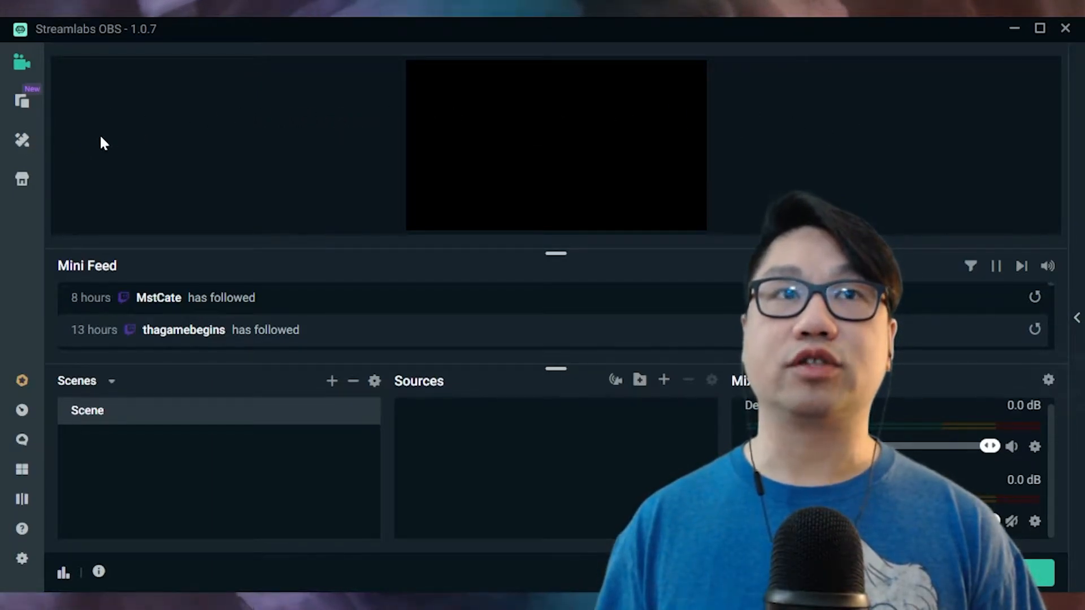
# Open the overlay theme library and look through the Just Added and Featured scene themes
pyautogui.click(17, 146)
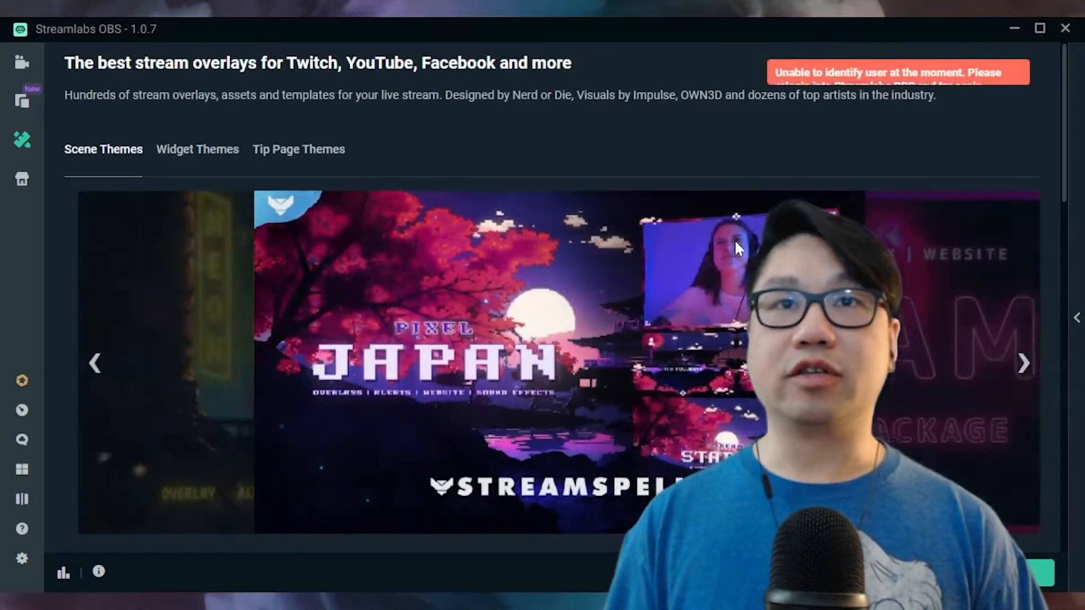
pyautogui.scroll(-7, 734, 248)
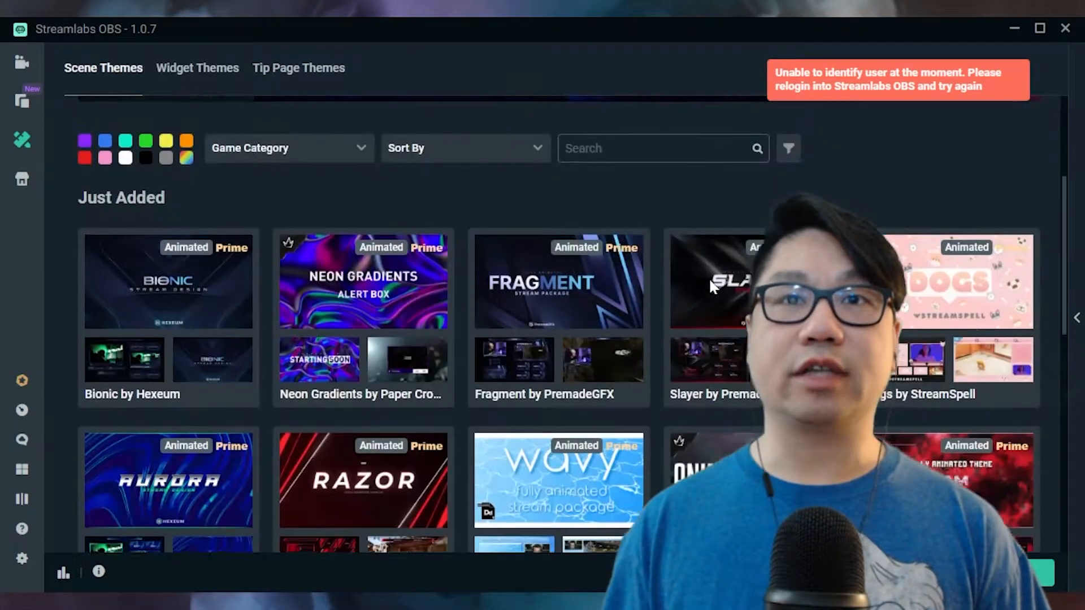
pyautogui.scroll(-2, 364, 322)
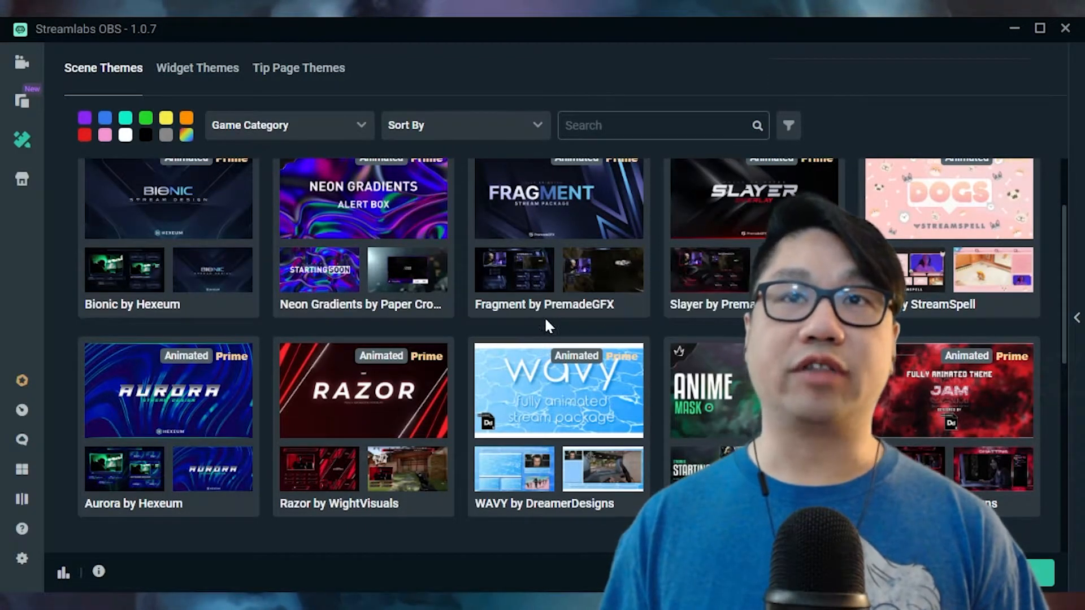
pyautogui.scroll(4, 514, 322)
pyautogui.scroll(-2, 515, 322)
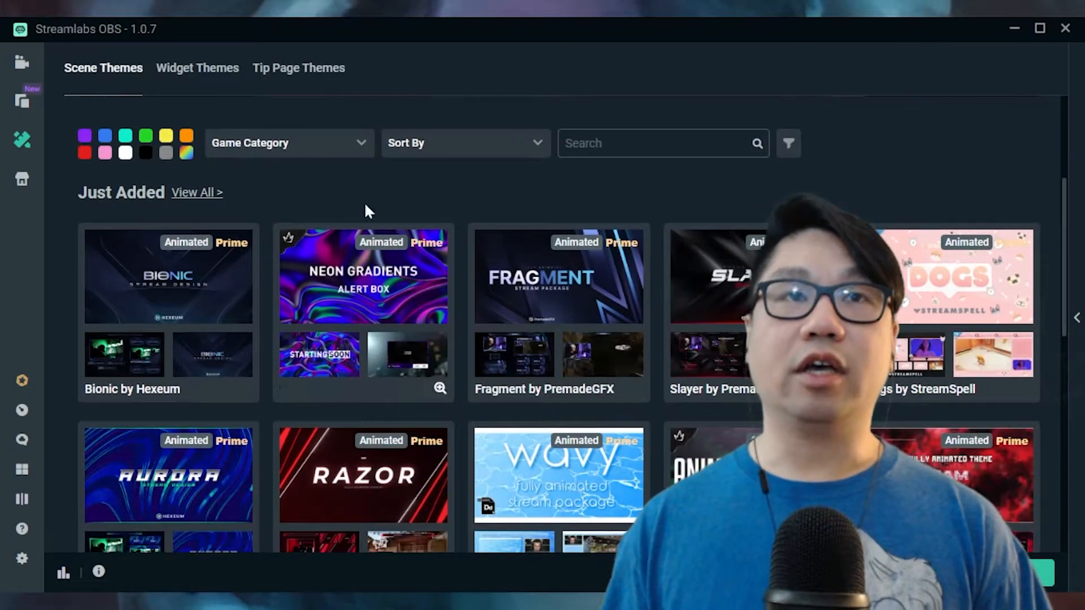
pyautogui.scroll(-5, 497, 260)
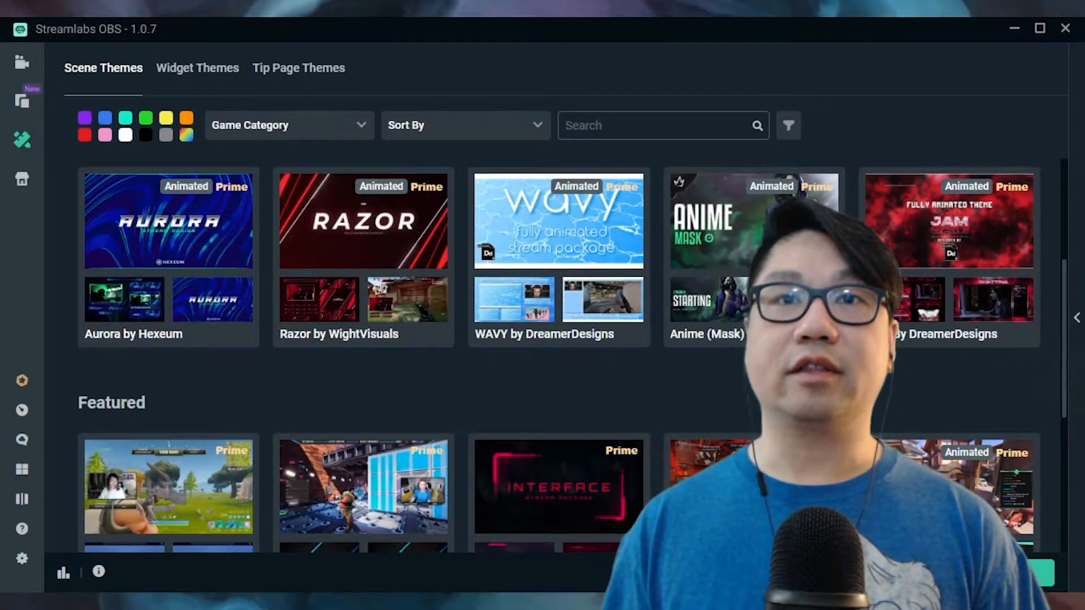
pyautogui.scroll(-4, 719, 306)
pyautogui.scroll(8, 615, 314)
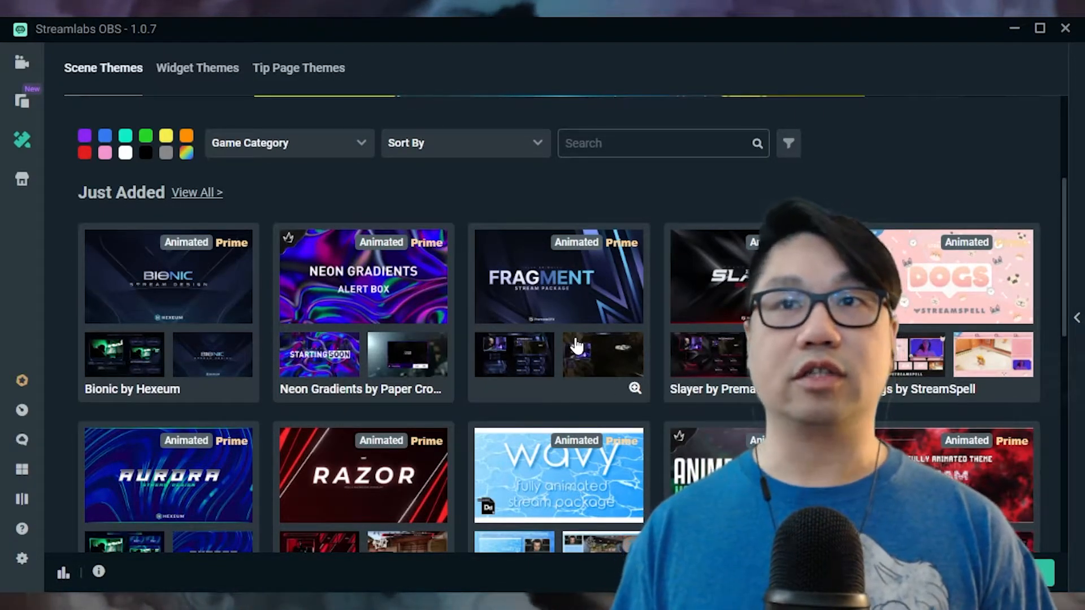
pyautogui.scroll(6, 473, 350)
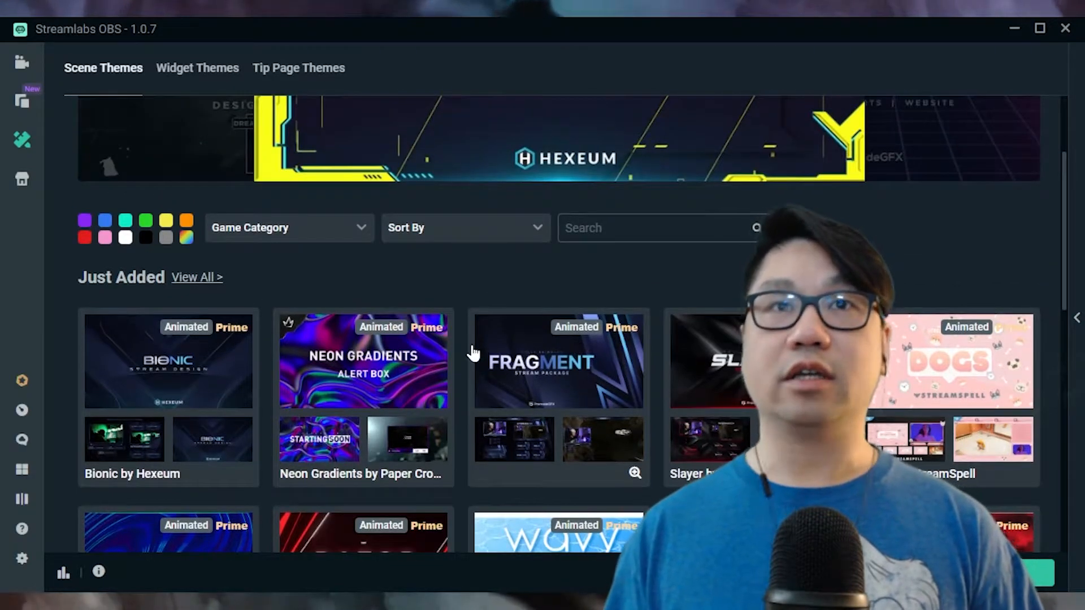
pyautogui.scroll(2, 474, 353)
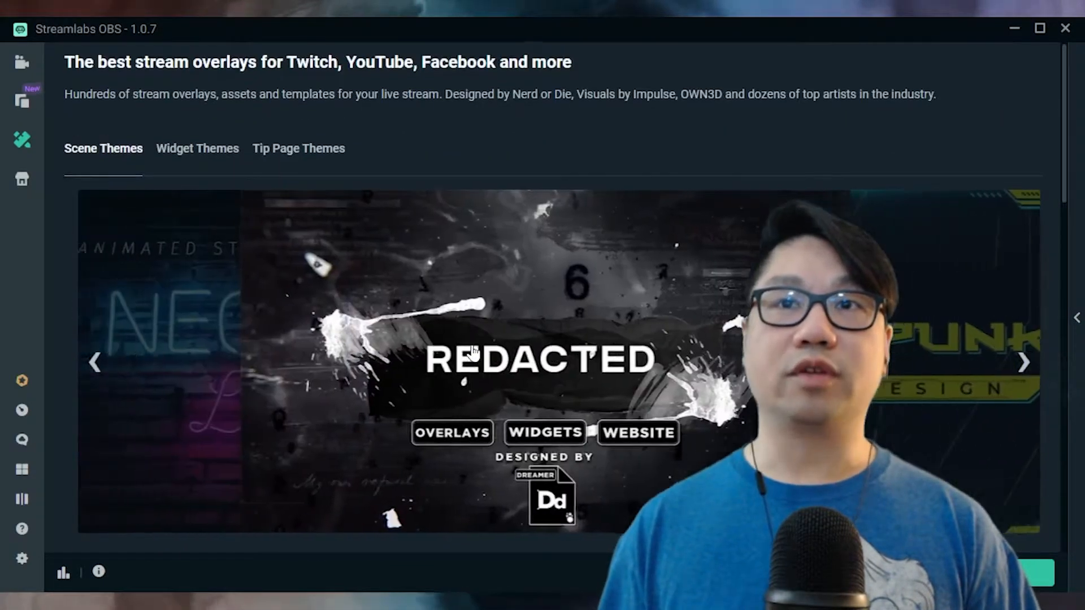
pyautogui.scroll(-3, 473, 353)
pyautogui.scroll(1, 473, 353)
pyautogui.scroll(2, 473, 353)
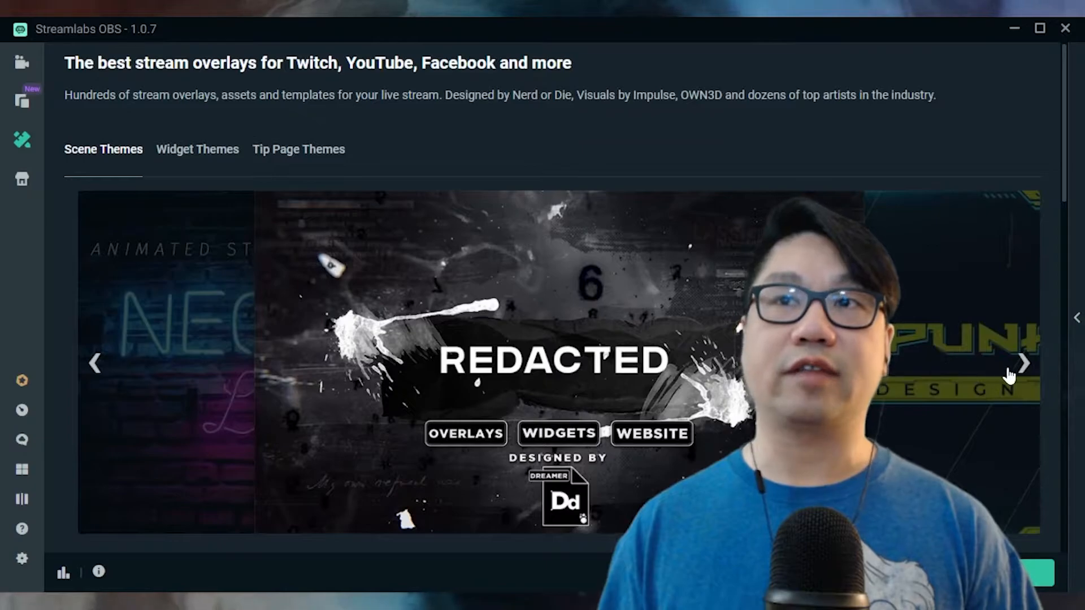
# Page forward through the large banner carousel of scene themes from Redacted to Pixel Japan
pyautogui.click(1026, 366)
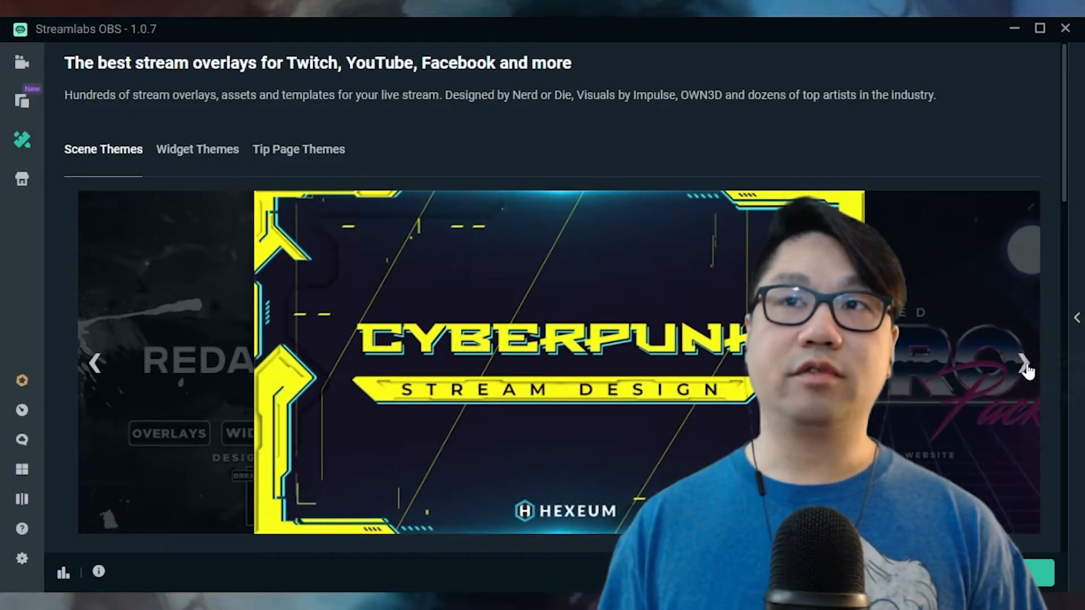
pyautogui.click(1024, 364)
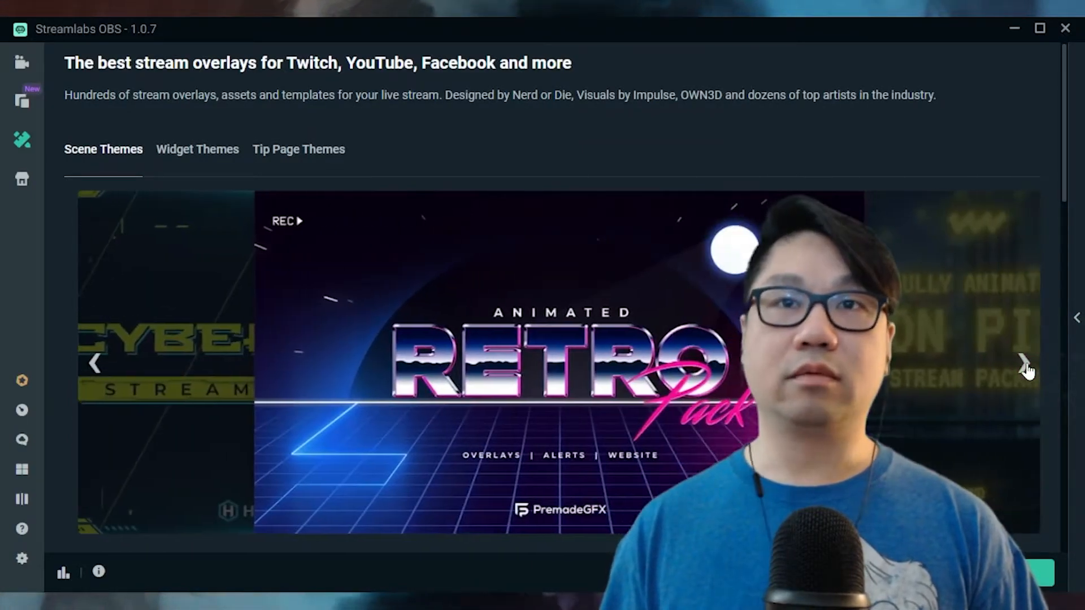
pyautogui.click(1024, 365)
pyautogui.click(1024, 365)
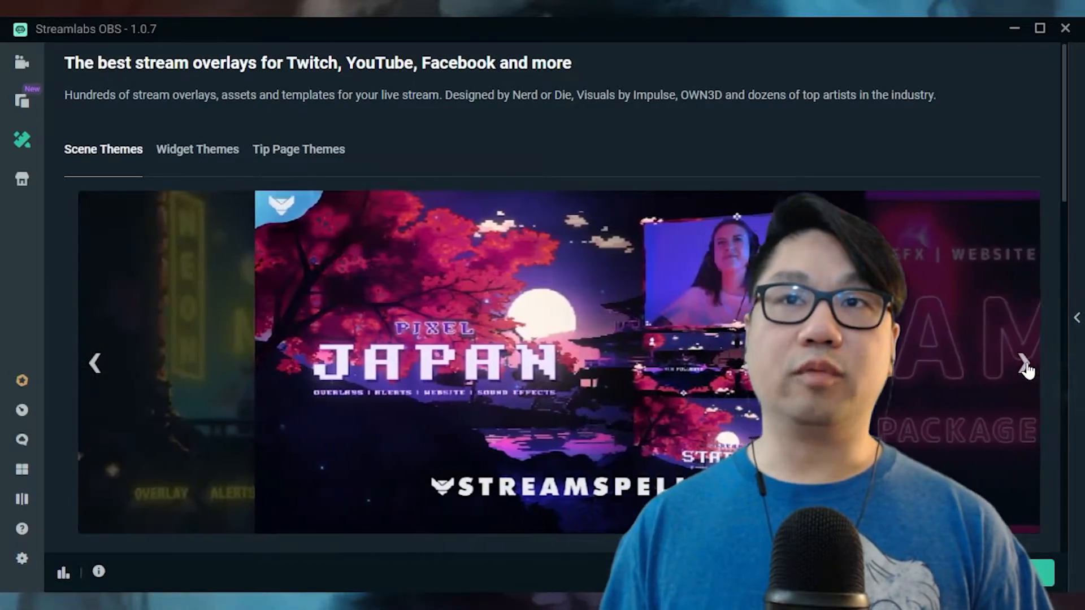
# Search the scene themes for "marbles"
pyautogui.scroll(-5, 1025, 369)
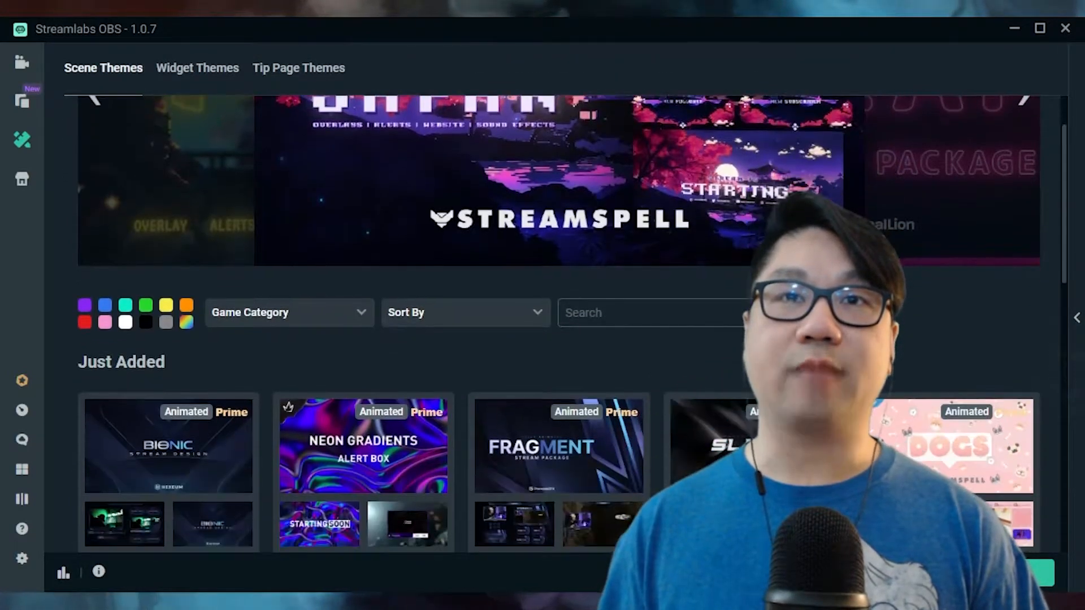
pyautogui.click(565, 312)
pyautogui.write('marbles')
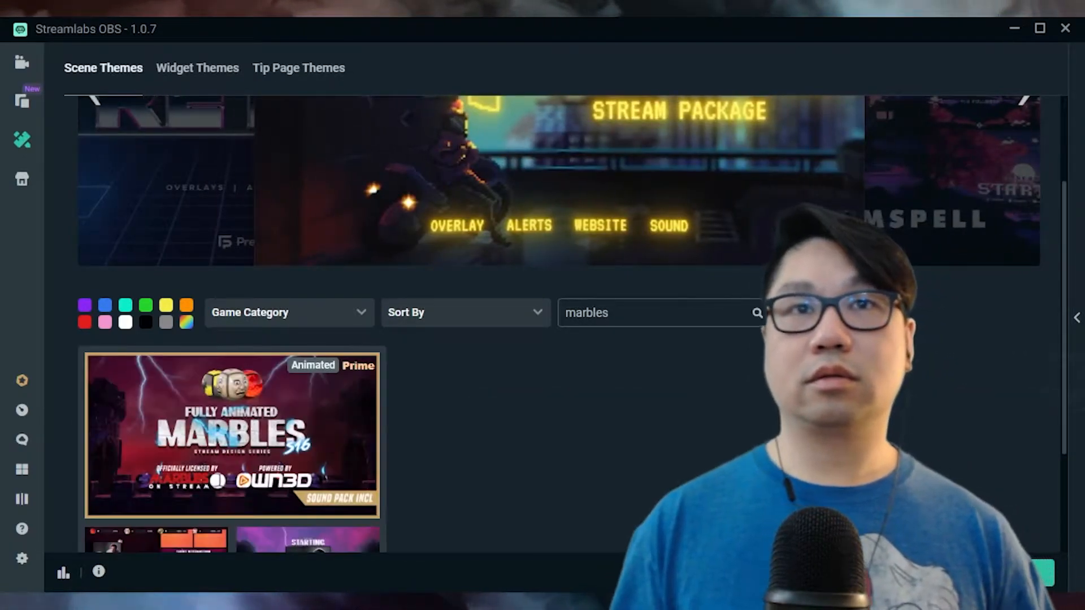
pyautogui.scroll(-3, 456, 333)
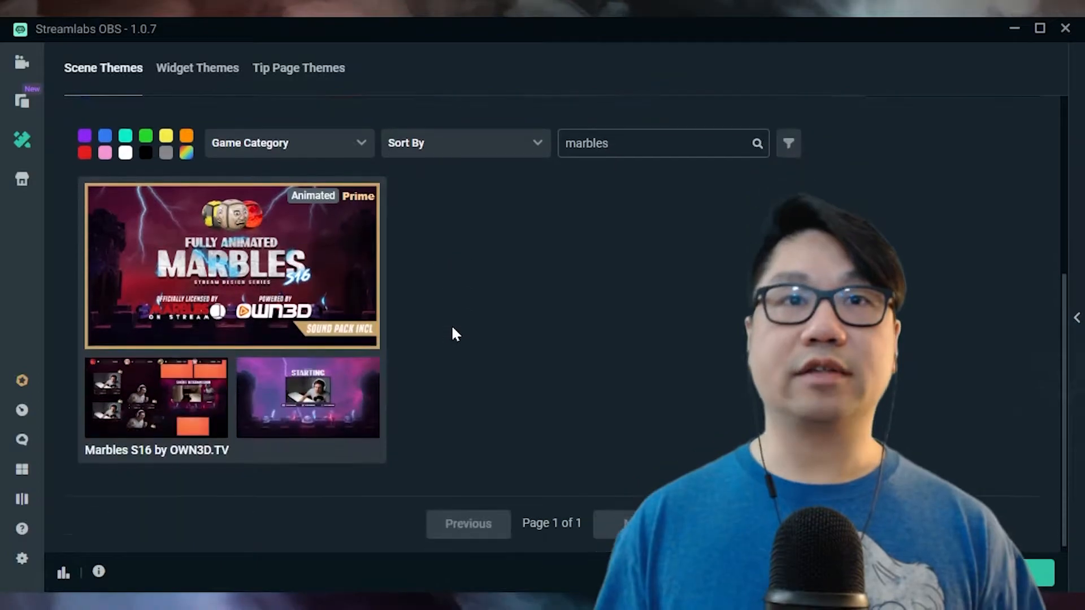
# Open the Marbles S16 theme by OWN3D.TV and examine its previews, included scenes, and matching alert box and website themes
pyautogui.click(304, 277)
pyautogui.scroll(-3, 710, 308)
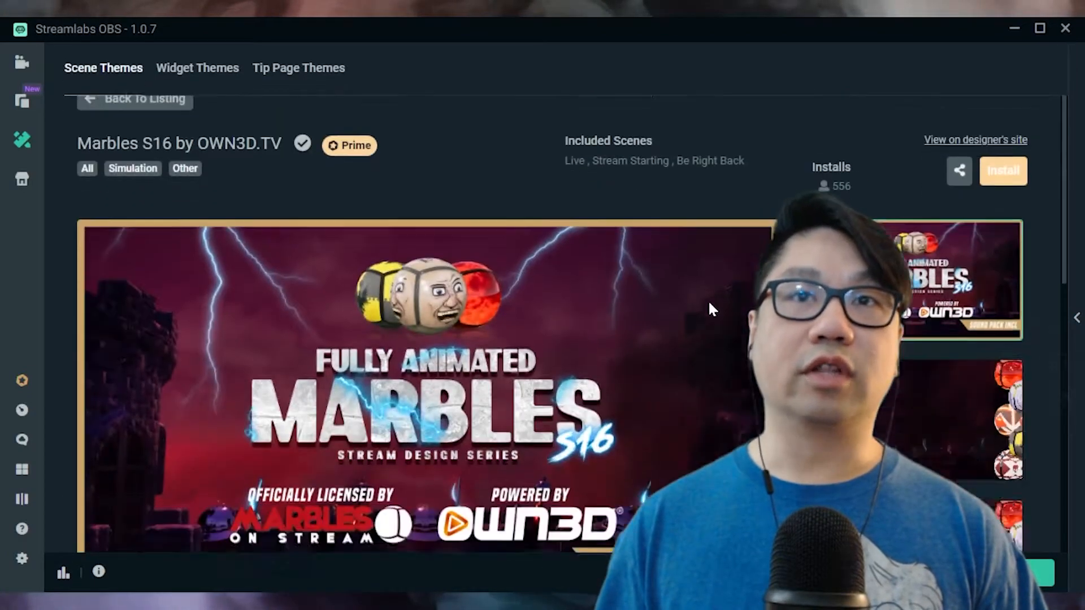
pyautogui.scroll(-3, 710, 308)
pyautogui.scroll(1, 621, 310)
pyautogui.scroll(-5, 537, 312)
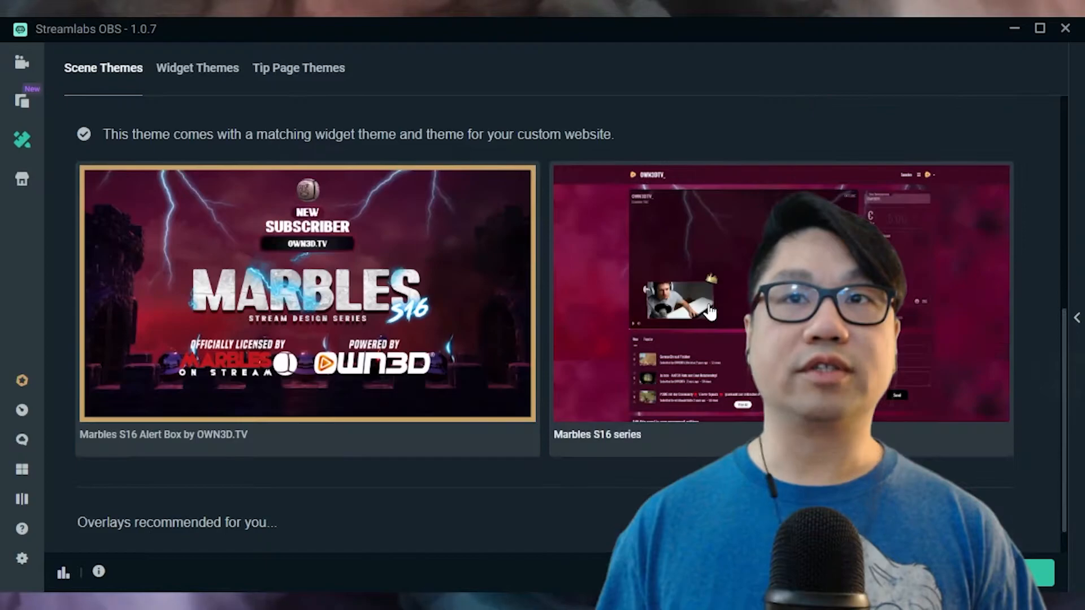
pyautogui.scroll(9, 458, 314)
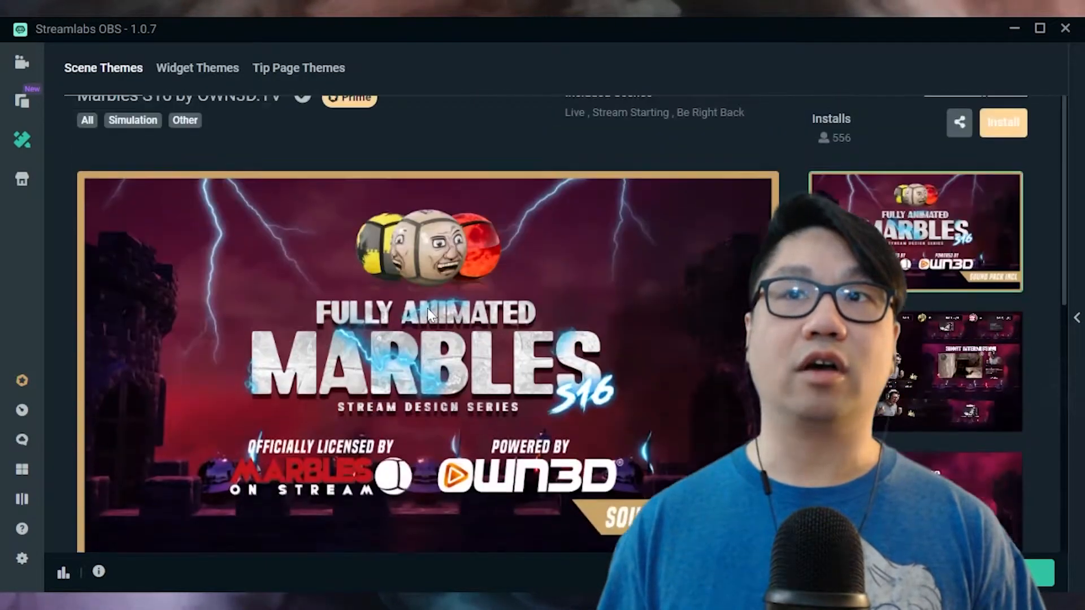
pyautogui.scroll(-2, 475, 294)
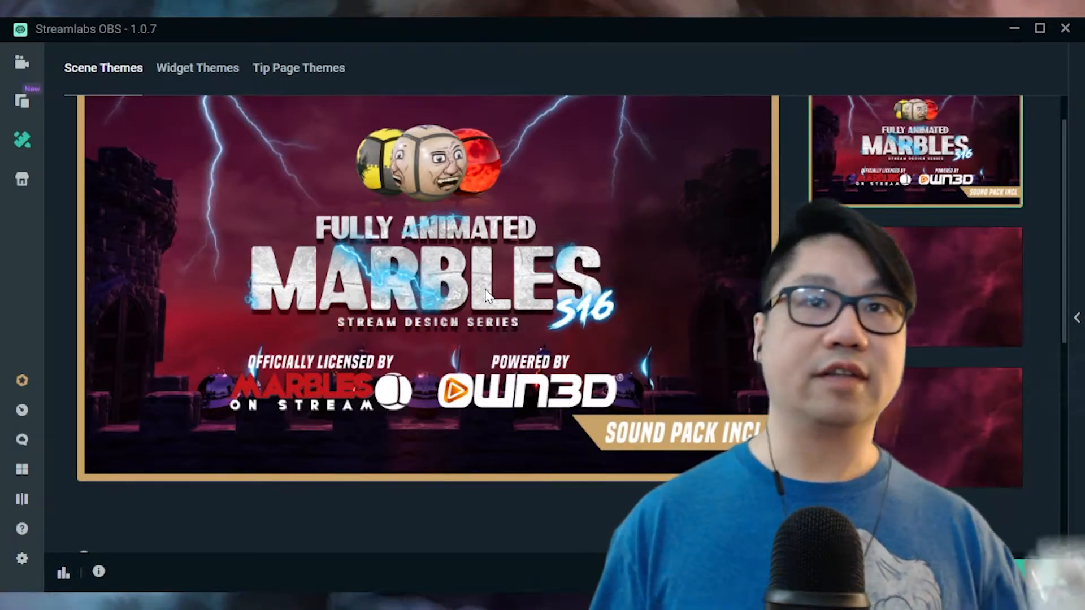
pyautogui.scroll(1, 487, 296)
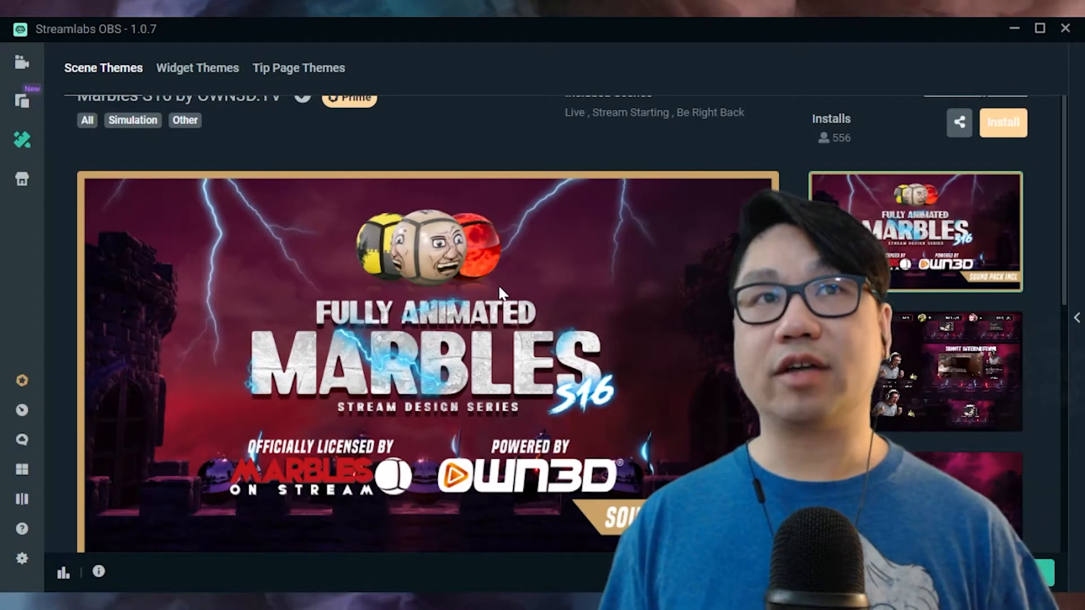
pyautogui.scroll(-5, 430, 325)
pyautogui.scroll(-1, 430, 327)
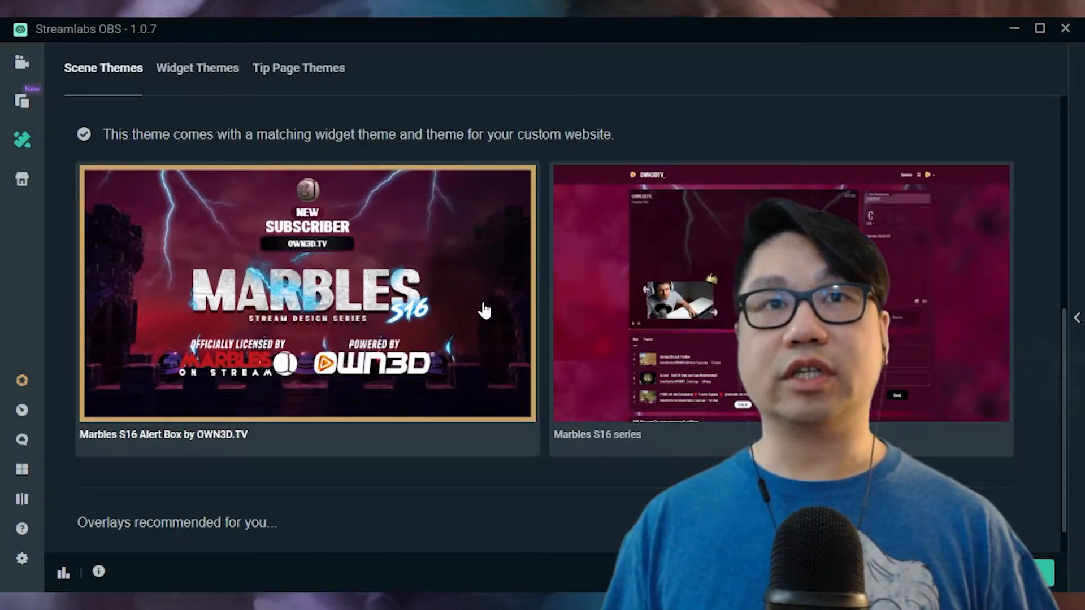
pyautogui.scroll(6, 479, 310)
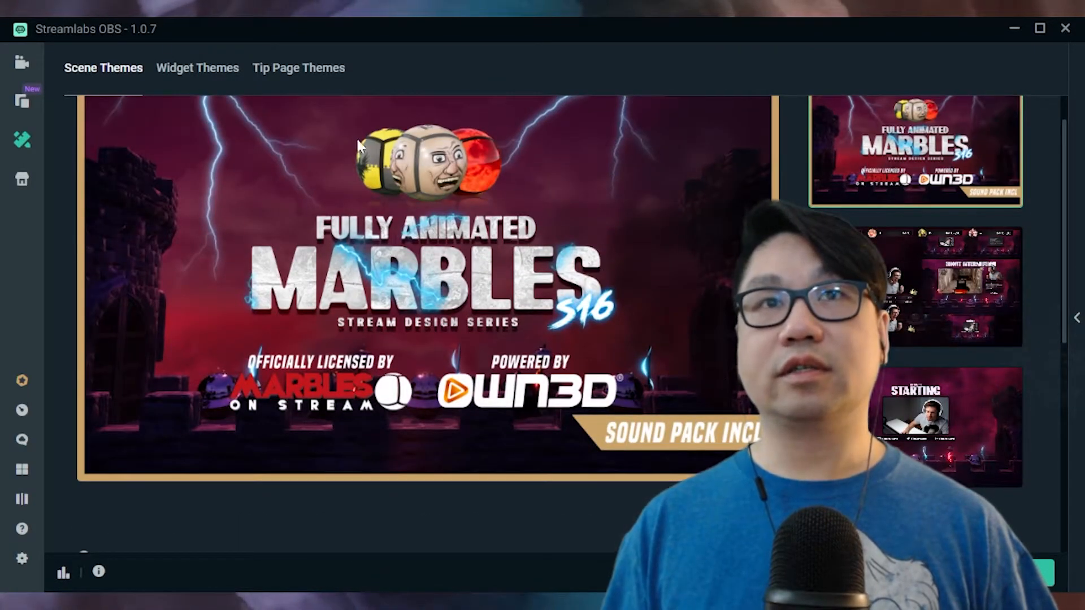
pyautogui.scroll(-6, 487, 288)
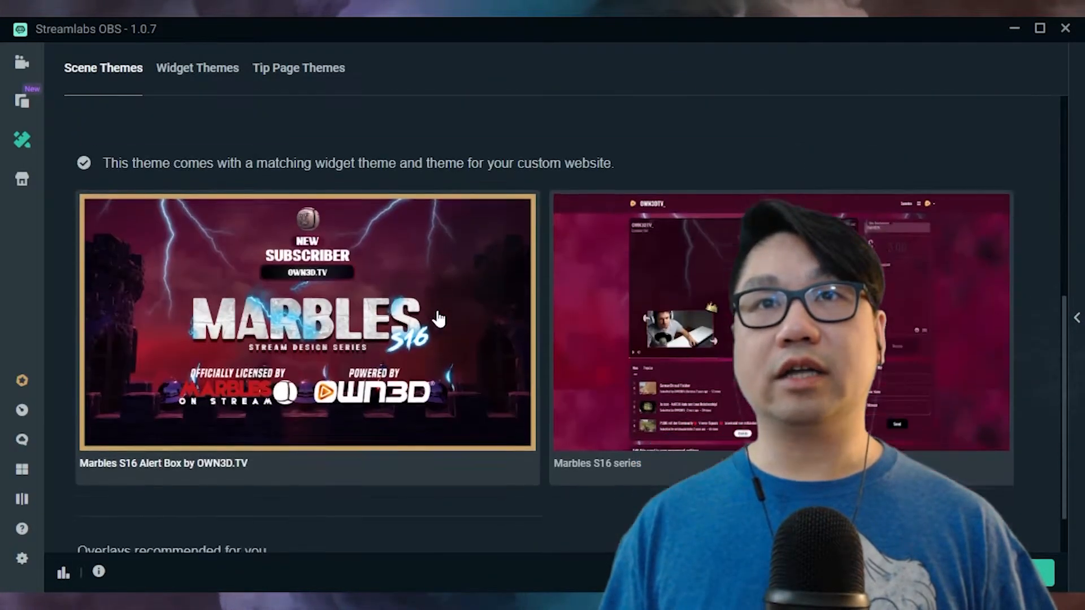
pyautogui.scroll(6, 439, 320)
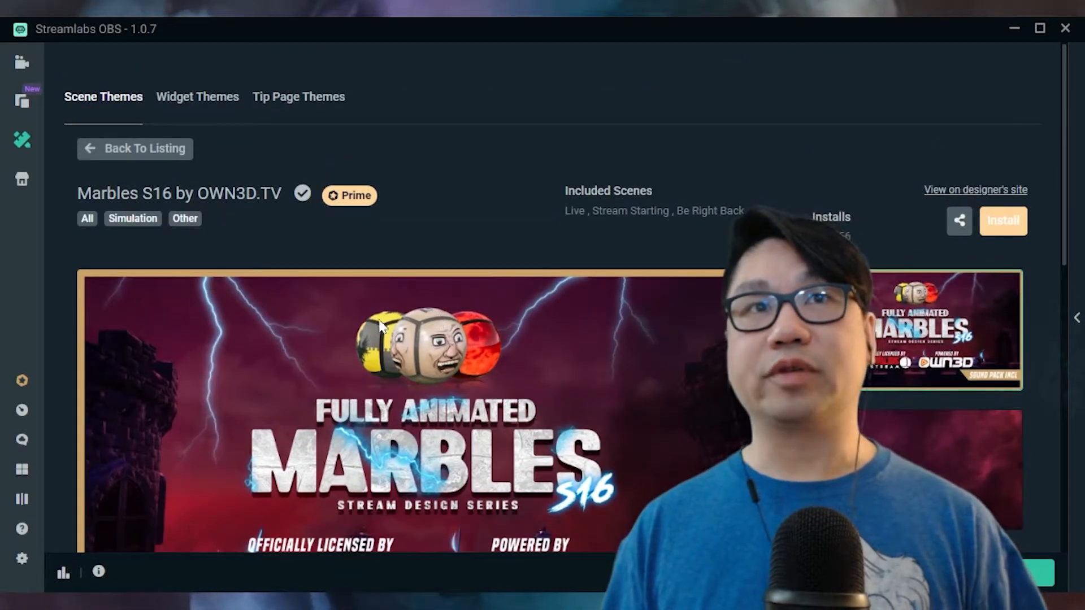
# Return to the editor and check in the general settings which streaming account is logged in, then close the settings
pyautogui.click(29, 67)
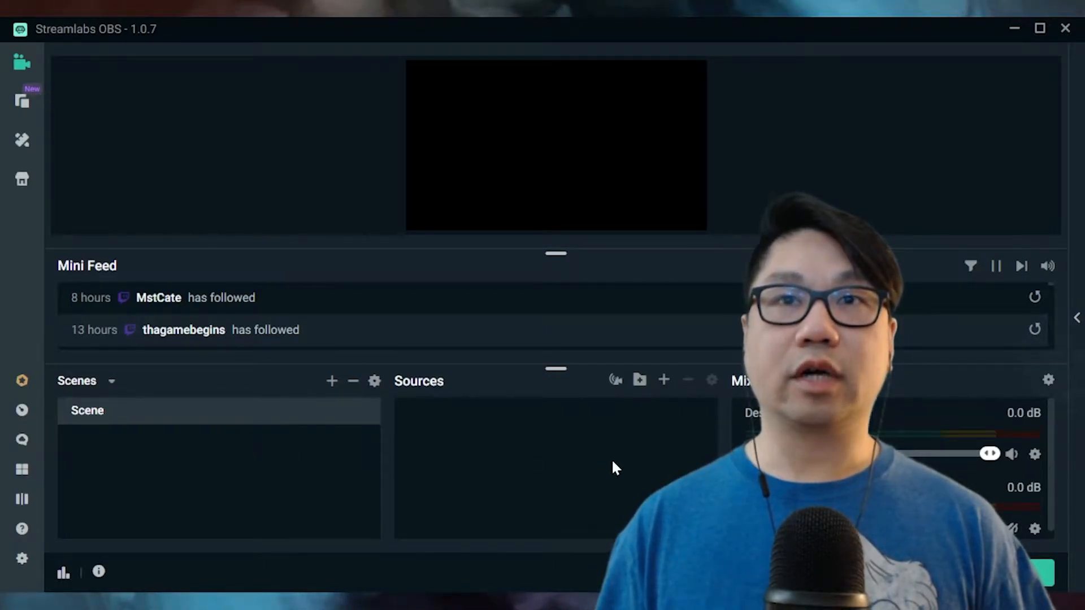
pyautogui.click(22, 558)
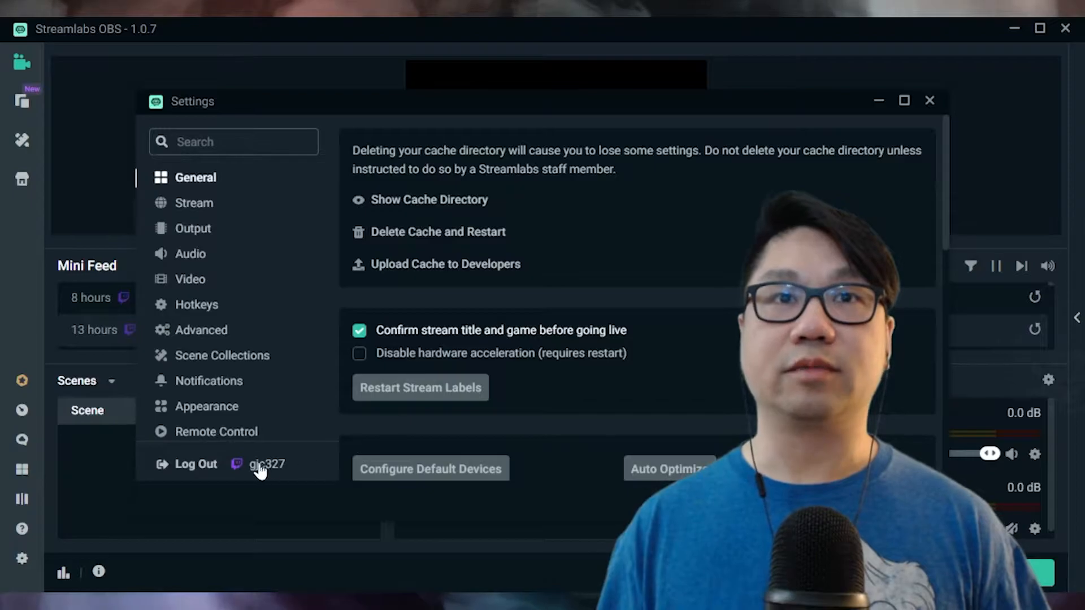
pyautogui.press('Escape')
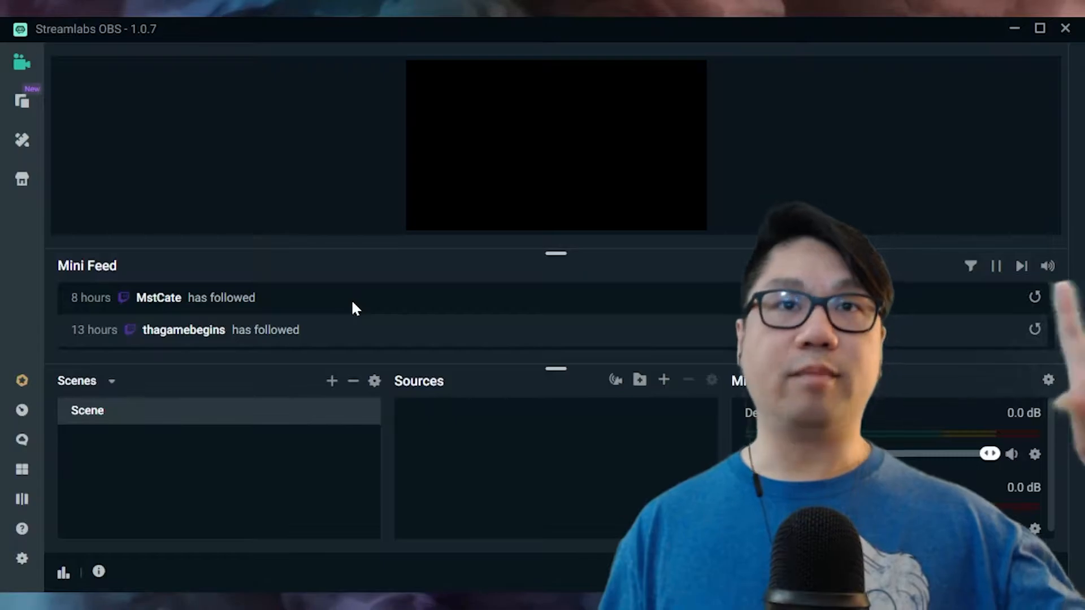
# Look through the recent Mini Feed events and resize the feed to fit about three entries beneath the preview
pyautogui.scroll(-3, 727, 323)
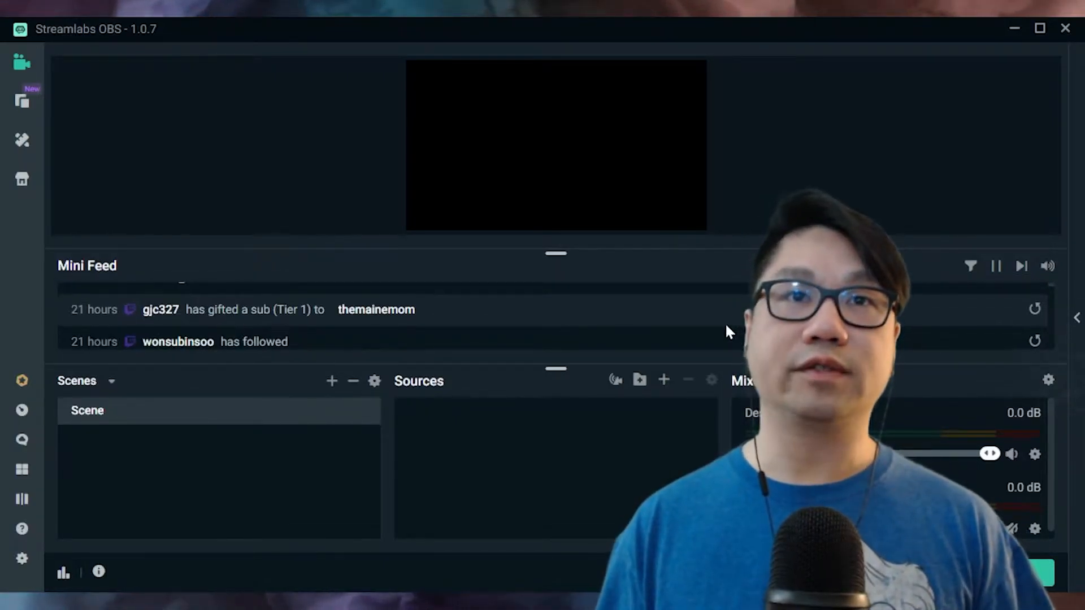
pyautogui.moveTo(557, 256); pyautogui.dragTo(561, 225)
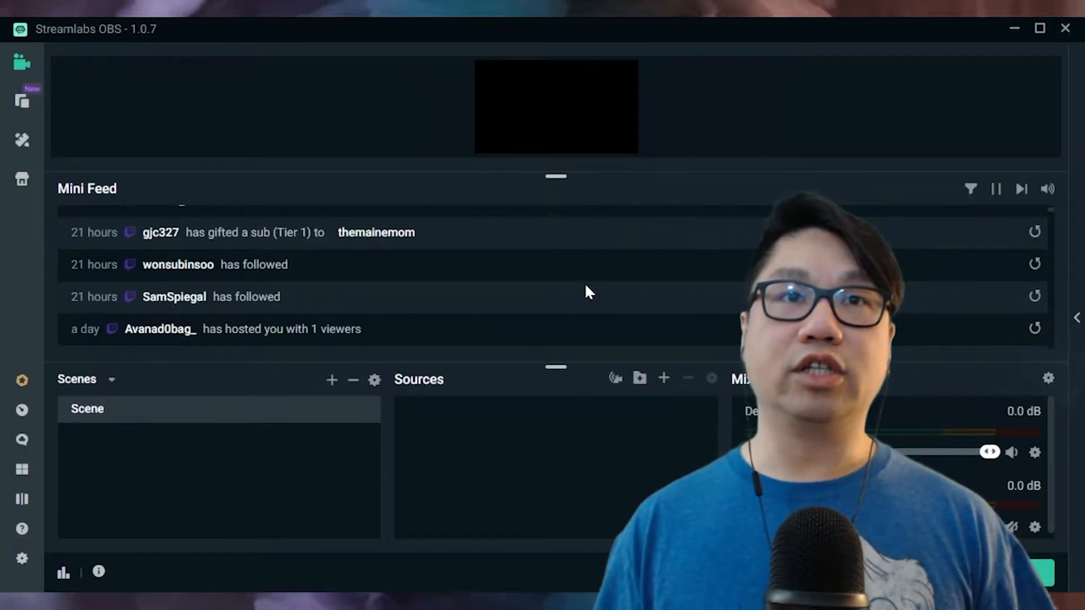
pyautogui.scroll(-5, 585, 285)
pyautogui.scroll(-6, 585, 282)
pyautogui.scroll(10, 585, 282)
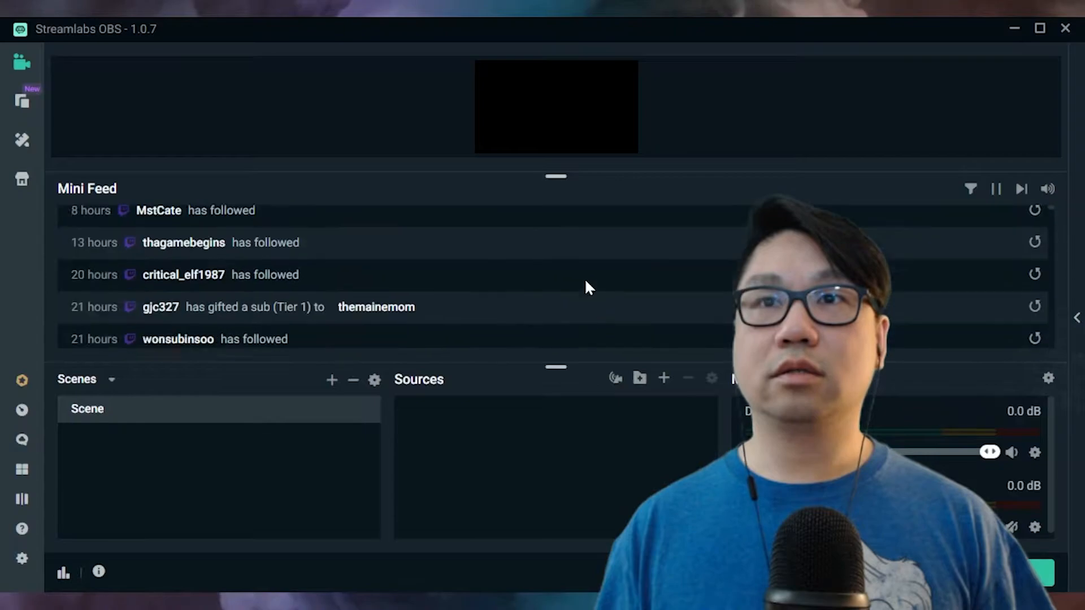
pyautogui.scroll(1, 584, 278)
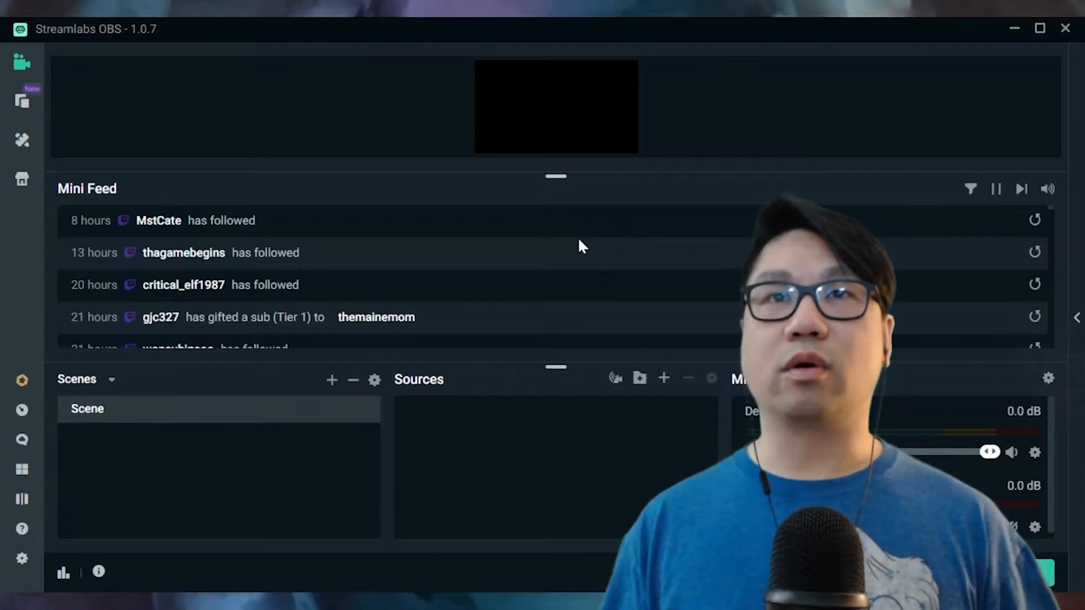
pyautogui.moveTo(556, 176); pyautogui.dragTo(556, 230)
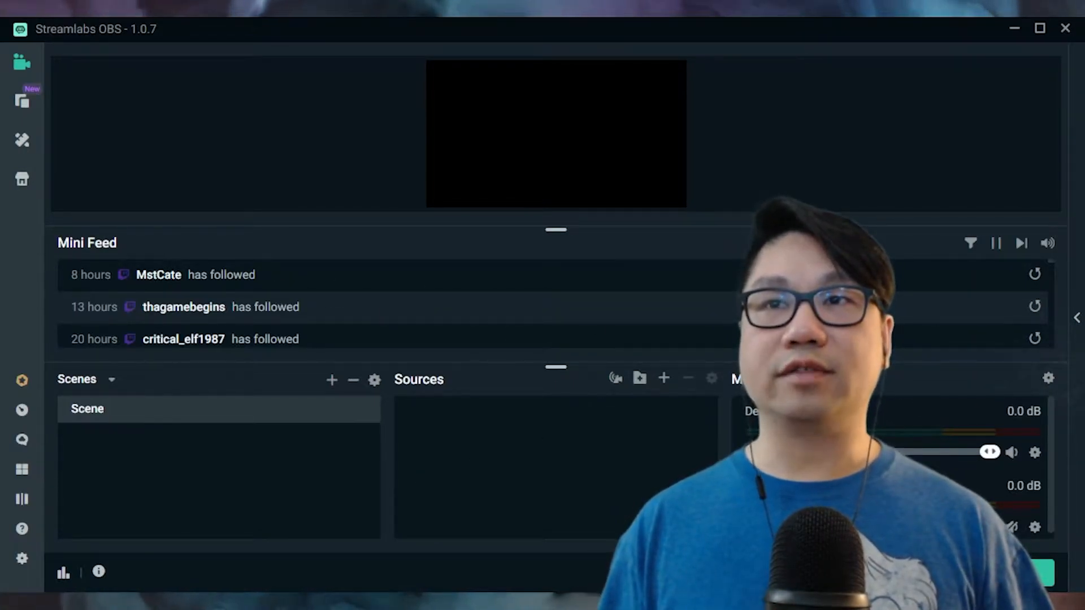
# Open the desktop audio source's properties, choose Default as its capture device, and close the settings
pyautogui.click(1034, 455)
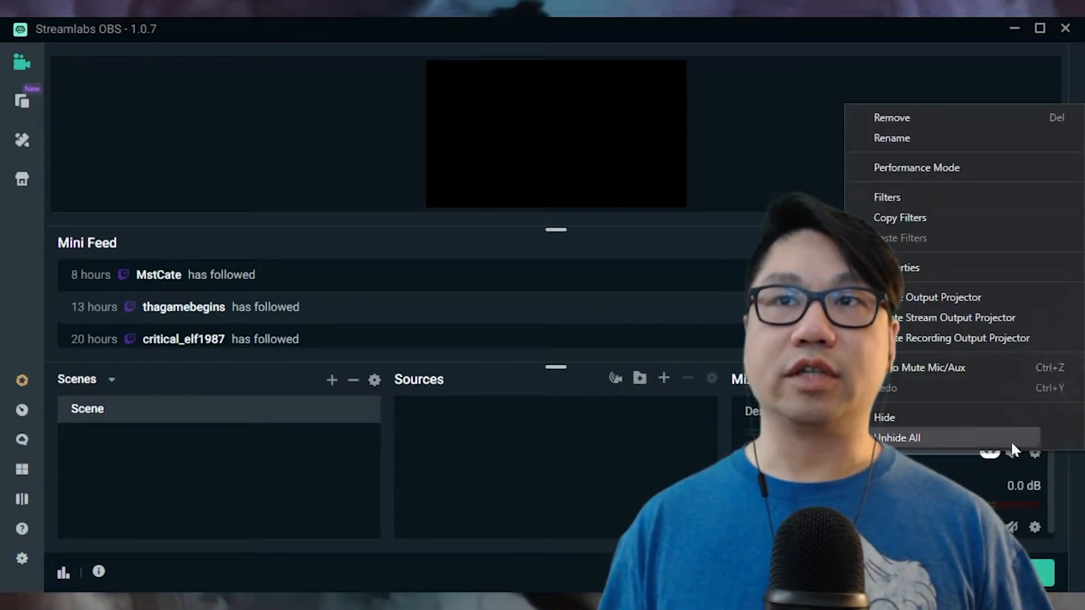
pyautogui.click(914, 265)
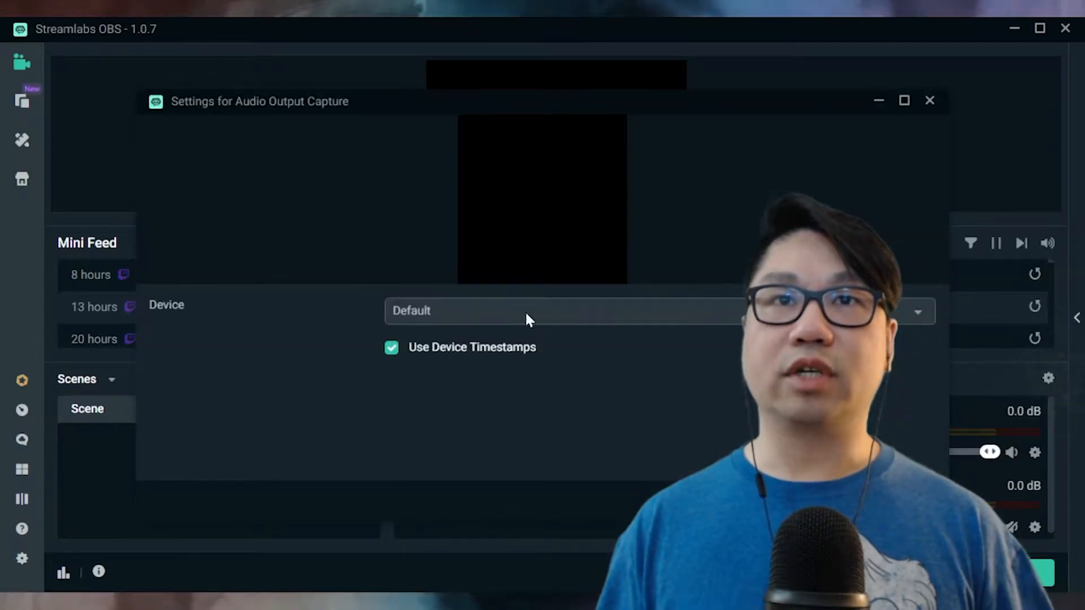
pyautogui.click(466, 316)
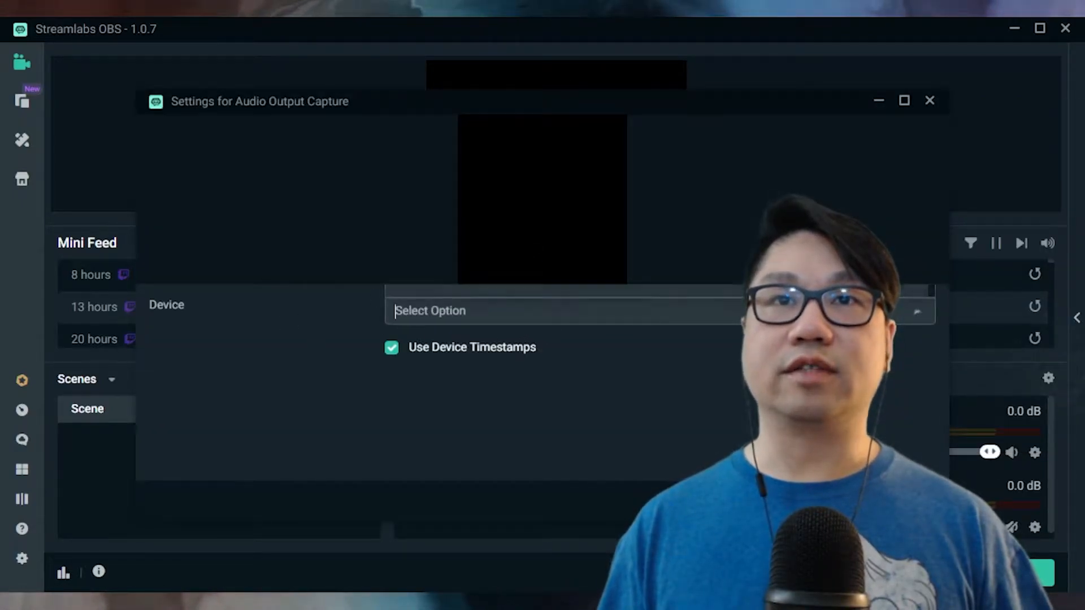
pyautogui.click(904, 100)
pyautogui.click(610, 247)
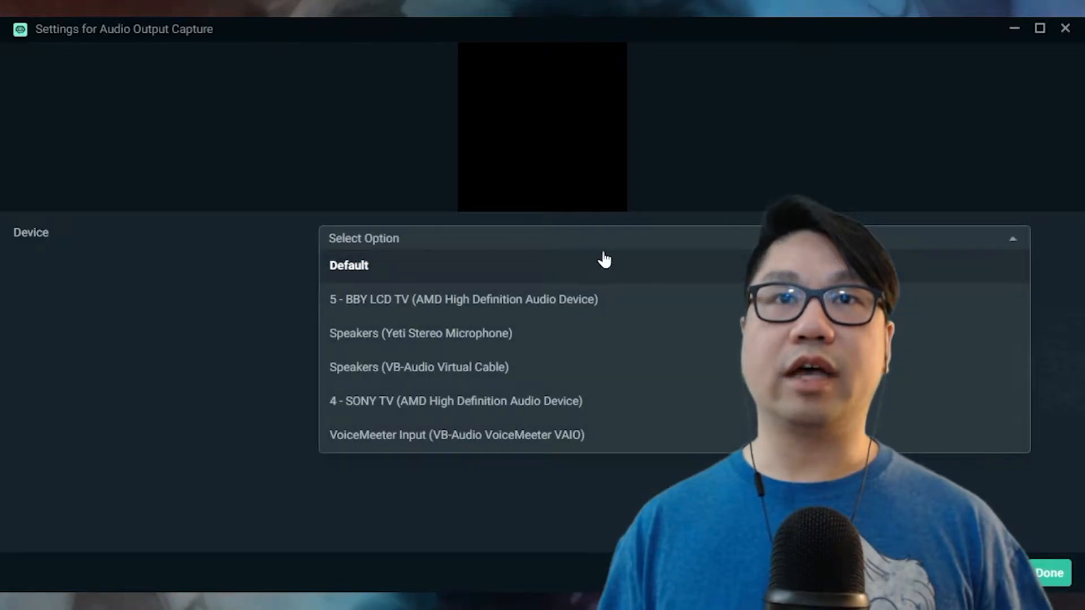
pyautogui.click(575, 266)
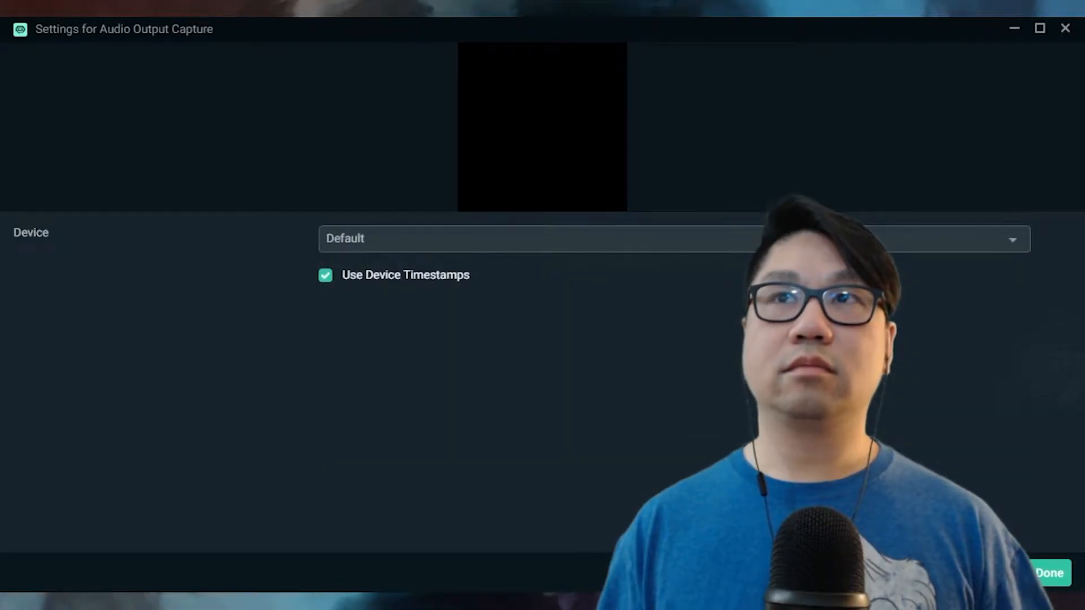
pyautogui.click(1065, 29)
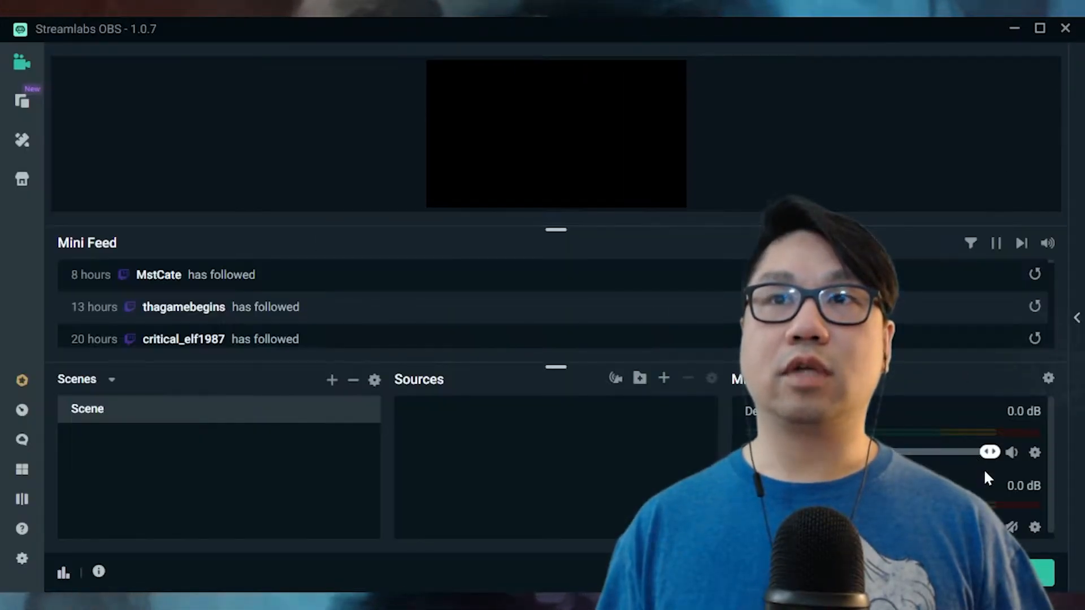
# Open the Mic/Aux properties to check the microphone's device settings
pyautogui.click(1035, 528)
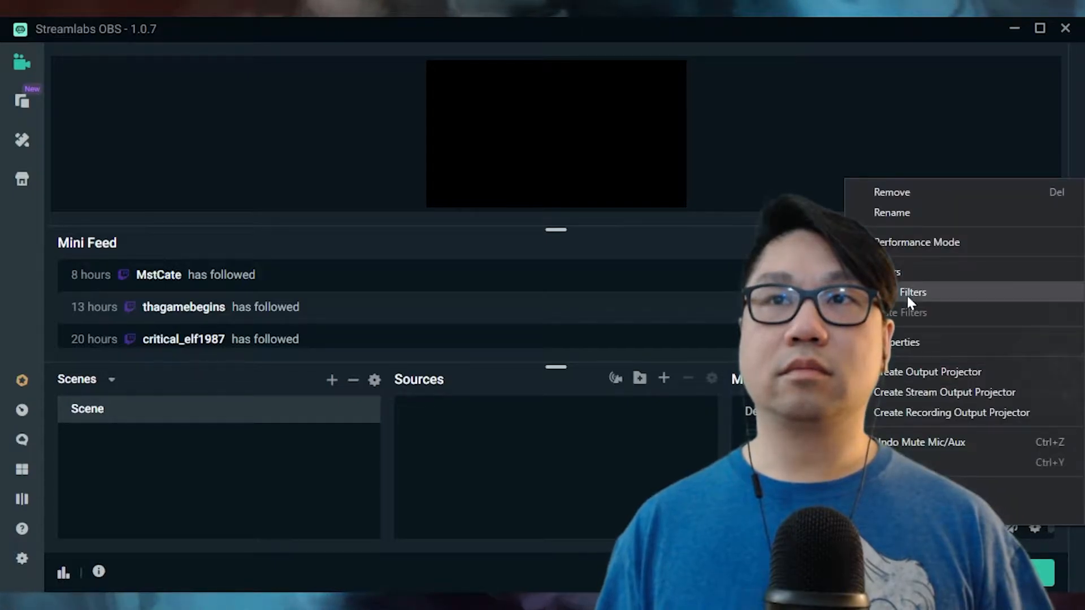
pyautogui.click(904, 342)
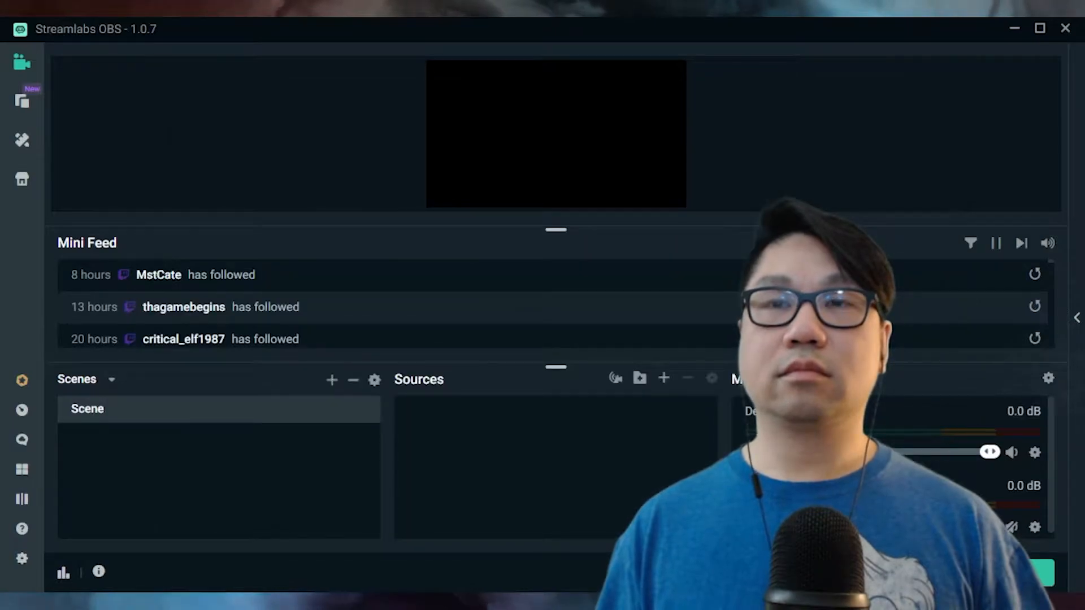
pyautogui.scroll(-1, 1033, 450)
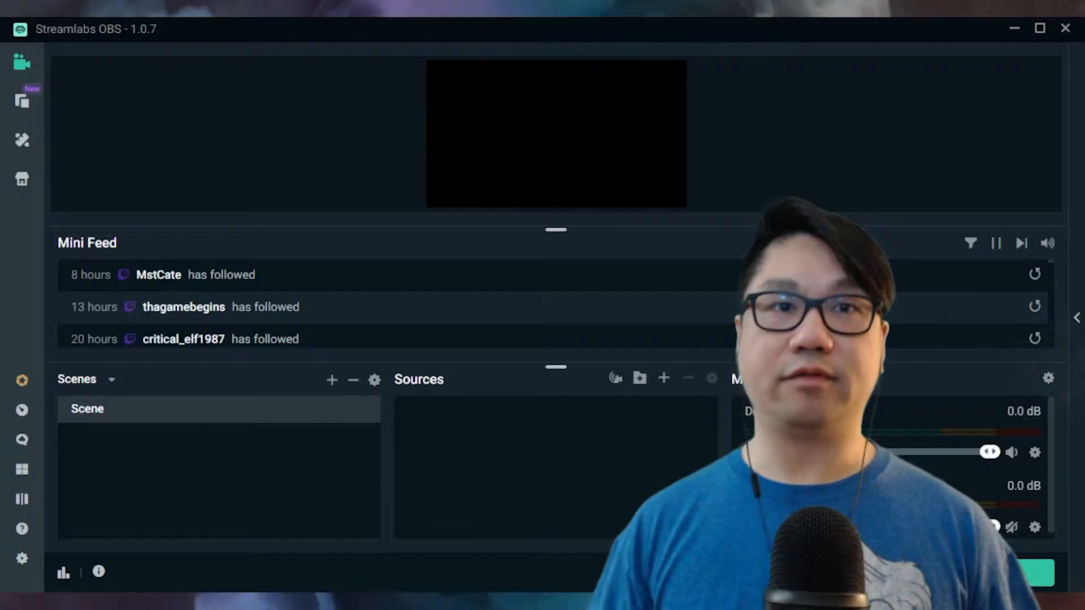
# Launch the game Marbles on Stream and dismiss the Steam gift notification
pyautogui.click(11, 607)
pyautogui.click(11, 608)
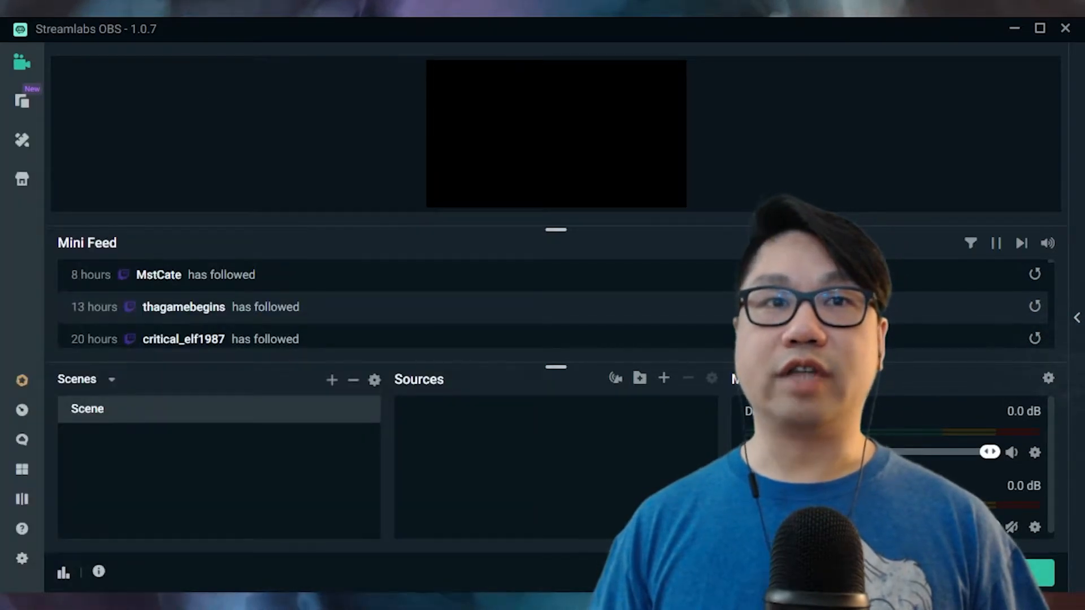
pyautogui.click(12, 607)
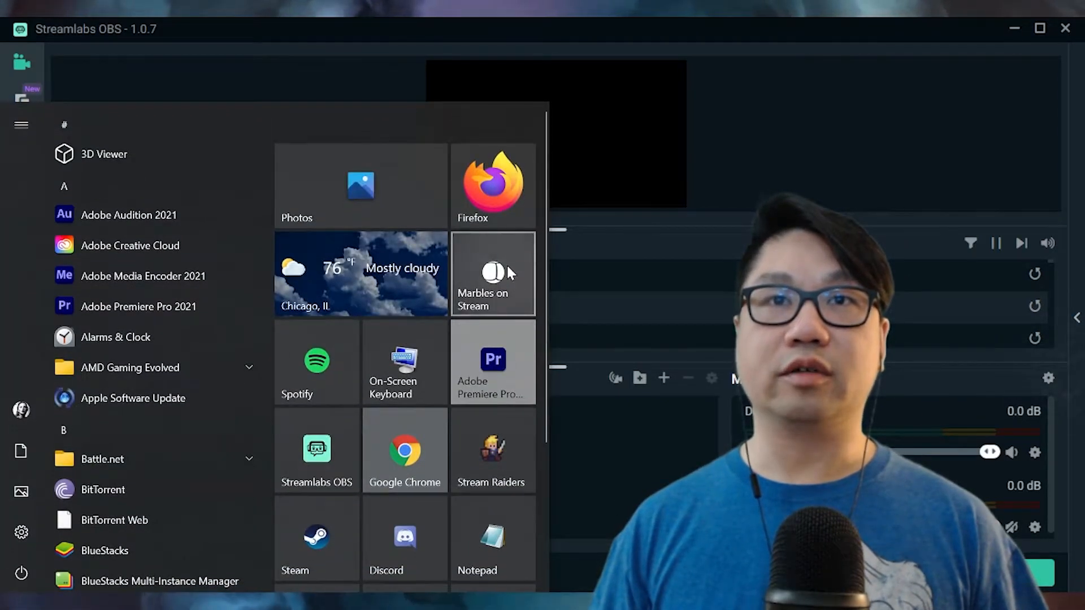
pyautogui.click(507, 269)
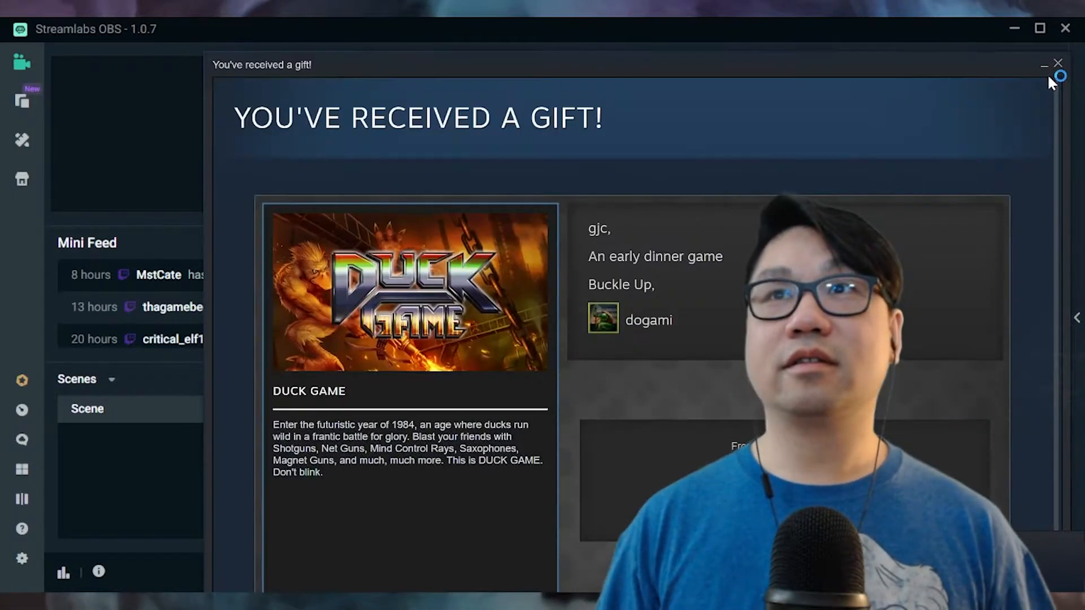
pyautogui.click(1057, 64)
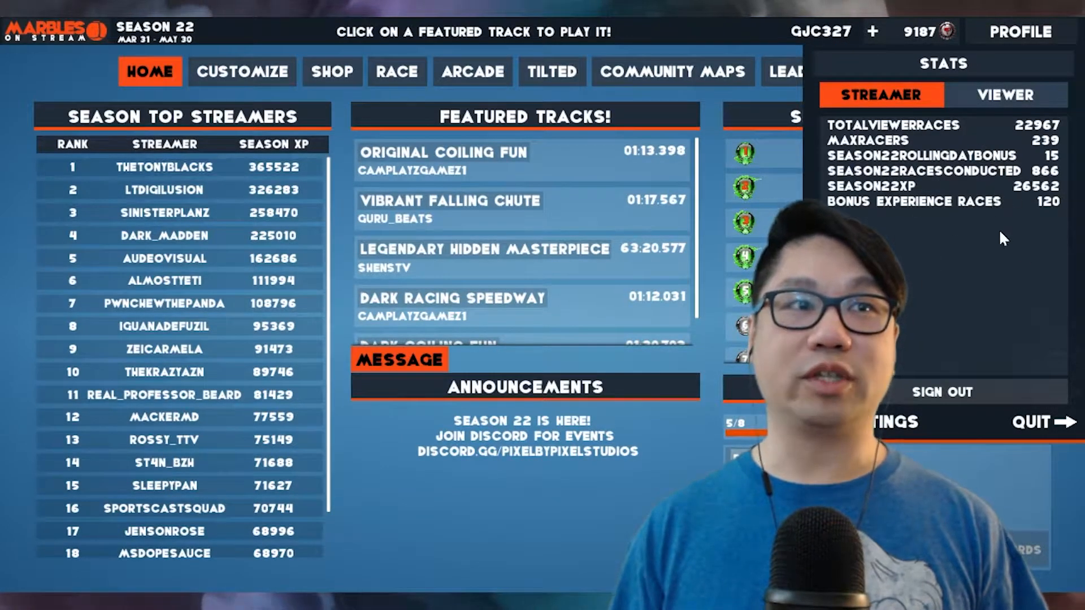
# Examine the streamer stats in the game's profile panel and close the panel
pyautogui.click(1020, 32)
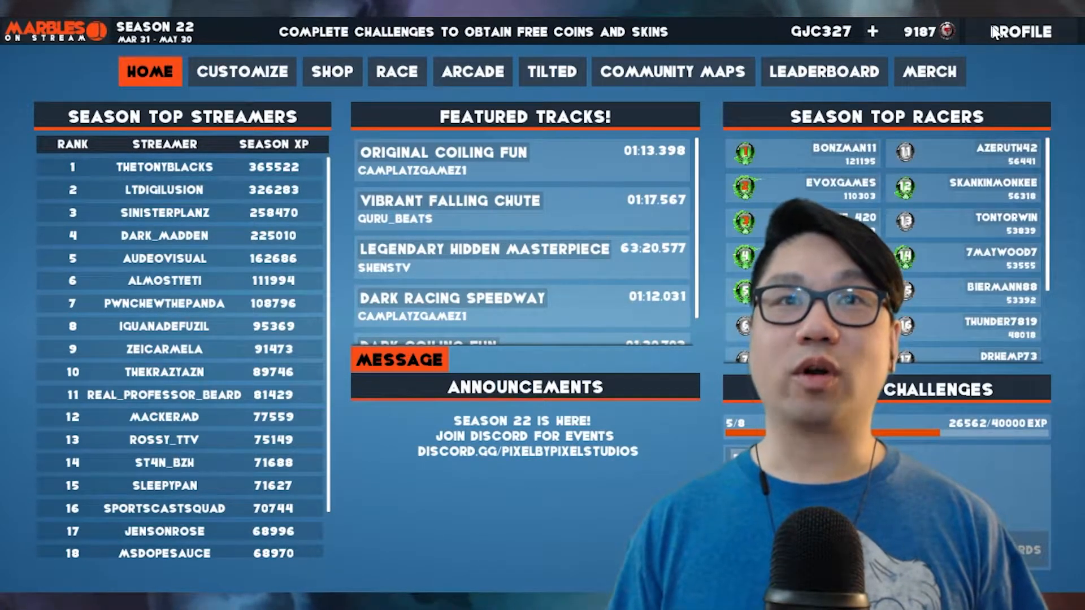
pyautogui.click(1011, 34)
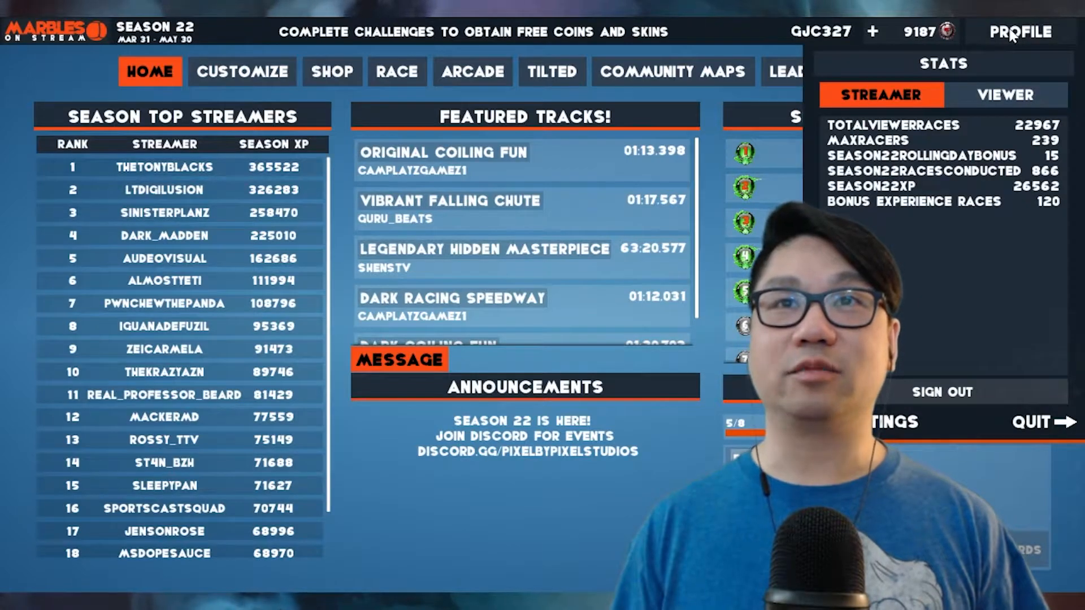
pyautogui.click(1012, 33)
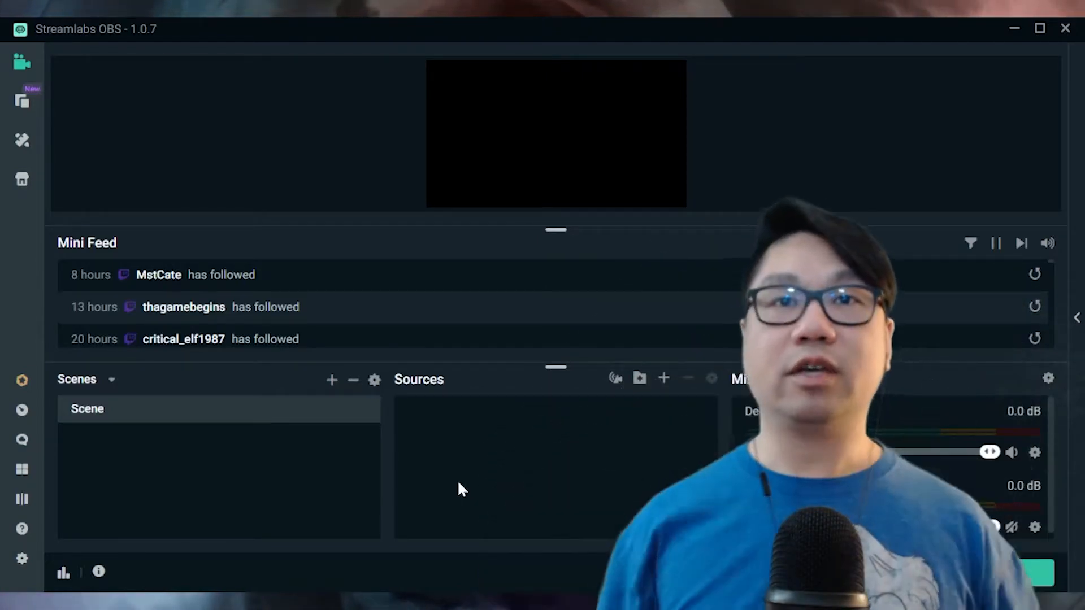
pyautogui.click(665, 378)
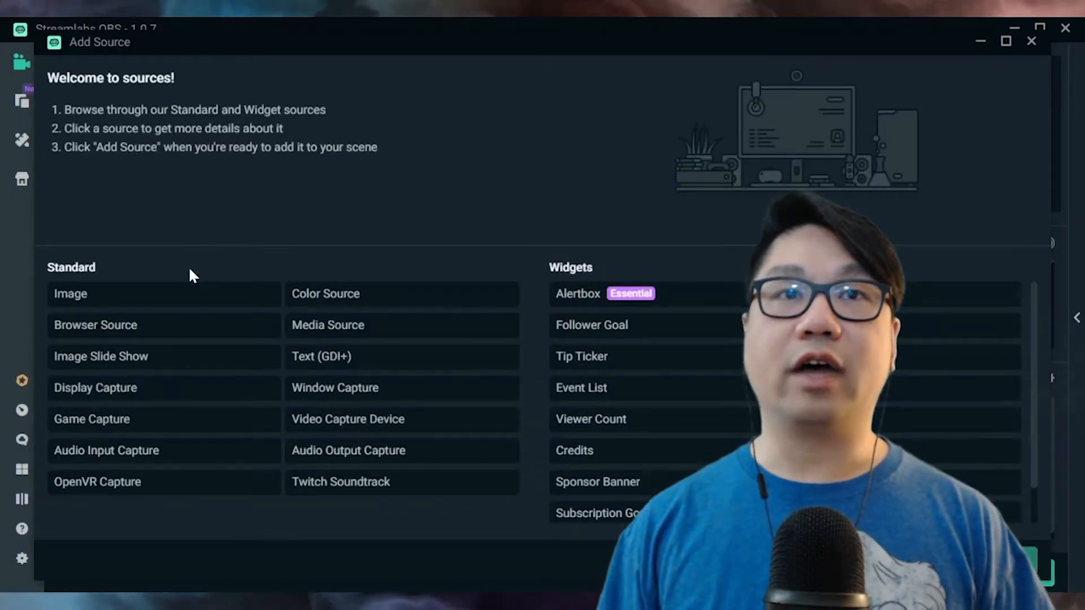
pyautogui.click(165, 419)
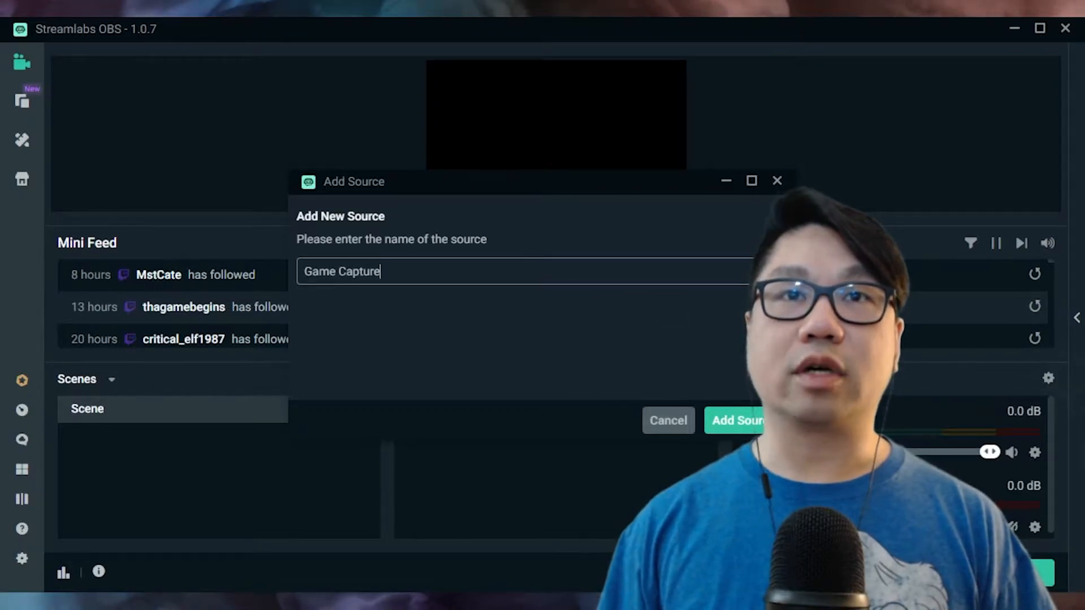
pyautogui.click(651, 421)
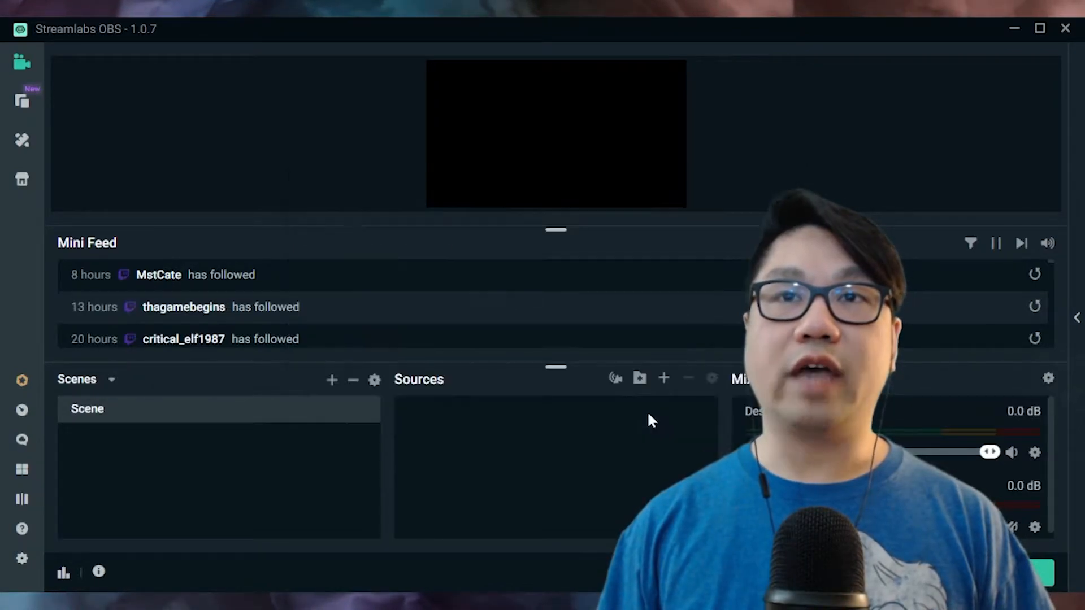
# Add a Game Capture source with the name Game Capture to the scene, keeping its mode on Auto
pyautogui.click(664, 379)
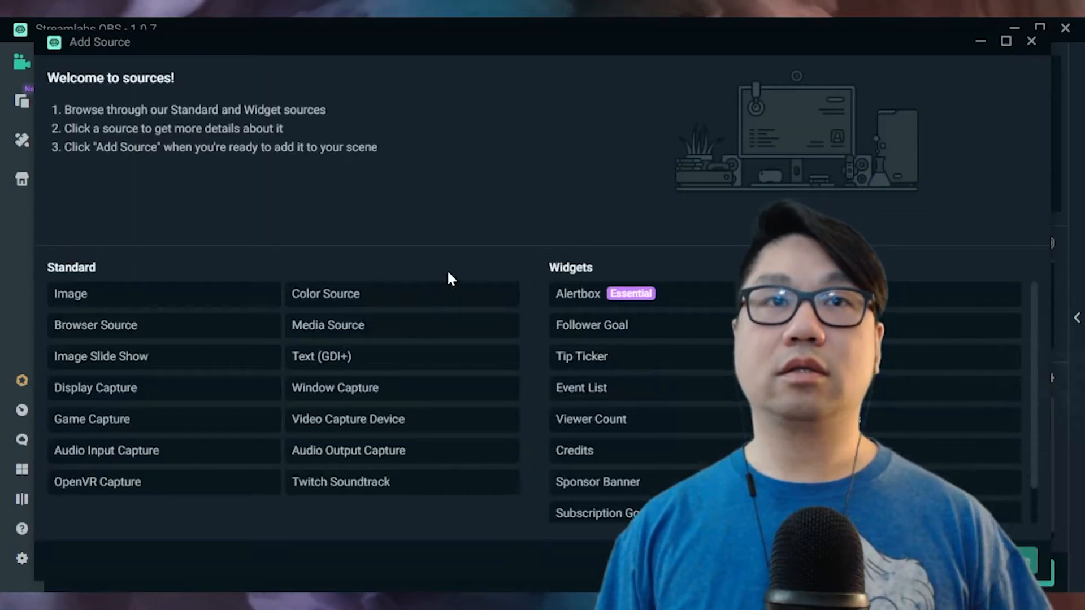
pyautogui.doubleClick(177, 423)
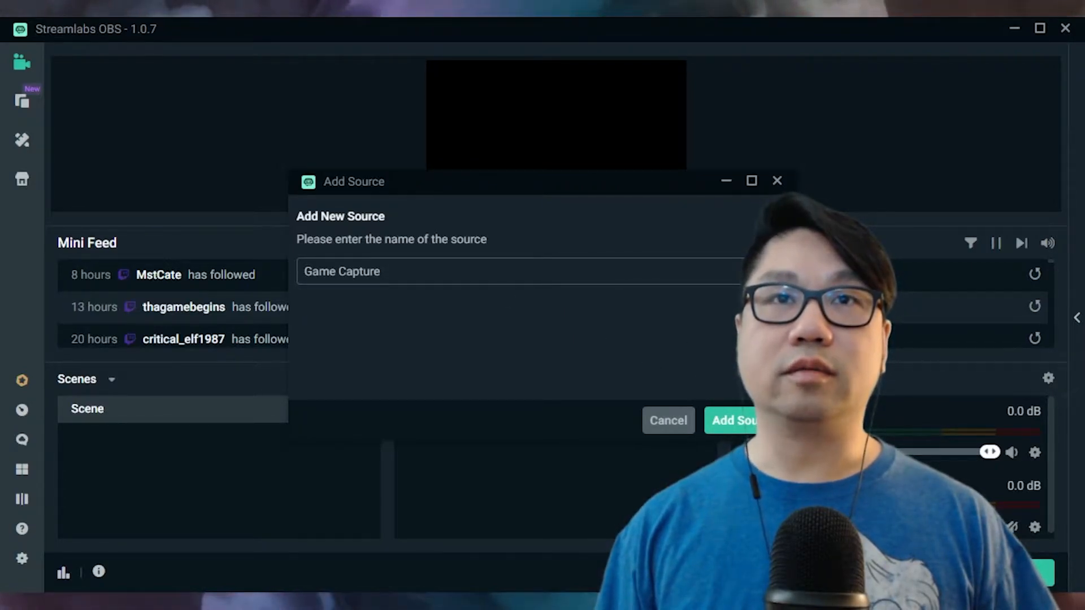
pyautogui.click(733, 420)
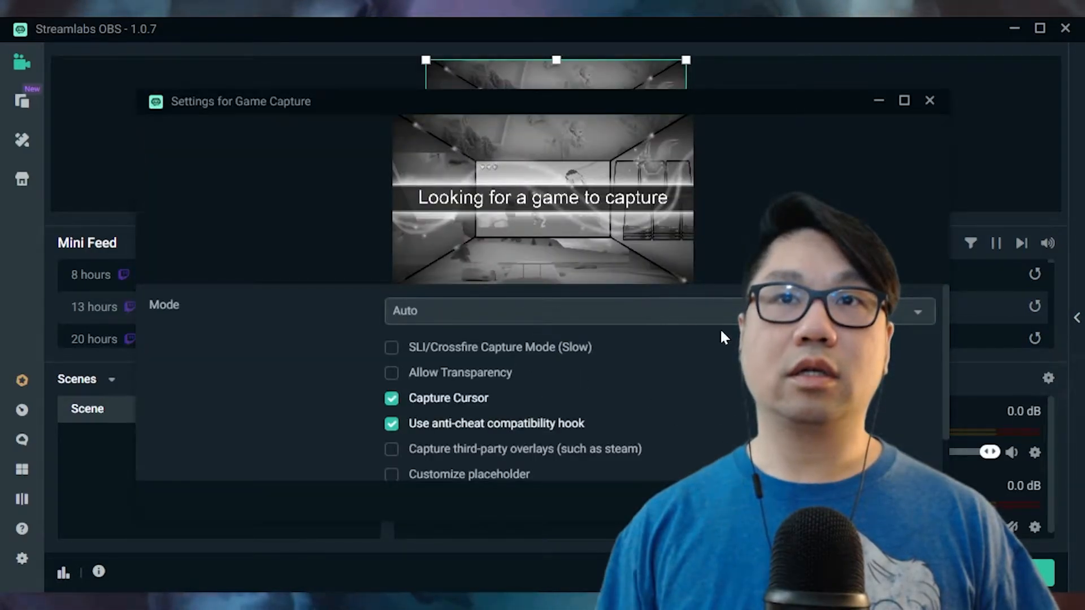
pyautogui.click(908, 500)
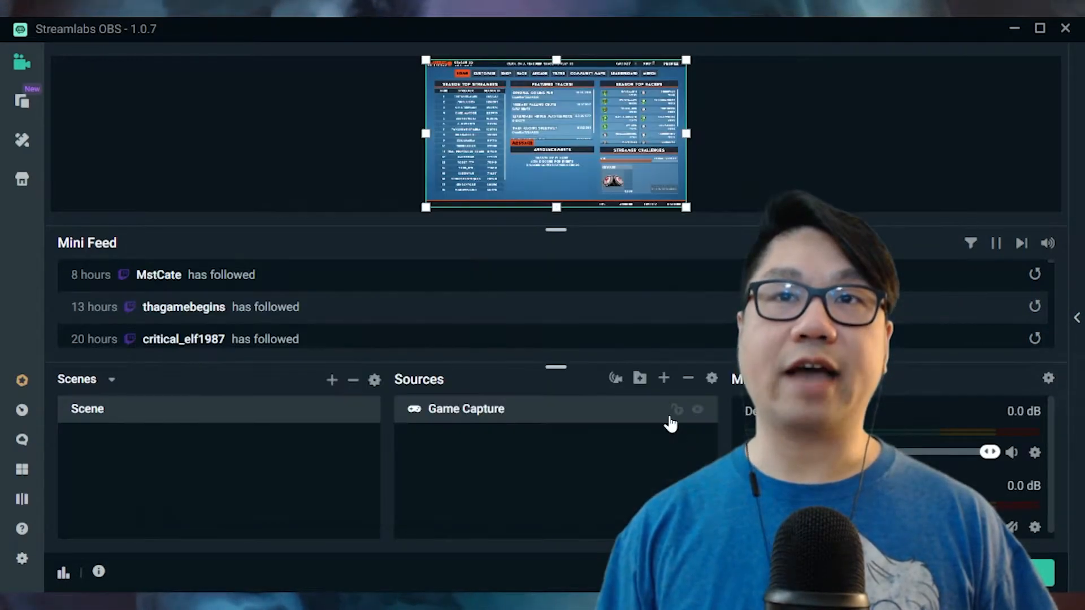
# Look over the available source types, then remove the Game Capture source from the scene
pyautogui.click(663, 379)
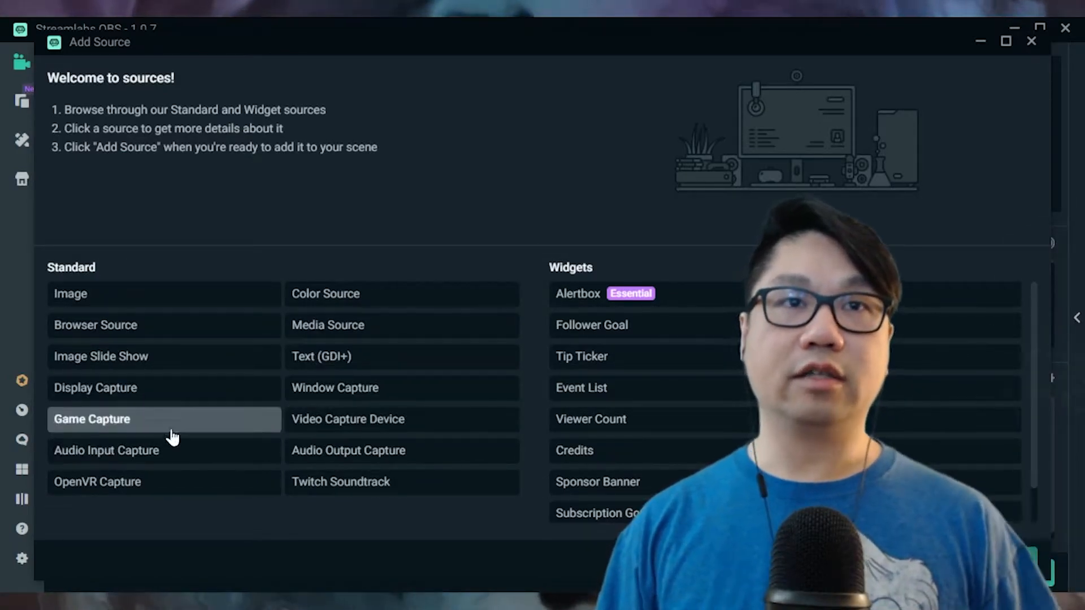
pyautogui.click(1030, 40)
pyautogui.rightClick(442, 419)
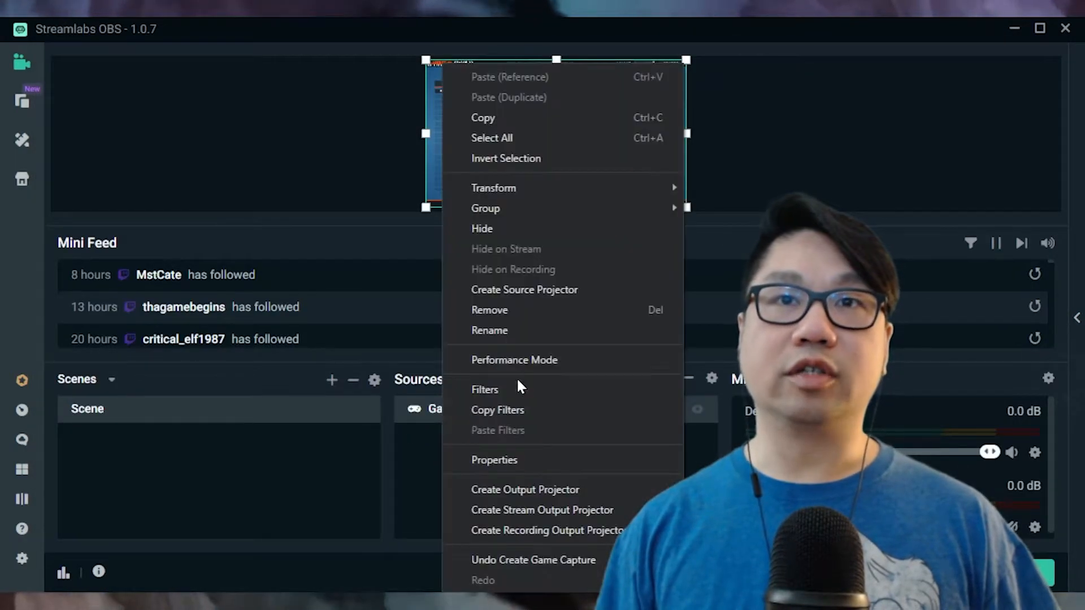
pyautogui.click(526, 312)
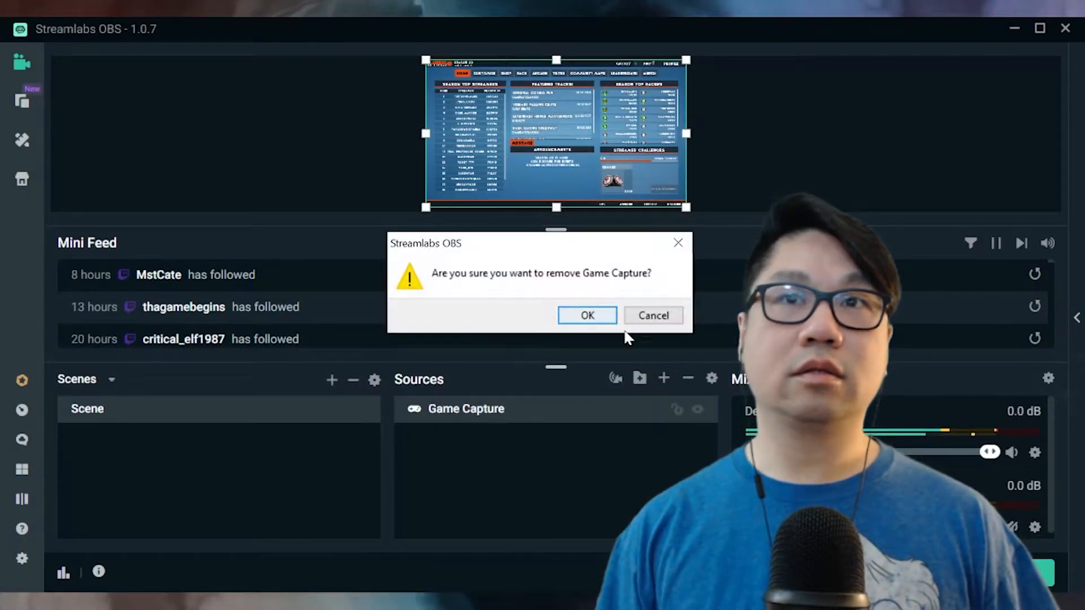
pyautogui.click(593, 315)
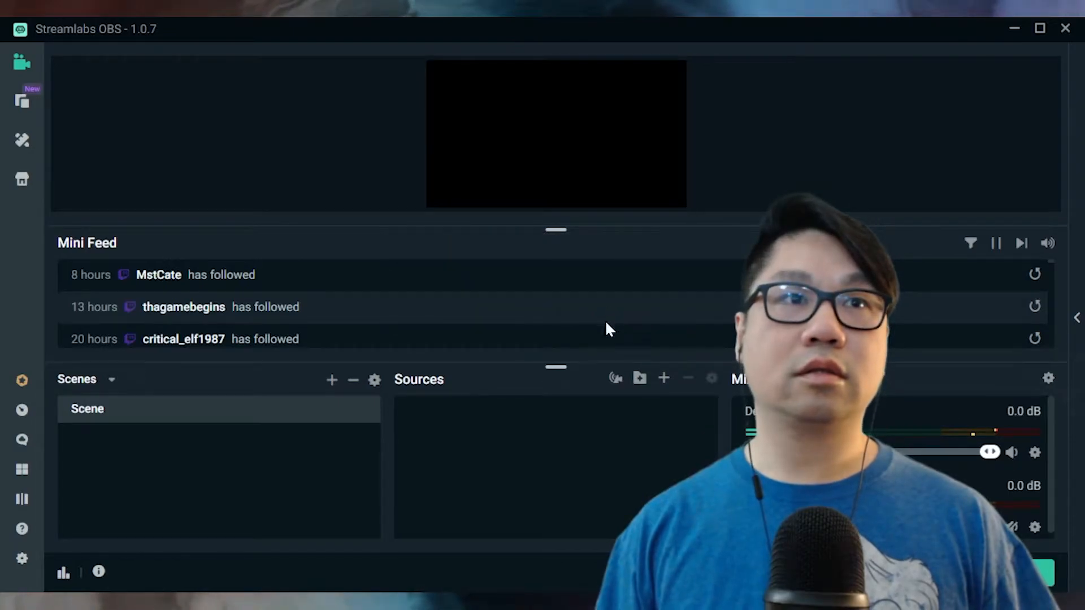
# Add a new Game Capture source to the empty scene under the name Game Capture
pyautogui.click(662, 380)
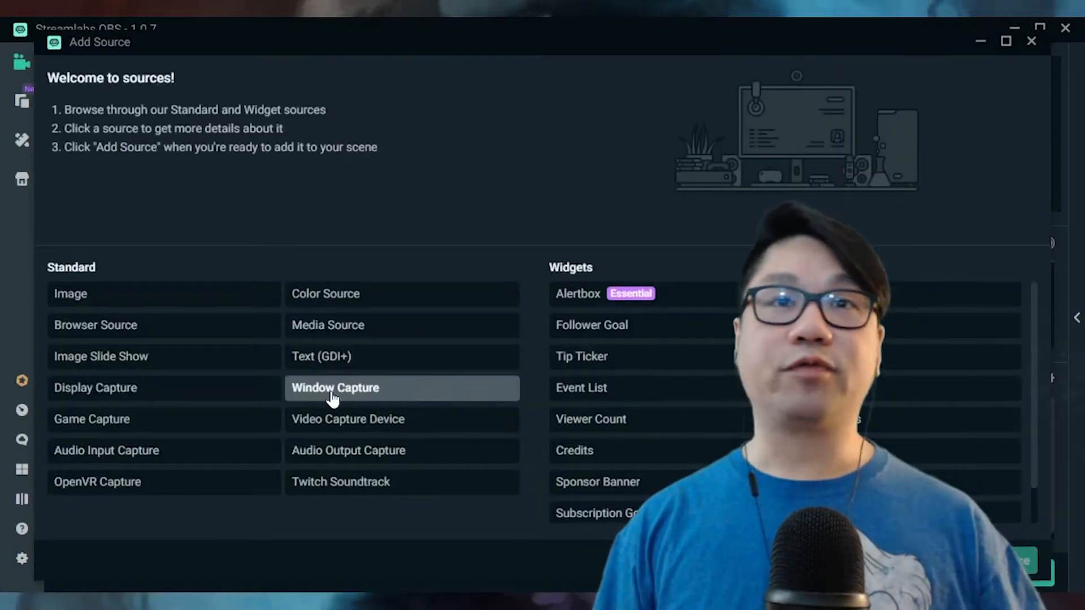
pyautogui.click(161, 420)
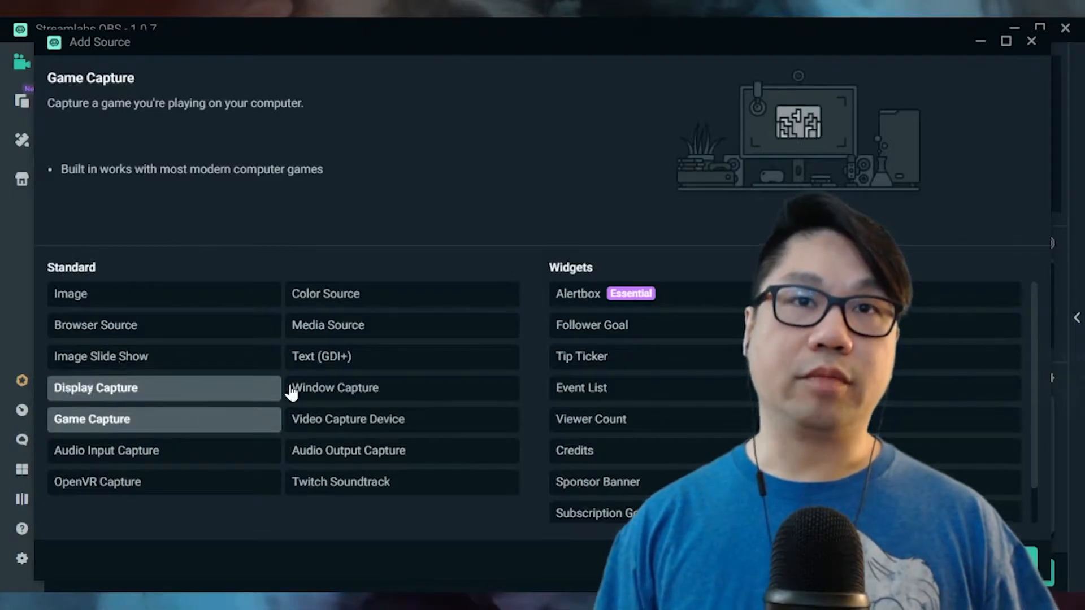
pyautogui.doubleClick(186, 428)
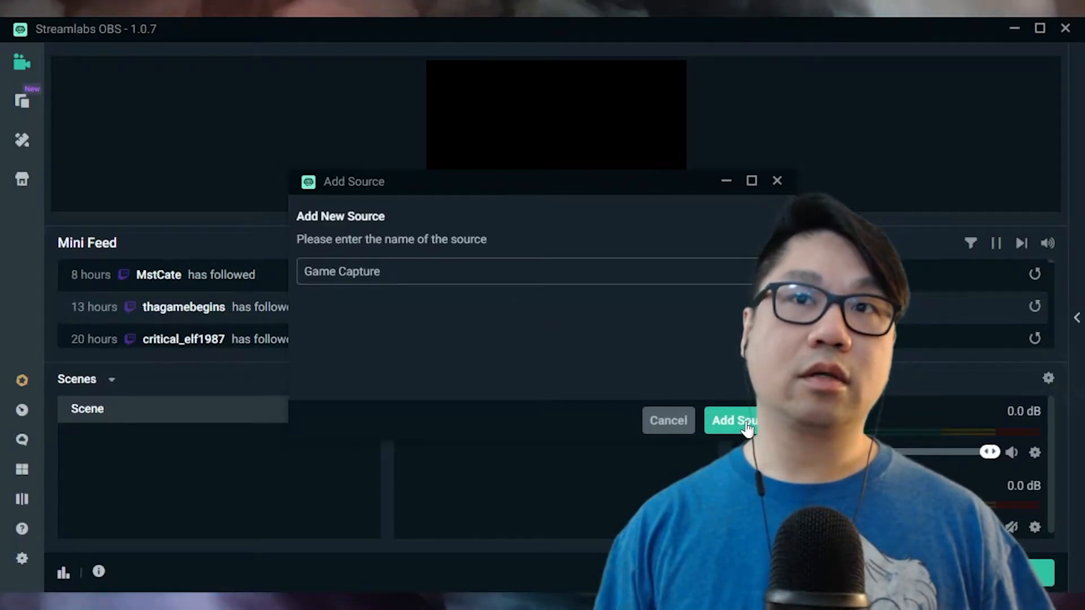
pyautogui.click(732, 420)
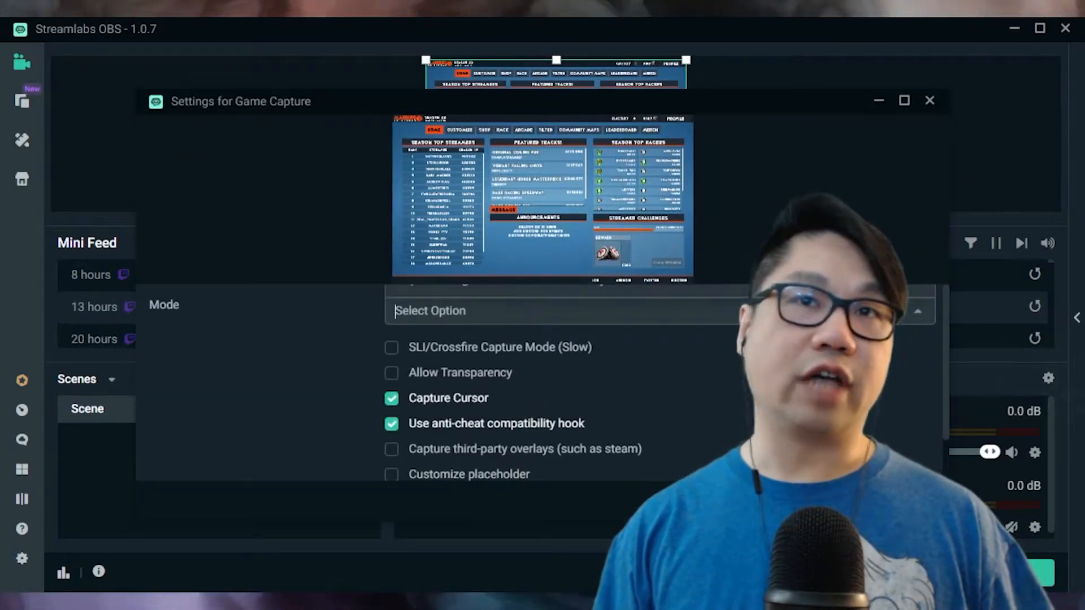
# Set the Game Capture source to capture the specific window Marbles On Stream and finish its settings
pyautogui.click(904, 100)
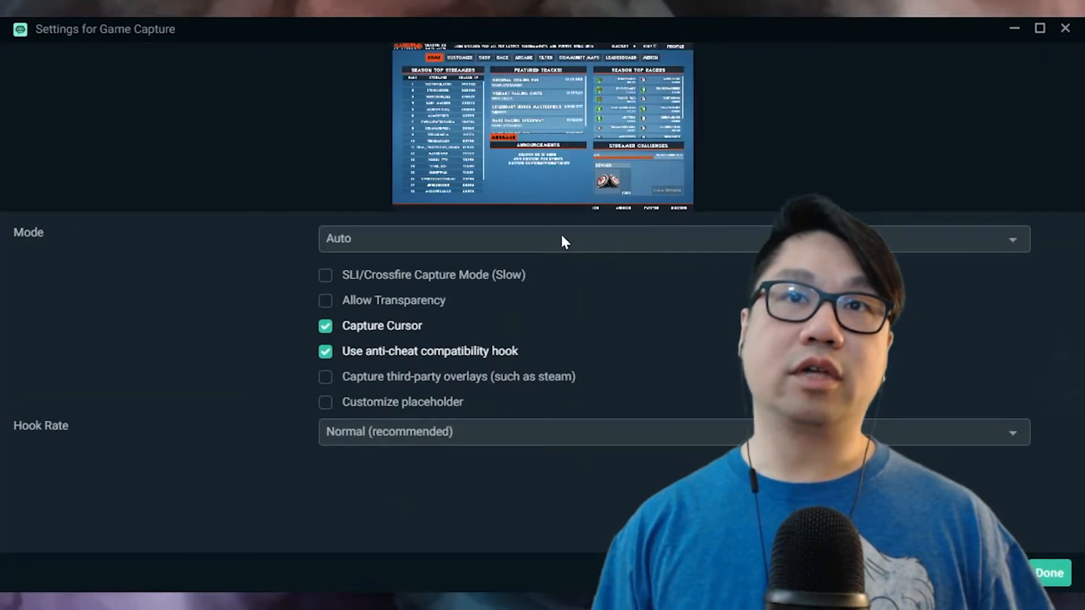
pyautogui.click(562, 244)
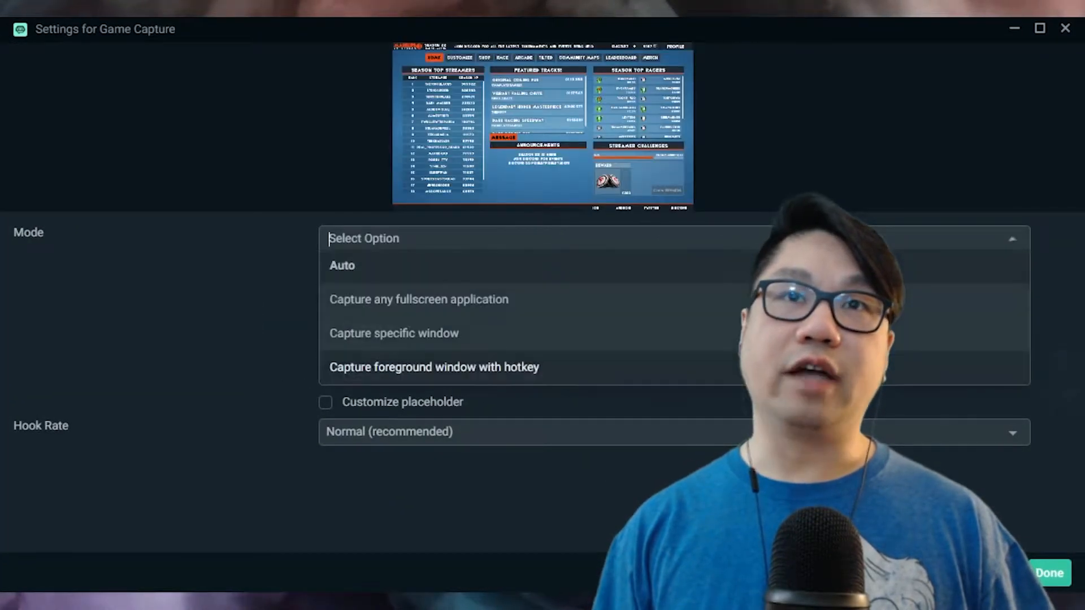
pyautogui.click(428, 335)
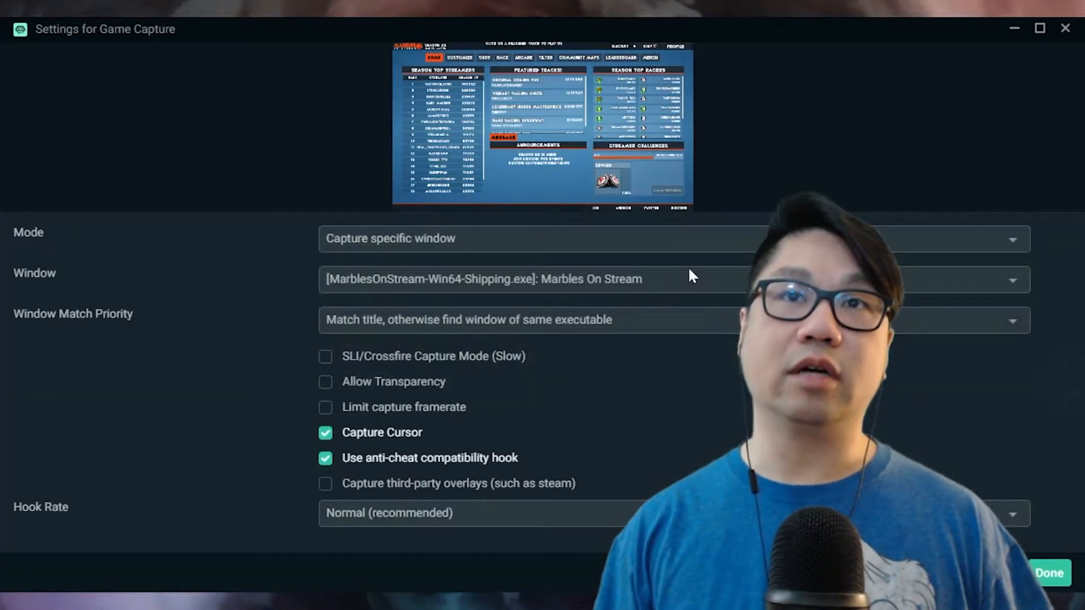
pyautogui.click(654, 279)
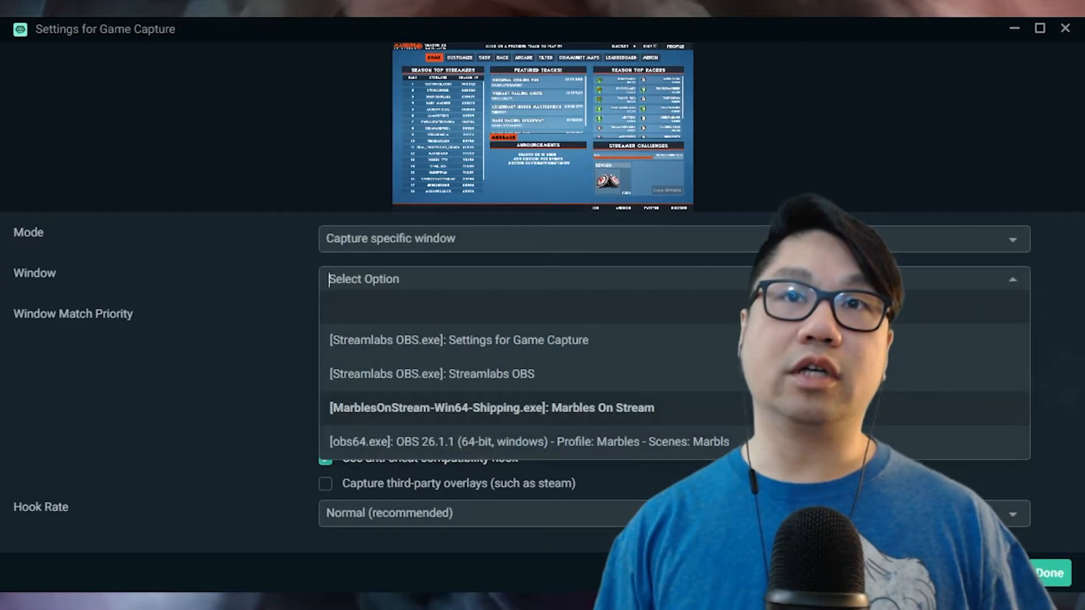
pyautogui.click(502, 409)
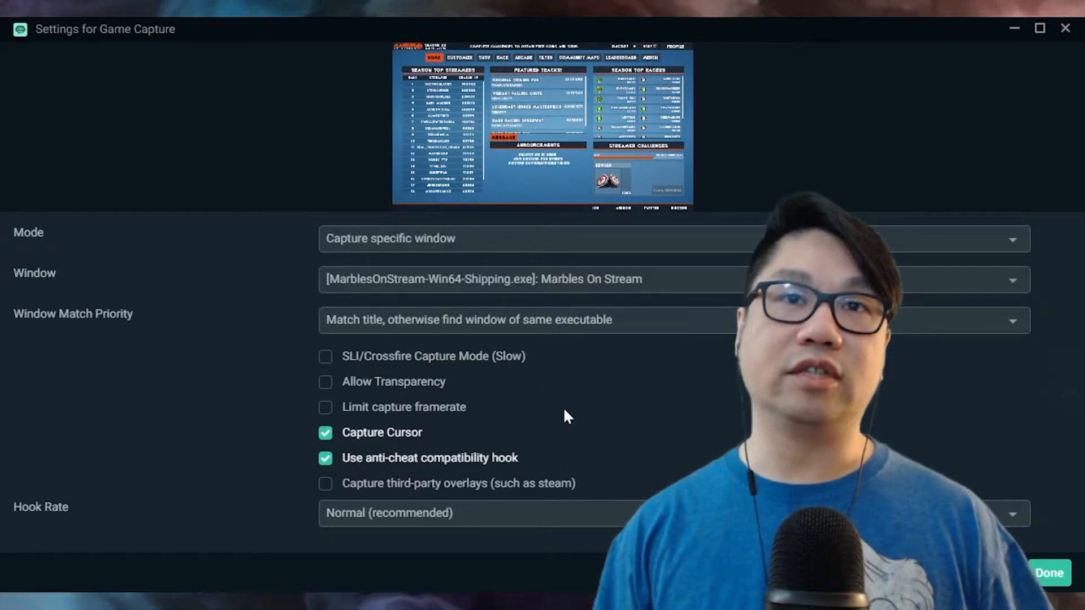
pyautogui.click(1048, 574)
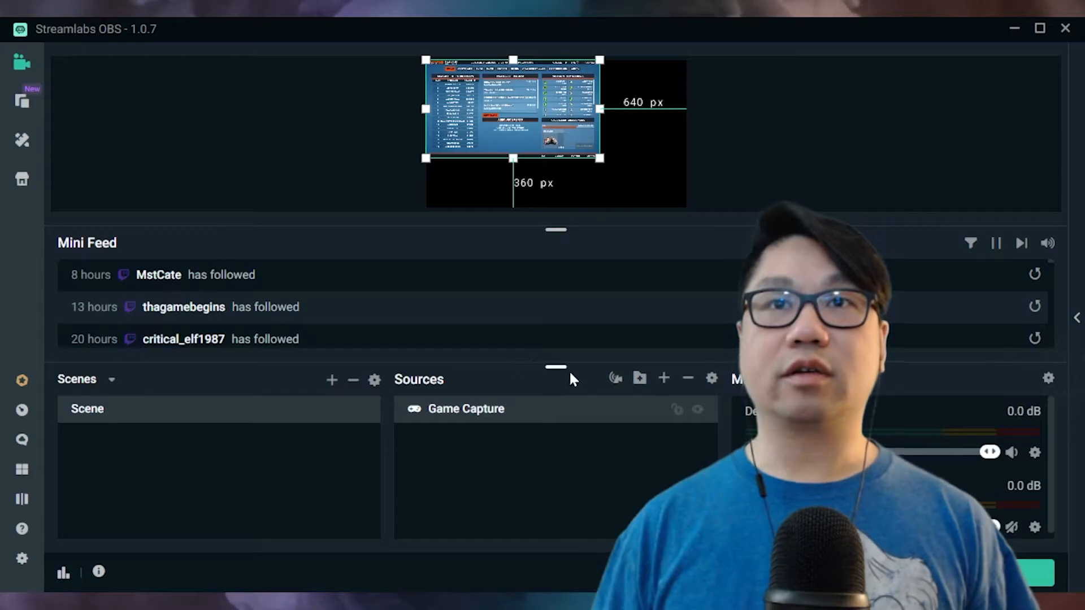
# Enlarge the preview area, fit the Game Capture source to the screen and deselect it
pyautogui.moveTo(557, 371); pyautogui.dragTo(555, 436)
pyautogui.moveTo(556, 299); pyautogui.dragTo(558, 366)
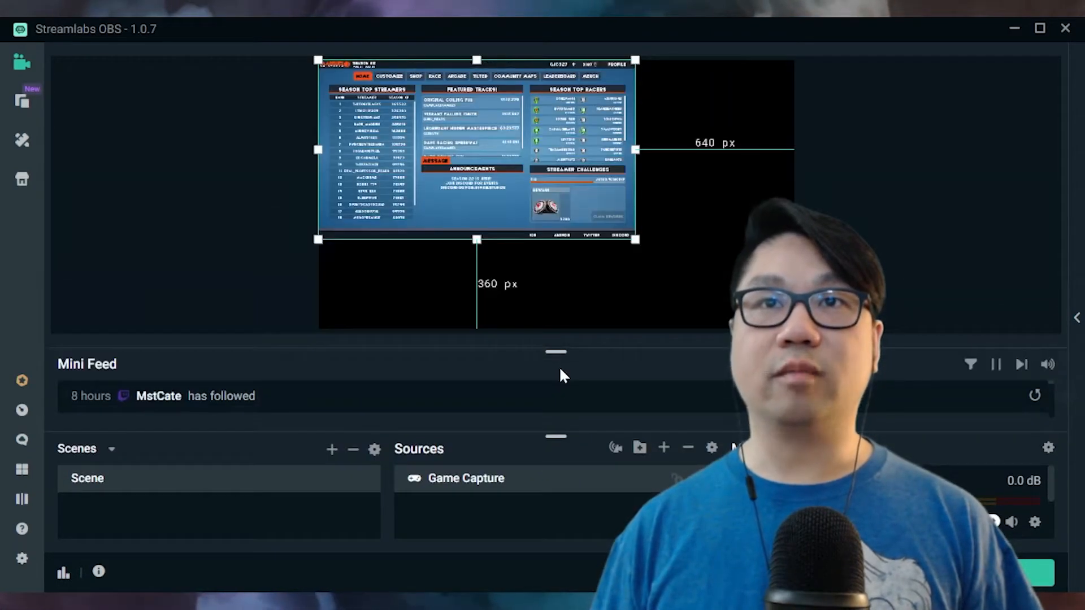
pyautogui.rightClick(552, 185)
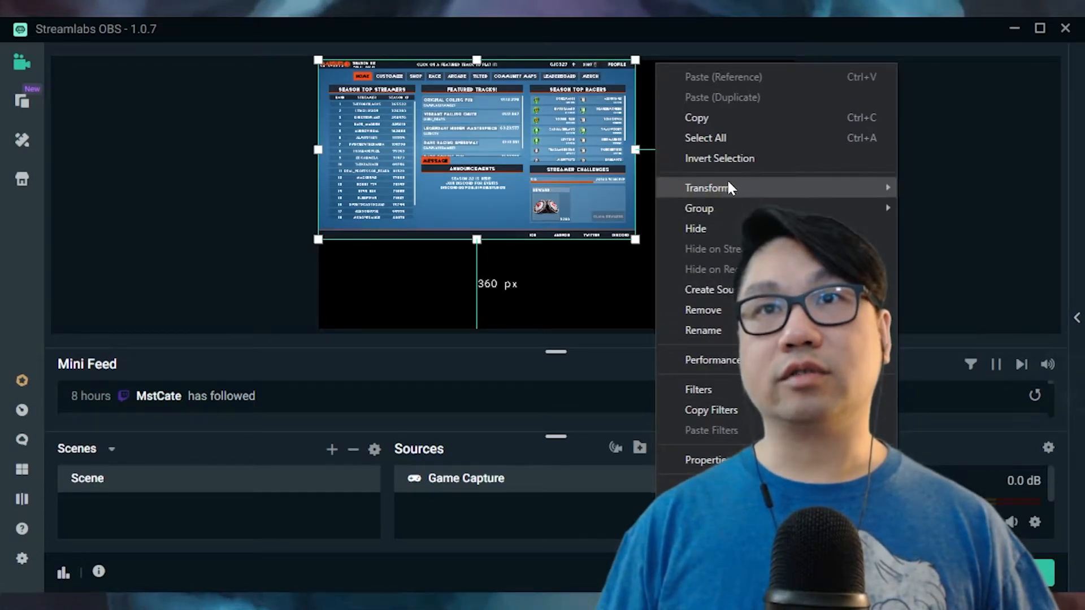
pyautogui.moveTo(731, 187)
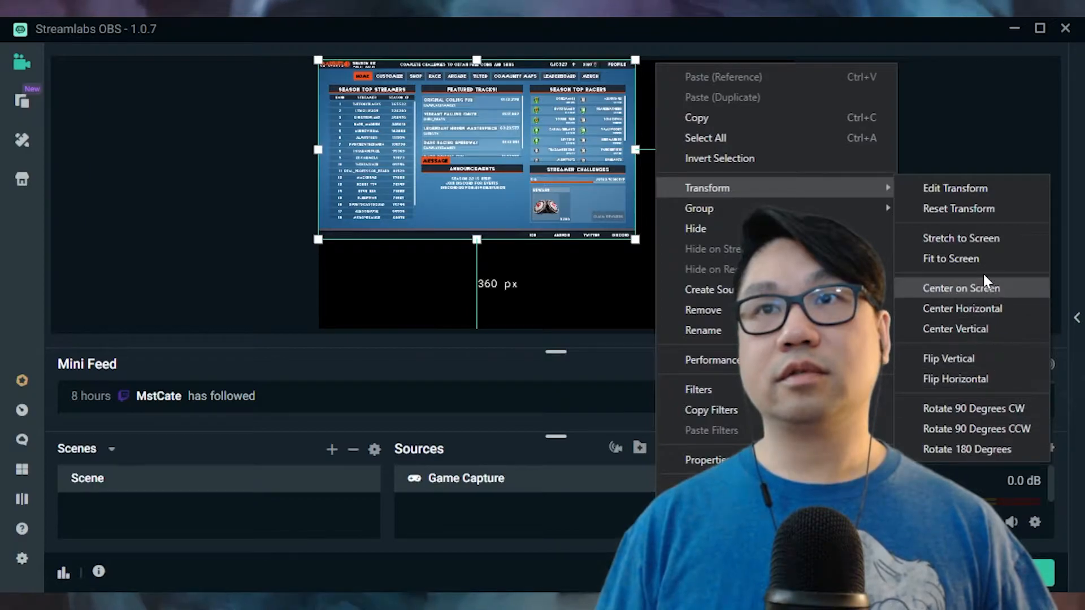
pyautogui.click(952, 258)
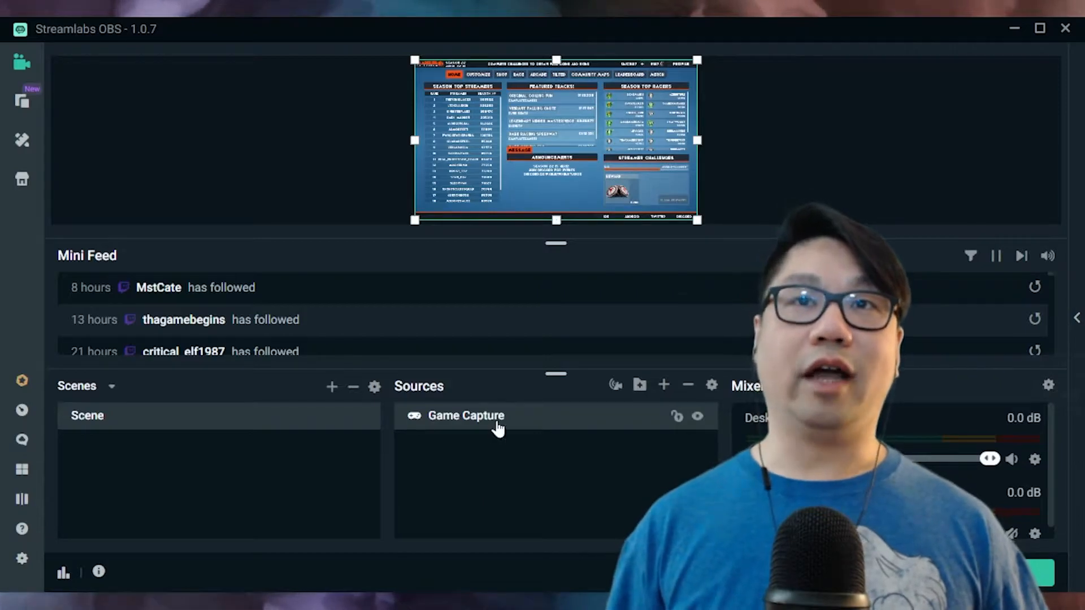
pyautogui.click(842, 162)
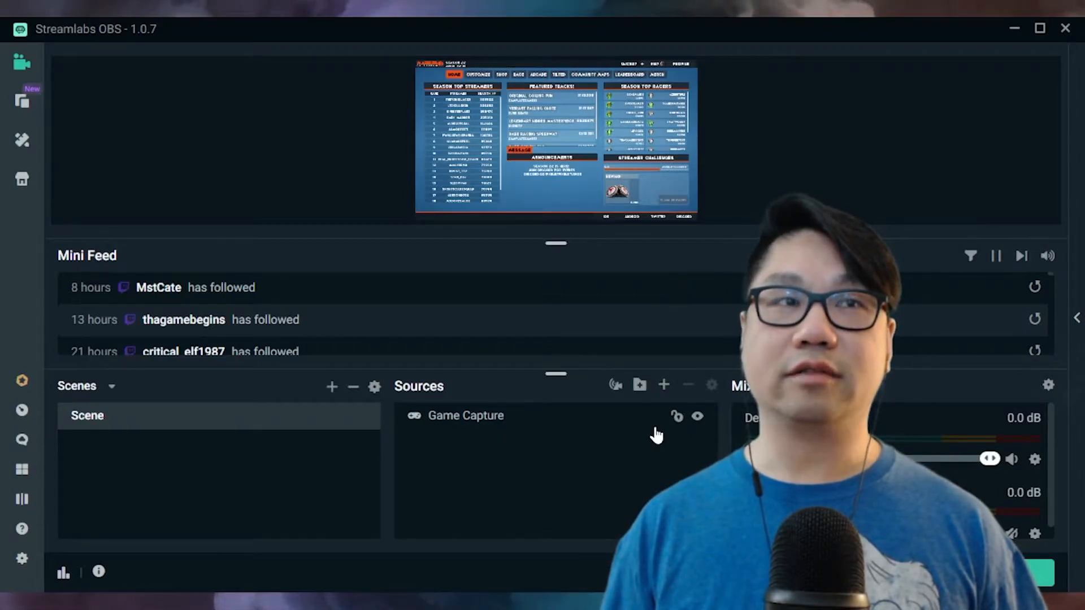
# Add a new Video Capture Device source to the scene under the name CAM
pyautogui.click(666, 387)
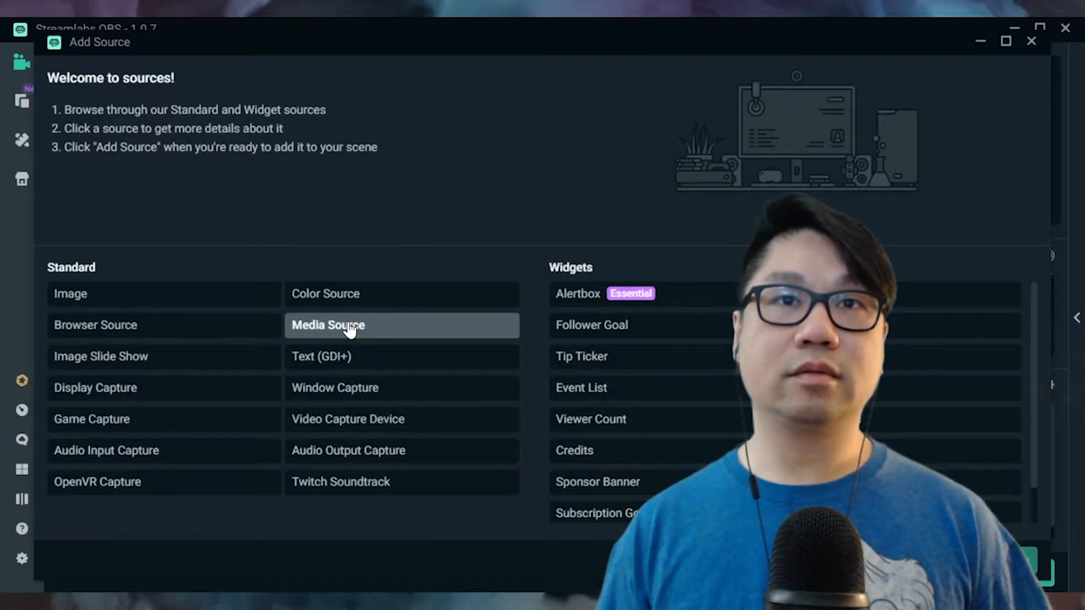
pyautogui.click(368, 418)
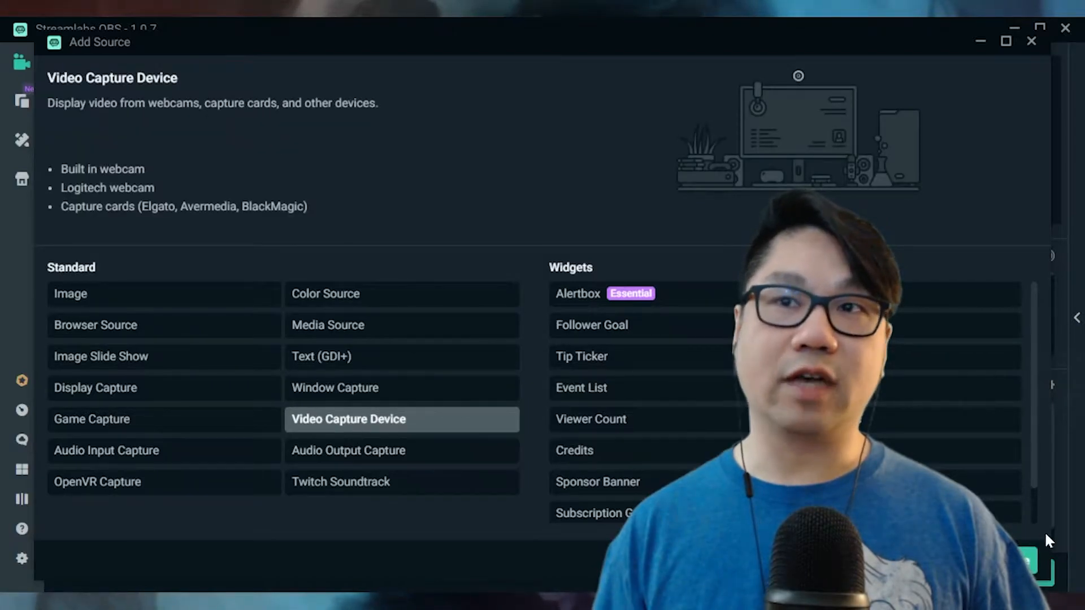
pyautogui.click(995, 560)
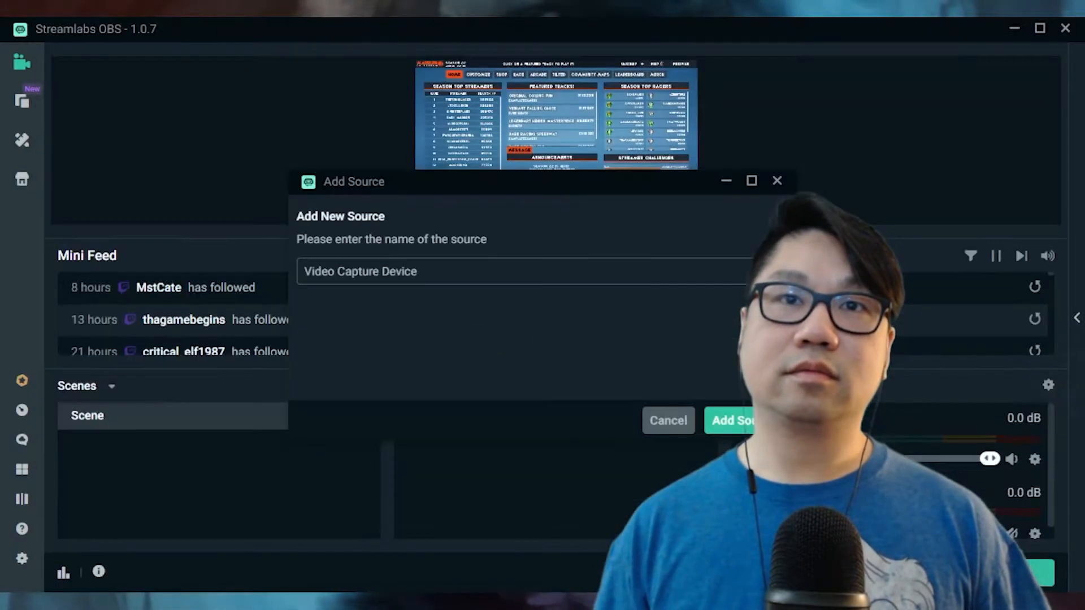
pyautogui.click(524, 265)
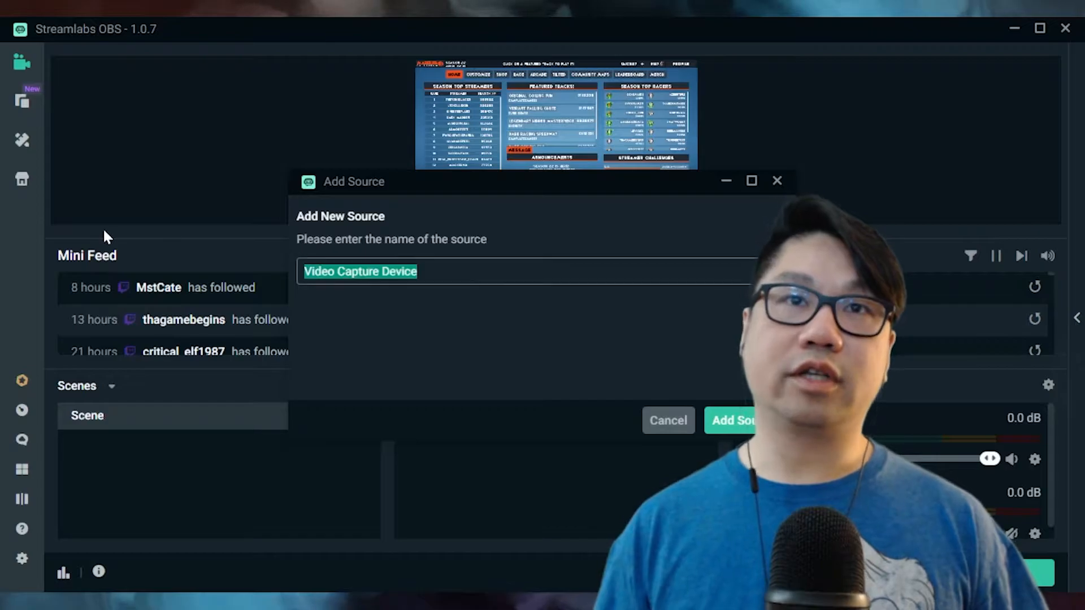
pyautogui.write('CAM')
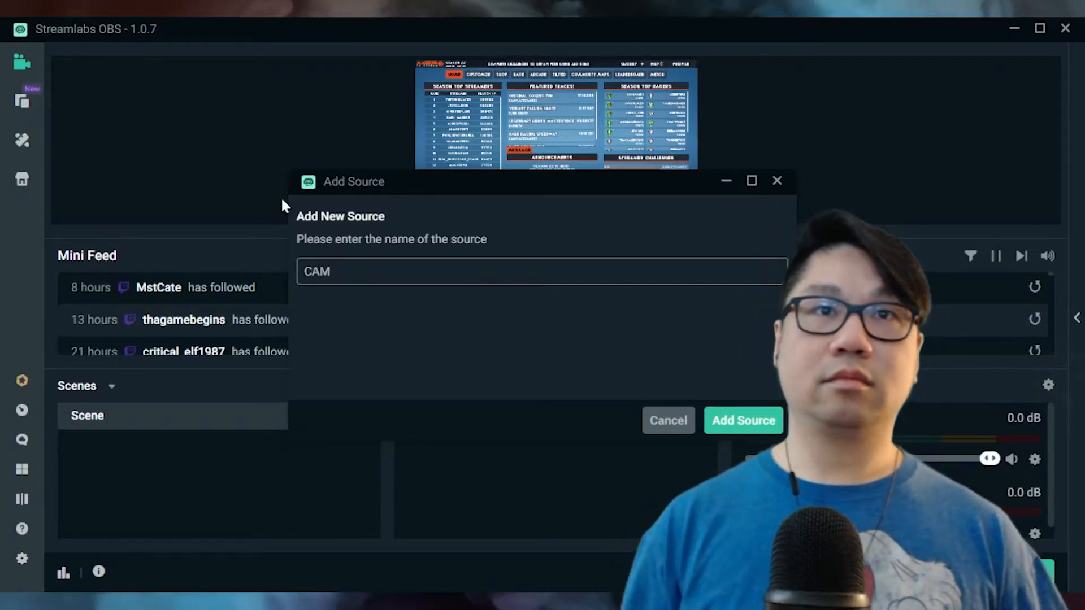
pyautogui.click(752, 420)
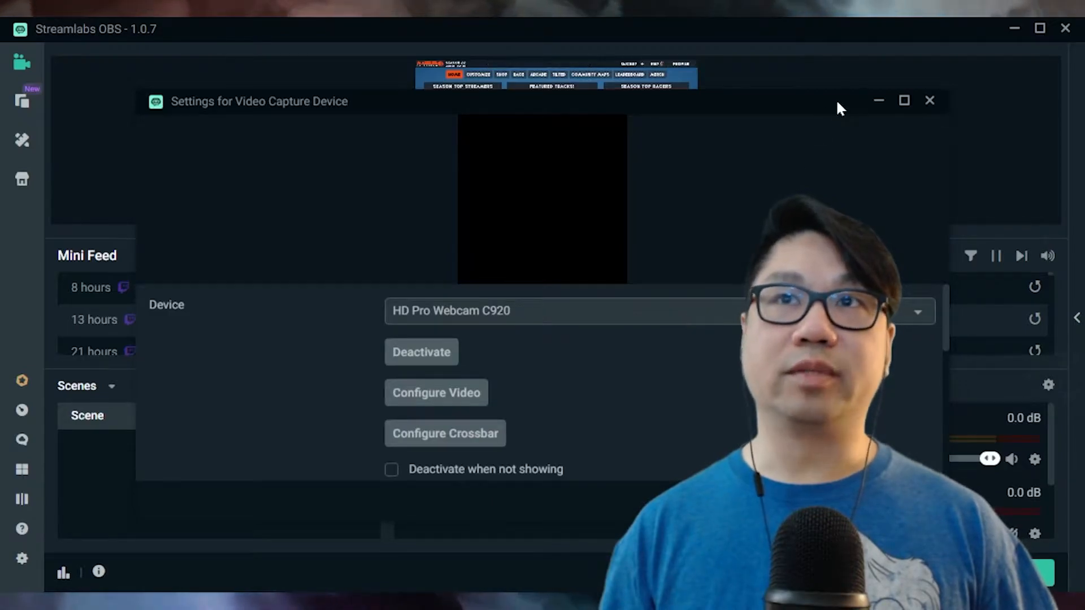
# Choose HD Pro Webcam C920 as the CAM source's device and close its settings
pyautogui.click(904, 100)
pyautogui.click(668, 238)
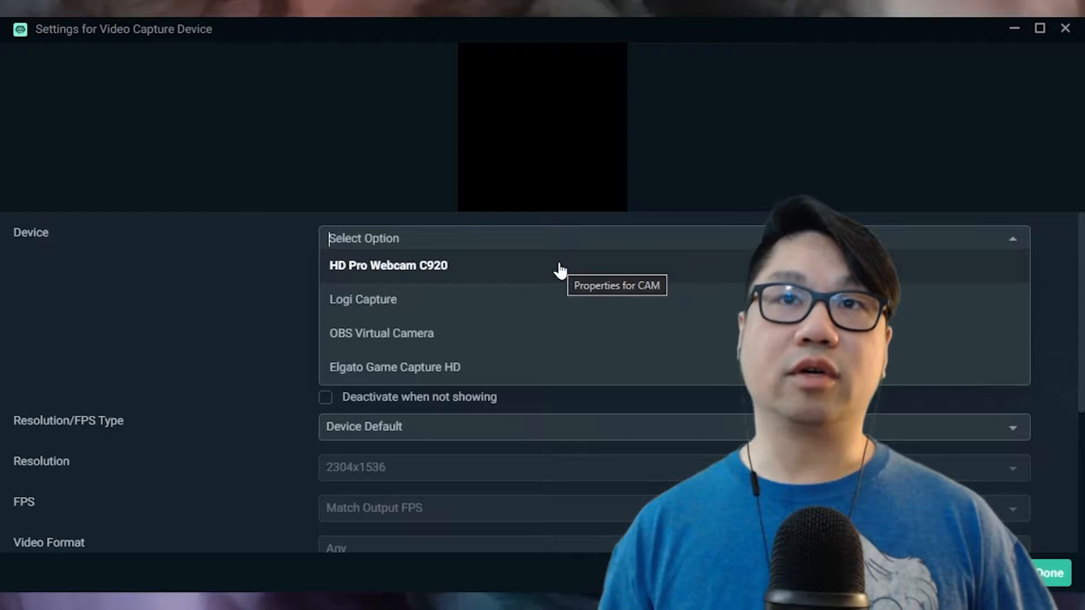
pyautogui.click(559, 269)
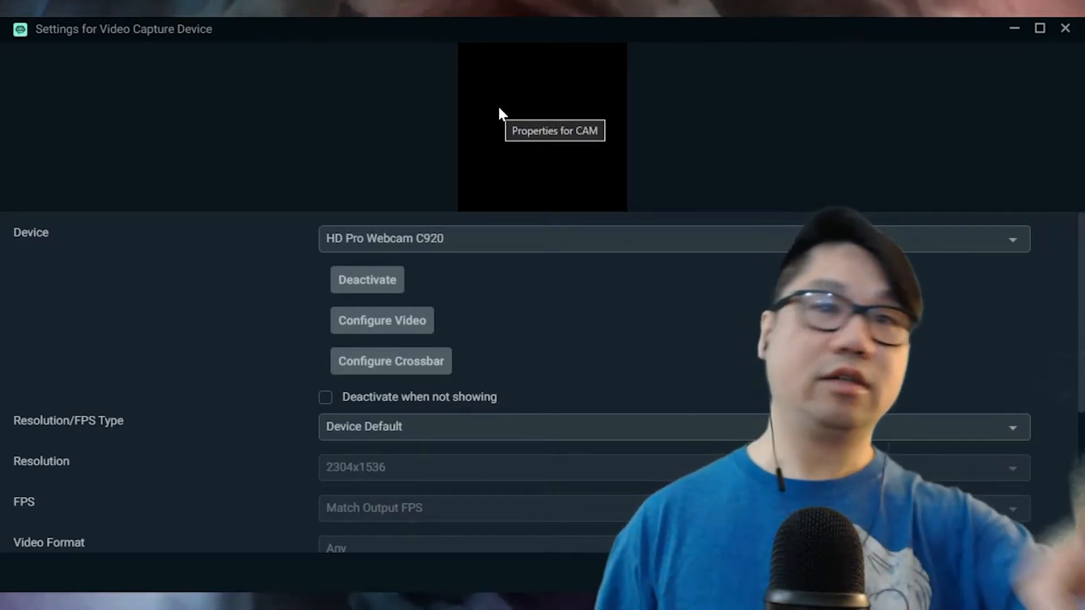
pyautogui.moveTo(799, 32); pyautogui.dragTo(608, 248)
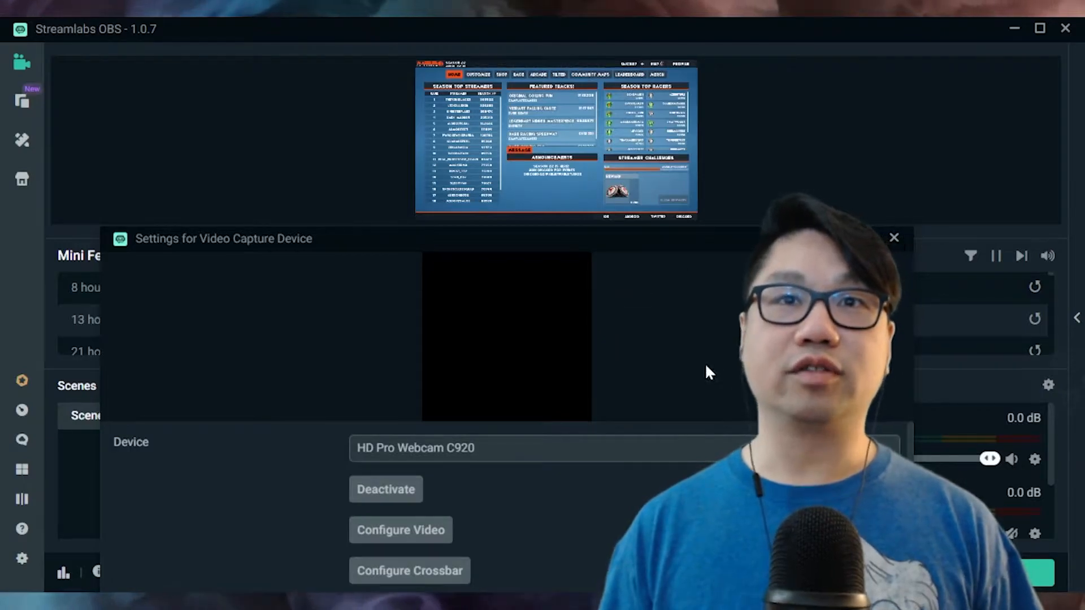
pyautogui.moveTo(718, 227); pyautogui.dragTo(685, 141)
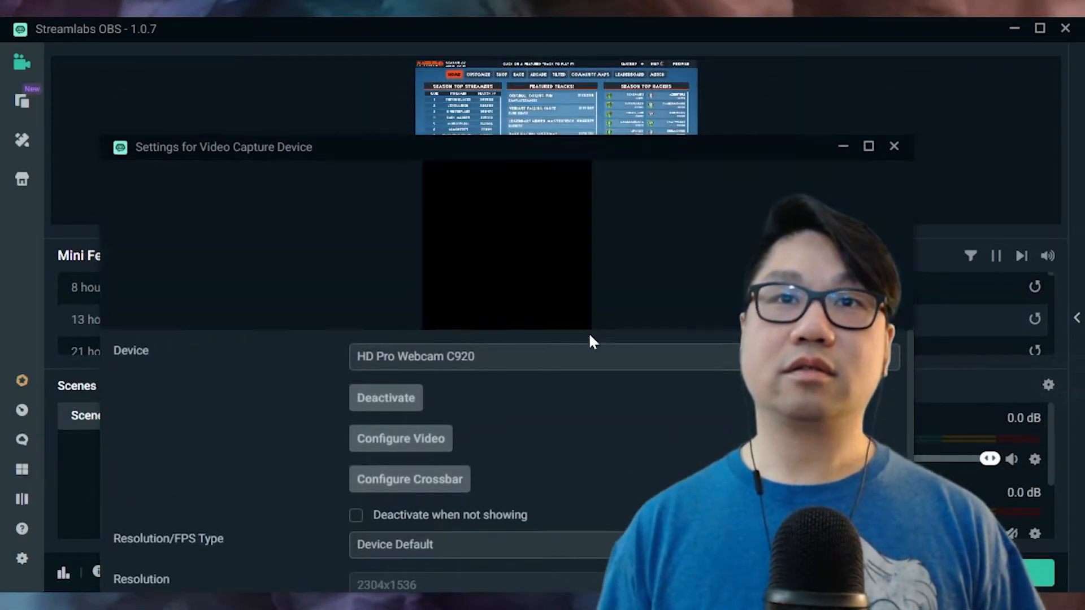
pyautogui.click(893, 146)
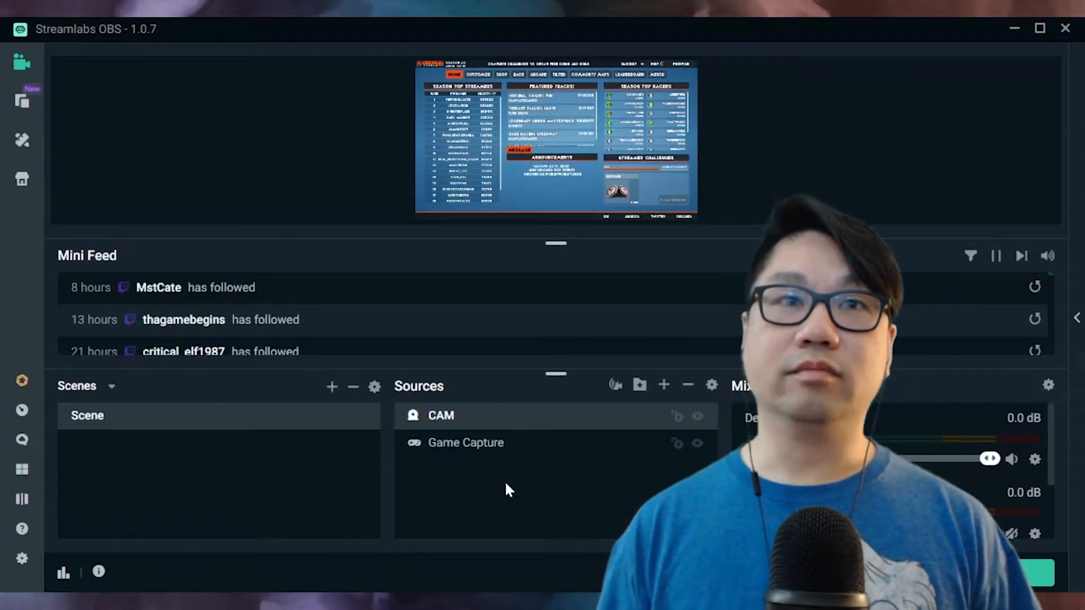
# Lock the CAM and Game Capture sources in the scene and select CAM
pyautogui.moveTo(0, 59); pyautogui.dragTo(0, 169)
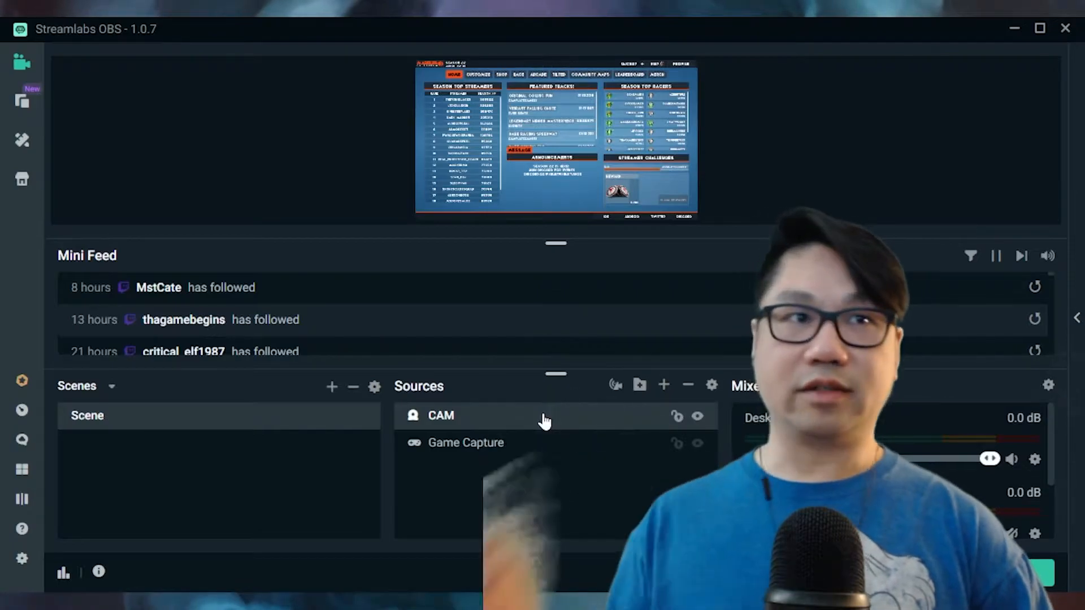
pyautogui.click(623, 456)
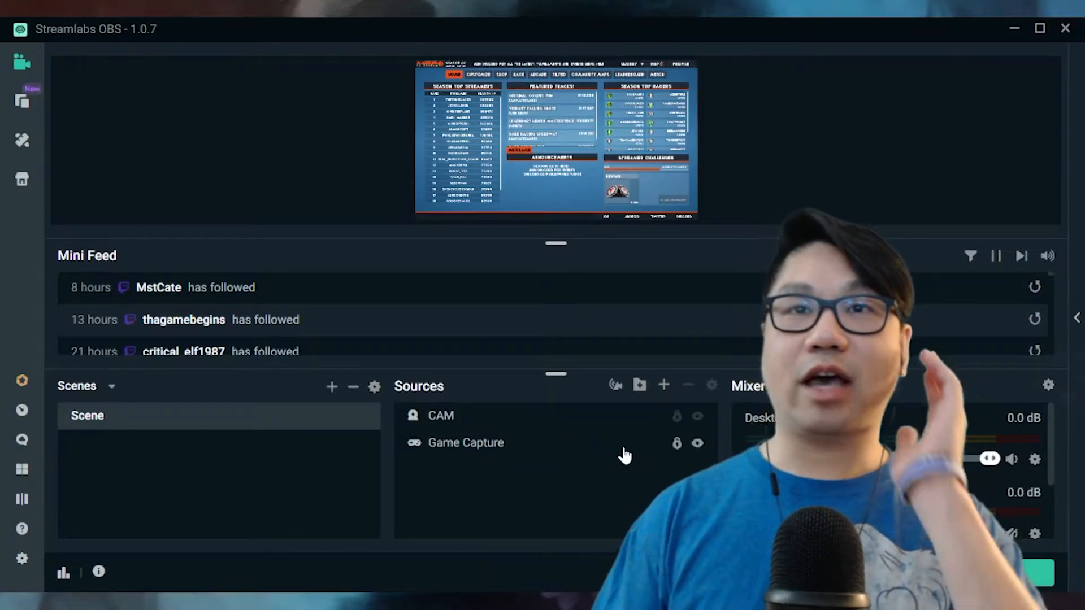
pyautogui.click(622, 440)
pyautogui.click(625, 426)
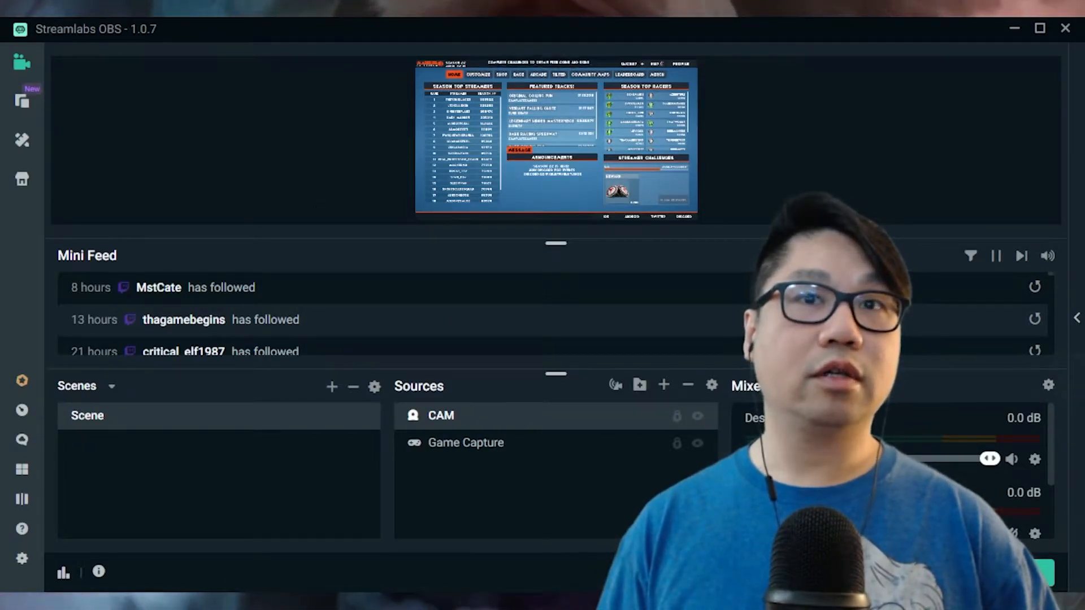
pyautogui.rightClick(522, 427)
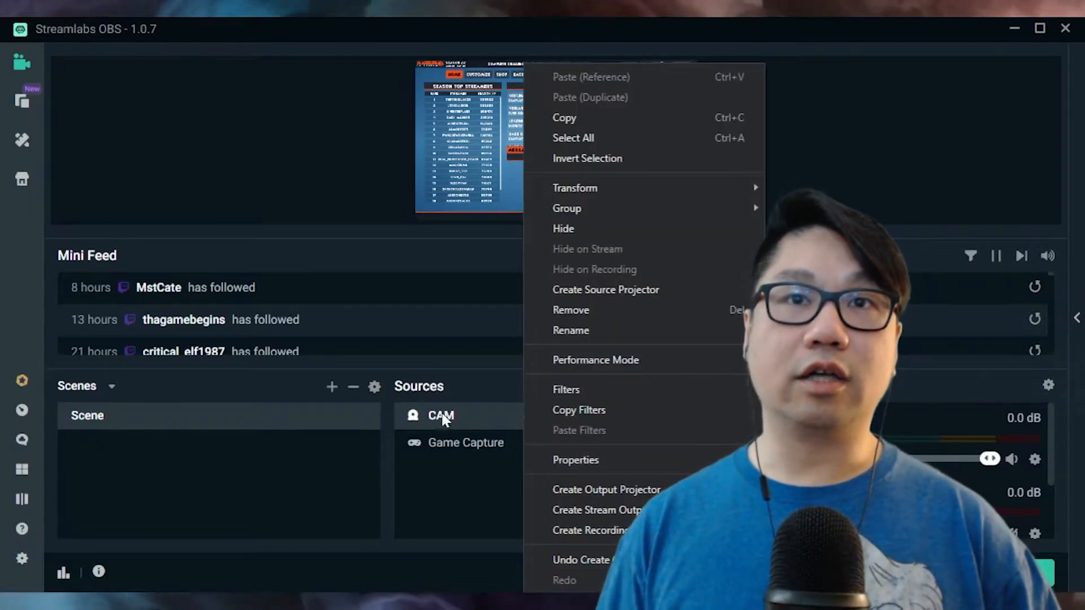
pyautogui.click(538, 411)
pyautogui.rightClick(490, 414)
pyautogui.click(445, 441)
pyautogui.click(464, 419)
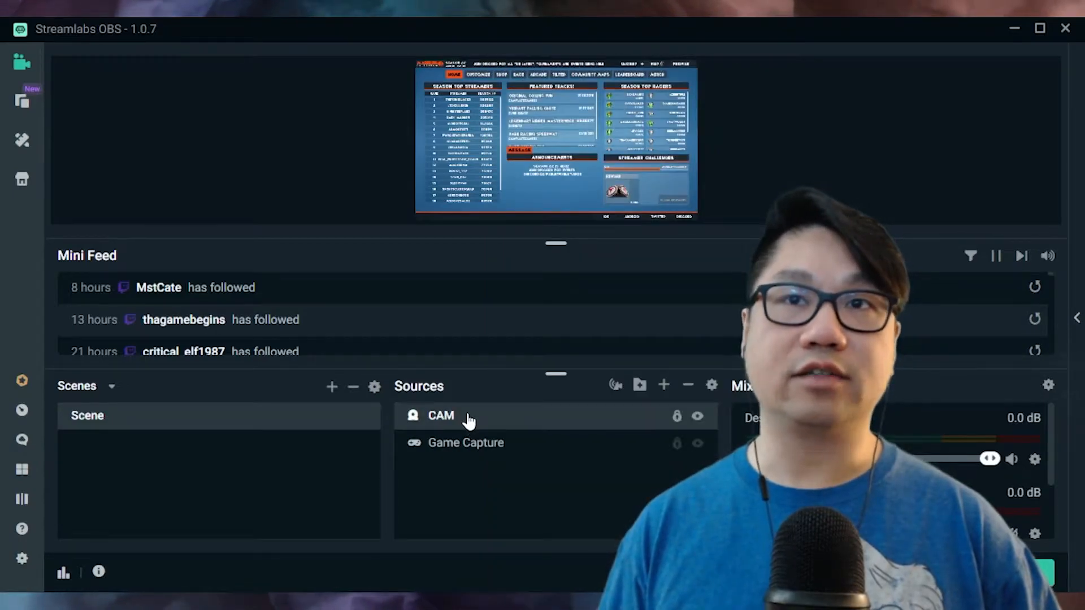
pyautogui.click(461, 456)
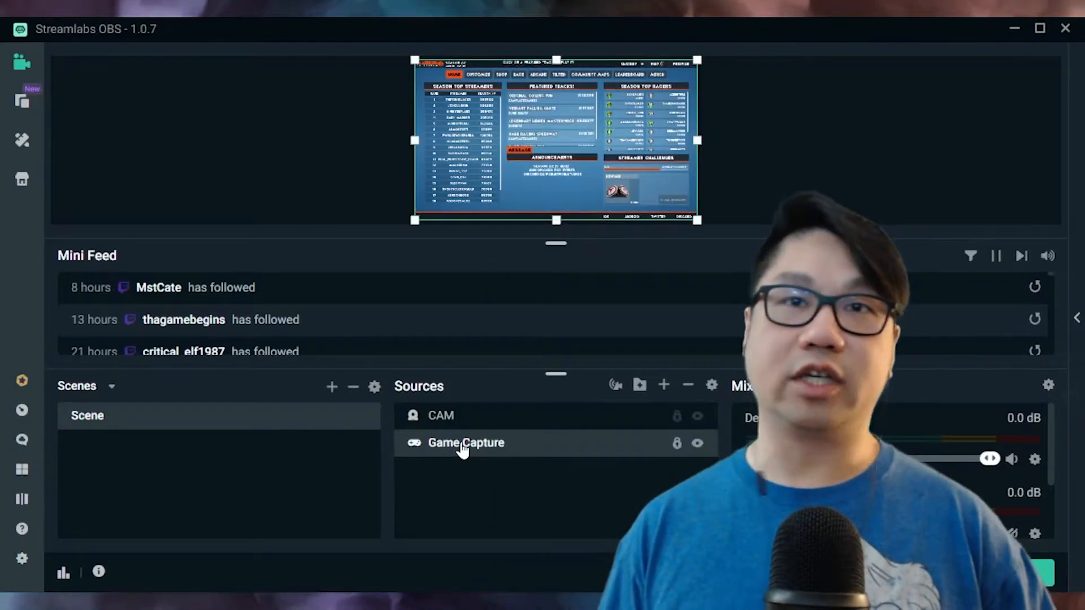
pyautogui.click(486, 421)
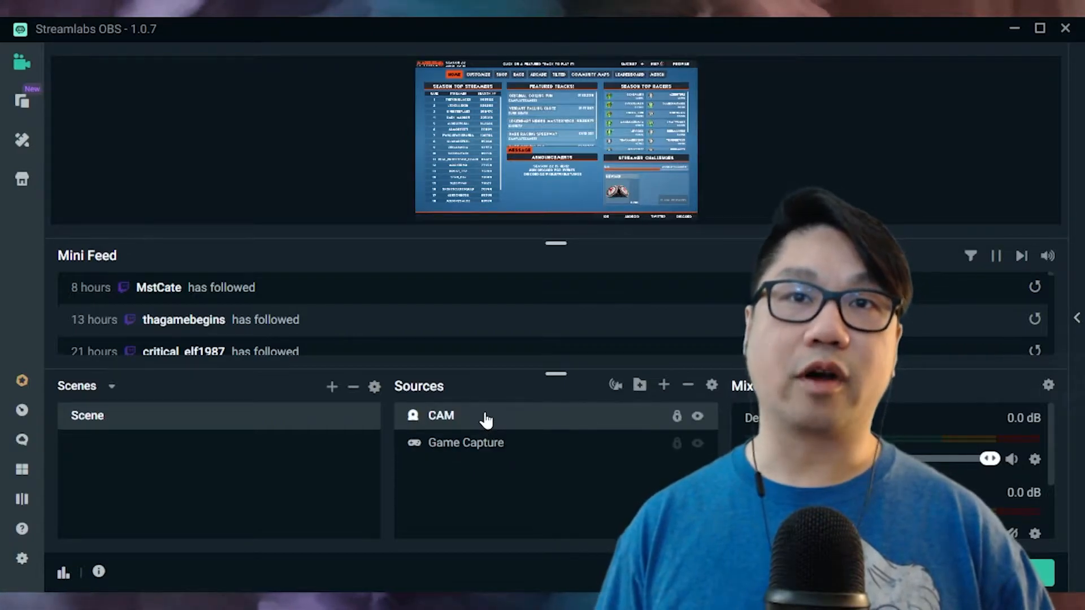
pyautogui.rightClick(486, 421)
pyautogui.click(443, 416)
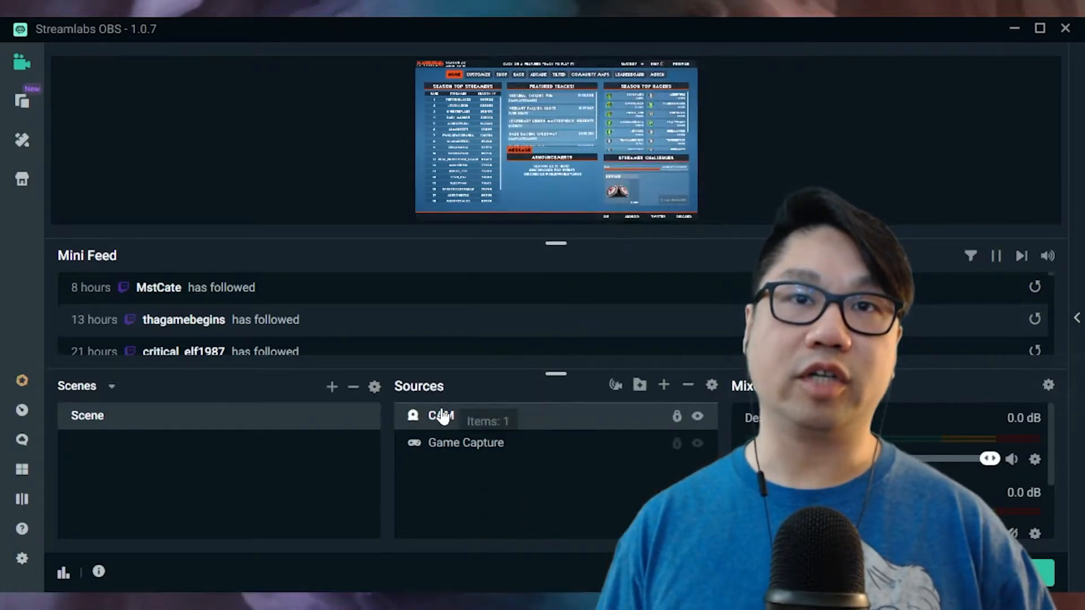
# Add a Chroma Key filter to the CAM source under its default name and close the filter settings
pyautogui.rightClick(479, 419)
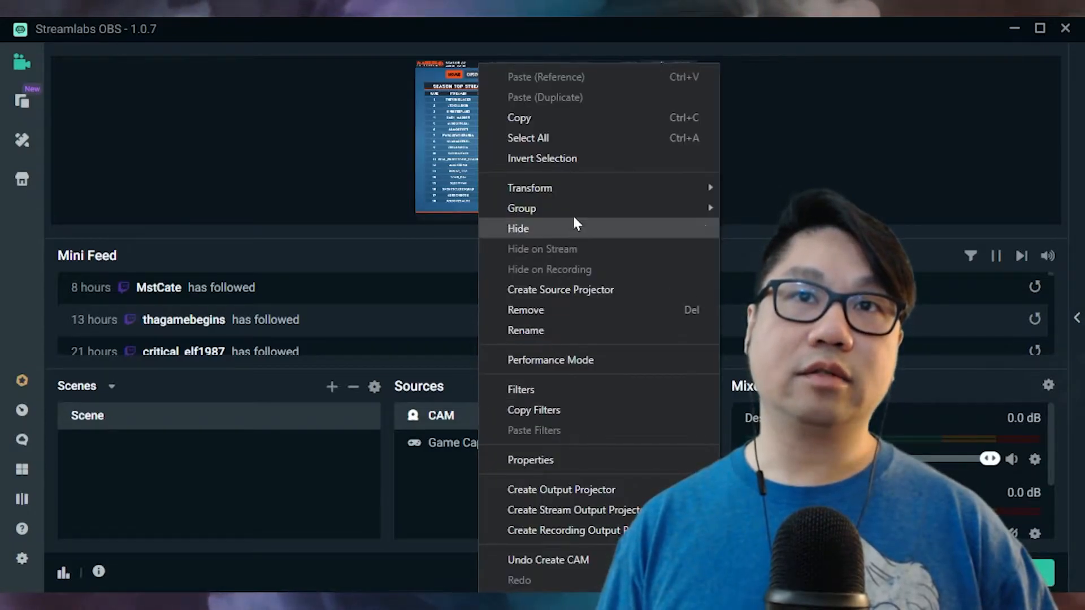
pyautogui.click(546, 392)
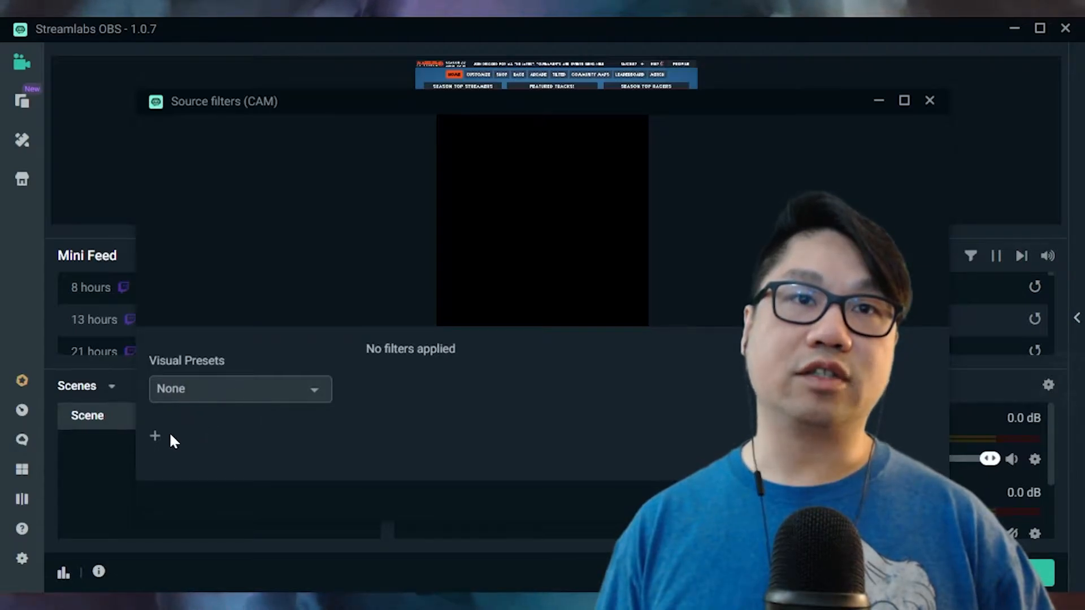
pyautogui.click(155, 439)
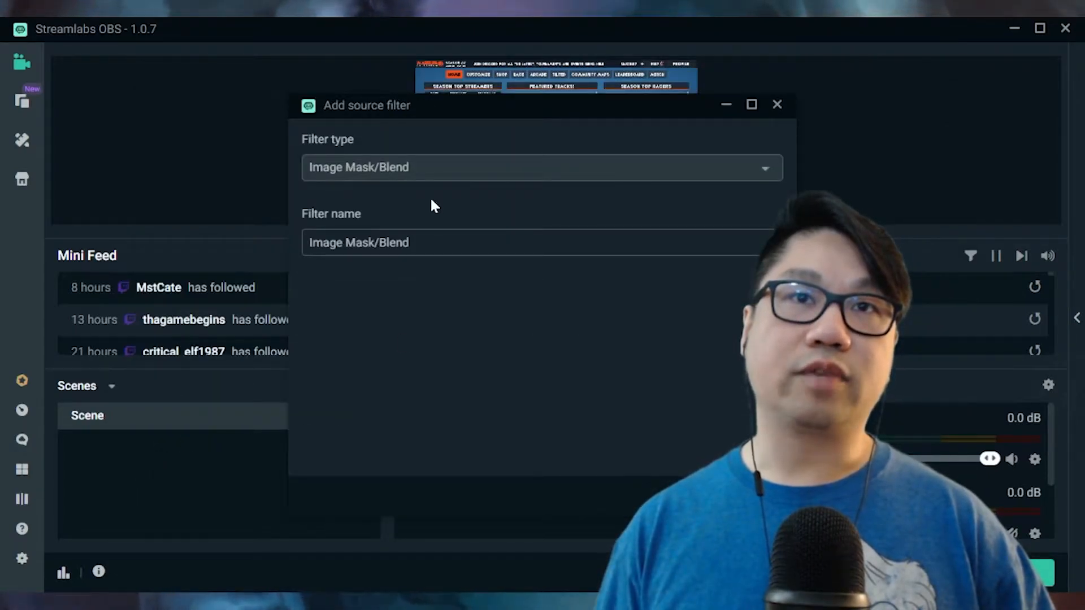
pyautogui.click(489, 175)
pyautogui.scroll(-4, 467, 367)
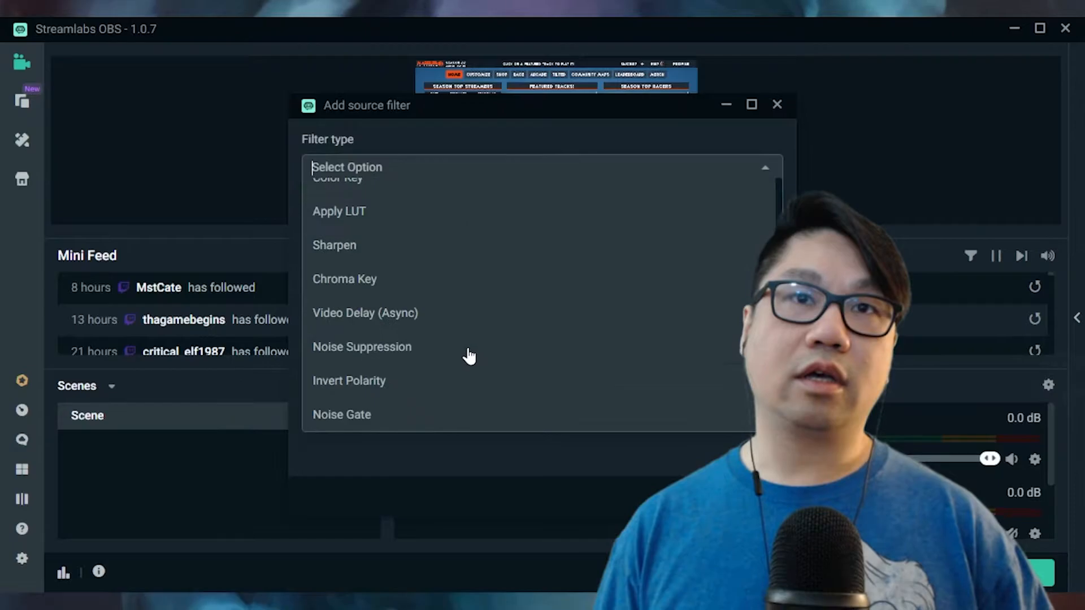
pyautogui.click(448, 285)
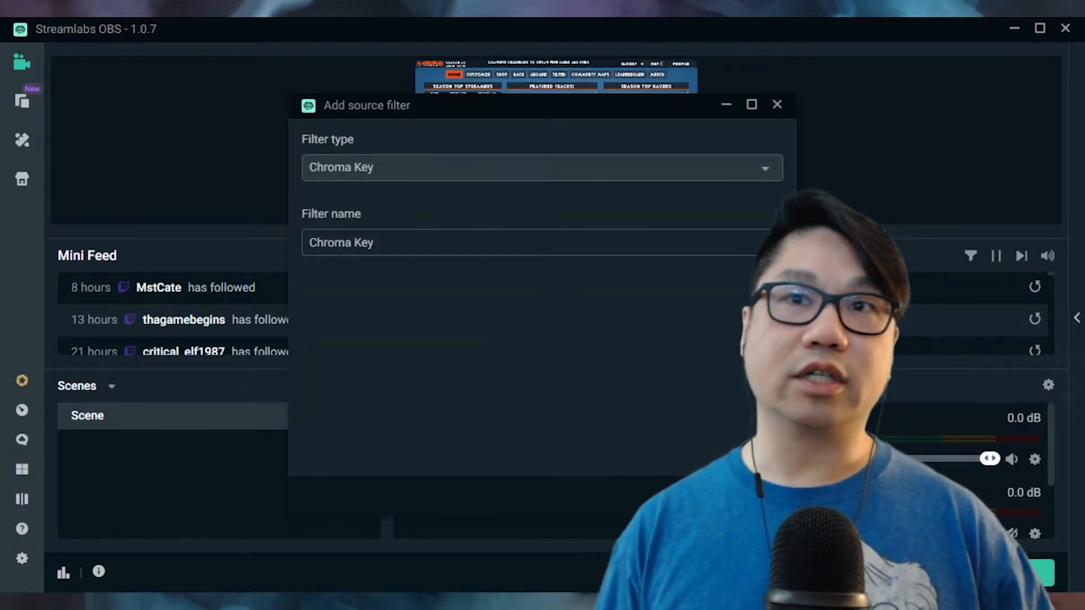
pyautogui.click(763, 455)
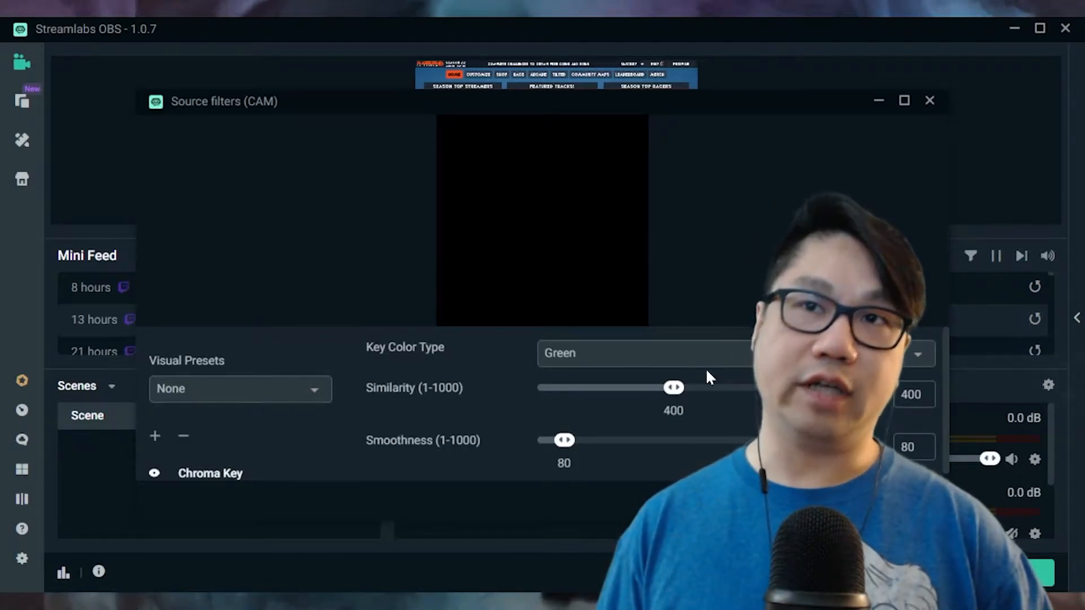
pyautogui.click(904, 100)
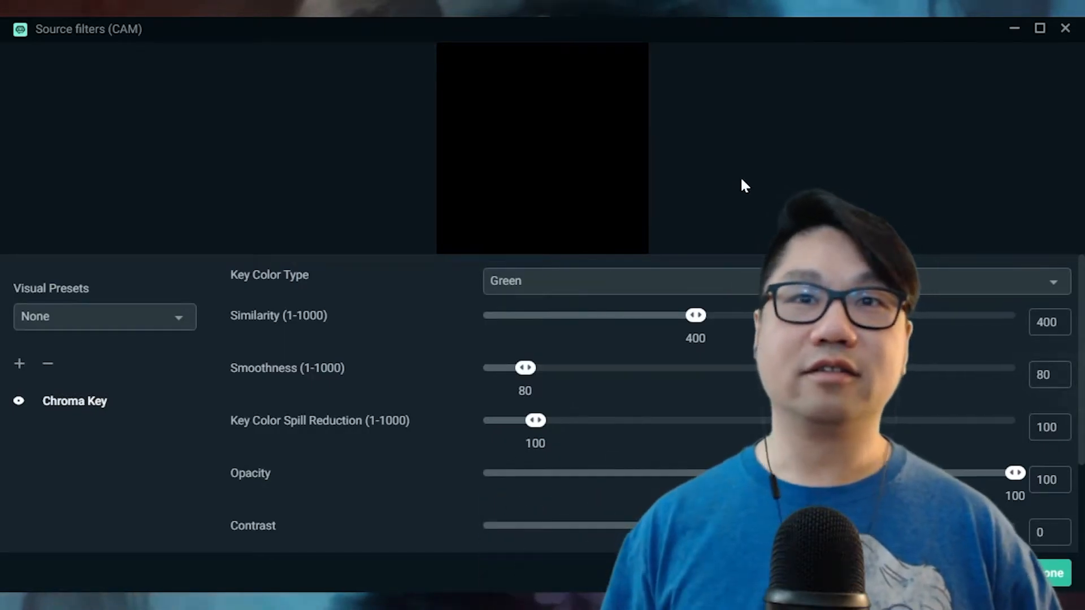
pyautogui.click(1065, 29)
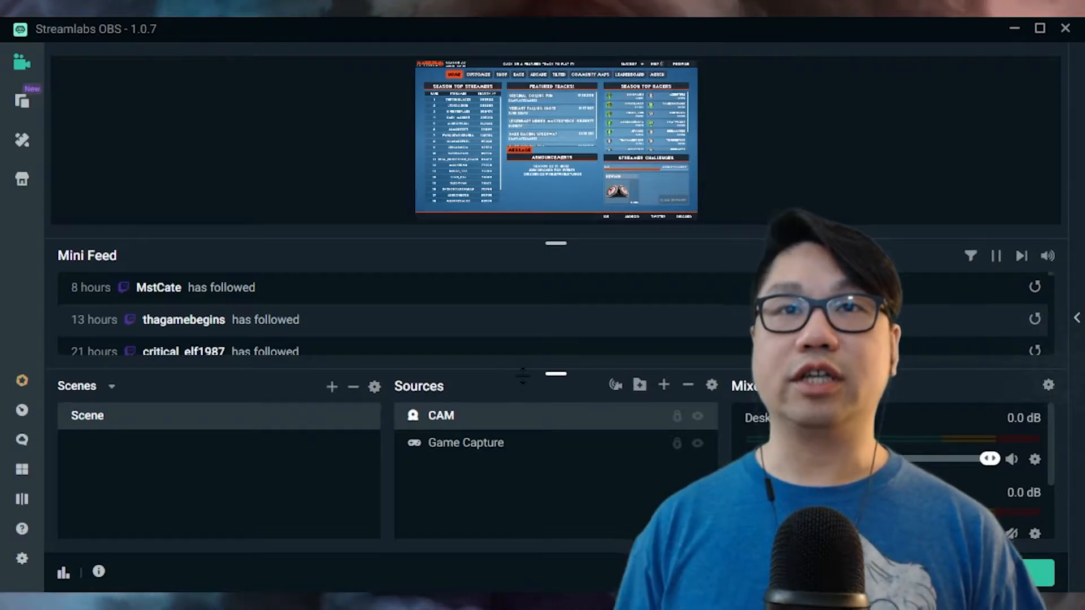
# Add a Color Key filter to the CAM source and enlarge its filter settings window
pyautogui.rightClick(500, 432)
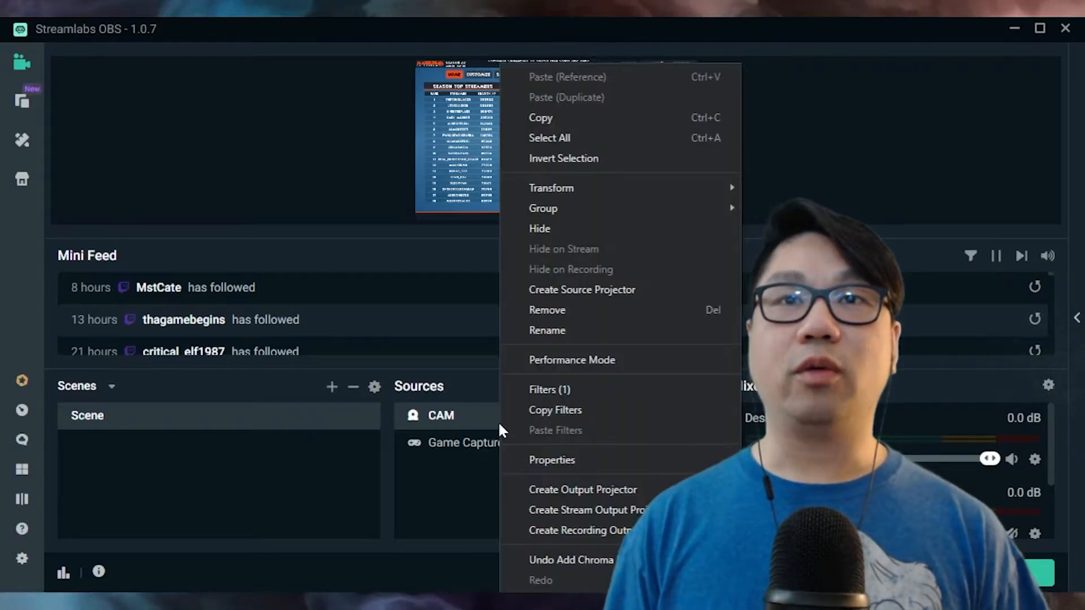
pyautogui.click(547, 391)
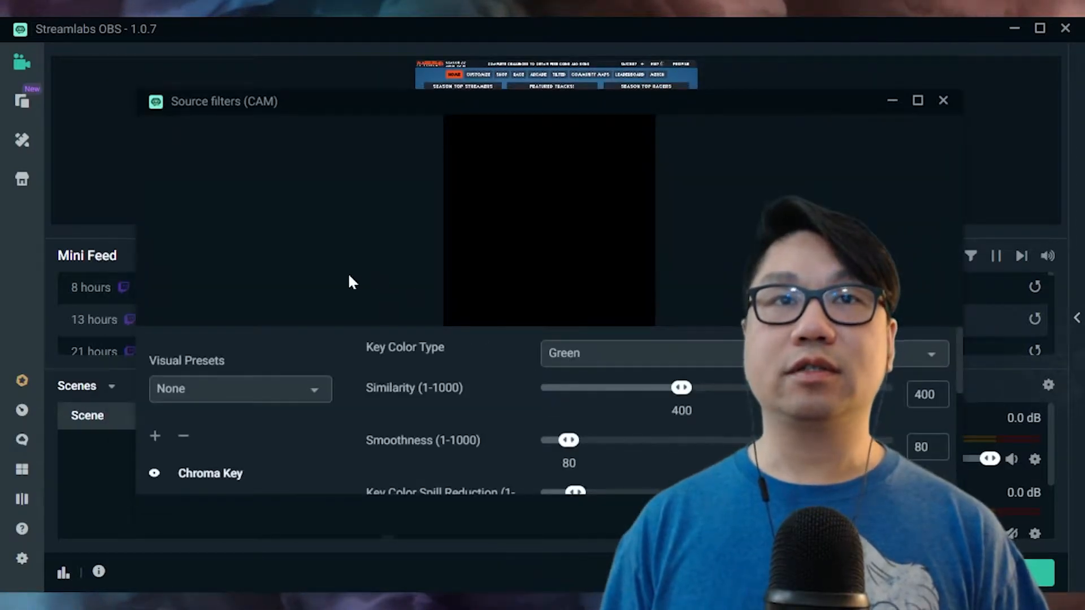
pyautogui.click(155, 436)
pyautogui.click(545, 168)
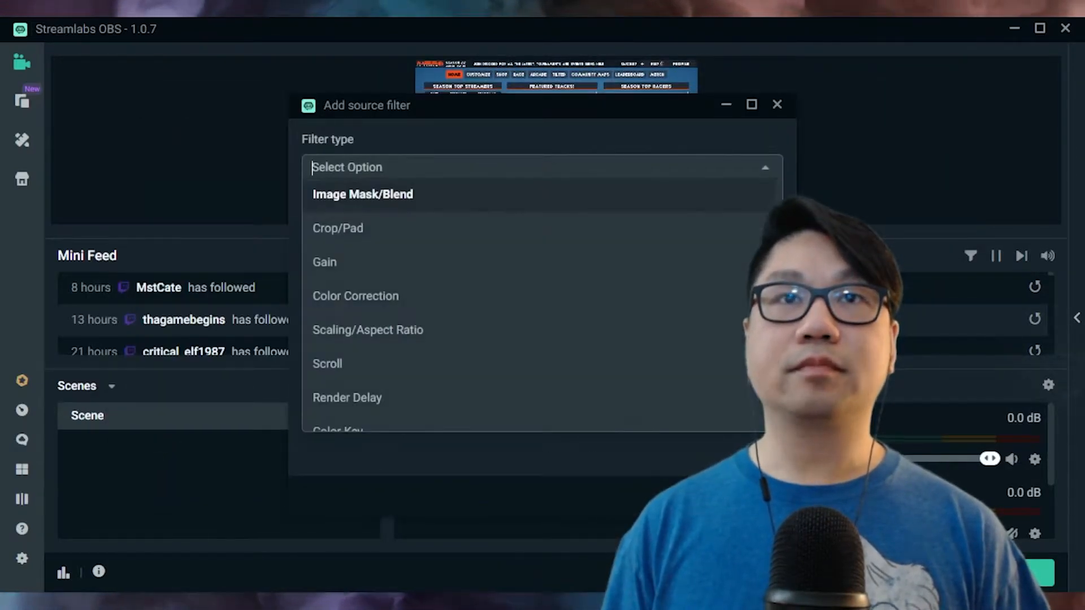
pyautogui.scroll(-3, 467, 351)
pyautogui.click(427, 261)
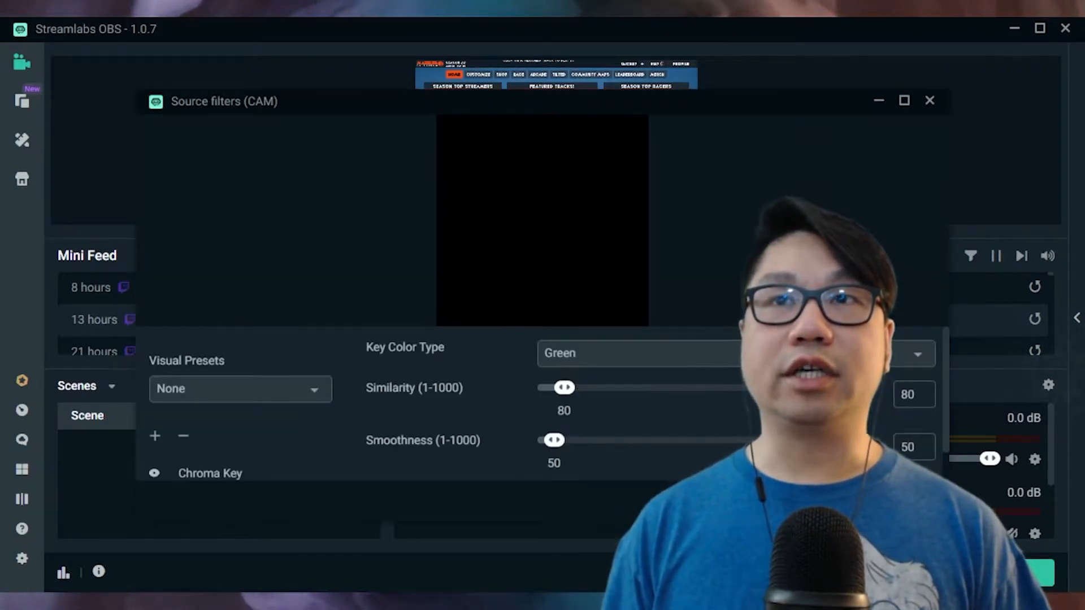
pyautogui.click(903, 100)
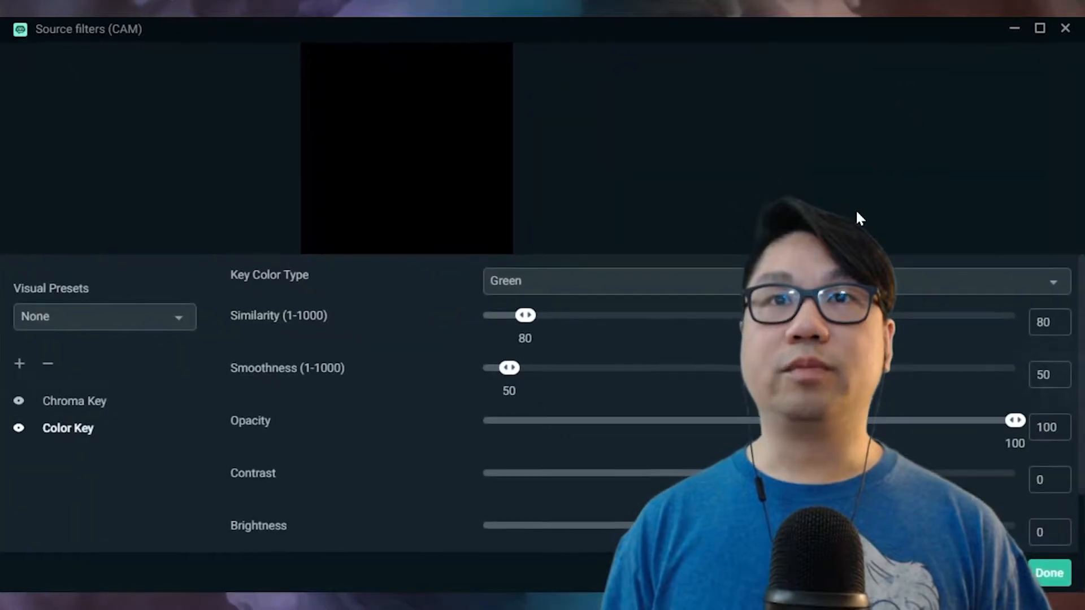
# Set the Color Key filter's key color type to Custom Color and activate the key color eyedropper
pyautogui.scroll(-1, 634, 365)
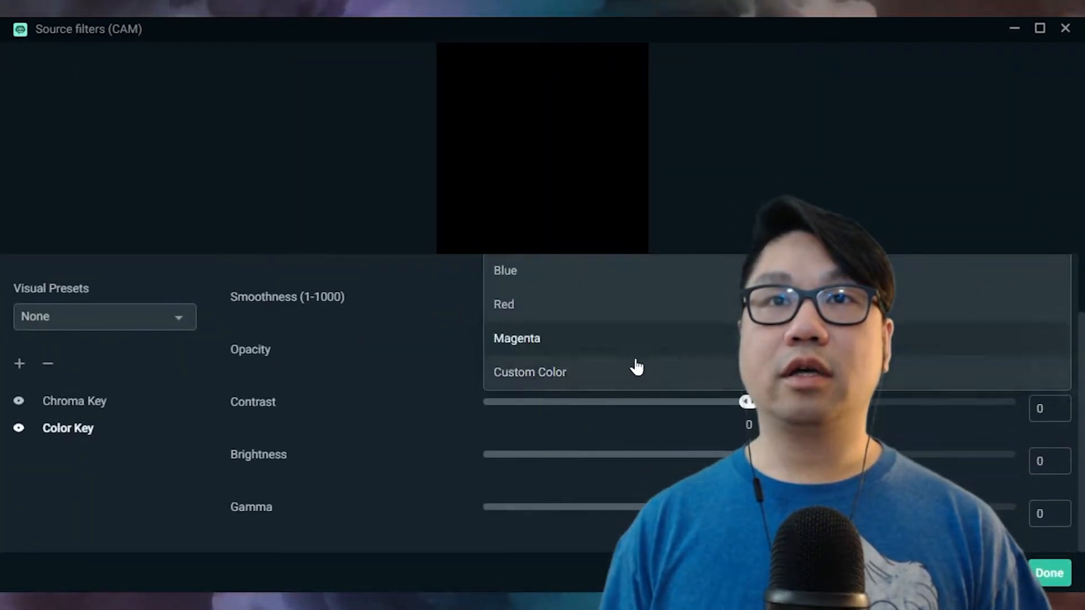
pyautogui.click(603, 378)
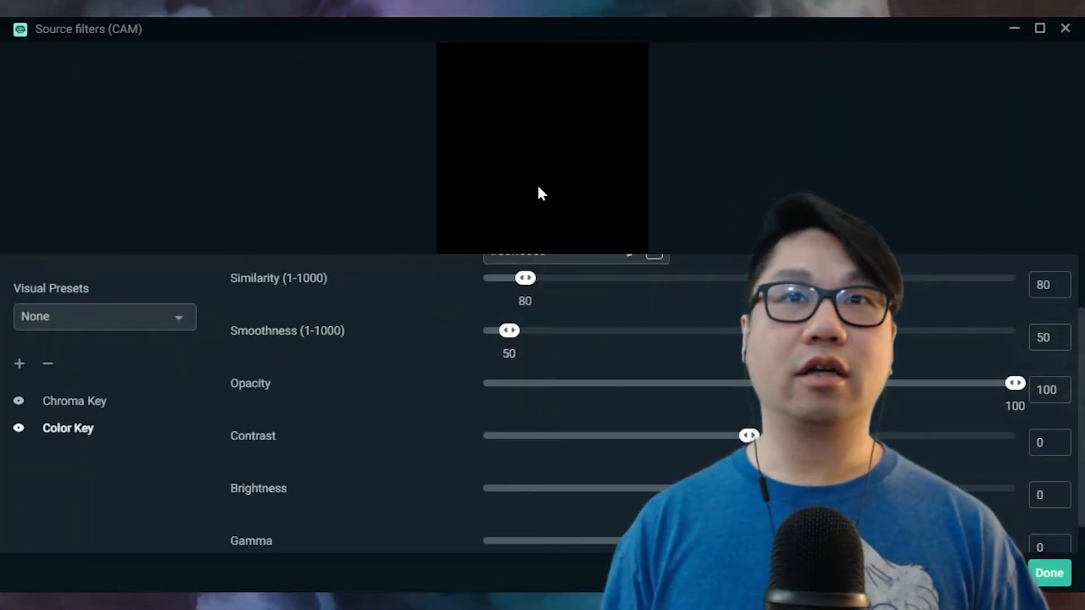
pyautogui.scroll(1, 668, 353)
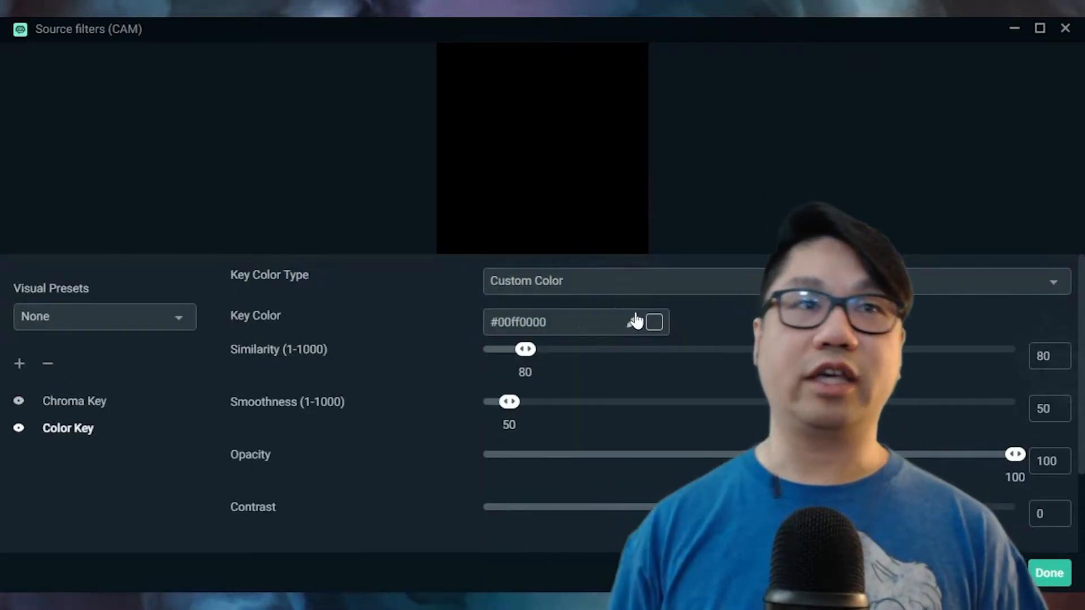
pyautogui.click(632, 322)
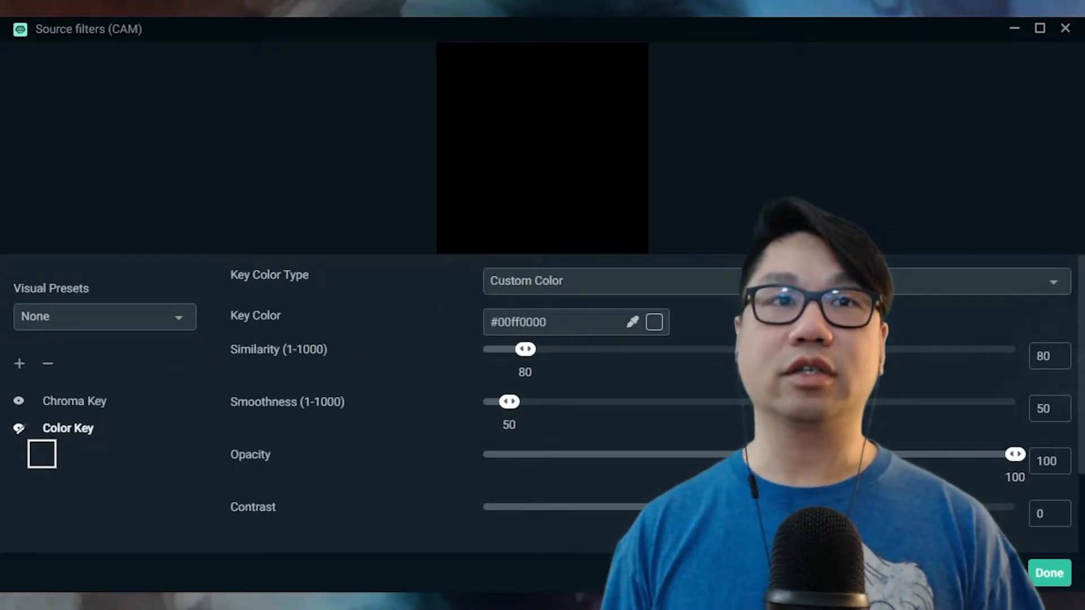
# Turn off the Color Key filter, select Chroma Key and close the CAM filter settings
pyautogui.click(17, 432)
pyautogui.click(24, 407)
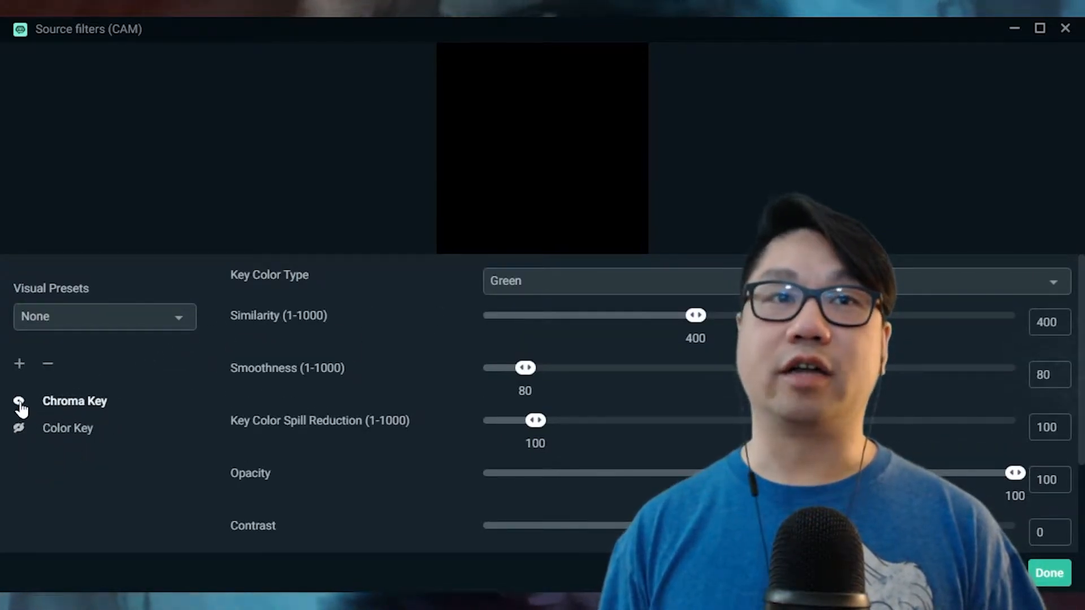
pyautogui.click(1066, 28)
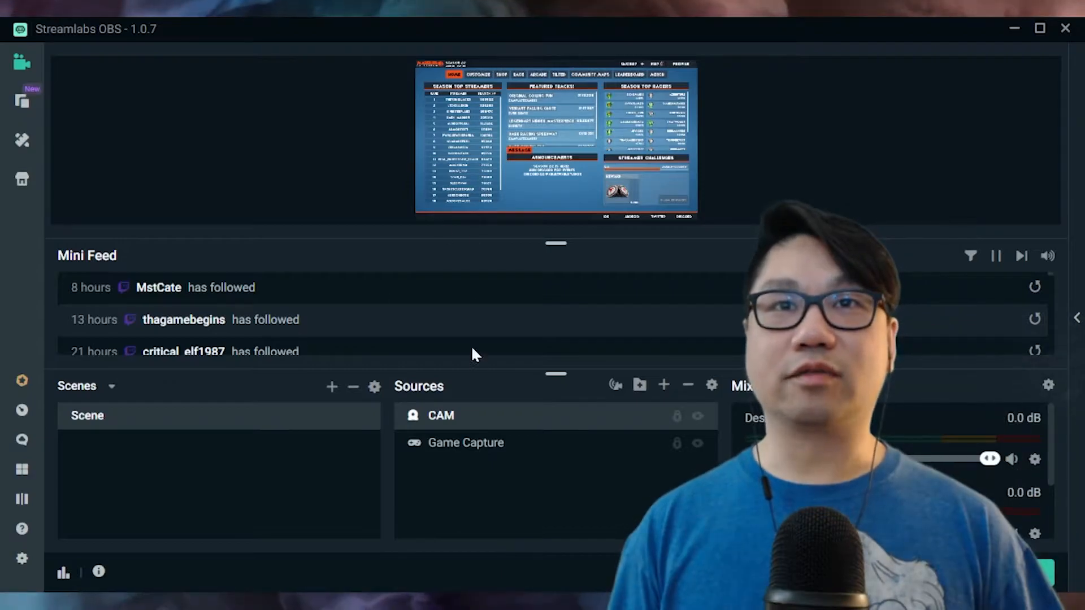
# Add a new Media Source to the scene under the name CamFrame
pyautogui.click(663, 386)
pyautogui.moveTo(538, 110); pyautogui.dragTo(449, 56)
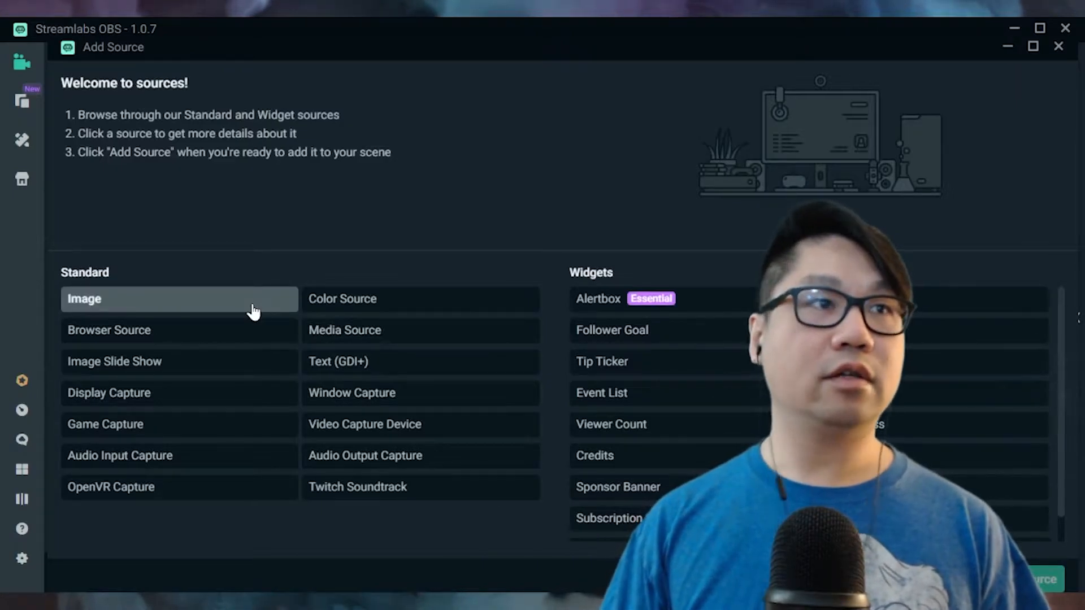
pyautogui.click(365, 339)
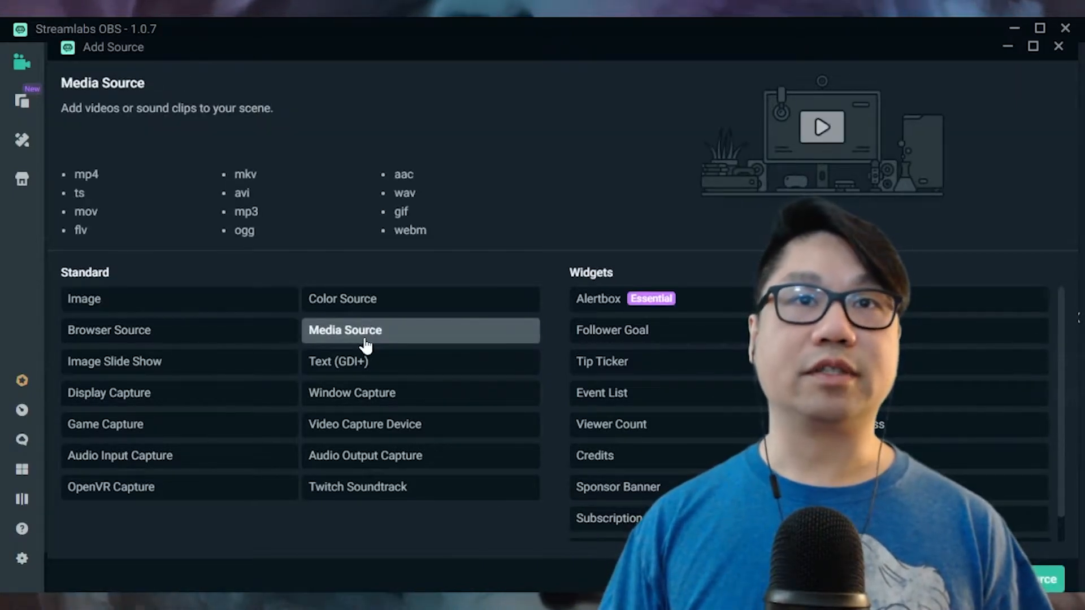
pyautogui.click(1029, 579)
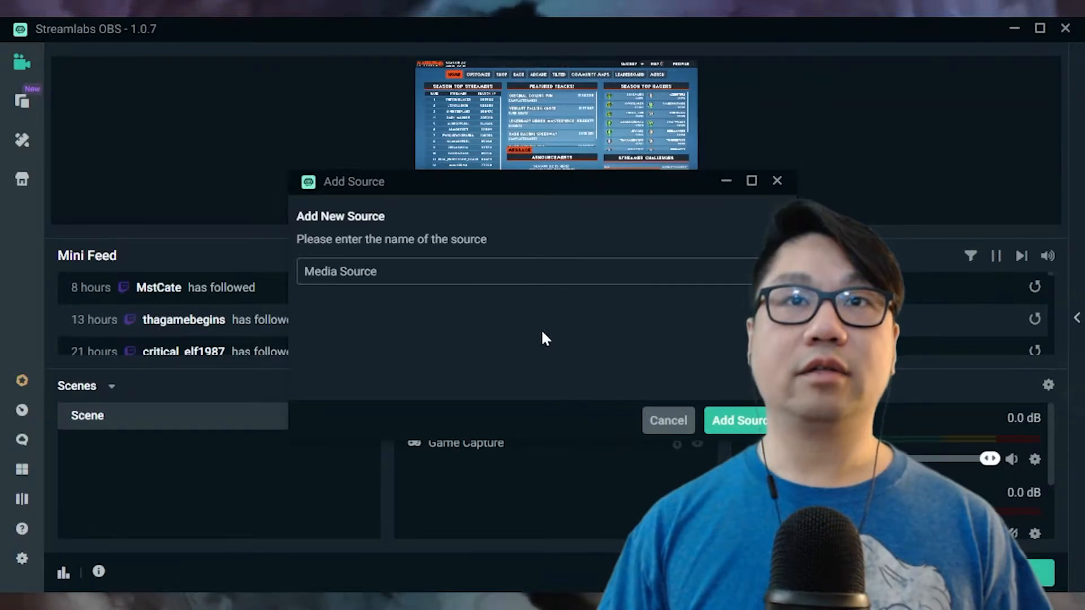
pyautogui.hotkey('ctrl', 'a')
pyautogui.write('Cam')
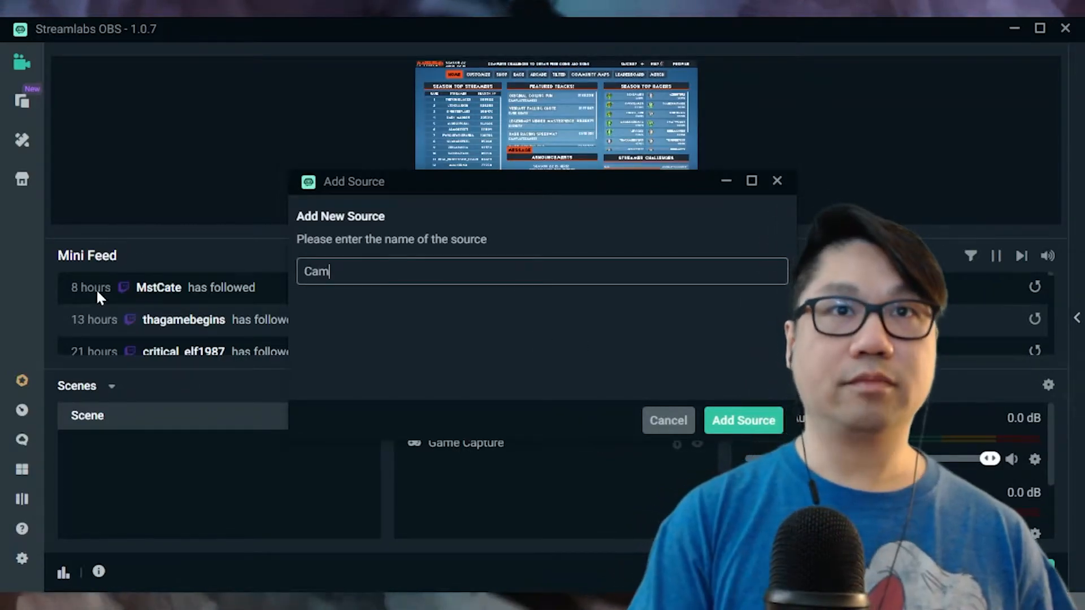
pyautogui.write('G')
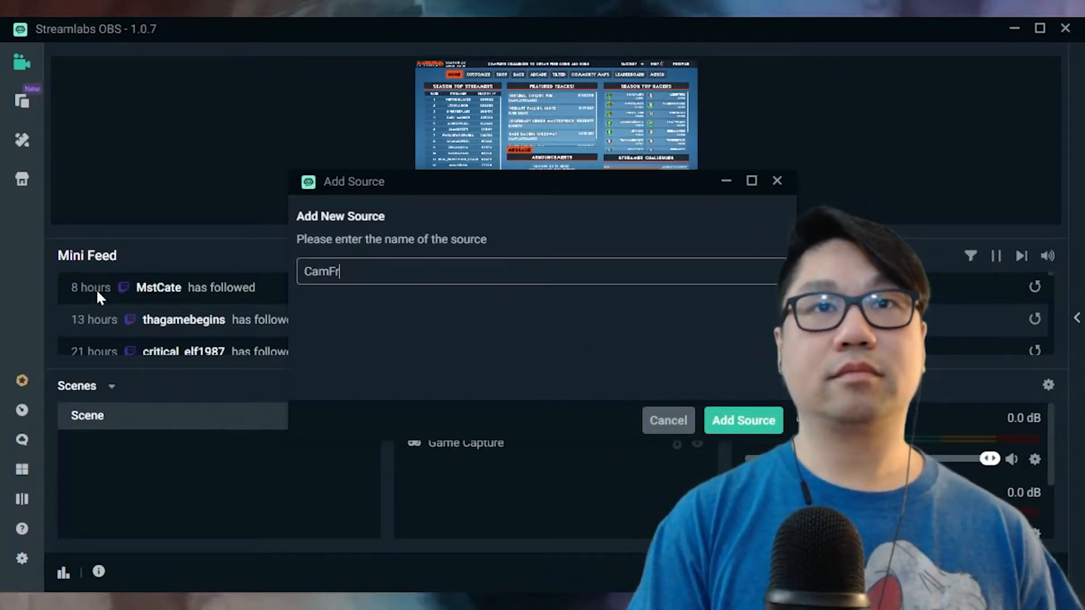
pyautogui.write('ram')
pyautogui.write('e')
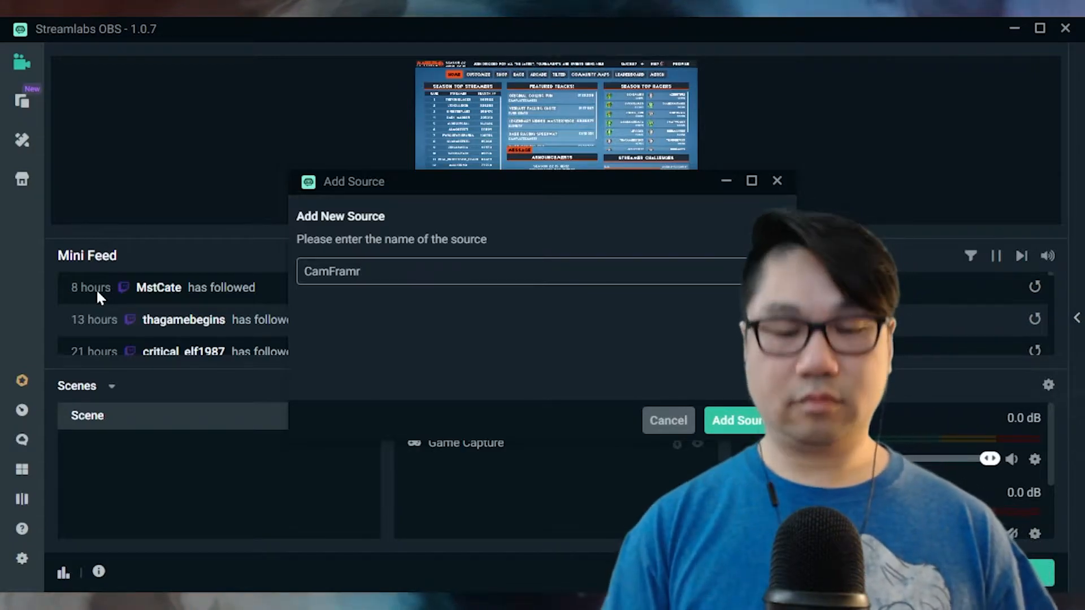
pyautogui.click(714, 419)
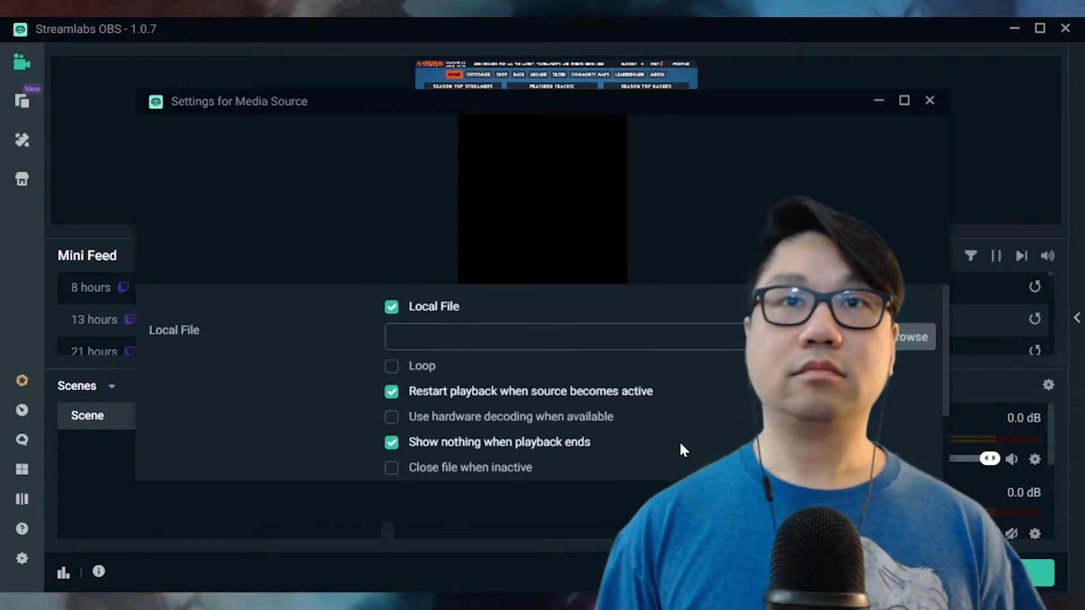
# Enable Loop and Close file when inactive for the CamFrame media source
pyautogui.click(391, 366)
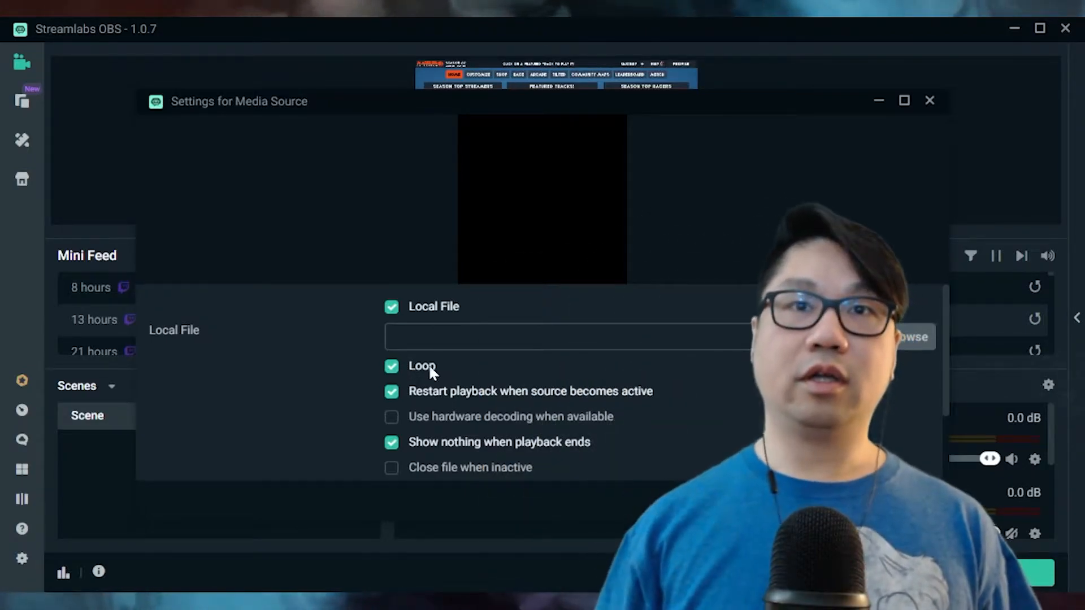
pyautogui.click(391, 469)
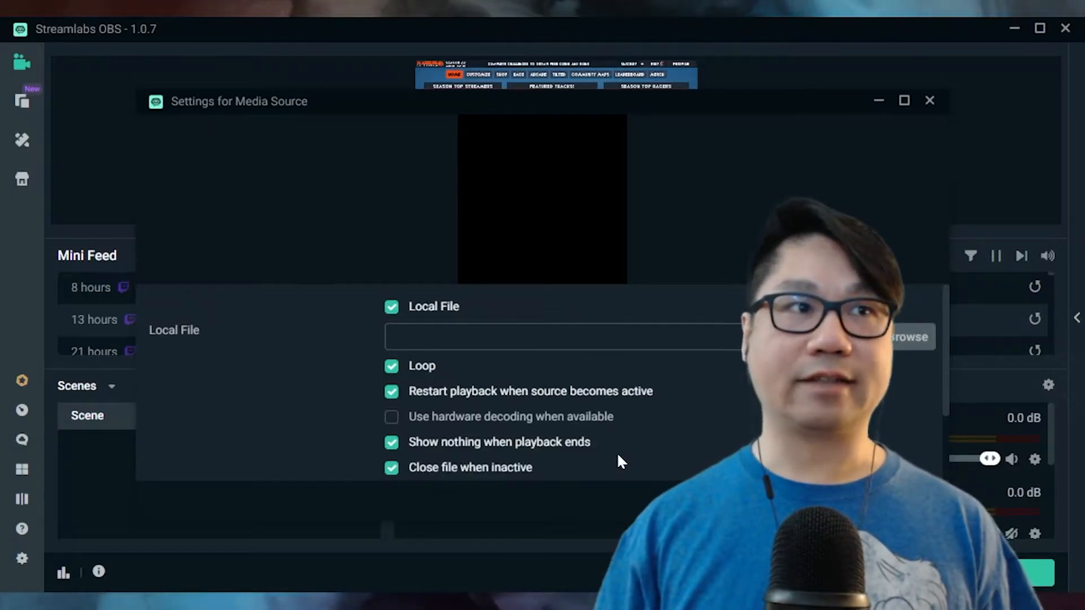
pyautogui.click(904, 100)
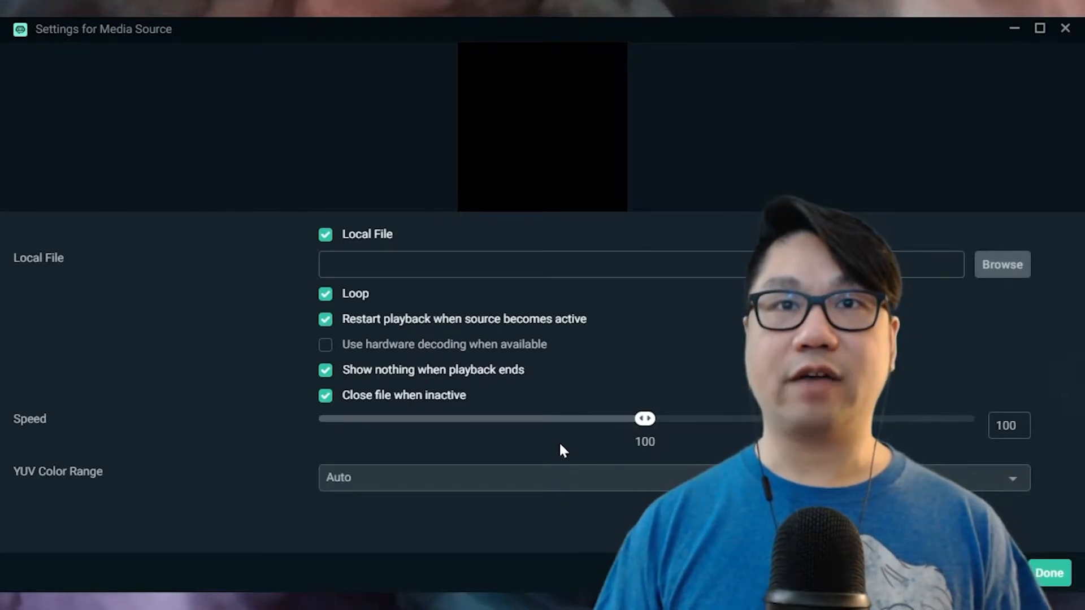
# Load "Big file size slightly better quality.mov" from the Stream pictures folder as CamFrame's local file and confirm its settings
pyautogui.click(982, 266)
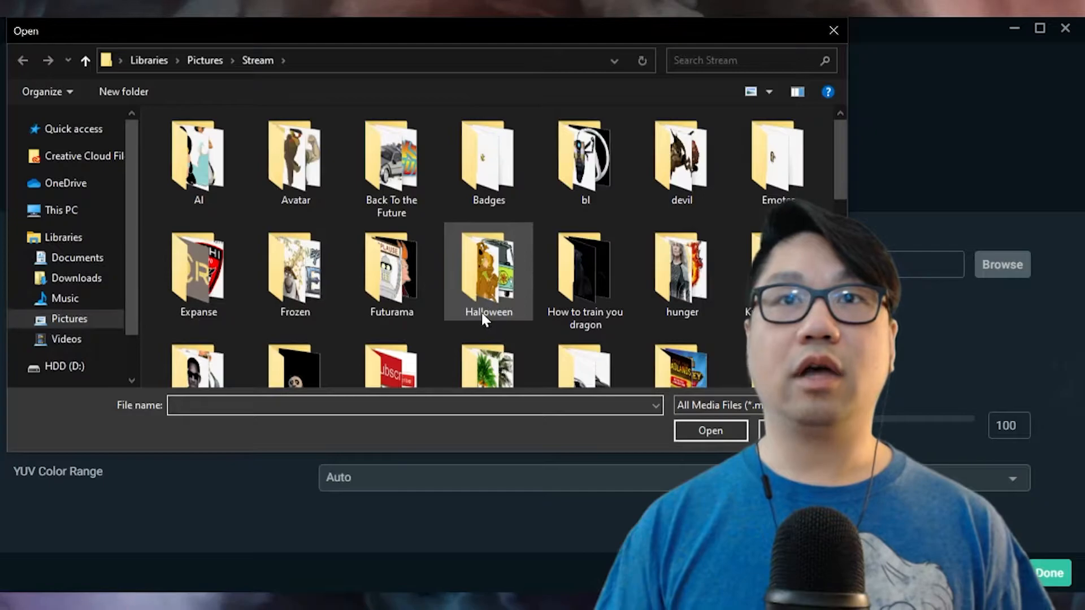
pyautogui.scroll(-10, 478, 258)
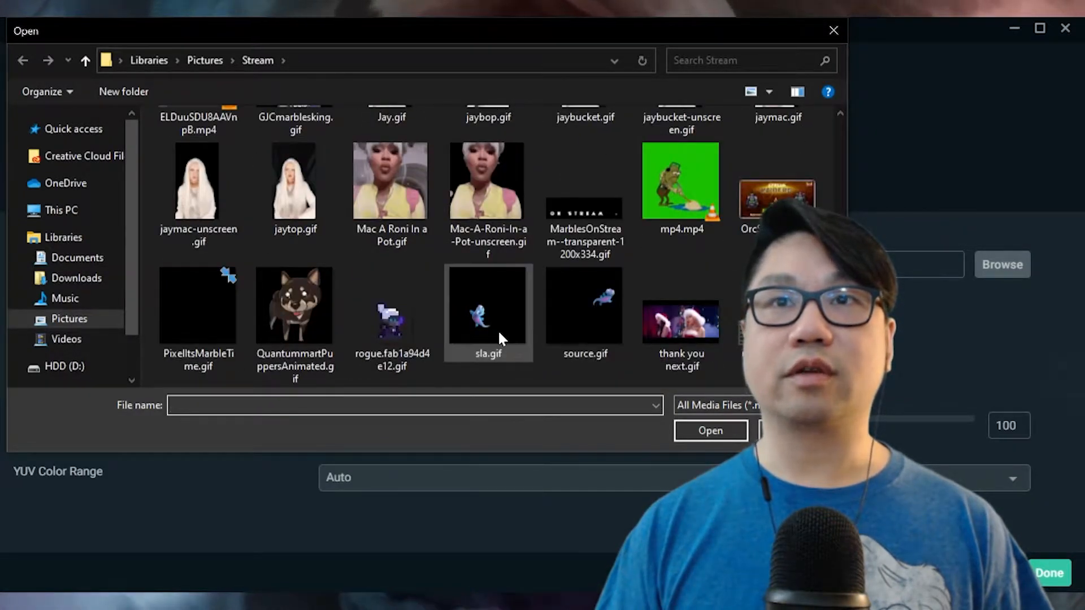
pyautogui.scroll(1, 497, 330)
pyautogui.scroll(4, 497, 330)
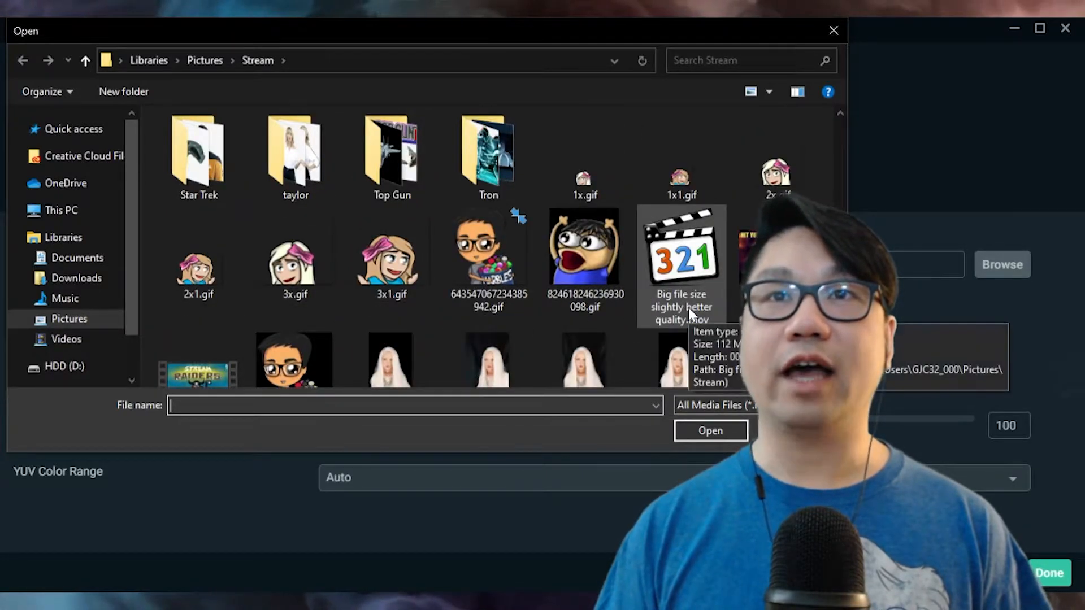
pyautogui.doubleClick(686, 290)
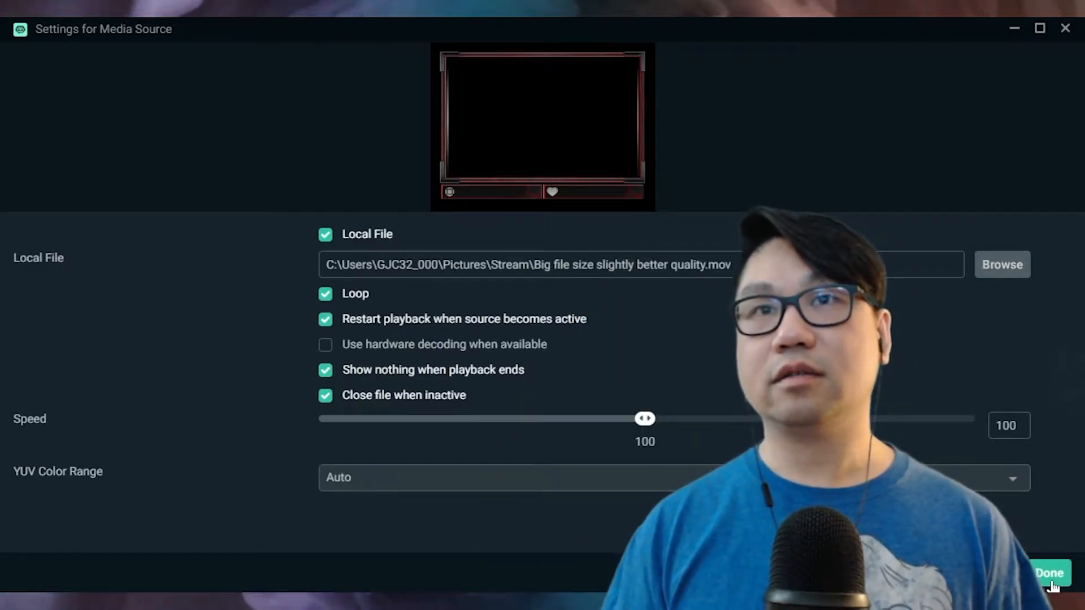
pyautogui.click(1051, 576)
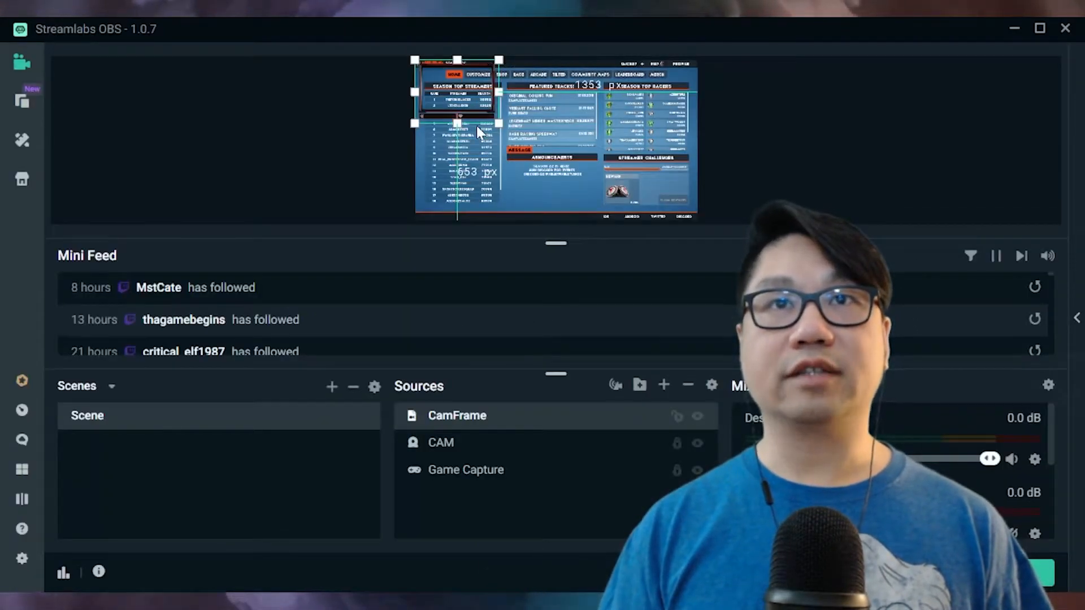
# Move the CamFrame source to the lower-left corner of the scene canvas and deselect it
pyautogui.moveTo(473, 113); pyautogui.dragTo(480, 219)
pyautogui.click(794, 193)
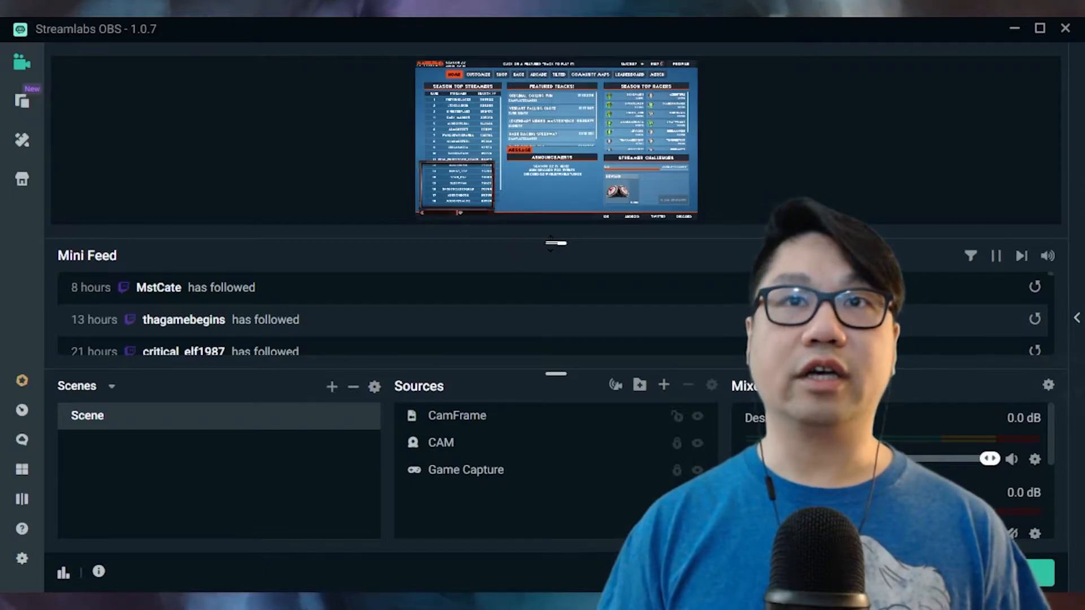
# Enlarge the scene preview area and select the CamFrame source
pyautogui.moveTo(555, 375); pyautogui.dragTo(554, 446)
pyautogui.moveTo(557, 319); pyautogui.dragTo(556, 337)
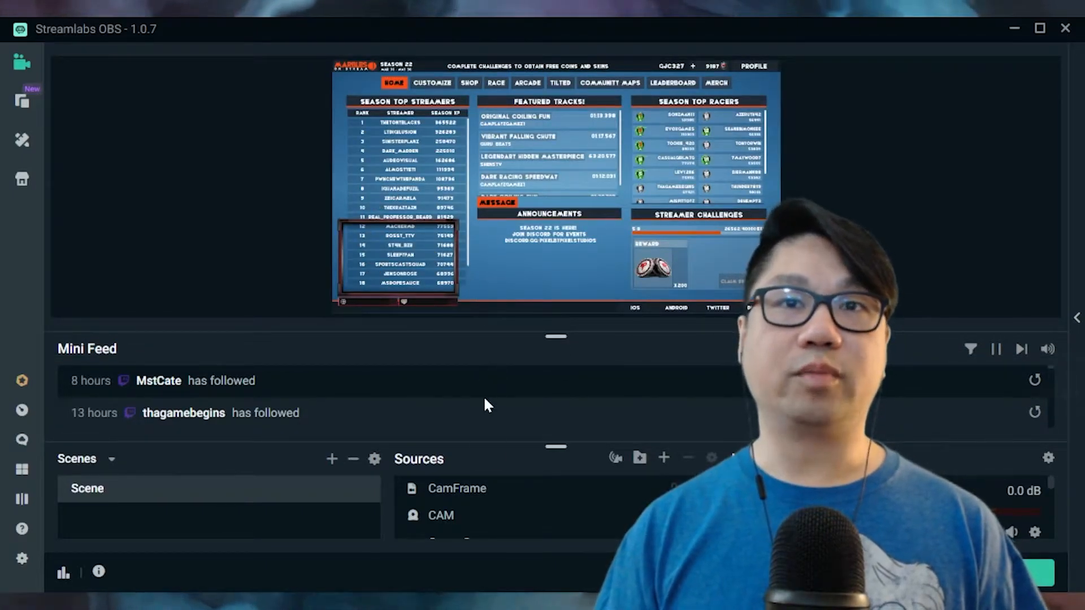
pyautogui.click(453, 519)
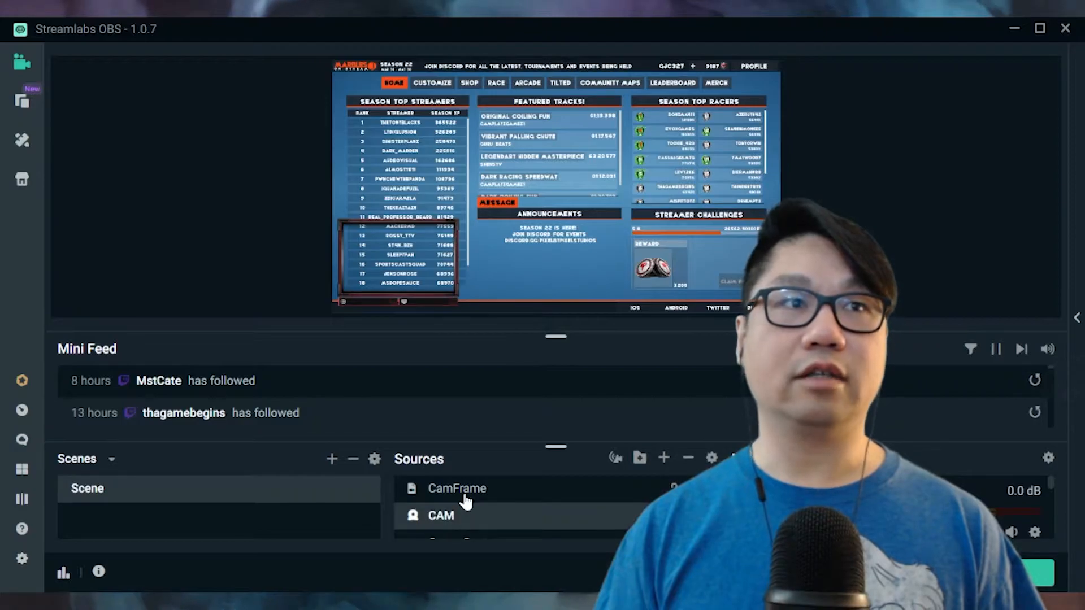
pyautogui.click(466, 499)
pyautogui.click(469, 517)
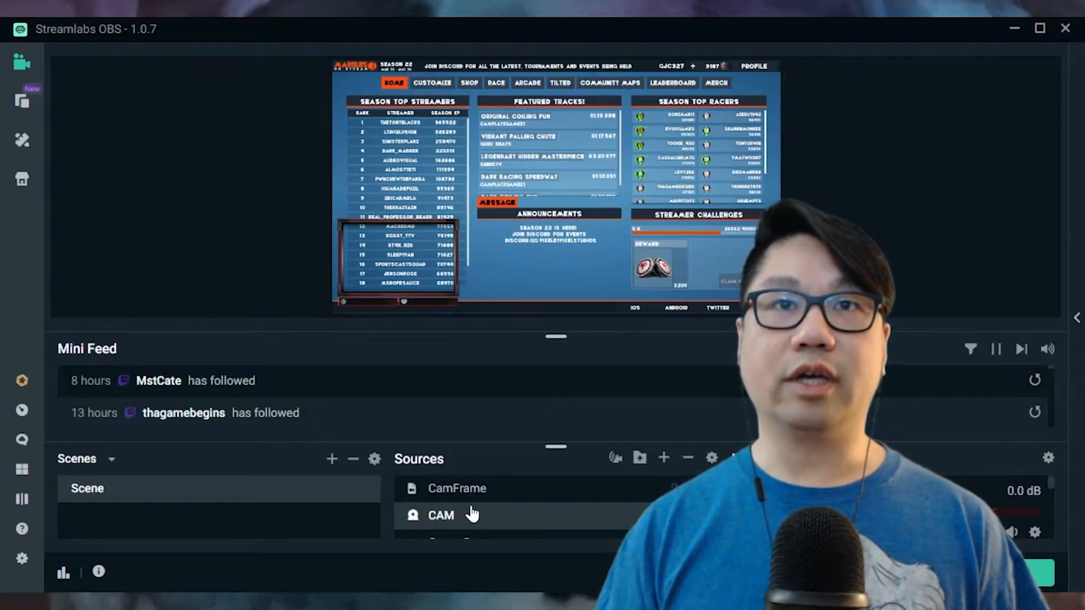
pyautogui.click(479, 499)
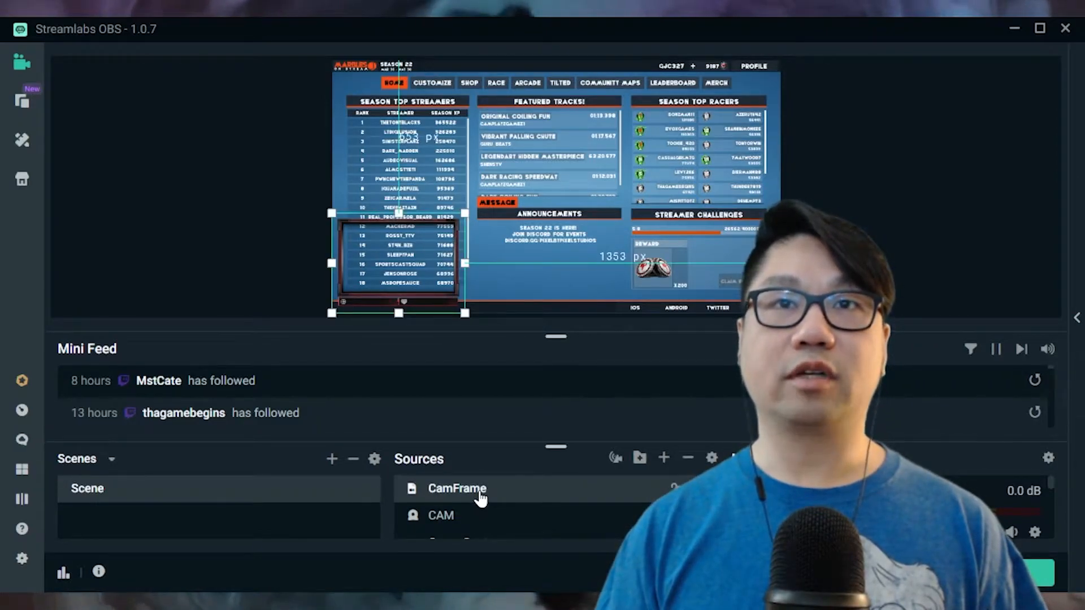
pyautogui.click(445, 523)
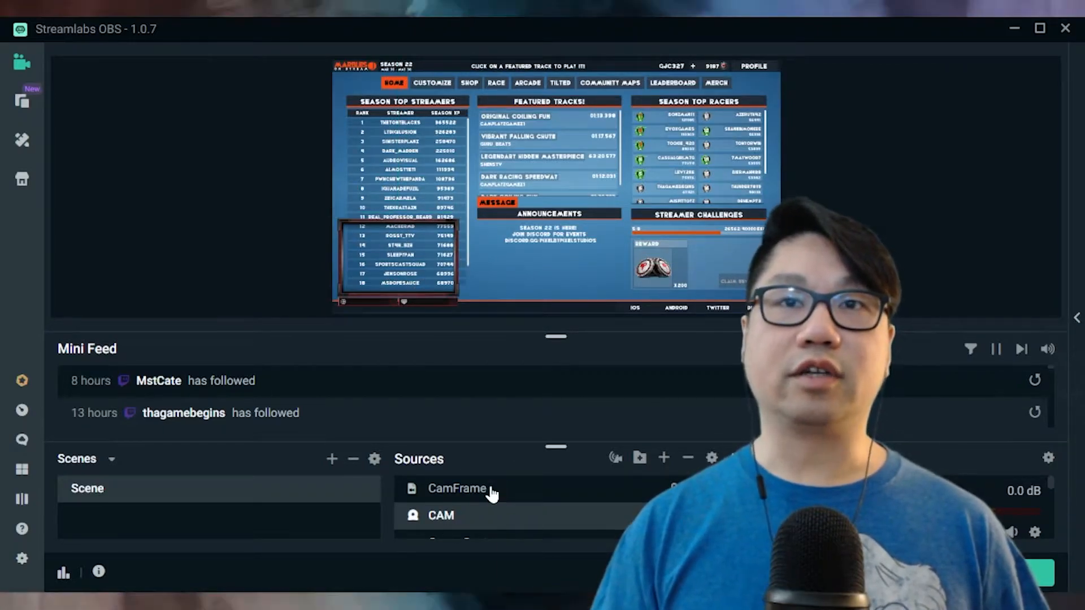
pyautogui.click(475, 493)
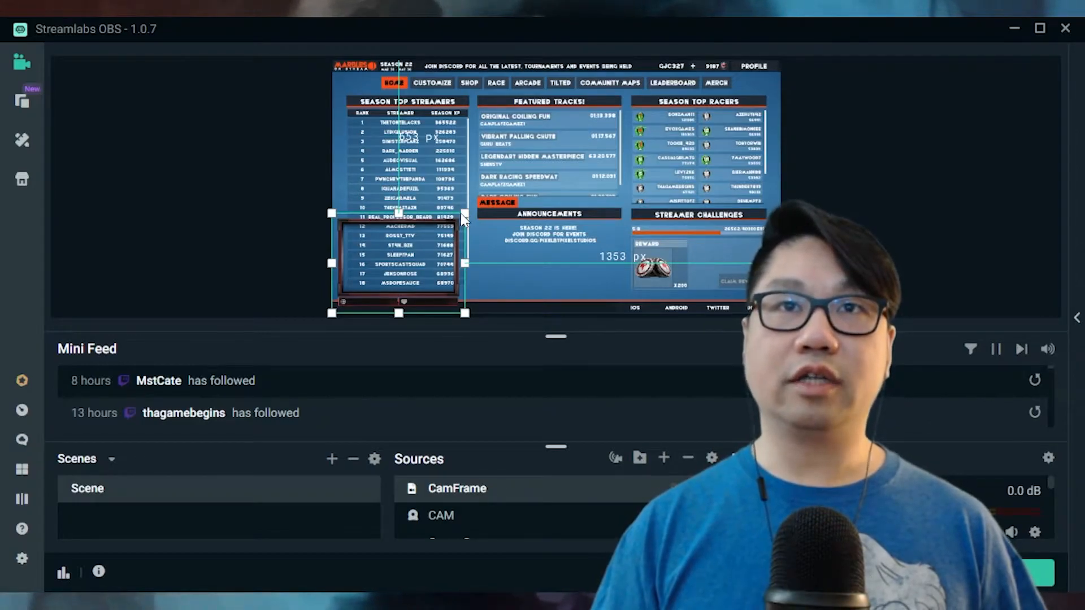
# Try shrinking the CamFrame source on the canvas and adjusting its edges individually
pyautogui.moveTo(464, 214); pyautogui.dragTo(452, 246)
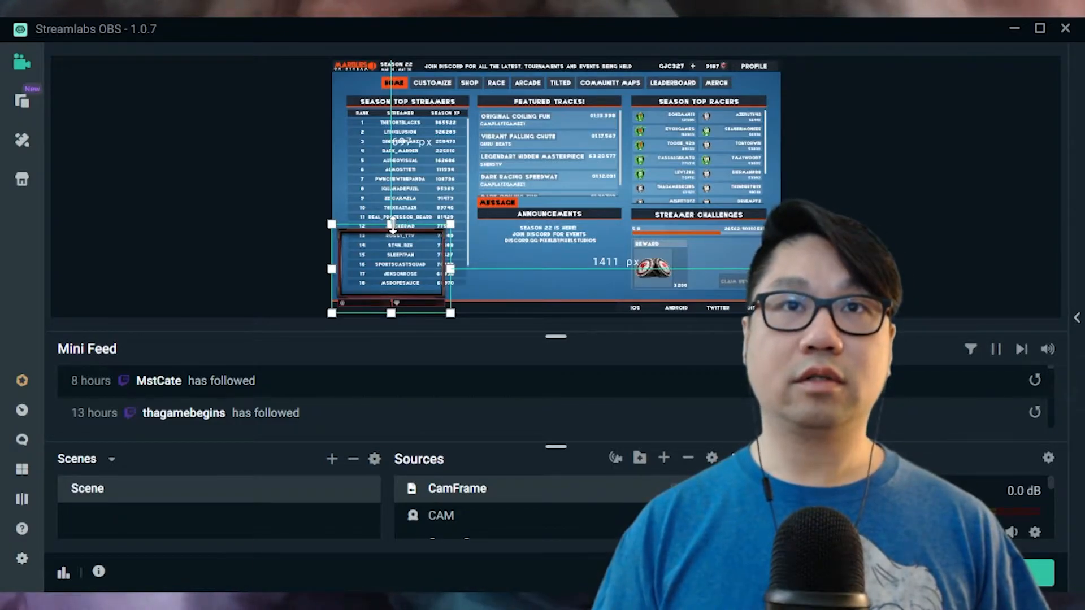
pyautogui.moveTo(392, 231)
pyautogui.mouseDown()
pyautogui.moveTo(392, 240)
pyautogui.moveTo(392, 224)
pyautogui.mouseUp()
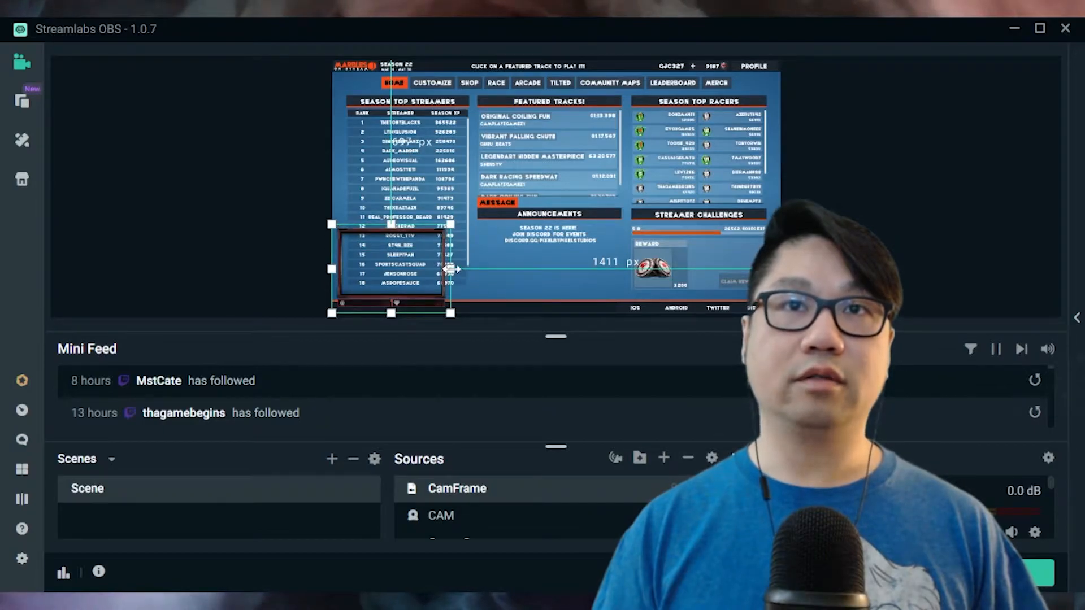
pyautogui.moveTo(448, 266)
pyautogui.mouseDown()
pyautogui.moveTo(373, 266)
pyautogui.moveTo(451, 273)
pyautogui.mouseUp()
pyautogui.moveTo(391, 315)
pyautogui.mouseDown()
pyautogui.moveTo(396, 265)
pyautogui.moveTo(405, 321)
pyautogui.mouseUp()
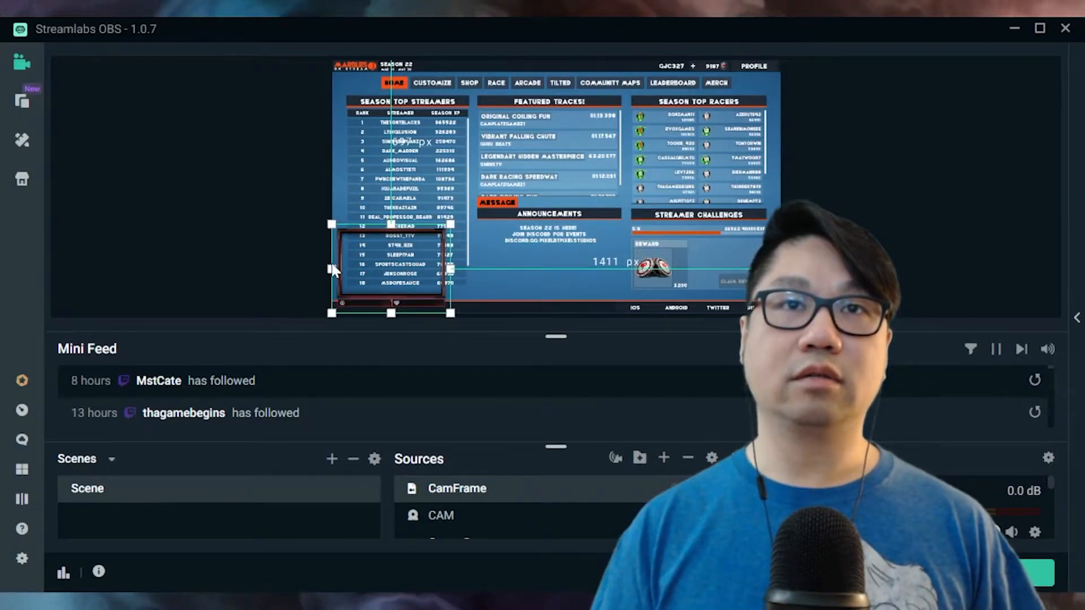
pyautogui.moveTo(331, 267)
pyautogui.mouseDown()
pyautogui.moveTo(387, 268)
pyautogui.moveTo(310, 271)
pyautogui.mouseUp()
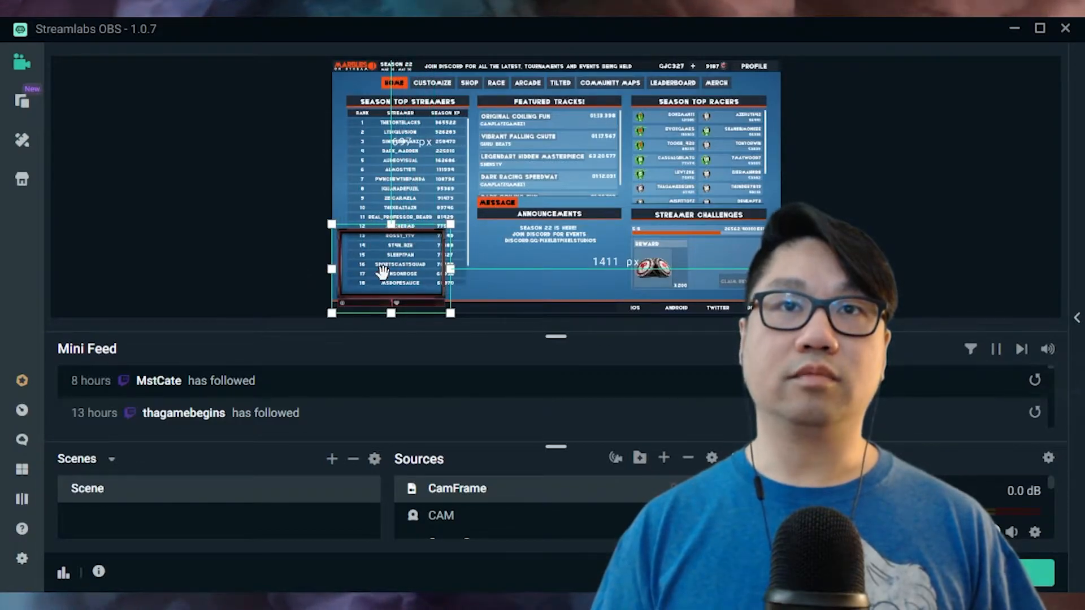
# Reset CamFrame's transform, move the frame back to the lower-left corner of the scene canvas and deselect it
pyautogui.rightClick(384, 279)
pyautogui.moveTo(554, 192)
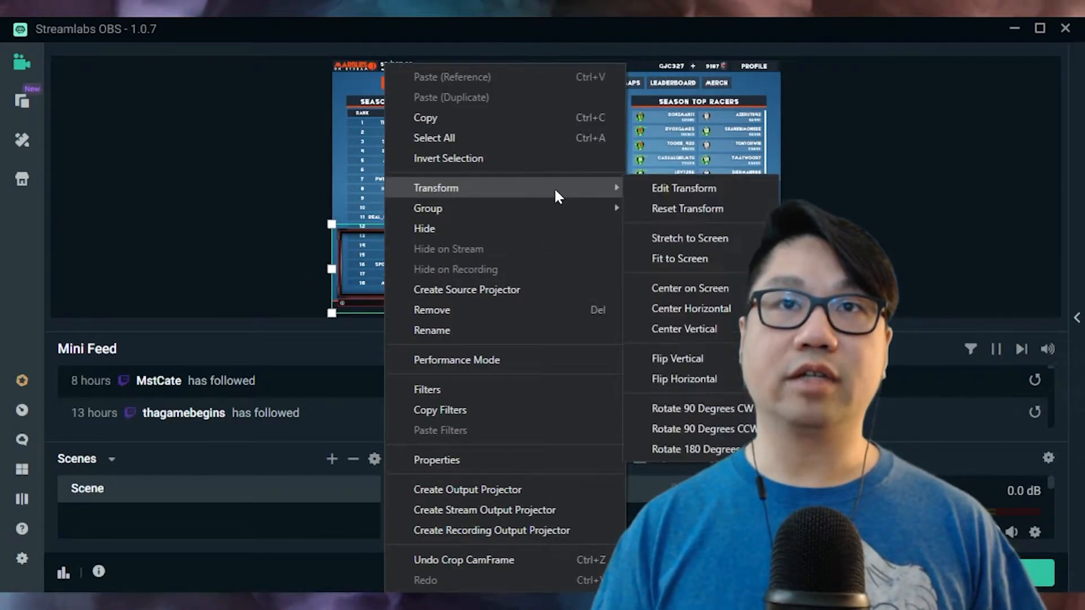
pyautogui.click(705, 207)
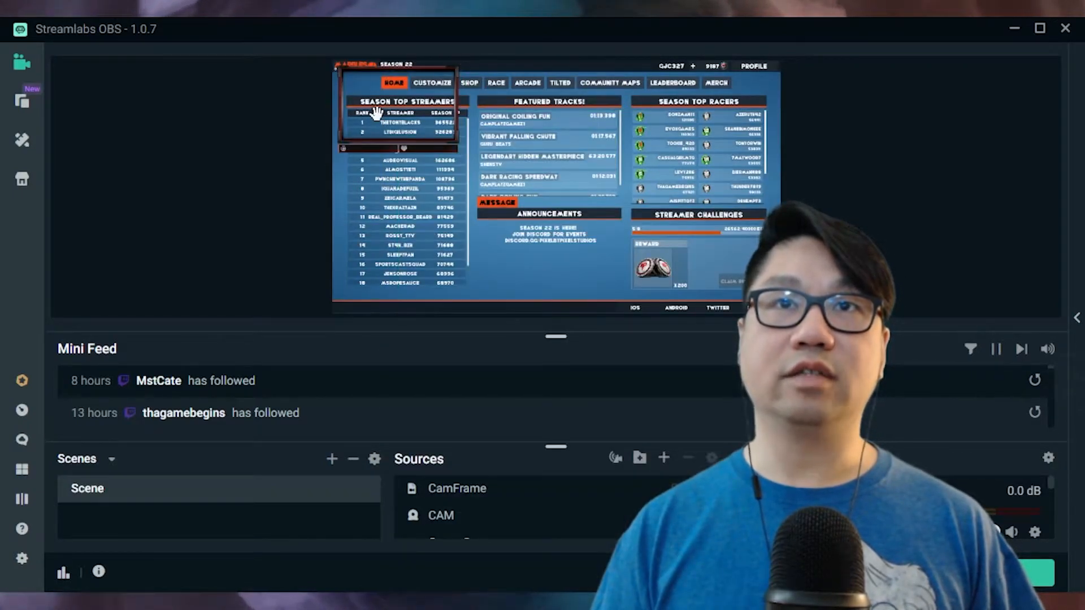
pyautogui.moveTo(379, 118); pyautogui.dragTo(379, 266)
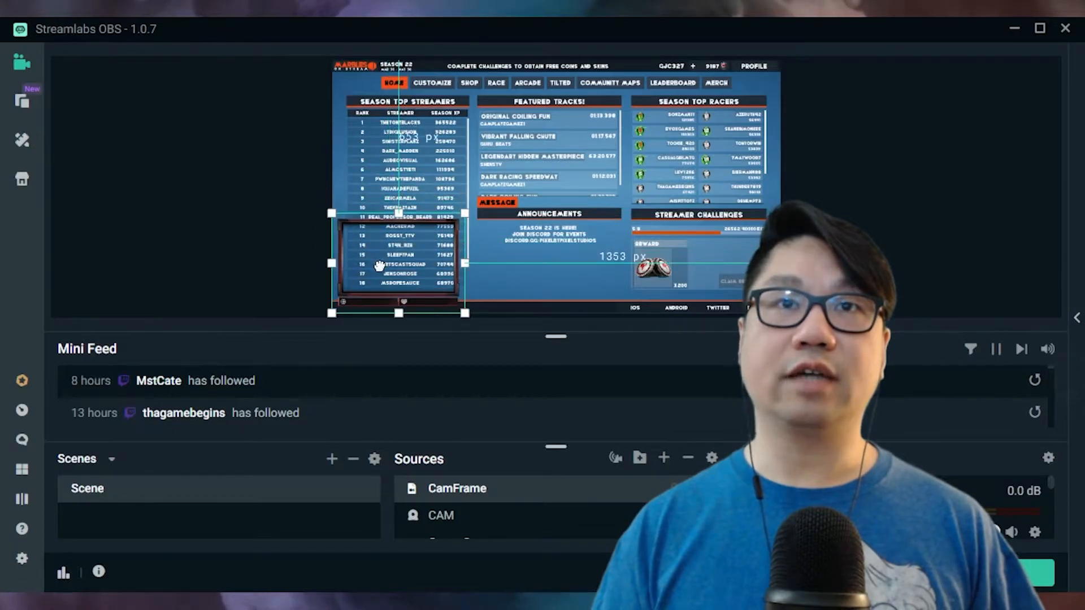
pyautogui.click(924, 257)
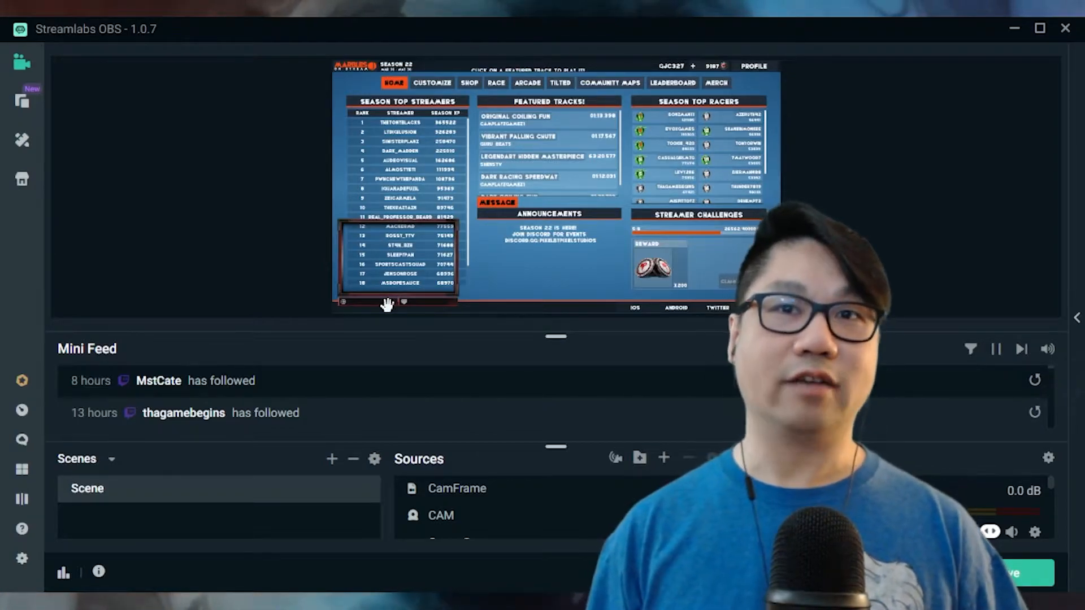
# Make the full source list visible and add a new Stream Label source to the scene under the name Follower
pyautogui.moveTo(556, 447); pyautogui.dragTo(559, 408)
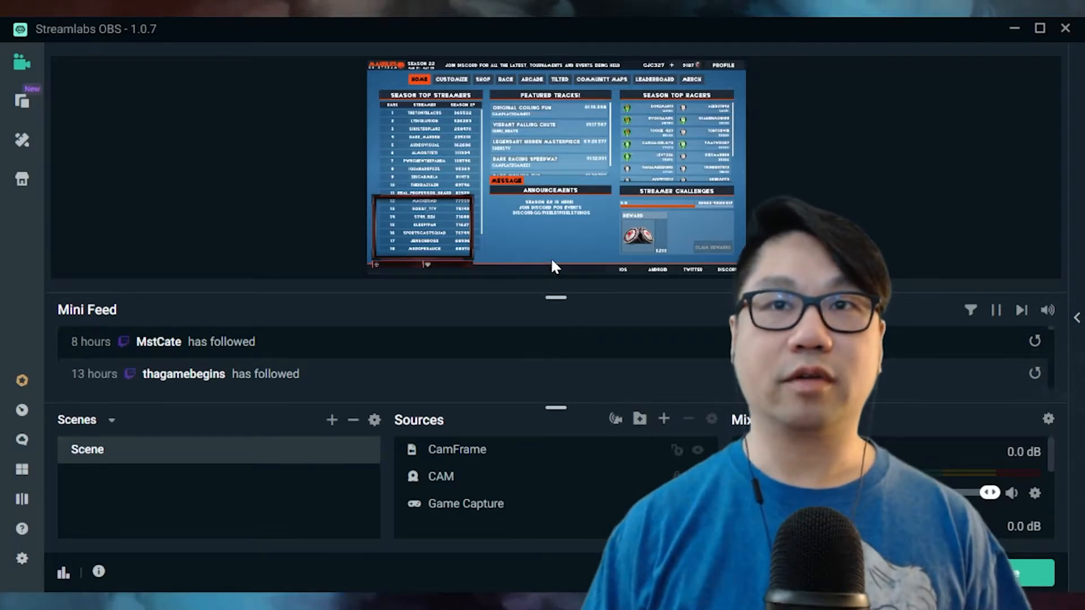
pyautogui.moveTo(564, 415); pyautogui.dragTo(565, 314)
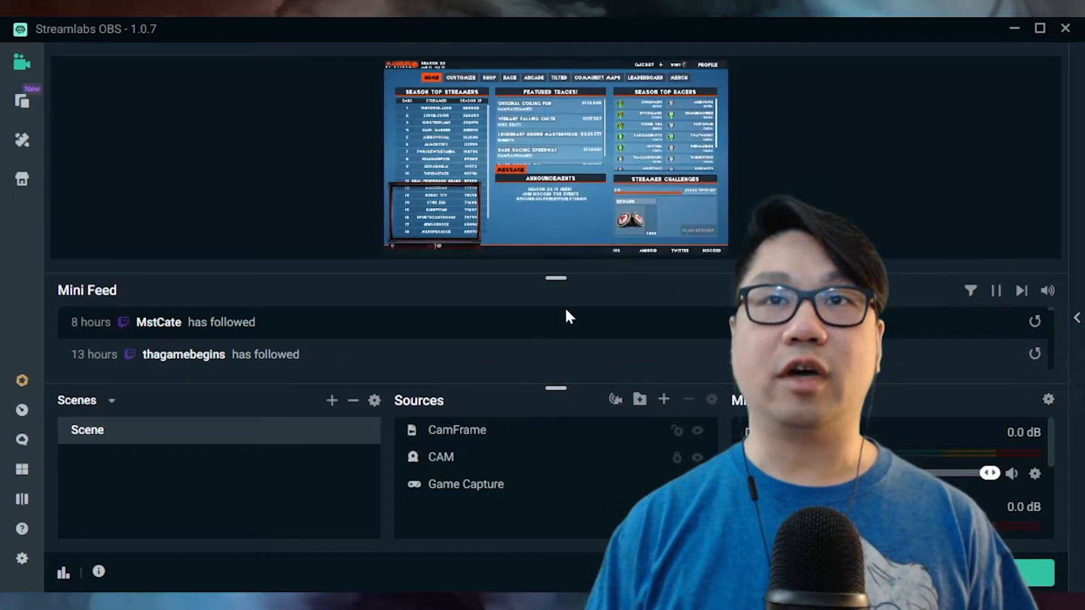
pyautogui.click(663, 405)
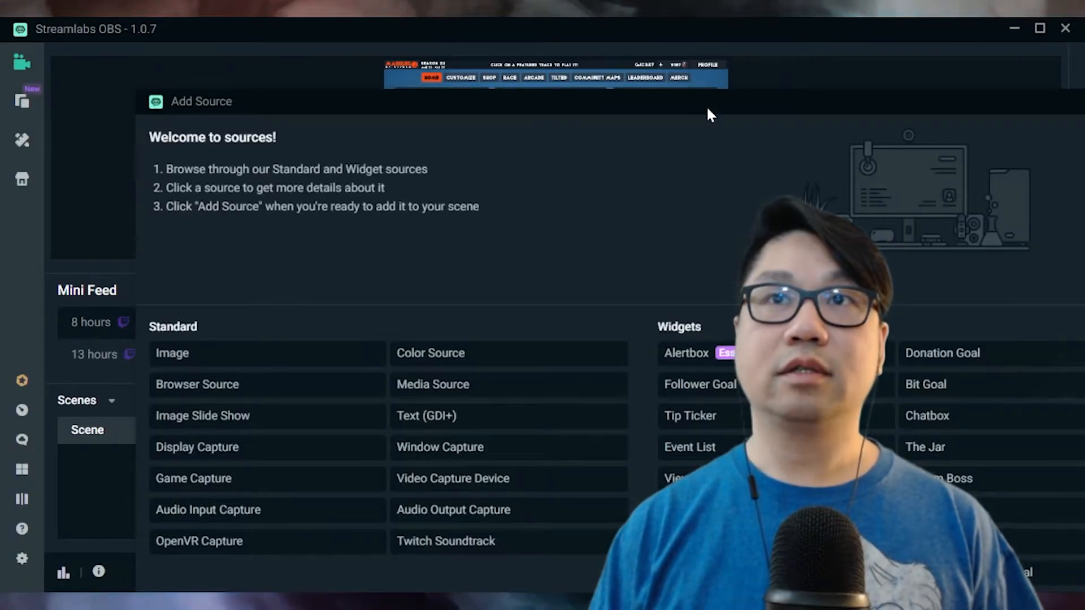
pyautogui.moveTo(706, 107); pyautogui.dragTo(537, 104)
pyautogui.doubleClick(536, 104)
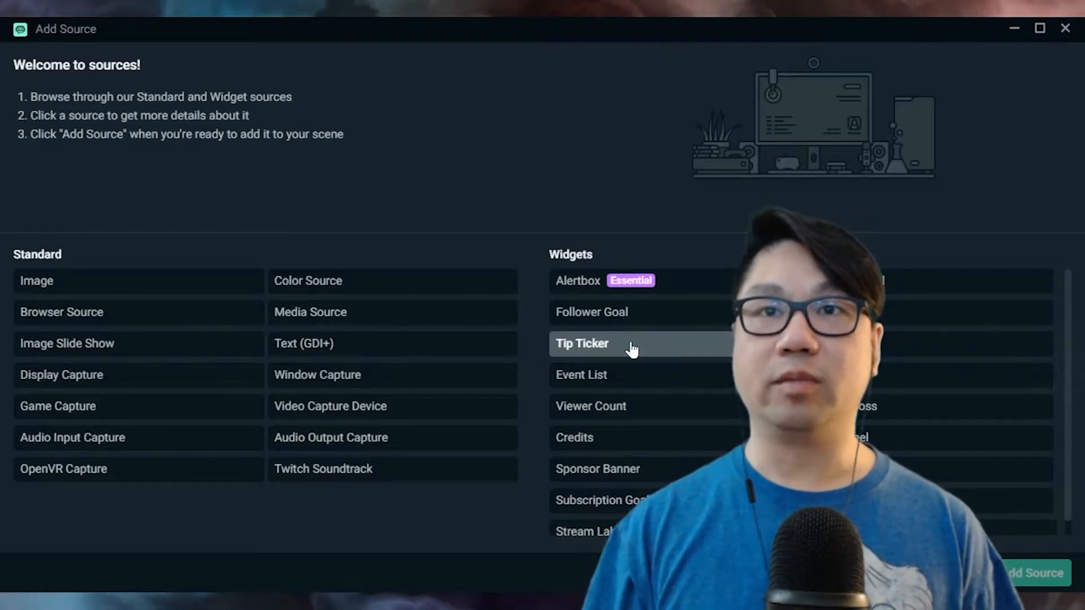
pyautogui.scroll(-1, 631, 353)
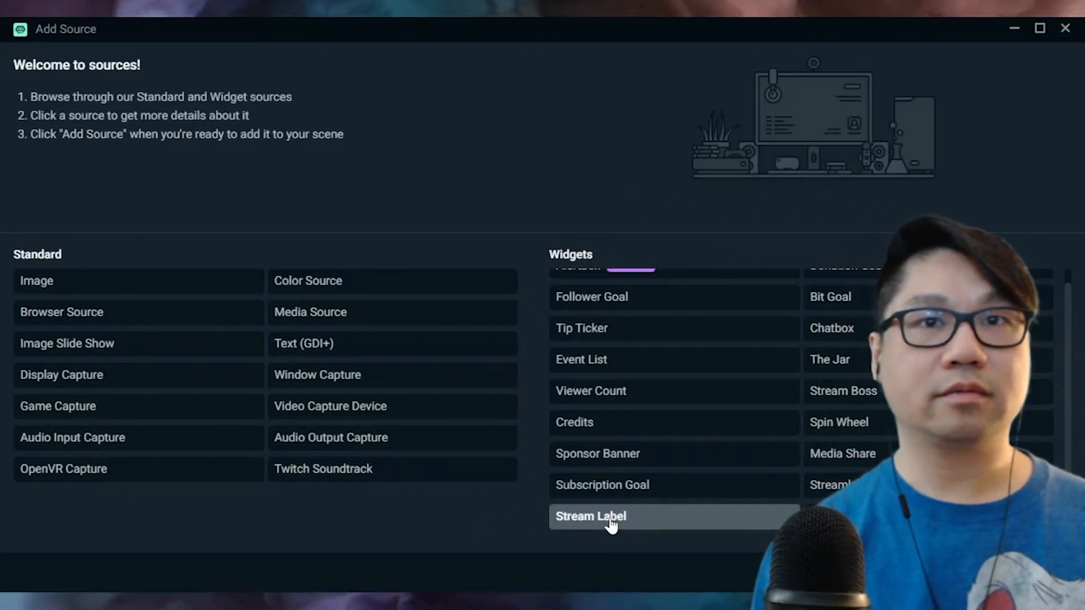
pyautogui.click(610, 524)
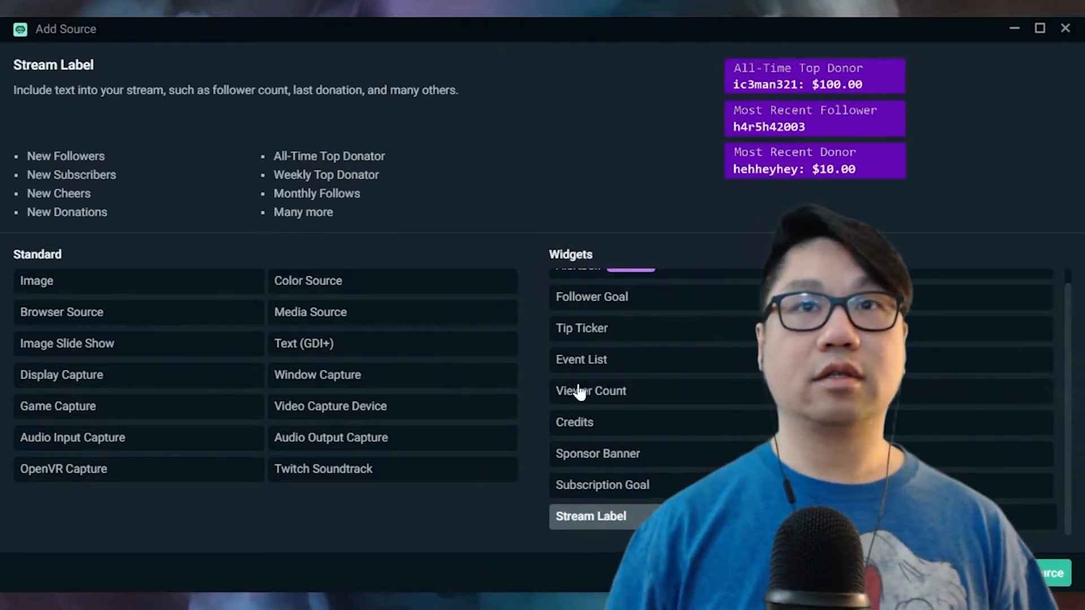
pyautogui.doubleClick(632, 517)
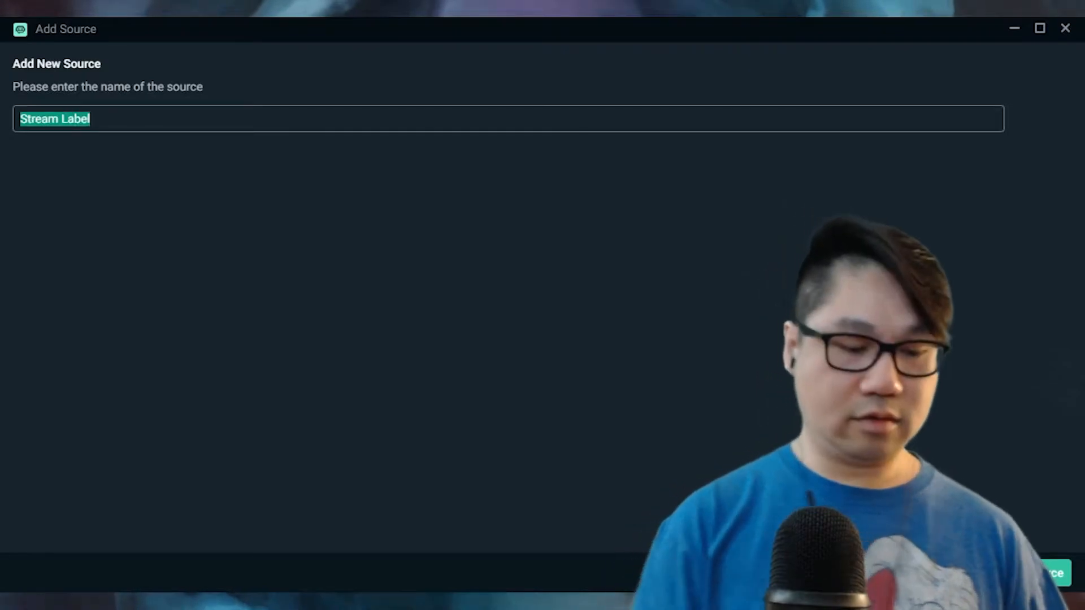
pyautogui.write('Follower')
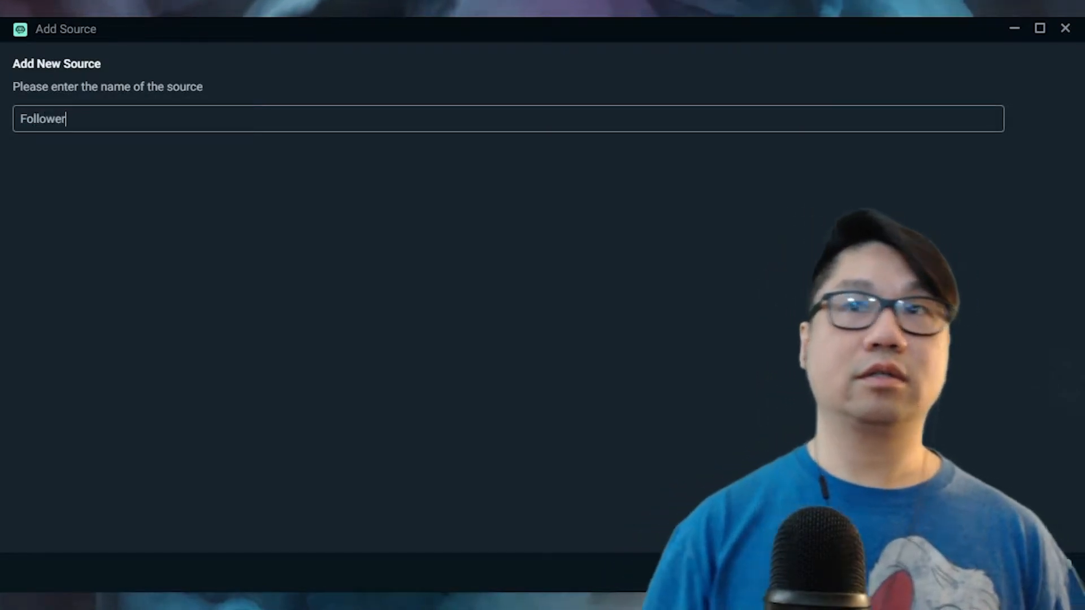
pyautogui.press('Return')
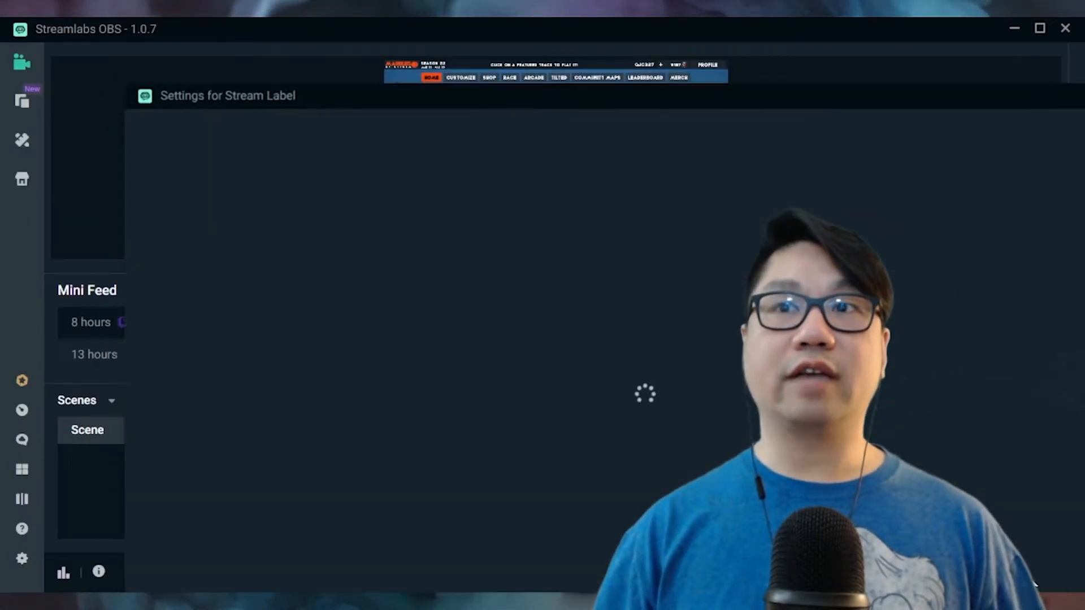
# Set the Follower stream label's type to Most Recent Follower
pyautogui.moveTo(704, 104); pyautogui.dragTo(523, 19)
pyautogui.click(423, 244)
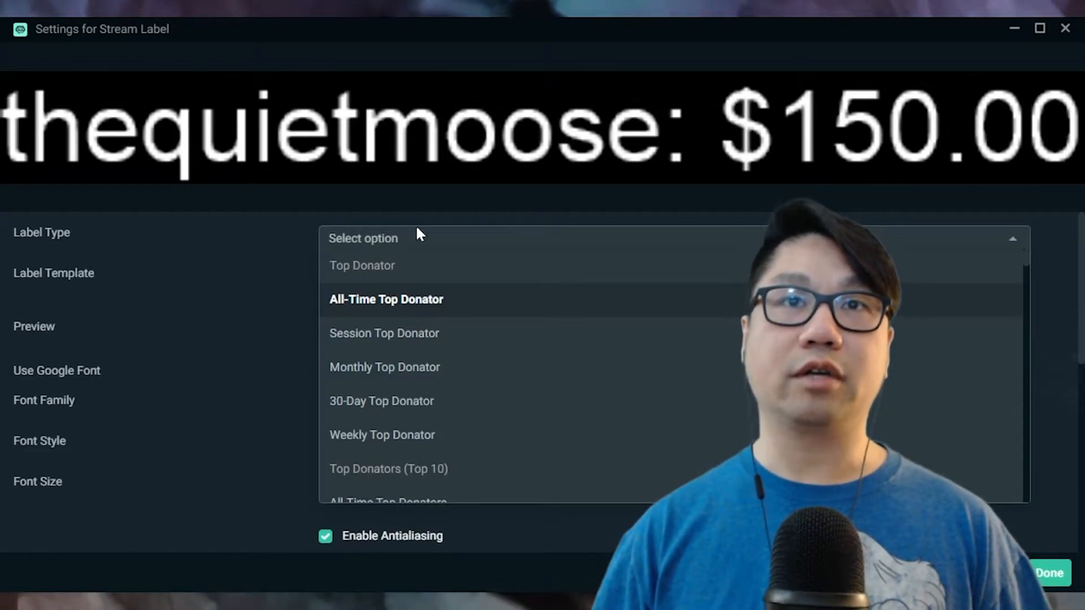
pyautogui.scroll(-10, 378, 315)
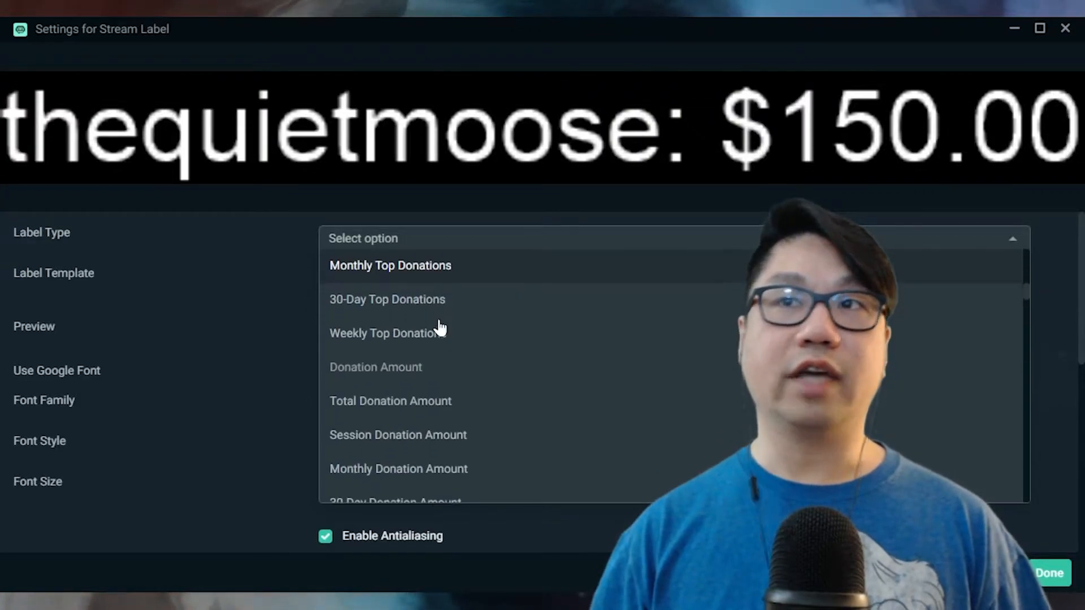
pyautogui.scroll(-15, 439, 328)
pyautogui.scroll(-15, 440, 328)
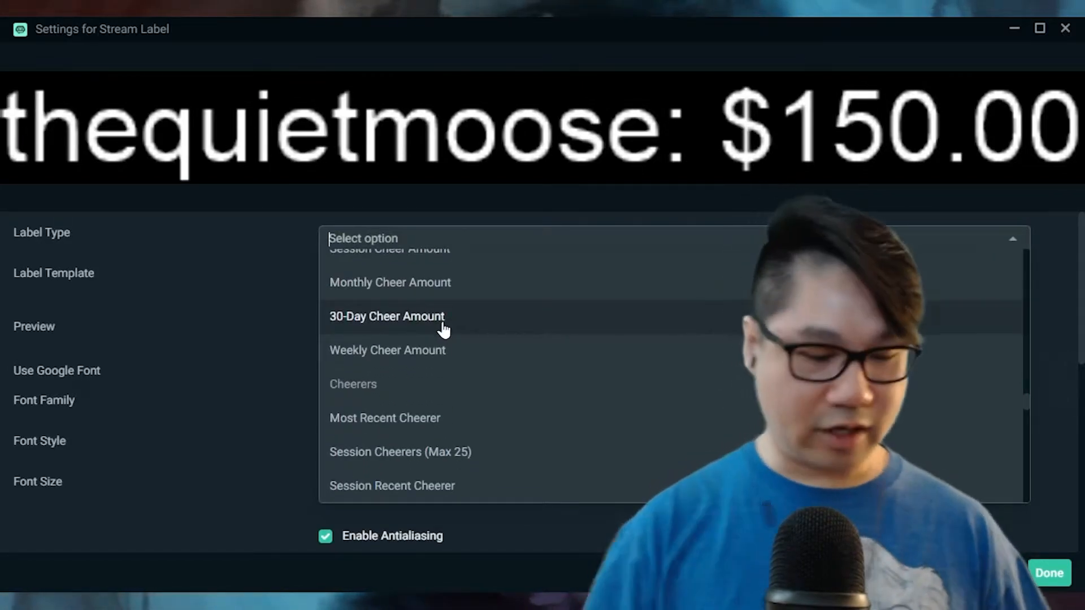
pyautogui.write('foll')
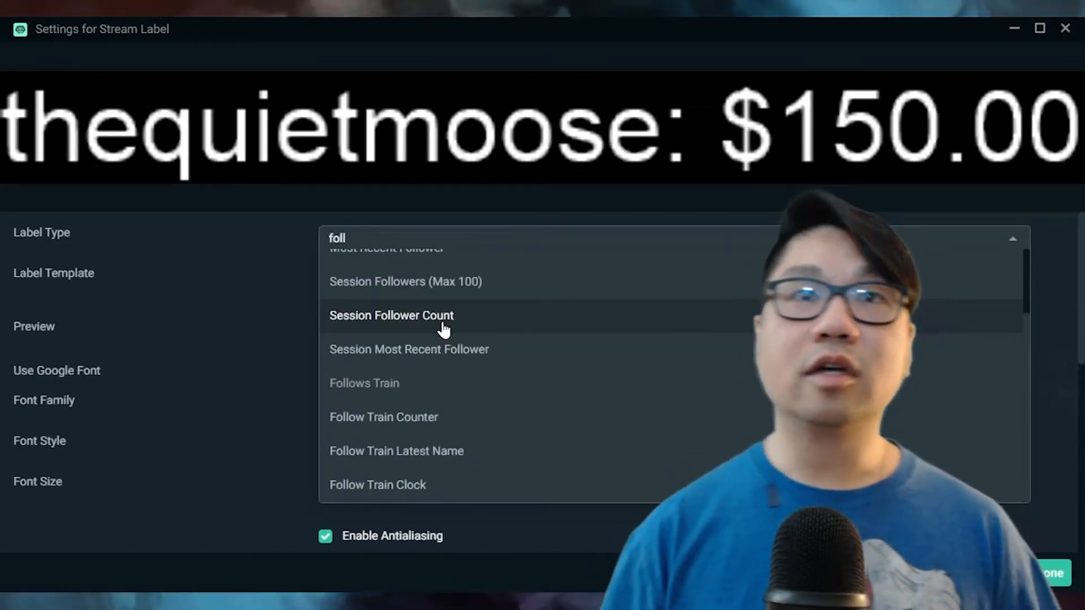
pyautogui.scroll(3, 441, 364)
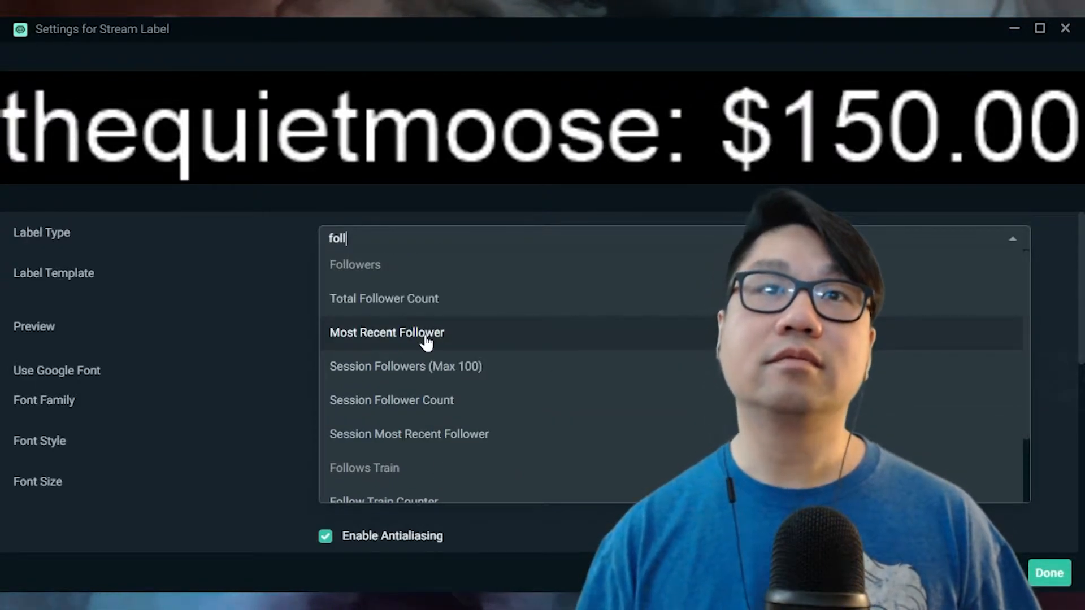
pyautogui.click(426, 338)
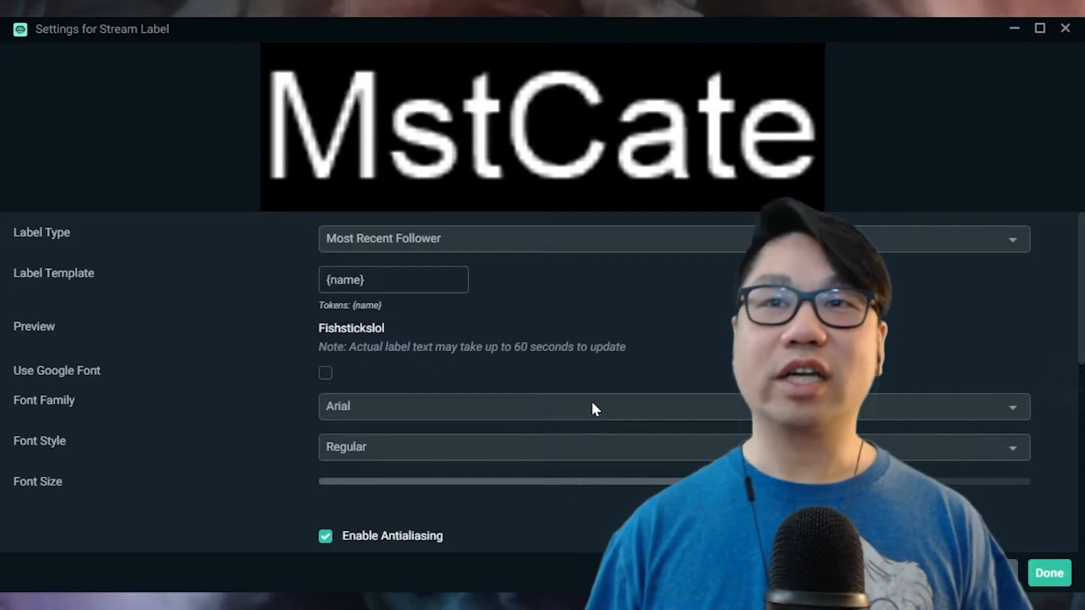
# Set the Follower label's font family to Star Jedi
pyautogui.click(594, 406)
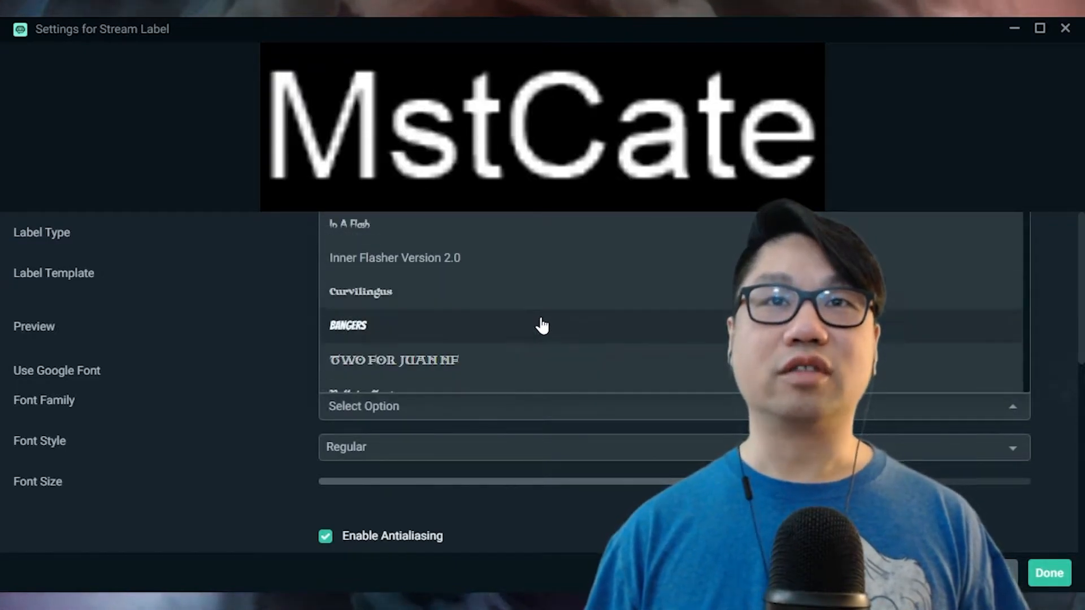
pyautogui.scroll(-2, 494, 326)
pyautogui.scroll(-8, 494, 326)
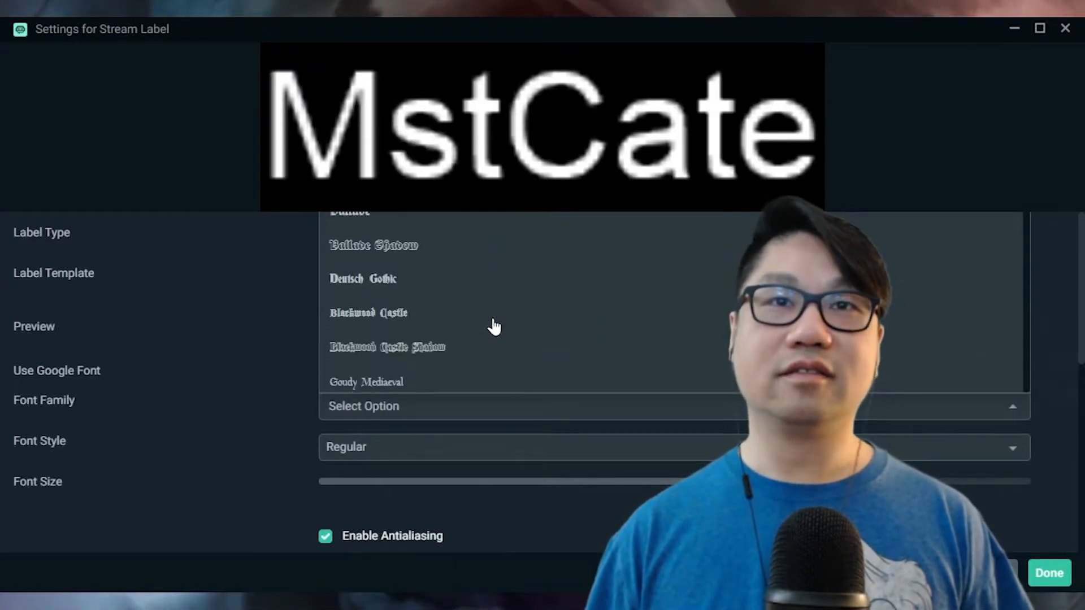
pyautogui.scroll(-4, 494, 326)
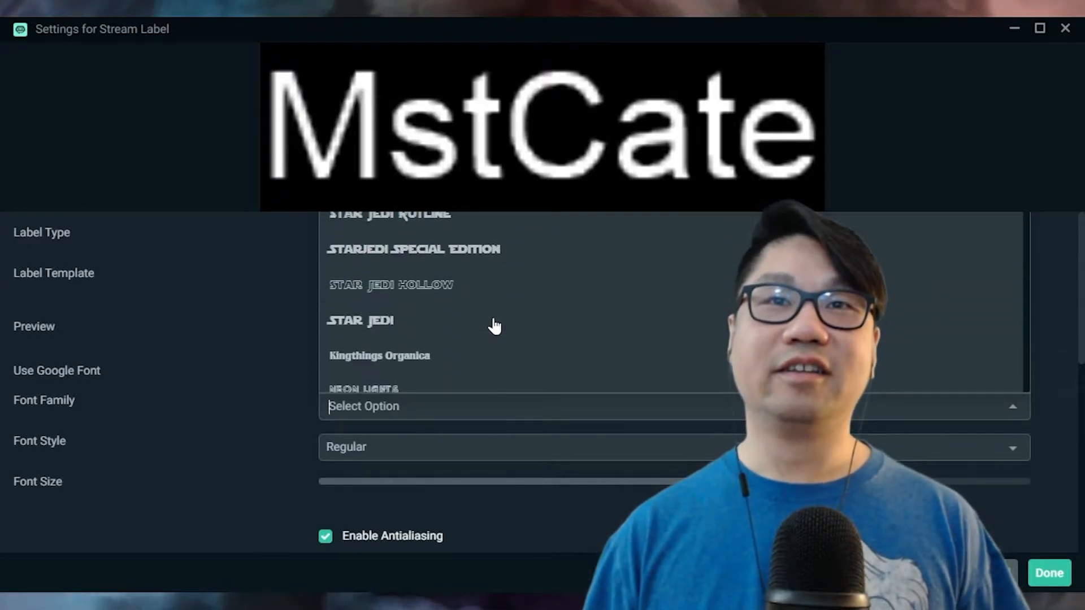
pyautogui.scroll(2, 486, 323)
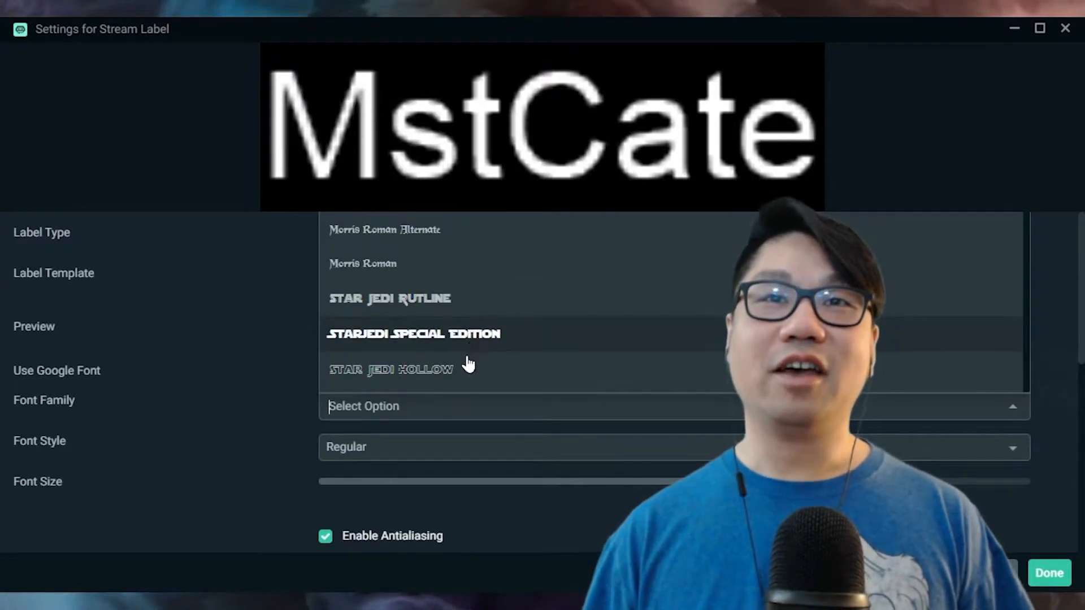
pyautogui.scroll(-2, 466, 365)
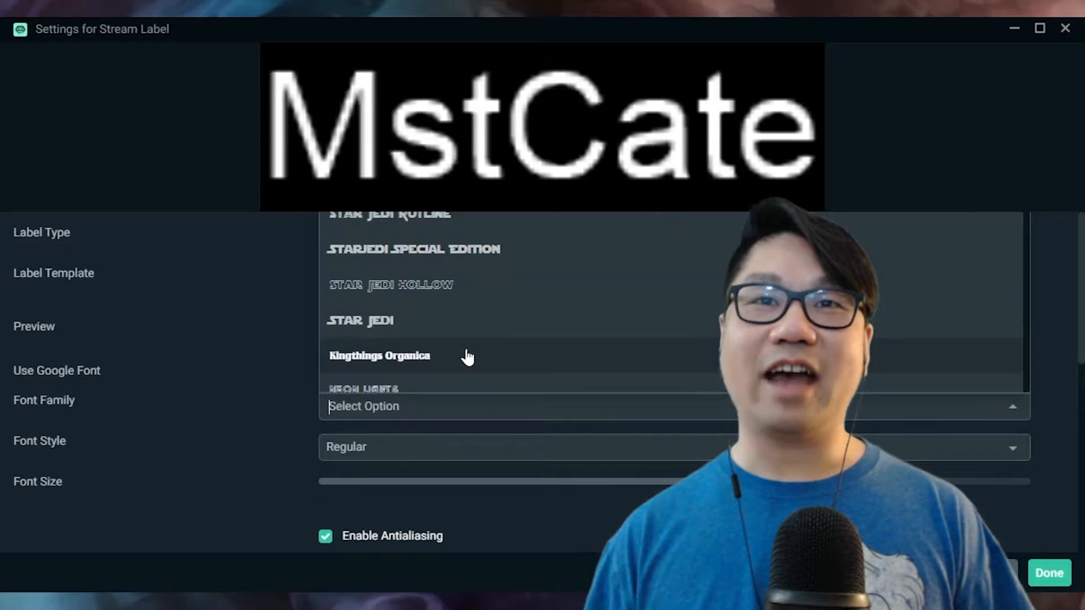
pyautogui.scroll(-2, 467, 357)
pyautogui.scroll(2, 467, 357)
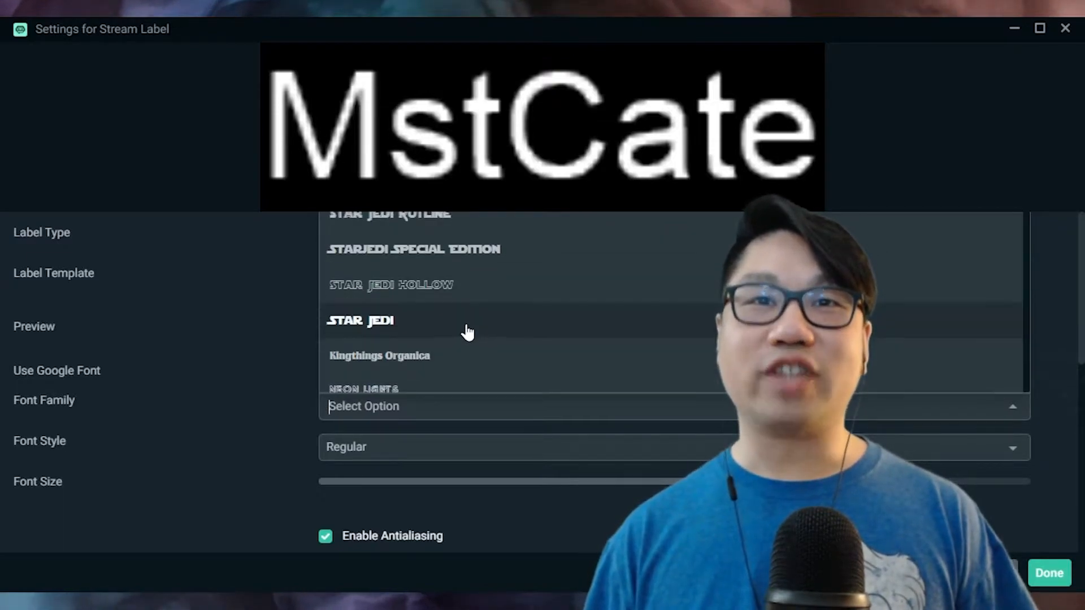
pyautogui.scroll(2, 467, 333)
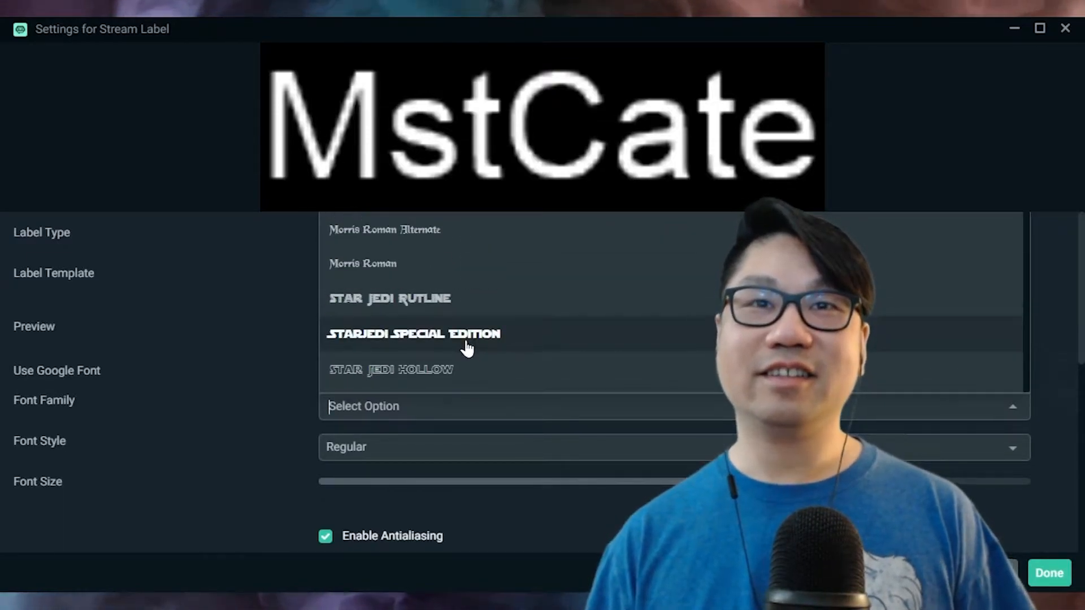
pyautogui.scroll(-2, 466, 346)
pyautogui.click(464, 335)
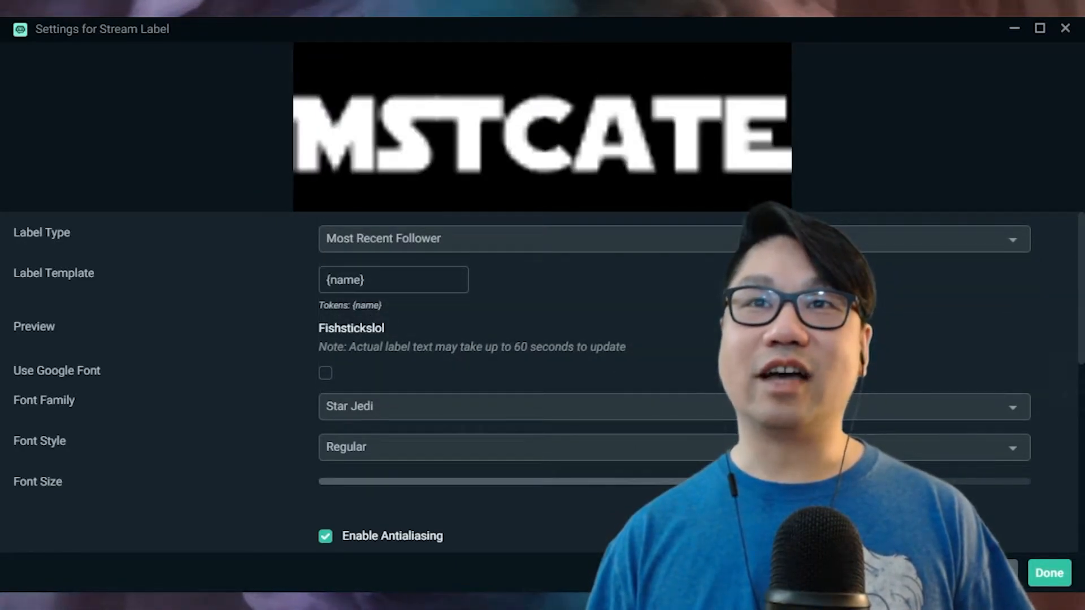
# Examine the label's font size, colour and alignment settings and the available text transform options
pyautogui.moveTo(653, 489); pyautogui.dragTo(632, 468)
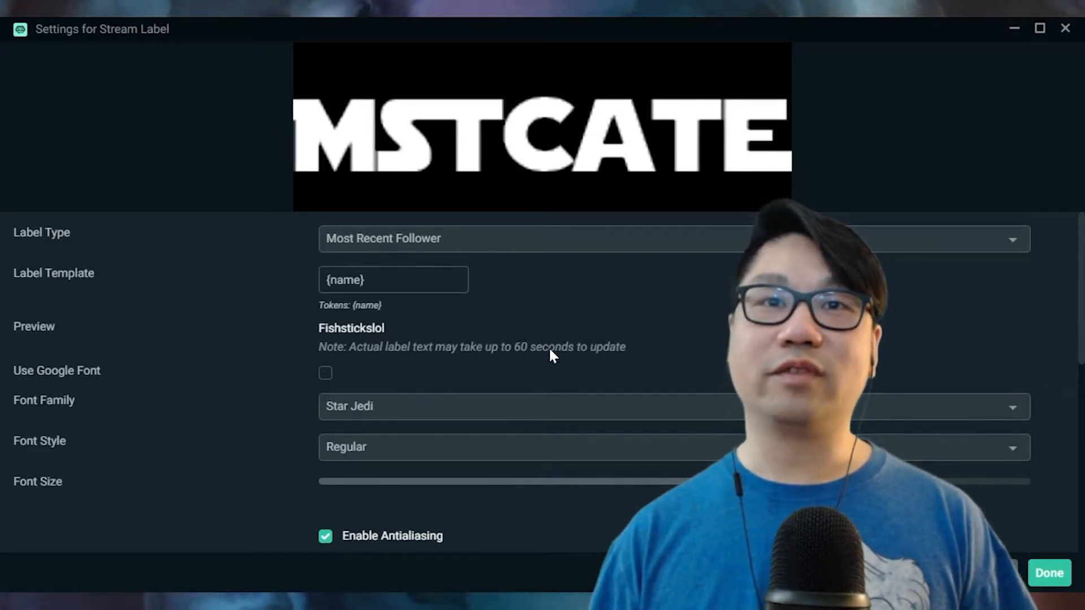
pyautogui.scroll(-3, 549, 348)
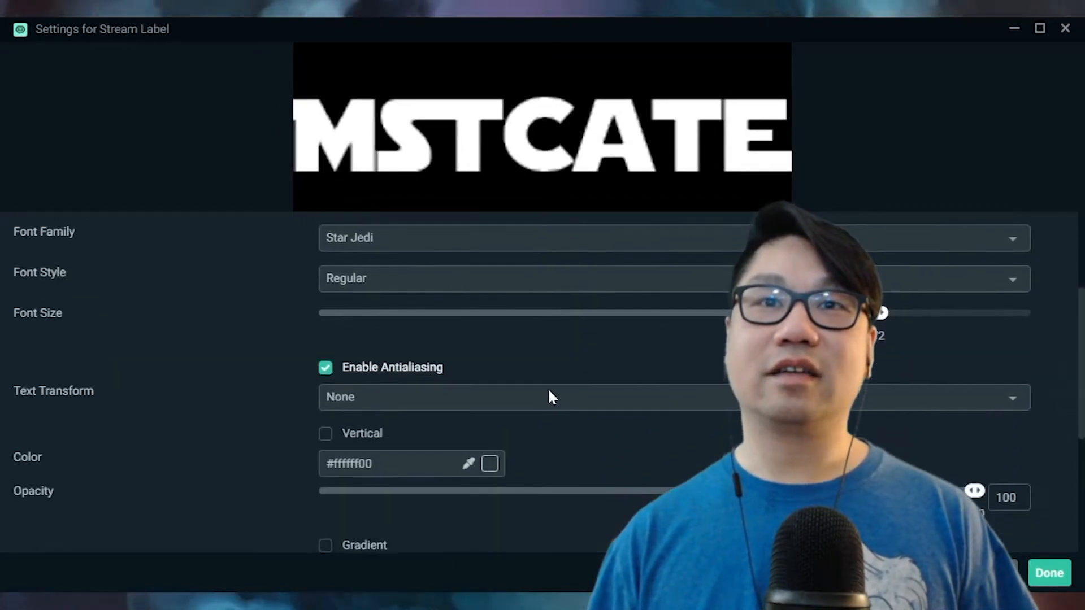
pyautogui.scroll(-3, 456, 356)
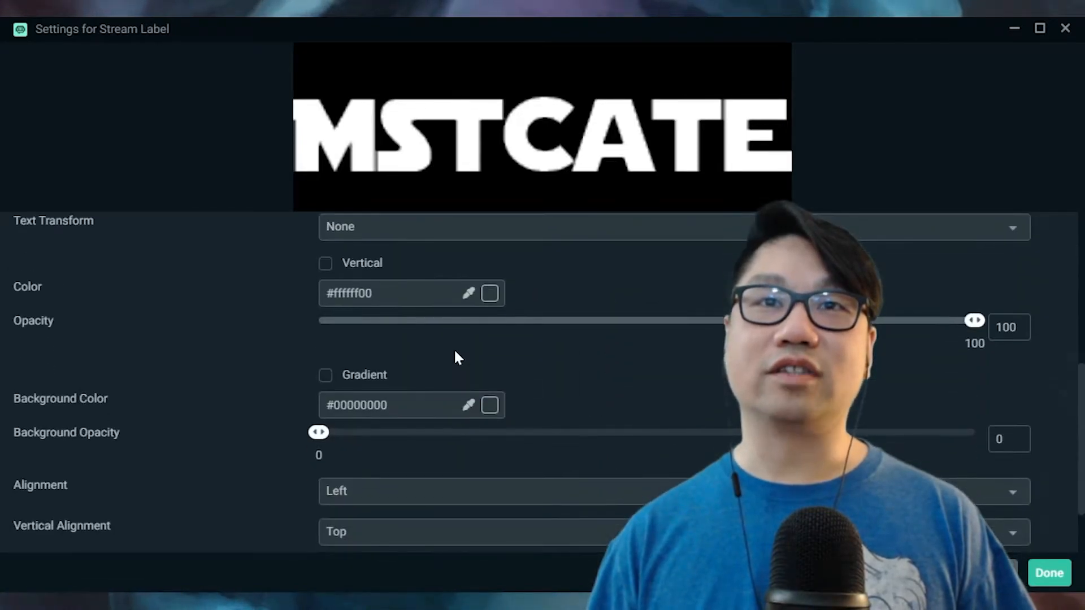
pyautogui.scroll(3, 458, 361)
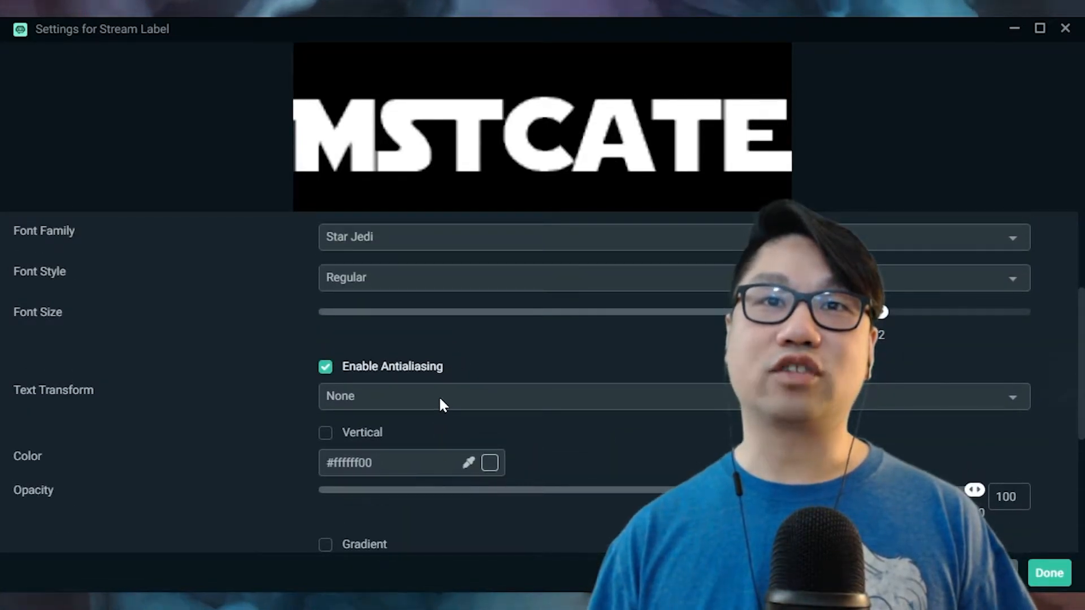
pyautogui.click(440, 397)
pyautogui.click(628, 460)
pyautogui.click(578, 397)
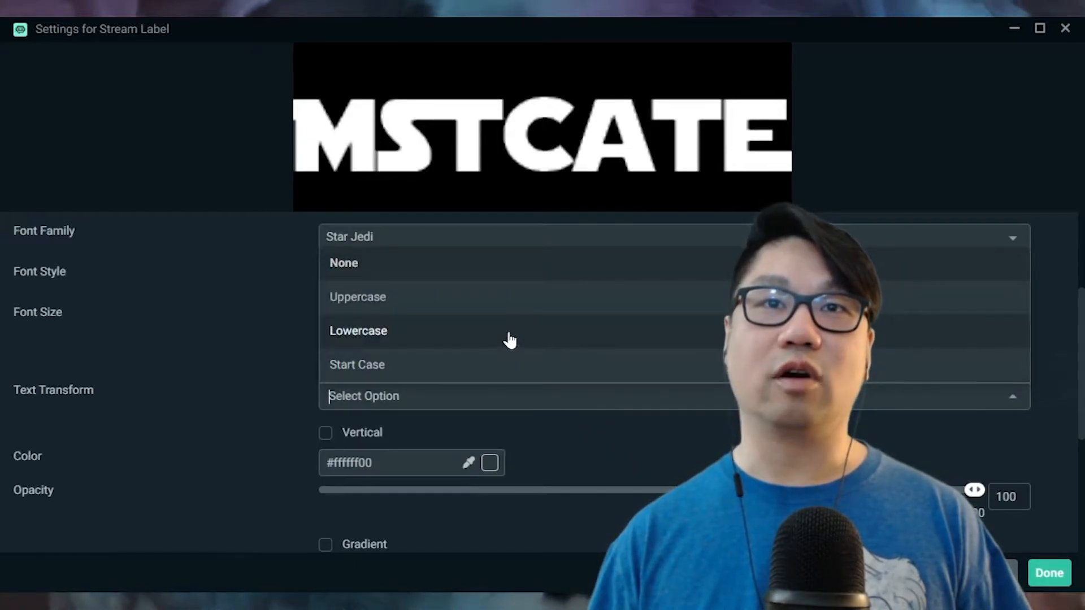
pyautogui.click(636, 447)
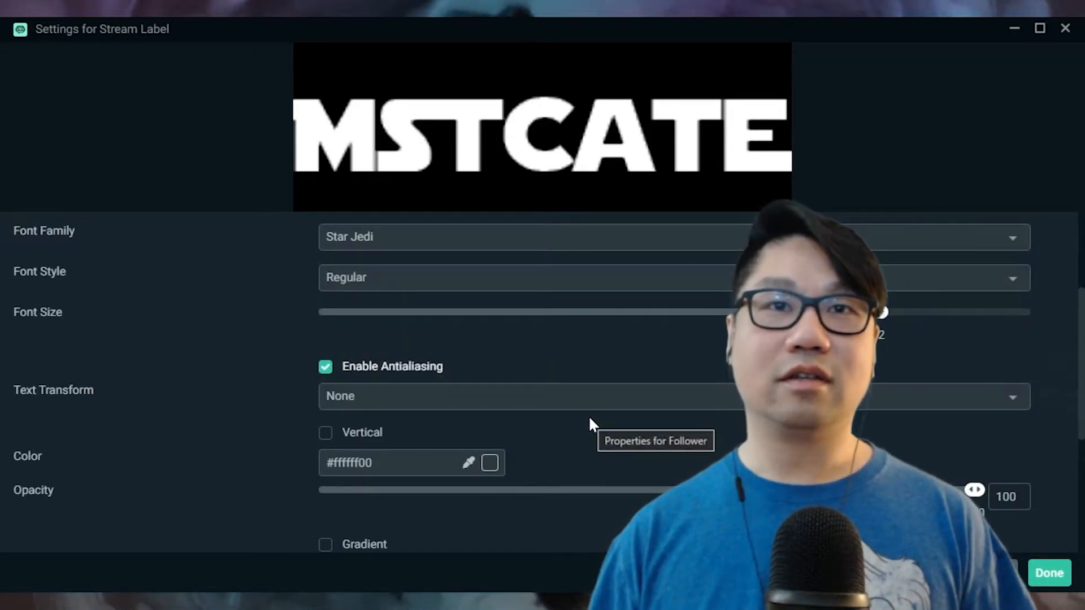
# Set the label's text colour to black (000000)
pyautogui.scroll(-2, 588, 418)
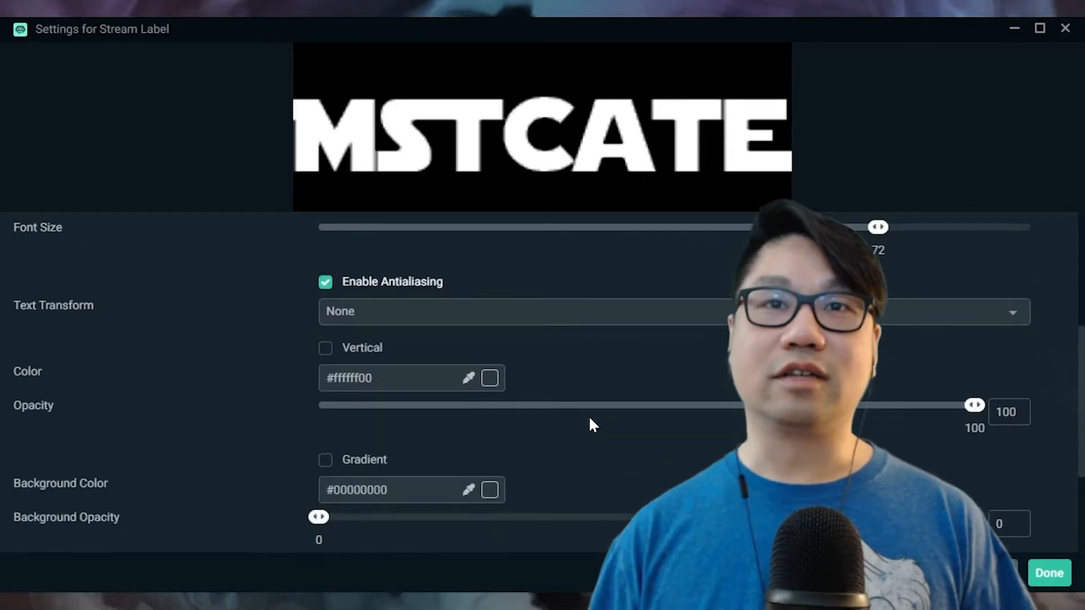
pyautogui.click(489, 378)
pyautogui.scroll(-4, 605, 362)
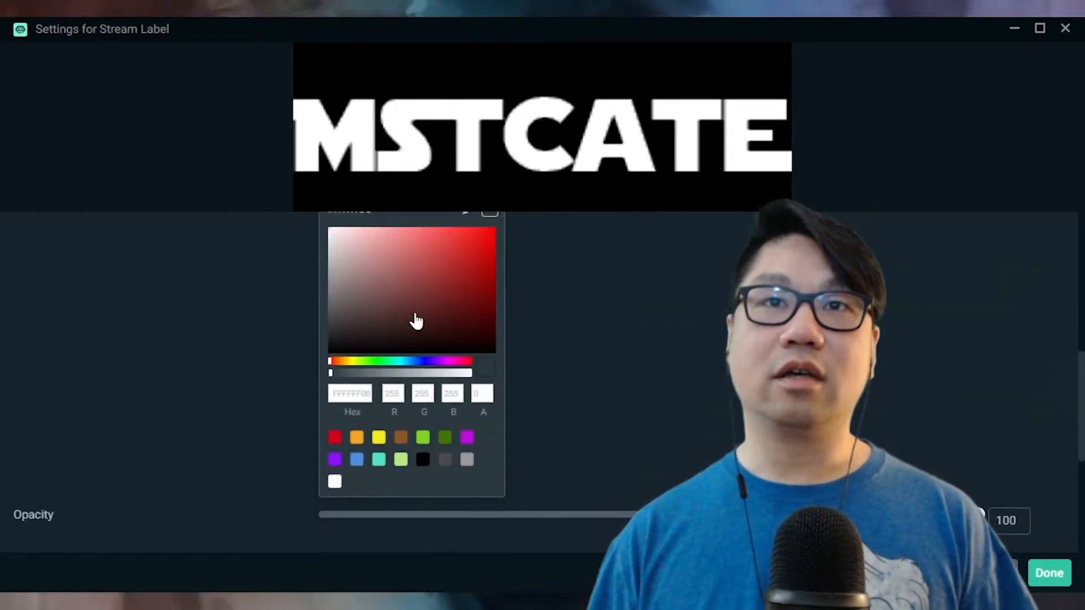
pyautogui.scroll(2, 415, 319)
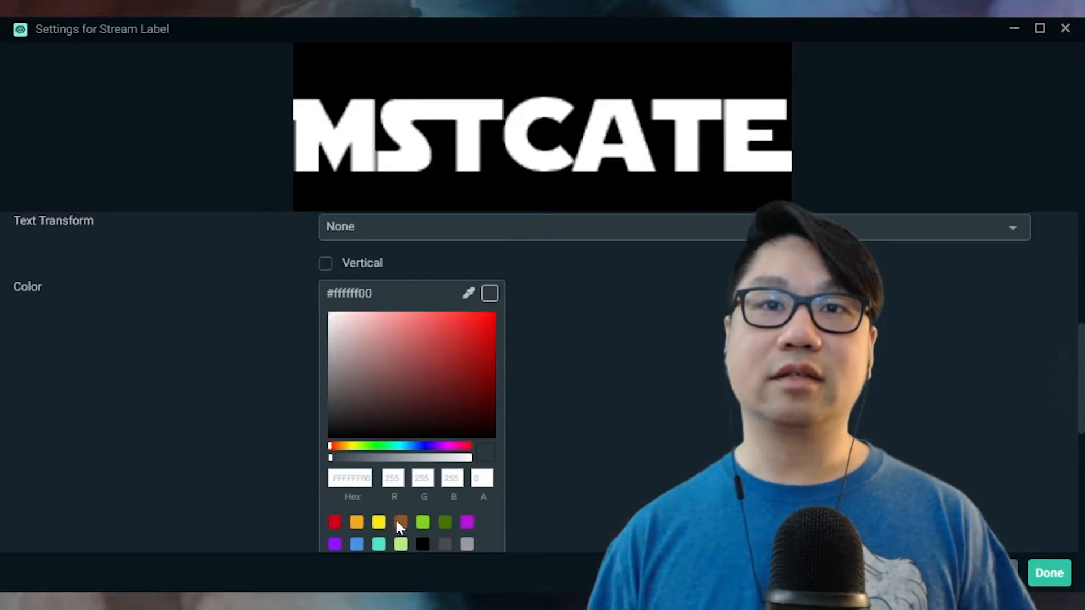
pyautogui.click(423, 543)
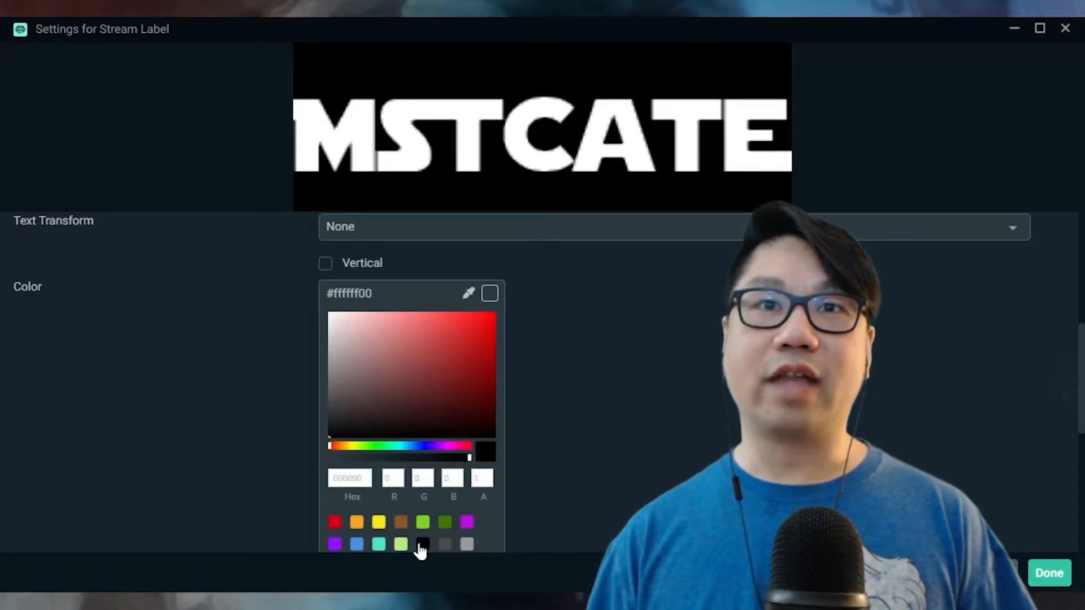
# Enable an outline on the label text
pyautogui.scroll(-5, 515, 386)
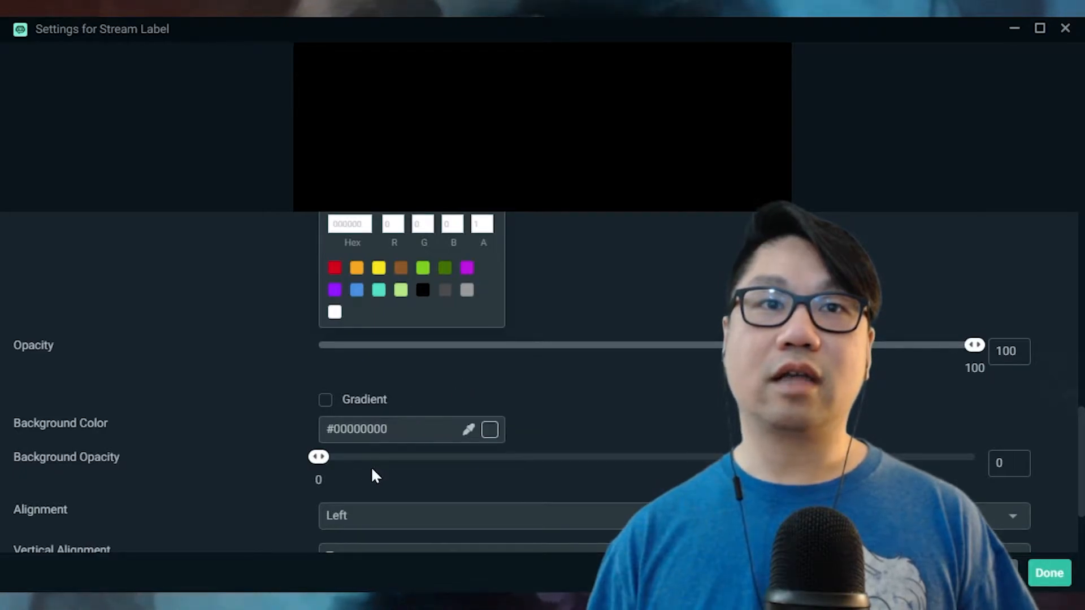
pyautogui.scroll(-2, 408, 380)
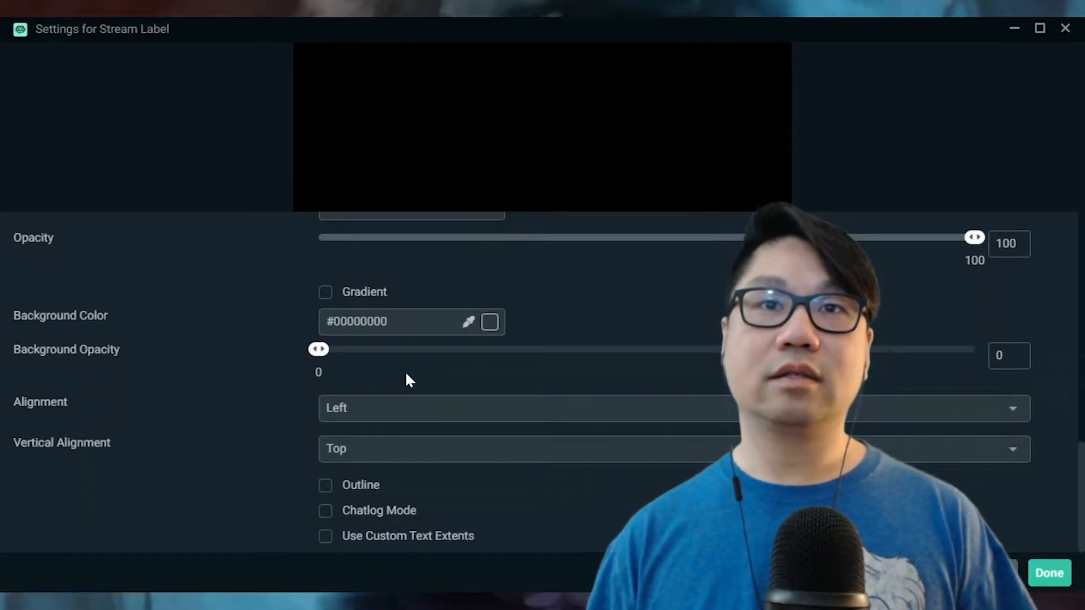
pyautogui.click(359, 483)
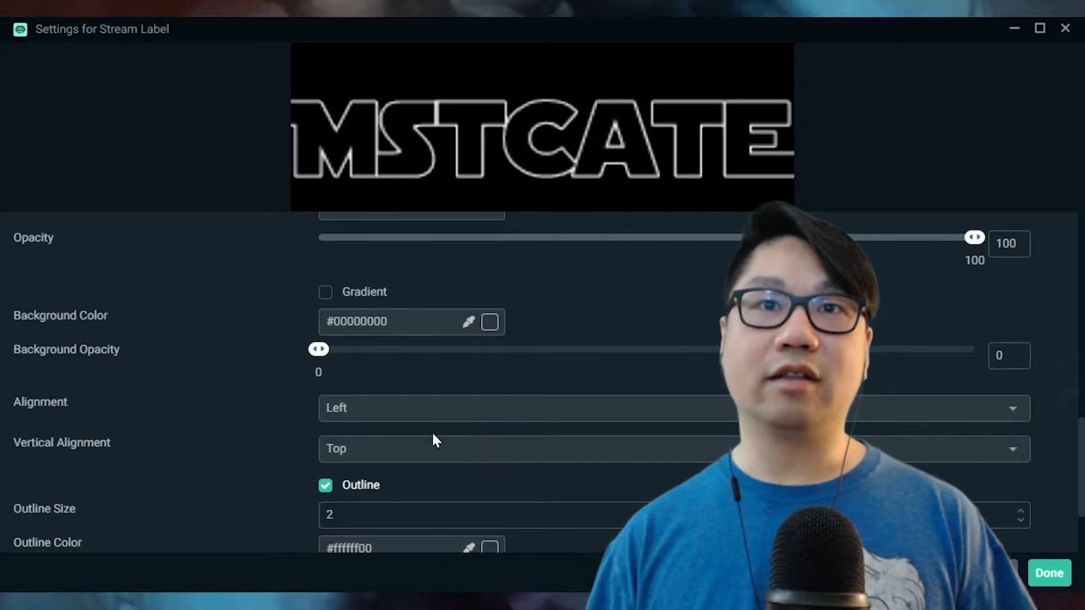
pyautogui.scroll(-2, 433, 438)
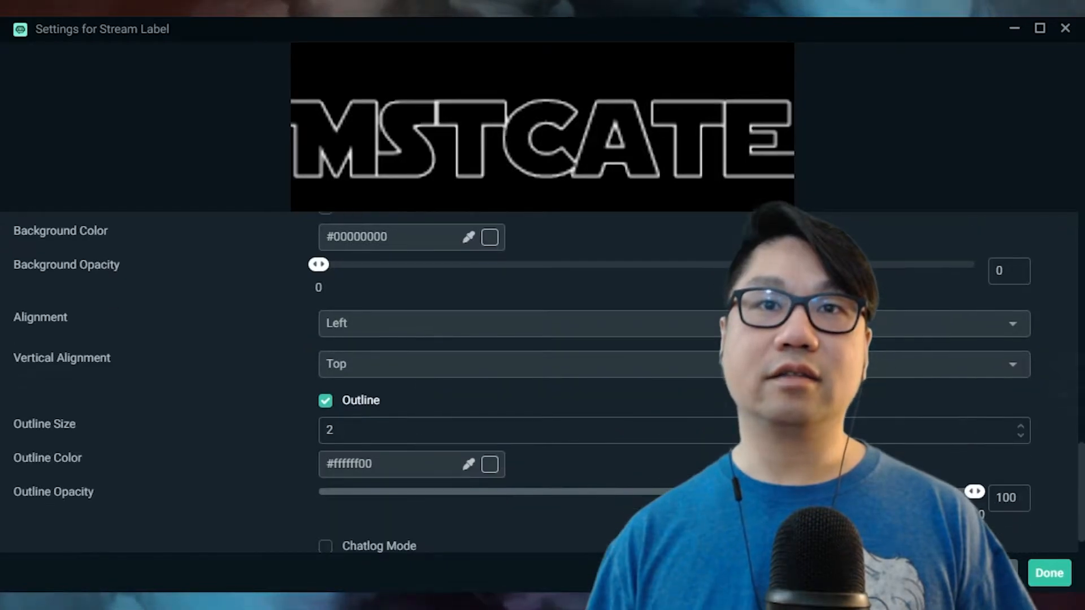
# Examine the label's alignment choices and its gradient, background and opacity settings
pyautogui.click(439, 321)
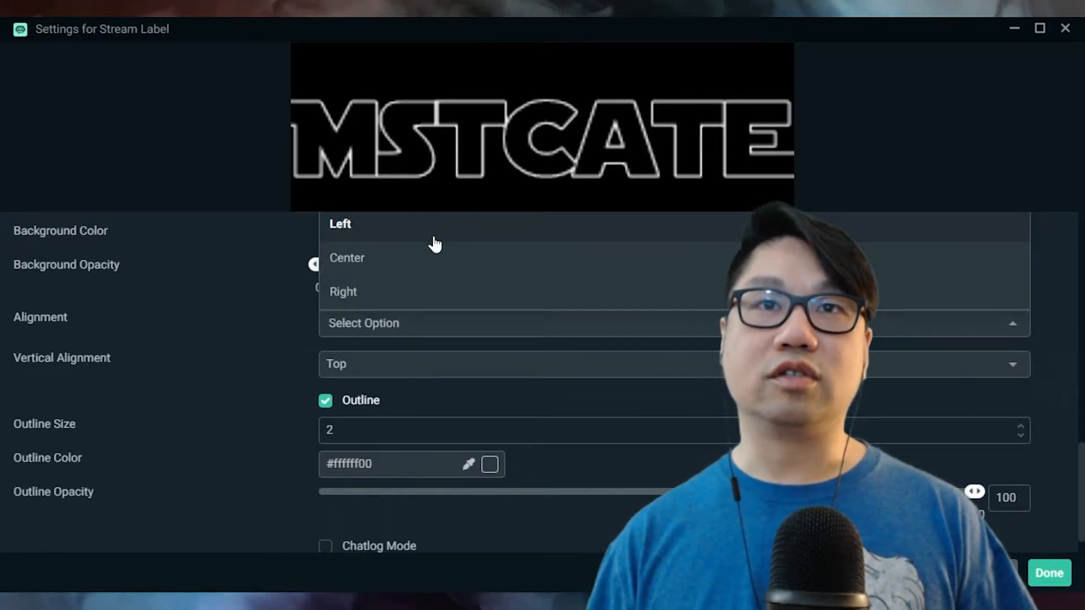
pyautogui.click(204, 364)
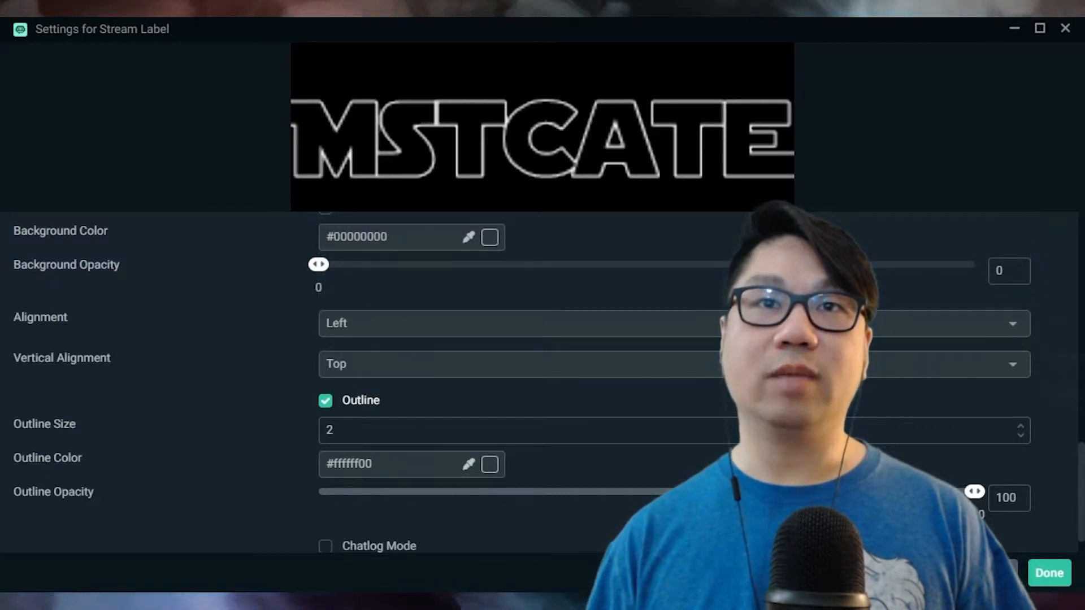
pyautogui.scroll(2, 416, 412)
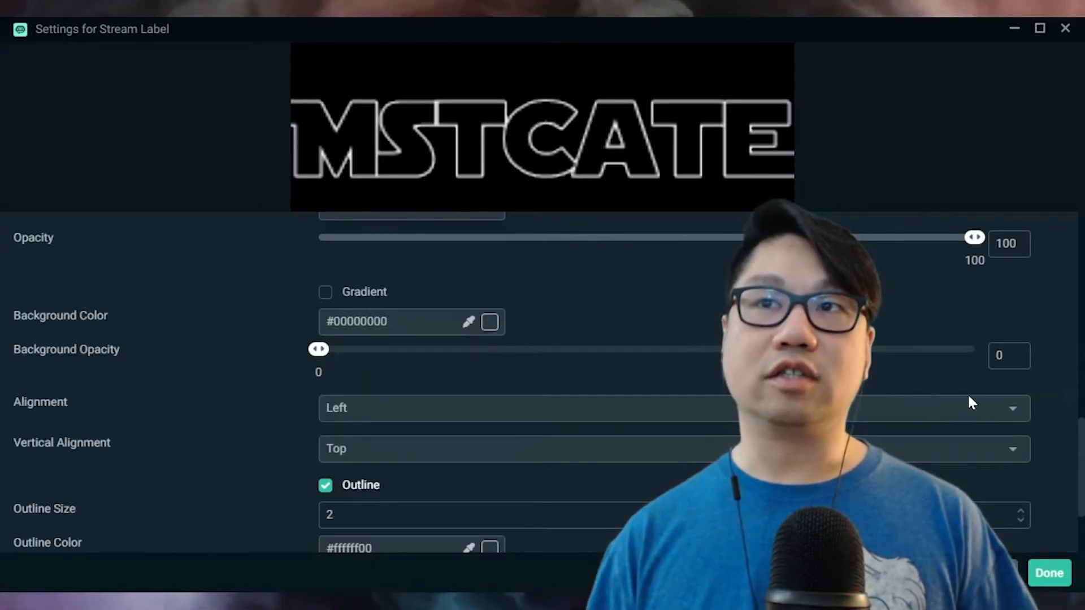
pyautogui.scroll(2, 385, 382)
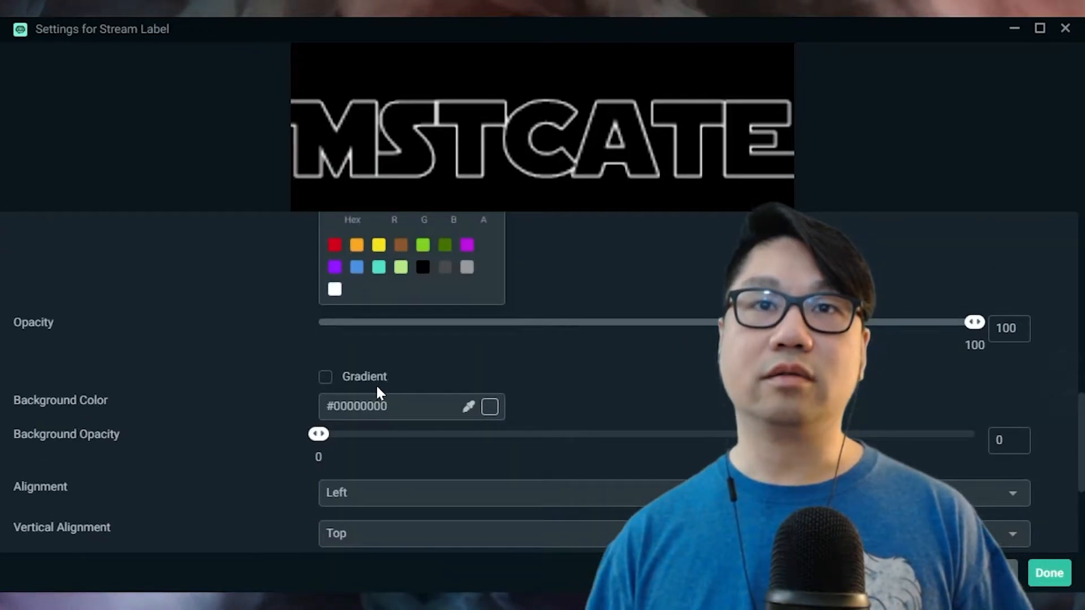
pyautogui.scroll(2, 438, 382)
pyautogui.scroll(-3, 511, 440)
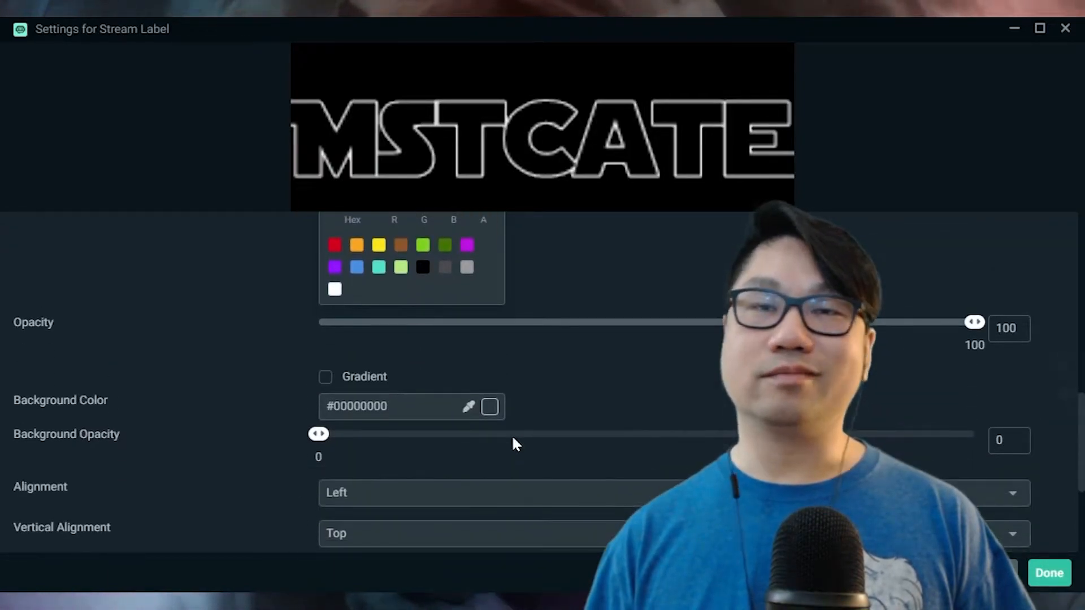
pyautogui.scroll(-1, 512, 441)
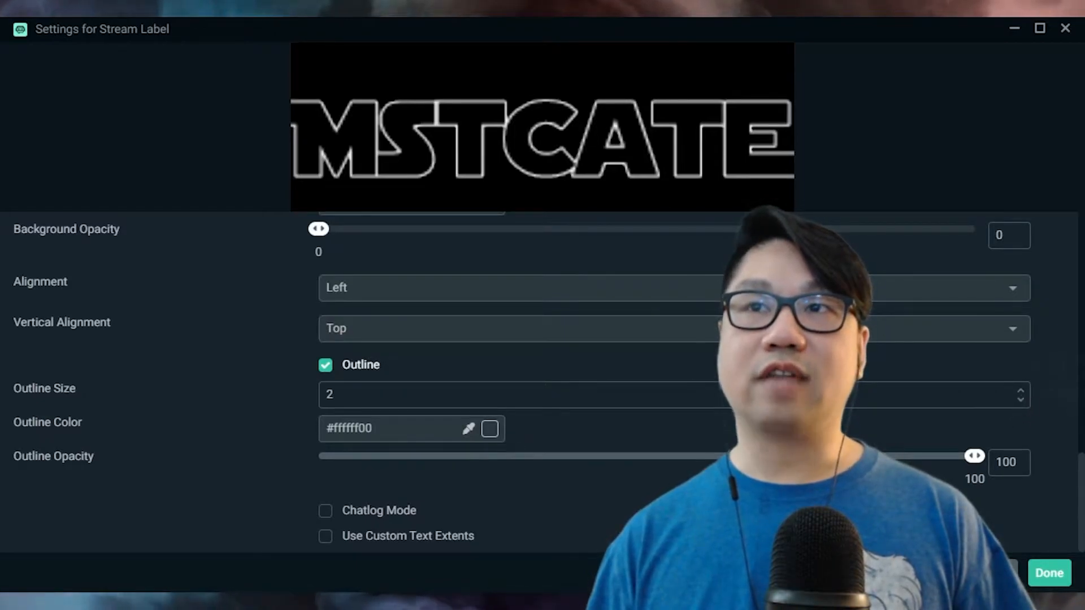
# Try a larger outline size for the label text and return it to 2
pyautogui.click(1021, 391)
pyautogui.click(1021, 391)
pyautogui.click(1021, 400)
pyautogui.click(1021, 400)
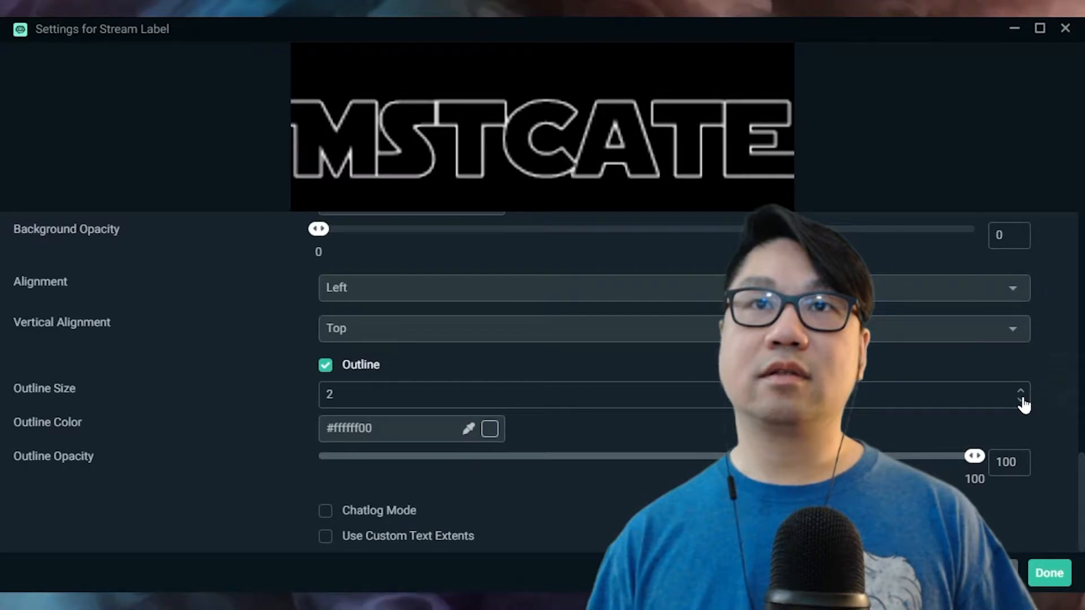
# Set the text outline's colour to yellow (F8E71C) at 100 opacity and finish the label settings
pyautogui.click(489, 430)
pyautogui.scroll(-4, 516, 429)
pyautogui.scroll(-1, 516, 439)
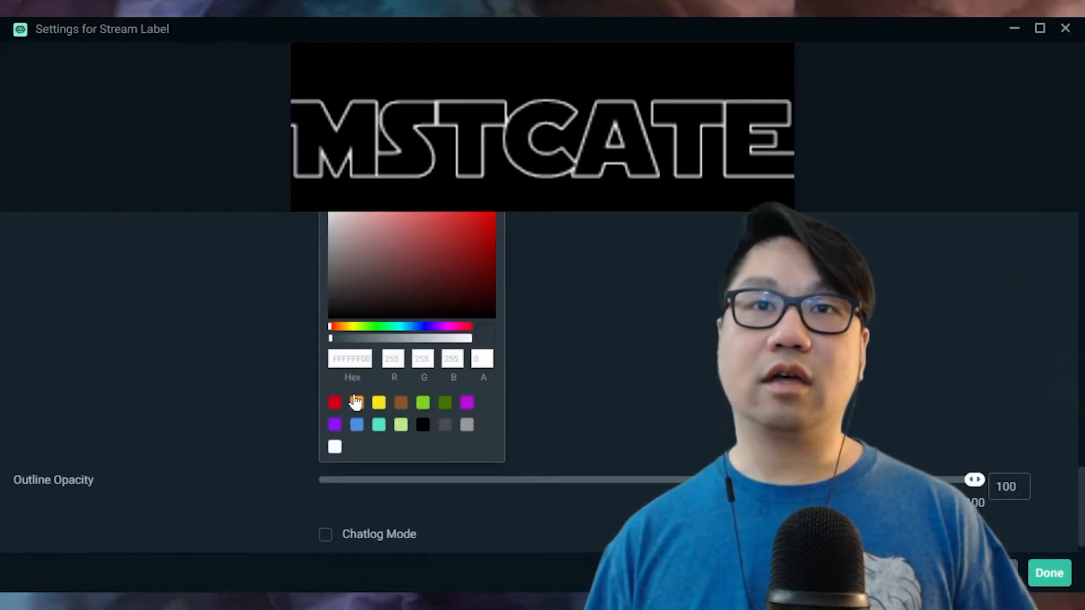
pyautogui.click(378, 402)
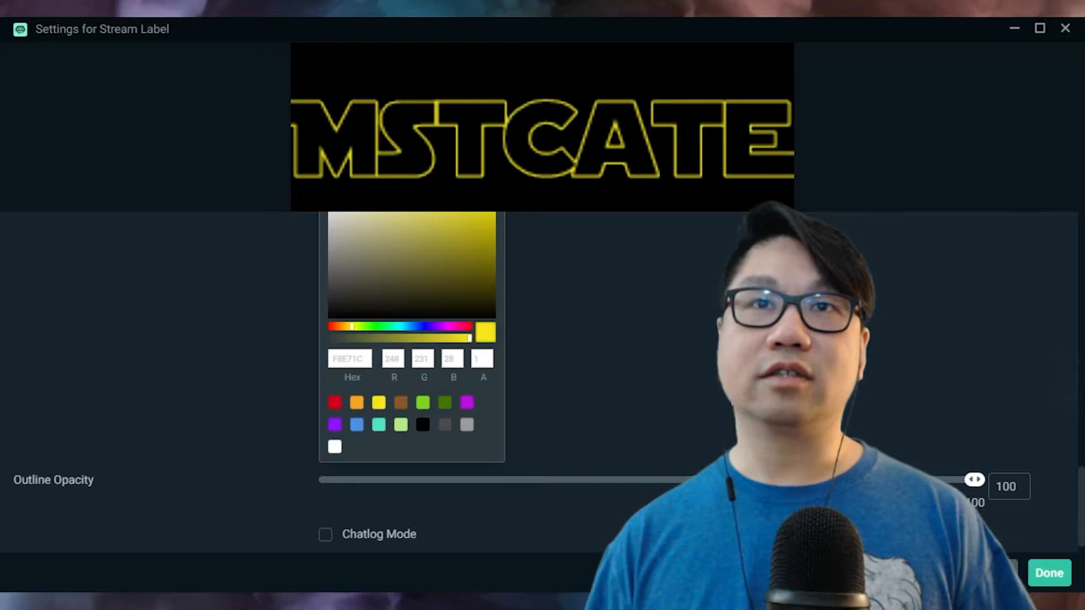
pyautogui.scroll(-1, 693, 402)
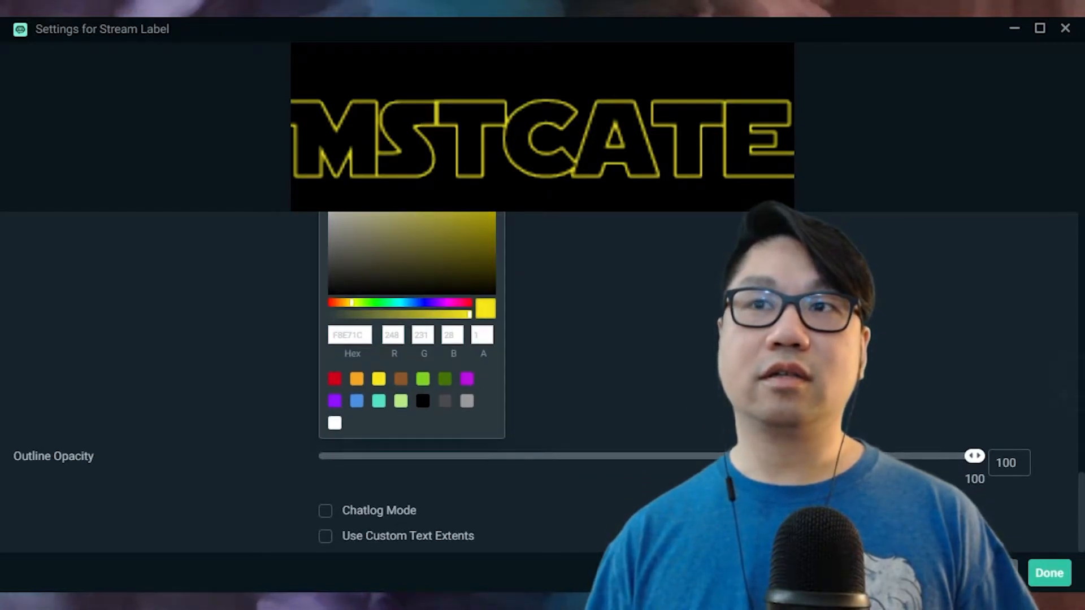
pyautogui.moveTo(842, 456); pyautogui.dragTo(973, 456)
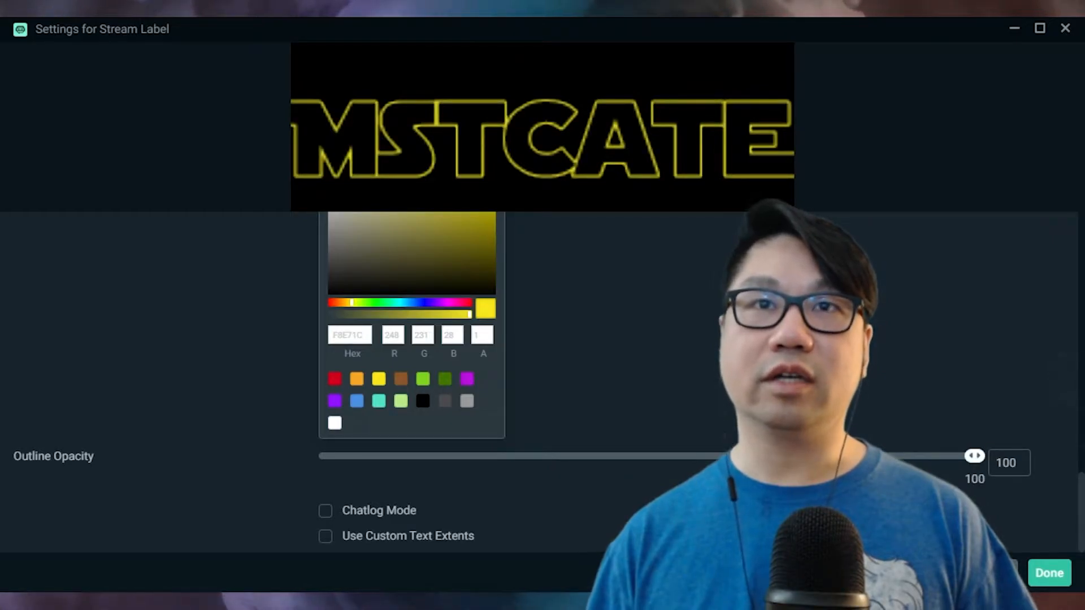
pyautogui.click(1049, 573)
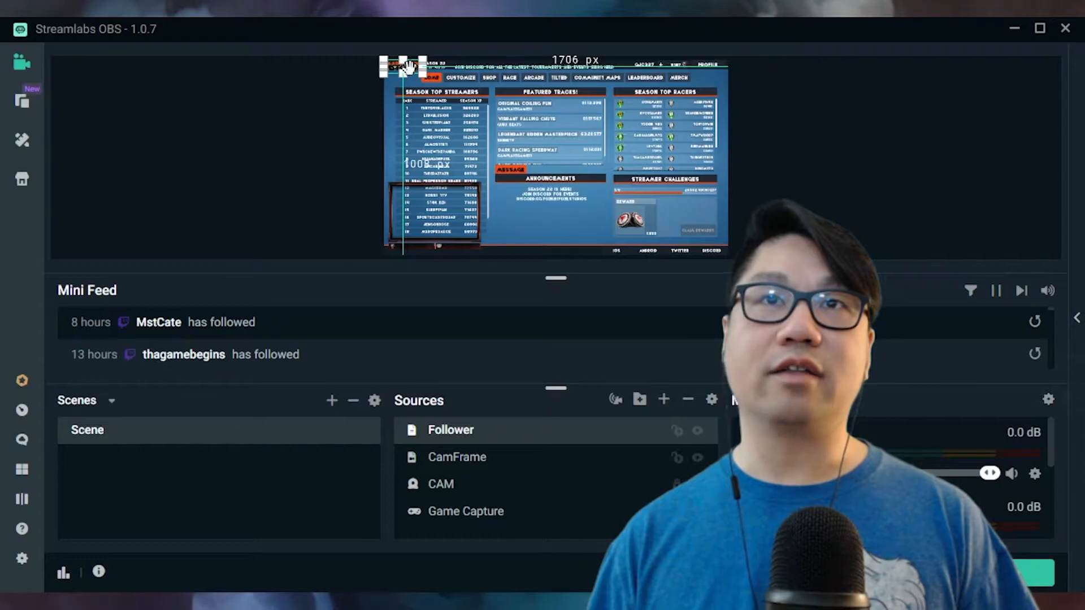
# Move the Follower label to the lower-left corner of the scene canvas, beneath the camera frame
pyautogui.moveTo(407, 66); pyautogui.dragTo(418, 245)
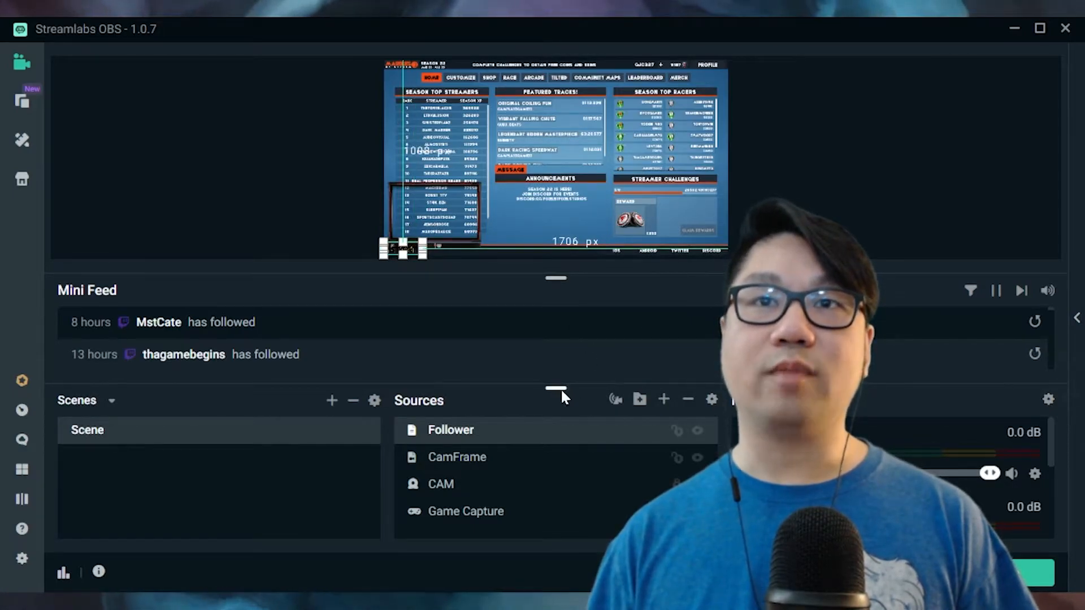
# Enlarge the scene preview area and shift the Follower label slightly right beneath the camera frame
pyautogui.moveTo(561, 391); pyautogui.dragTo(561, 449)
pyautogui.moveTo(555, 335); pyautogui.dragTo(553, 360)
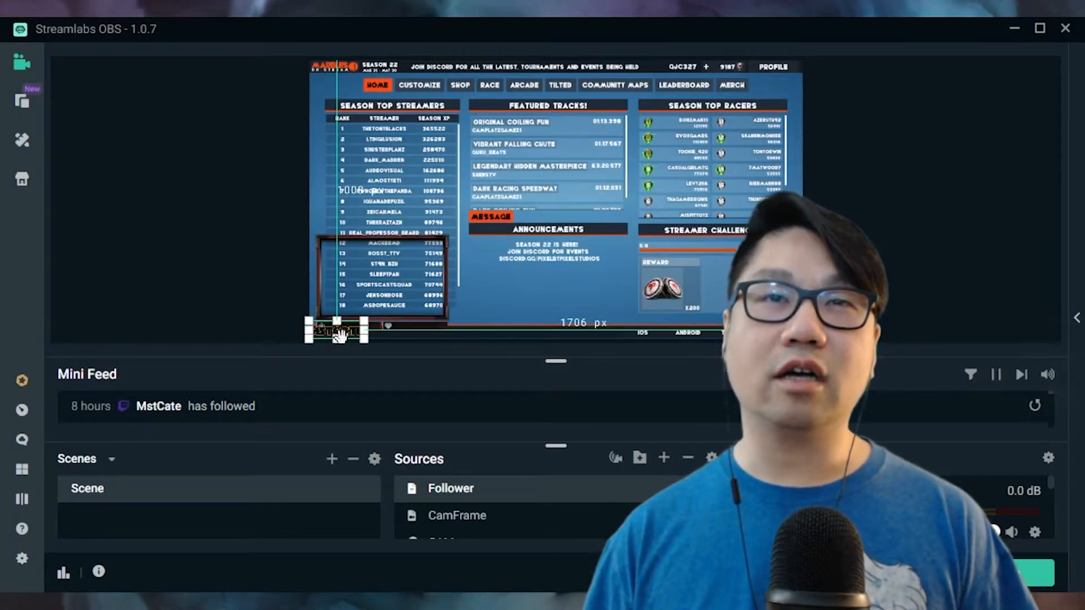
pyautogui.moveTo(344, 332)
pyautogui.mouseDown()
pyautogui.moveTo(352, 315)
pyautogui.moveTo(354, 332)
pyautogui.mouseUp()
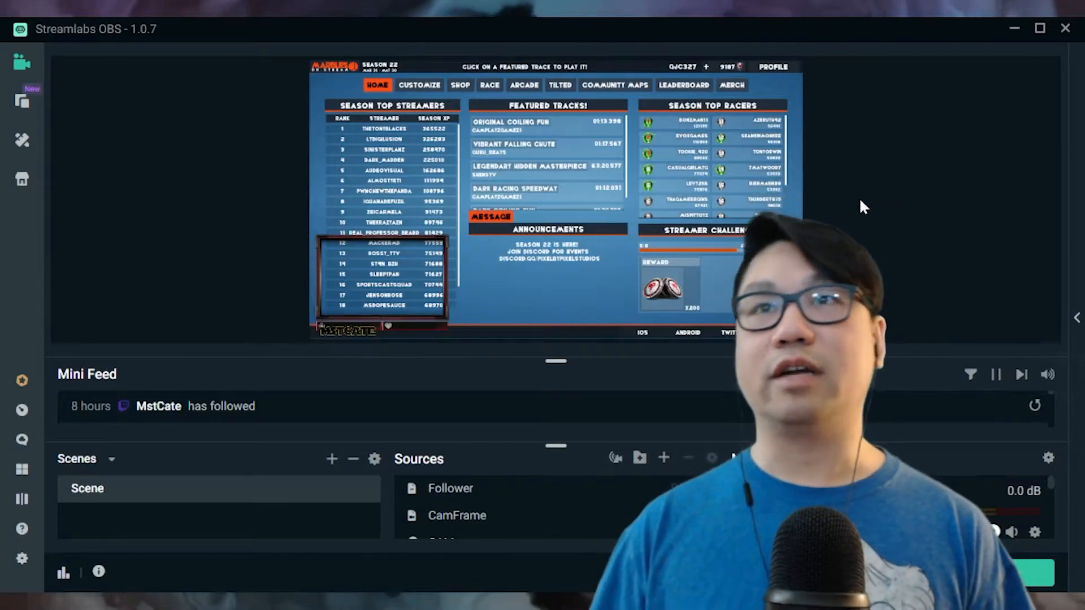
# Open an output projector to inspect the scene at larger size and move its window aside
pyautogui.rightClick(879, 136)
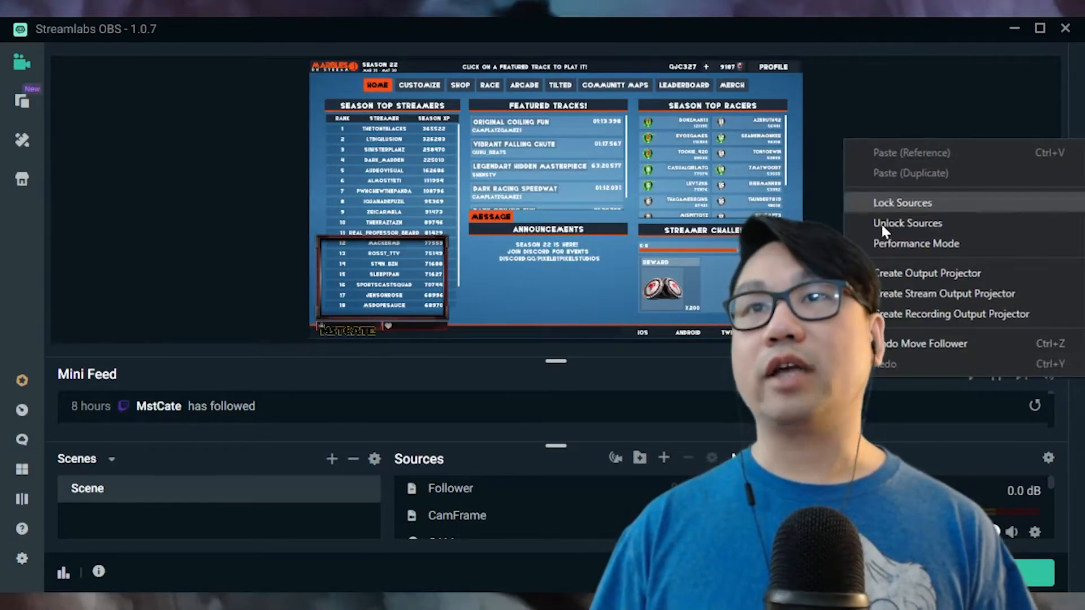
pyautogui.click(892, 273)
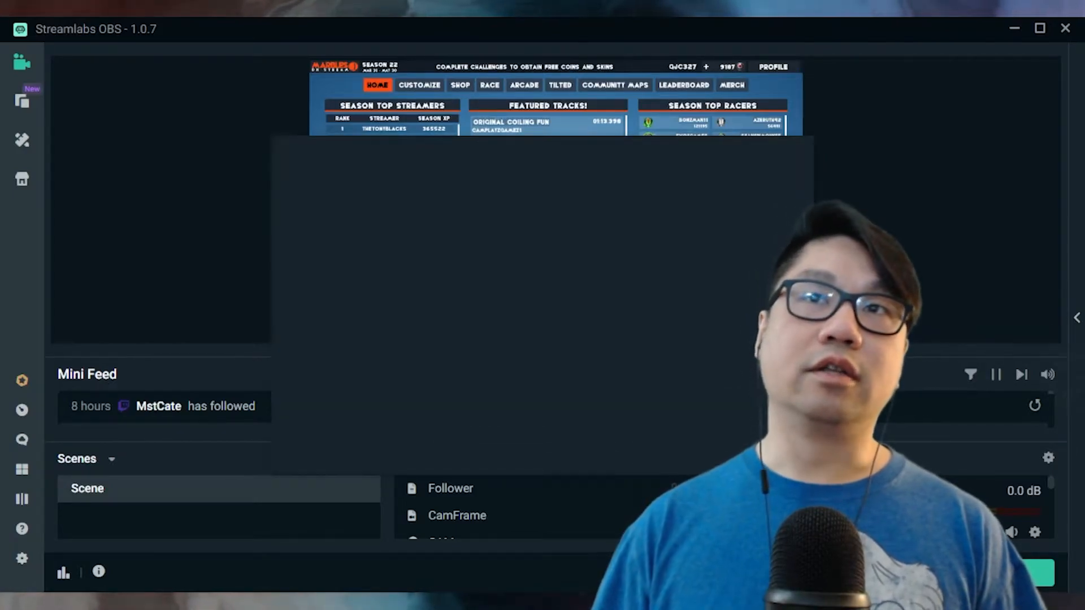
pyautogui.click(768, 147)
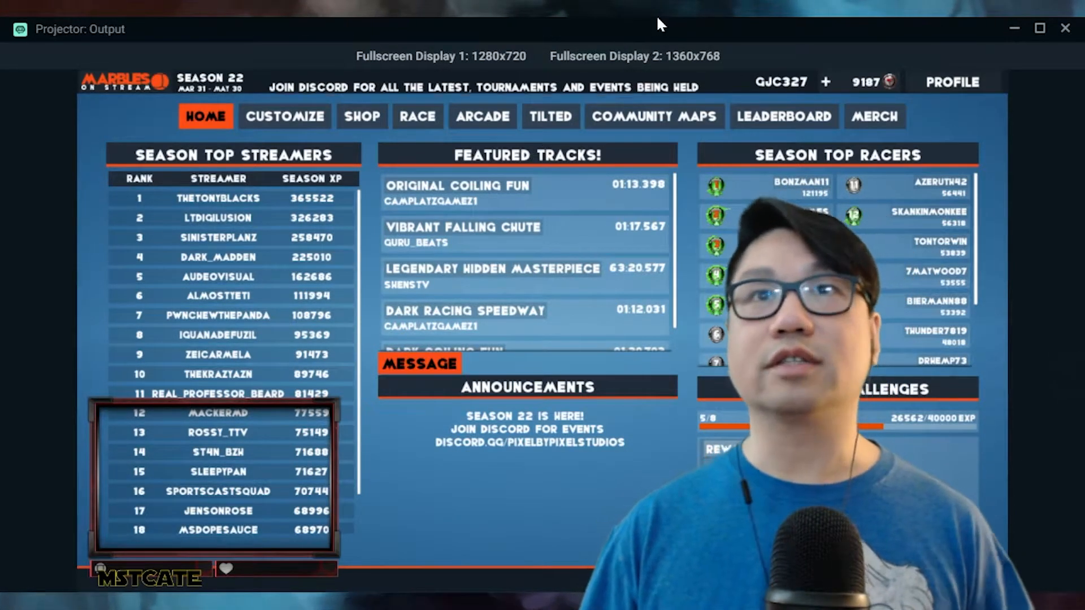
pyautogui.moveTo(664, 33); pyautogui.dragTo(0, 90)
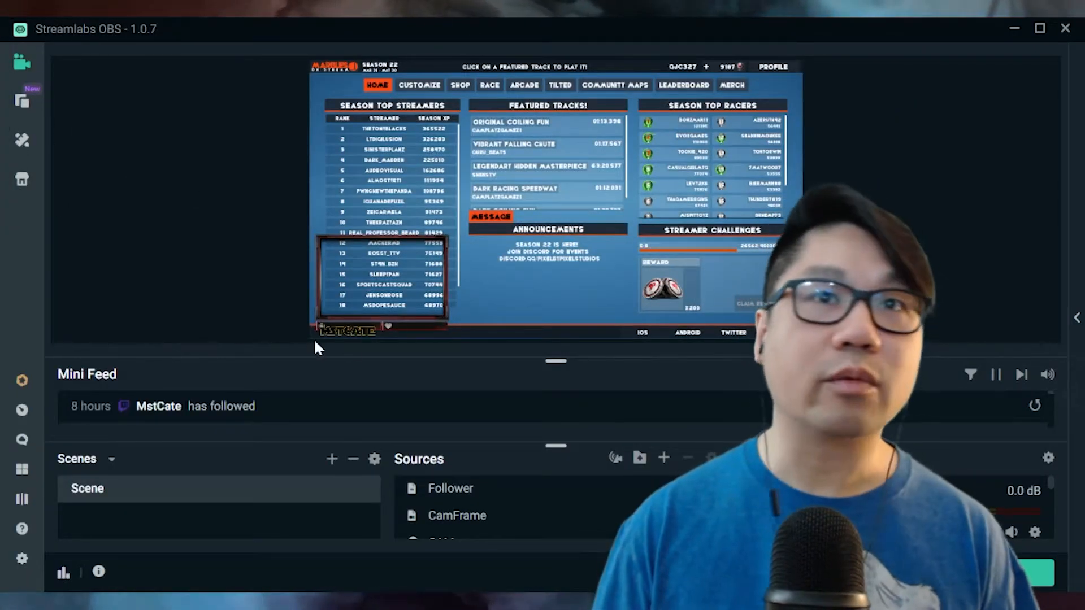
# Shrink the Follower label and fit it inside the first bar beneath the camera frame
pyautogui.moveTo(339, 331); pyautogui.dragTo(347, 327)
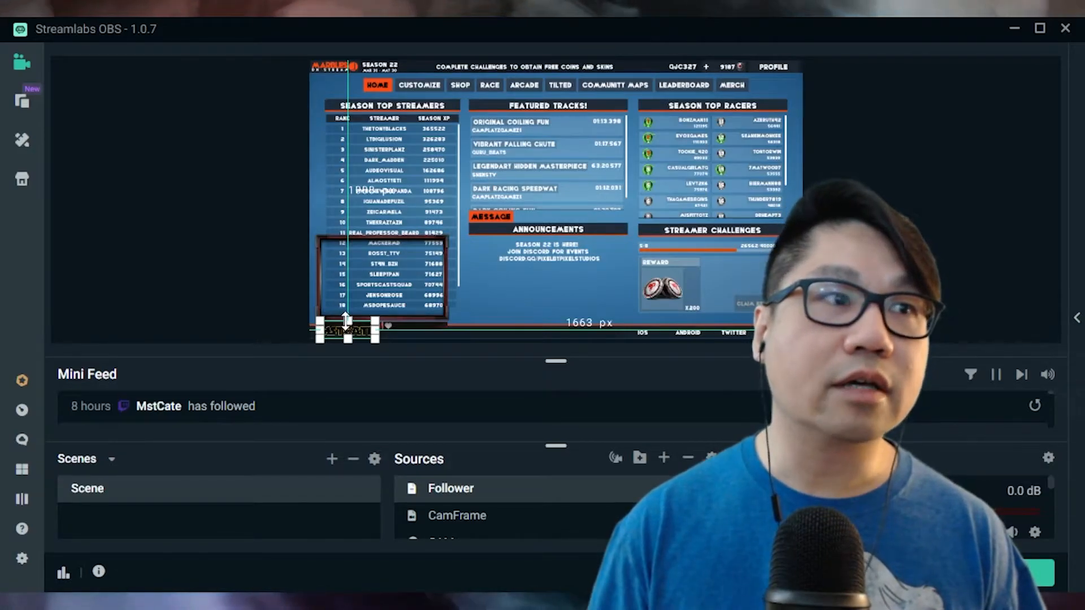
pyautogui.moveTo(346, 319); pyautogui.dragTo(342, 326)
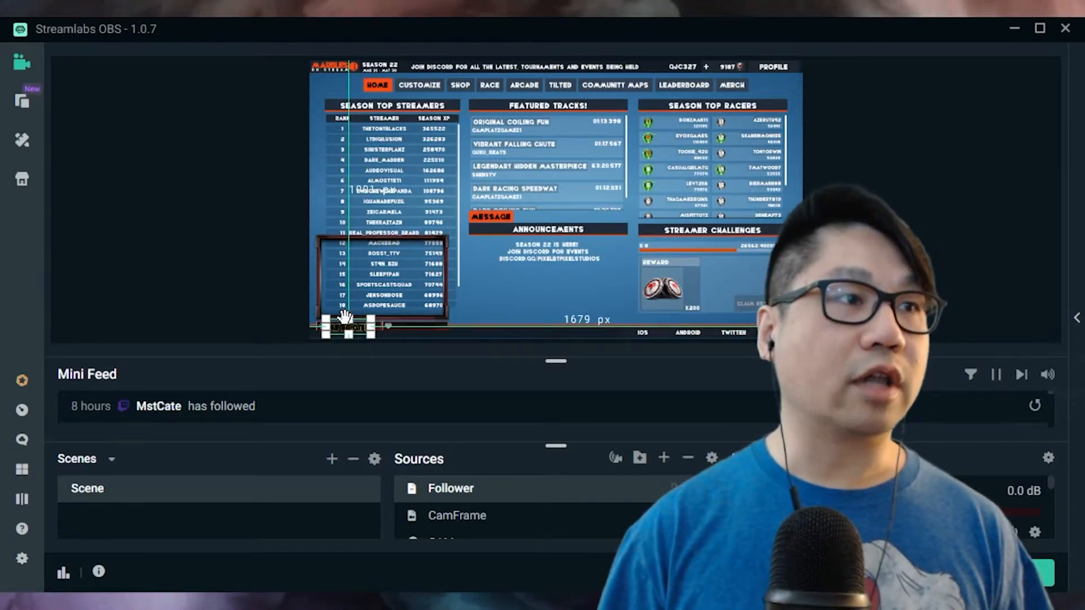
pyautogui.moveTo(345, 316); pyautogui.dragTo(346, 316)
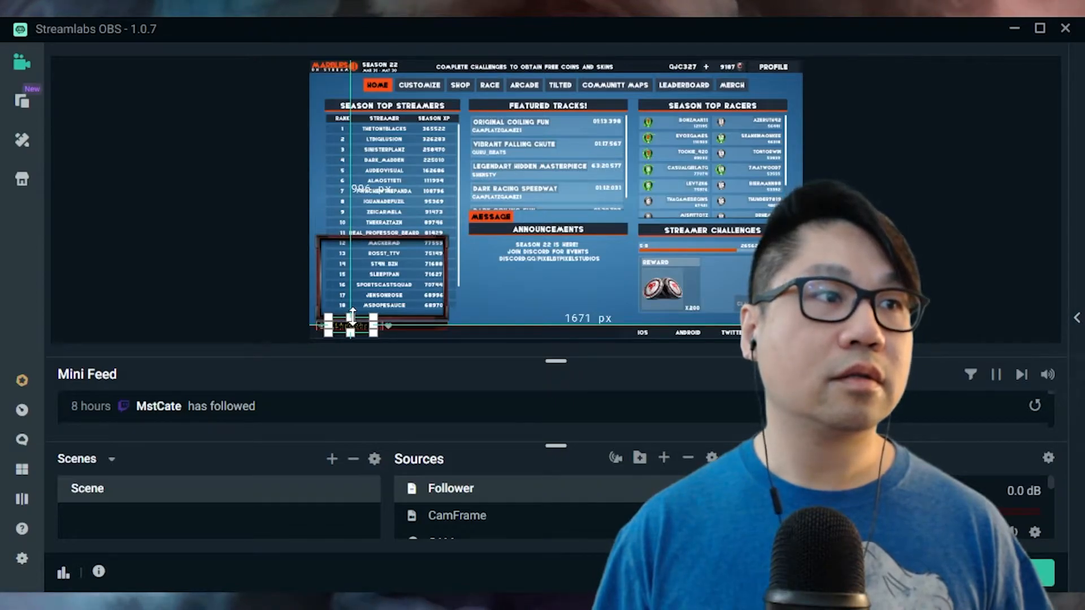
pyautogui.moveTo(352, 315); pyautogui.dragTo(350, 320)
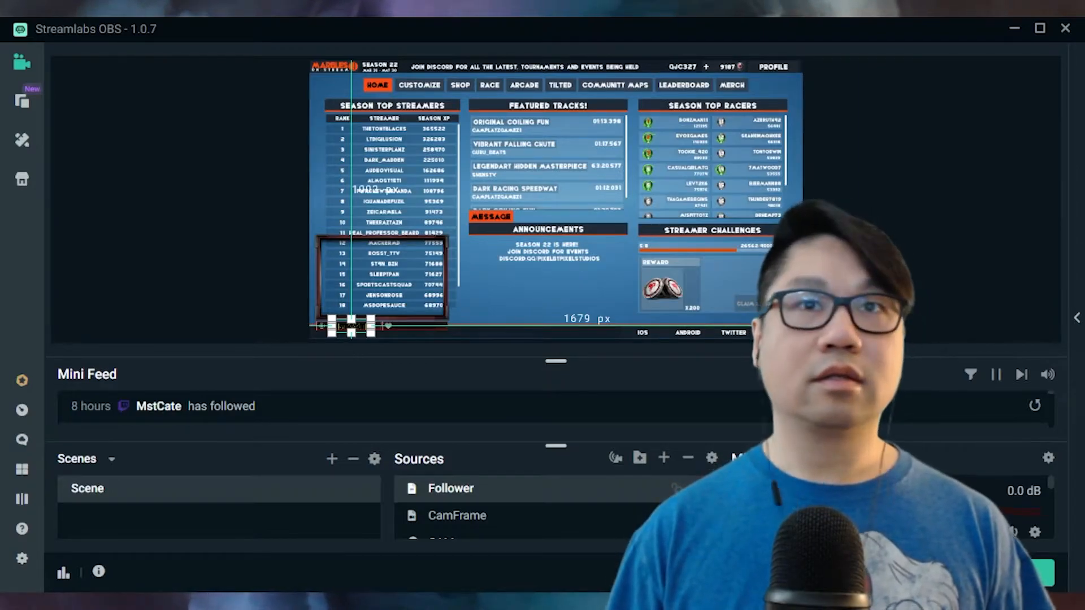
pyautogui.press('Escape')
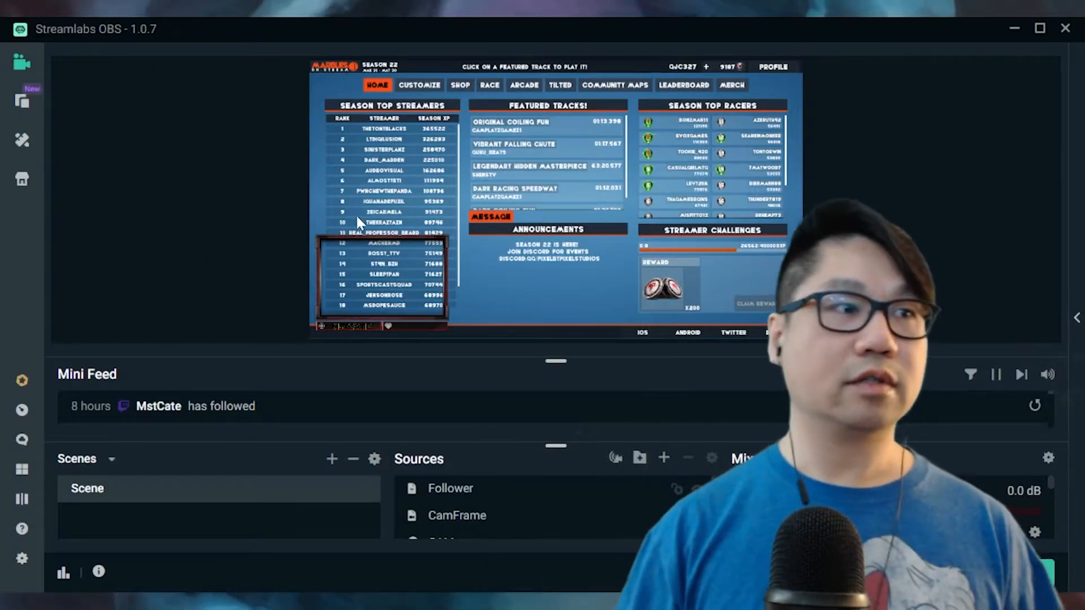
# Nudge the Follower label right into the heart bar beneath the camera frame, about 344 px from the canvas's left edge
pyautogui.click(359, 324)
pyautogui.press('Right')
pyautogui.press('Right')
pyautogui.press('Right')
pyautogui.press('Right')
pyautogui.press('Right')
pyautogui.press('Right')
pyautogui.press('Right')
pyautogui.press('Right')
pyautogui.press('Right')
pyautogui.press('Right')
pyautogui.press('Right')
pyautogui.press('Right')
pyautogui.press('Right')
pyautogui.press('Right')
pyautogui.press('Right')
pyautogui.press('Right')
pyautogui.press('Right')
pyautogui.press('Right')
pyautogui.press('Right')
pyautogui.press('Right')
pyautogui.press('Right')
pyautogui.press('Right')
pyautogui.press('Right')
pyautogui.press('Right')
pyautogui.press('Right')
pyautogui.press('Right')
pyautogui.press('Right')
pyautogui.press('Right')
pyautogui.press('Right')
pyautogui.press('Right')
pyautogui.press('Right')
pyautogui.press('Right')
pyautogui.press('Right')
pyautogui.press('Right')
pyautogui.press('Right')
pyautogui.press('Right')
pyautogui.press('Right')
pyautogui.press('Right')
pyautogui.press('Right')
pyautogui.press('Right')
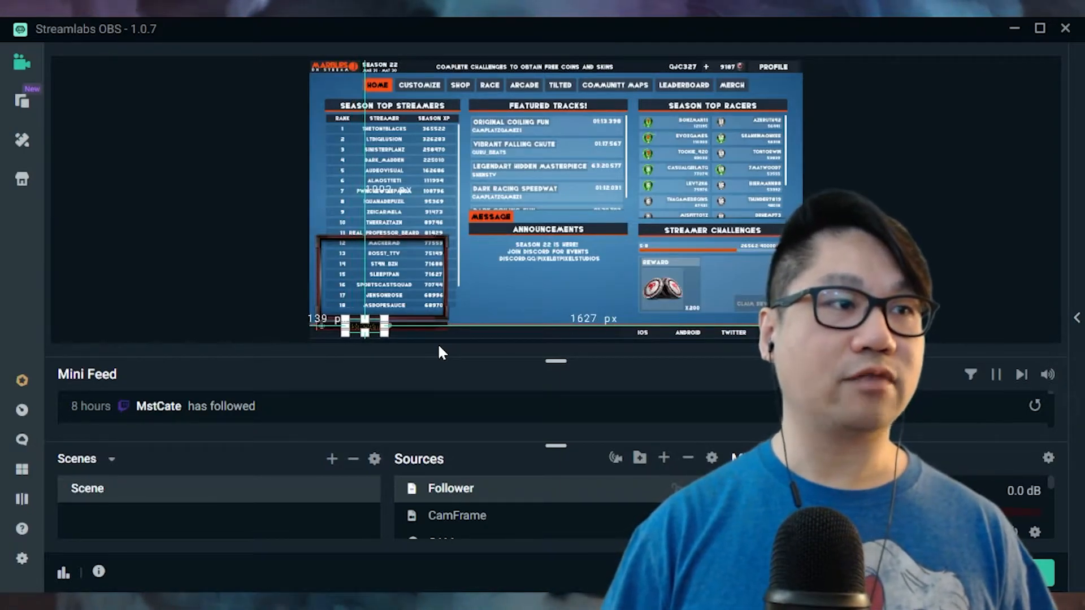
pyautogui.press('Right')
pyautogui.press('Right')
pyautogui.press('Right')
pyautogui.press('Right')
pyautogui.press('Right')
pyautogui.press('Right')
pyautogui.press('Right')
pyautogui.press('Right')
pyautogui.press('Right')
pyautogui.press('Right')
pyautogui.press('Right')
pyautogui.press('Right')
pyautogui.press('Right')
pyautogui.press('Right')
pyautogui.press('Right')
pyautogui.press('Right')
pyautogui.press('Right')
pyautogui.press('Right')
pyautogui.press('Right')
pyautogui.press('Right')
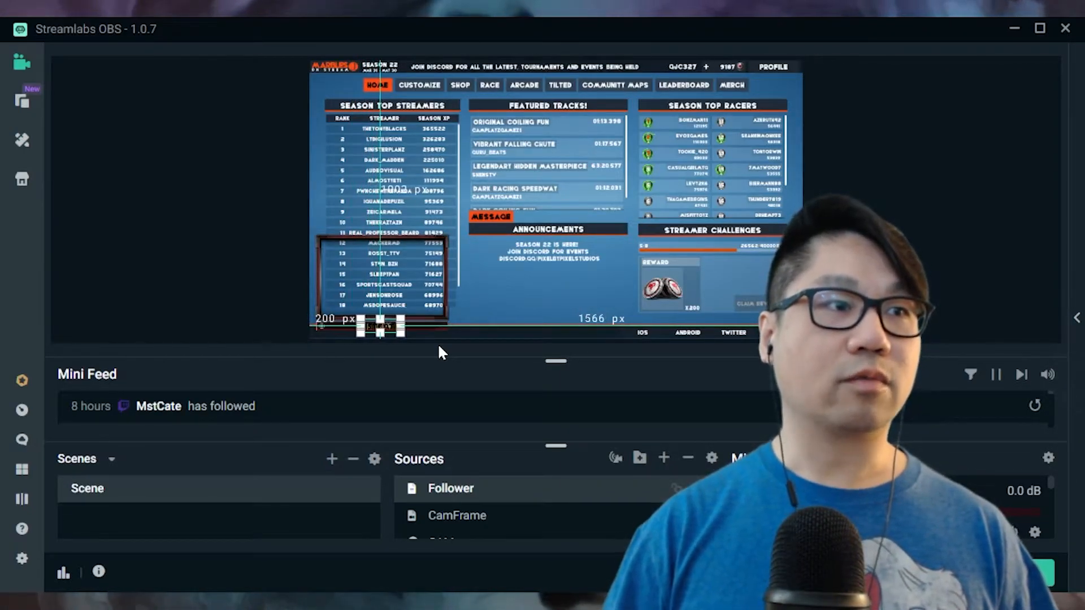
pyautogui.press('Right')
pyautogui.press('Right')
pyautogui.press('Right')
pyautogui.press('Right')
pyautogui.press('Right')
pyautogui.press('Right')
pyautogui.press('Right')
pyautogui.press('Right')
pyautogui.press('Right')
pyautogui.press('Right')
pyautogui.press('Right')
pyautogui.press('Right')
pyautogui.press('Right')
pyautogui.press('Right')
pyautogui.press('Right')
pyautogui.press('Right')
pyautogui.press('Right')
pyautogui.press('Right')
pyautogui.press('Right')
pyautogui.press('Right')
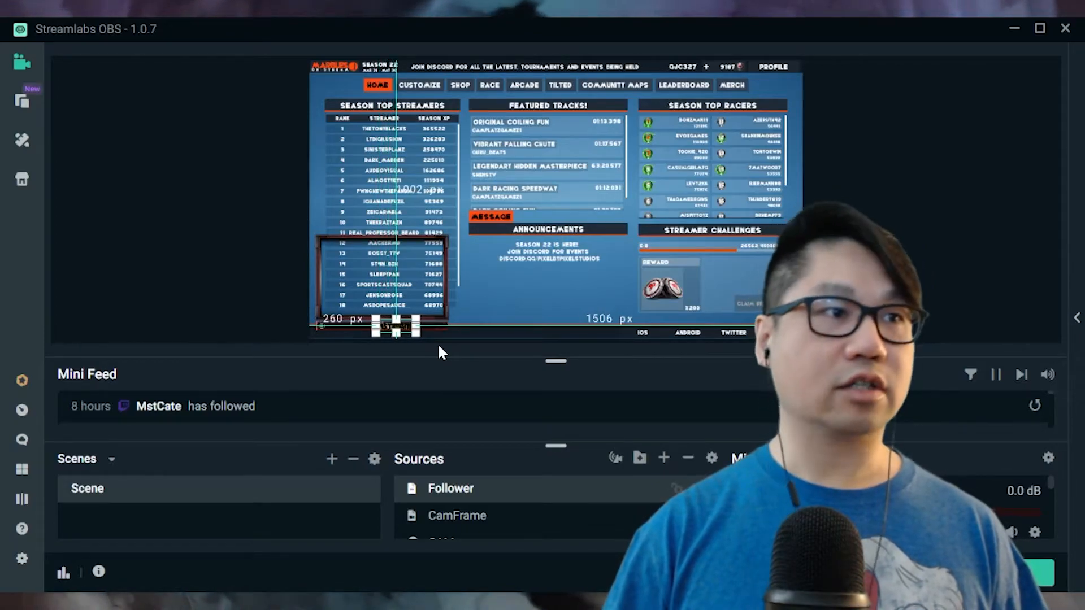
pyautogui.press('Right')
pyautogui.press('Right')
pyautogui.press('Right')
pyautogui.press('Right')
pyautogui.press('Right')
pyautogui.press('Right')
pyautogui.press('Right')
pyautogui.press('Right')
pyautogui.press('Right')
pyautogui.press('Right')
pyautogui.press('Right')
pyautogui.press('Right')
pyautogui.press('Right')
pyautogui.press('Right')
pyautogui.press('Right')
pyautogui.press('Right')
pyautogui.press('Right')
pyautogui.press('Right')
pyautogui.press('Right')
pyautogui.press('Right')
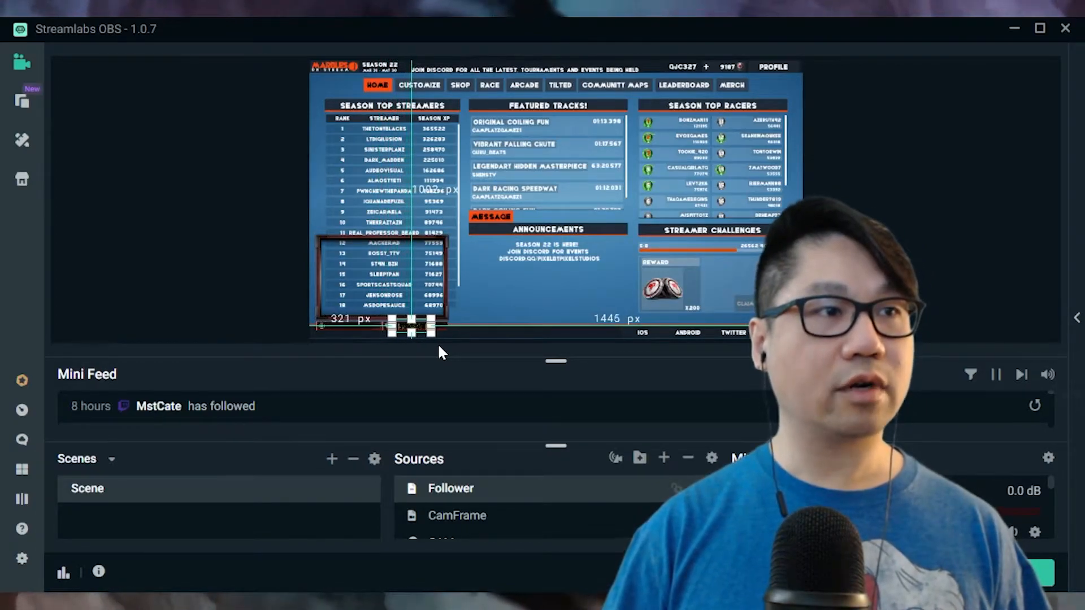
pyautogui.press('Right')
pyautogui.press('Right')
pyautogui.press('Right')
pyautogui.press('Right')
pyautogui.press('Right')
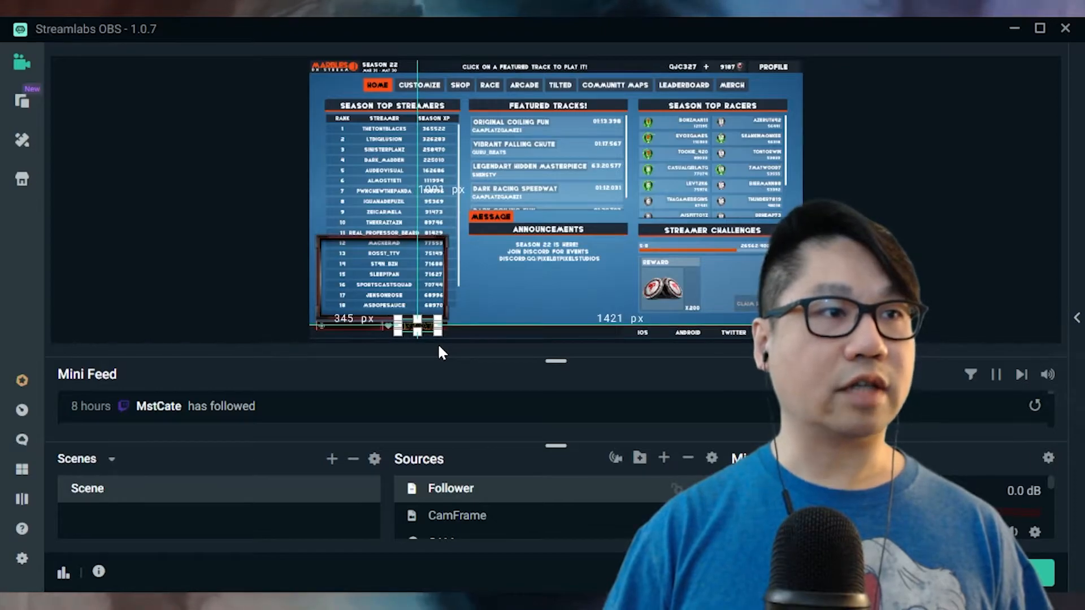
pyautogui.press('Left')
pyautogui.press('Left')
pyautogui.press('Left')
pyautogui.press('Left')
pyautogui.press('Left')
pyautogui.press('Left')
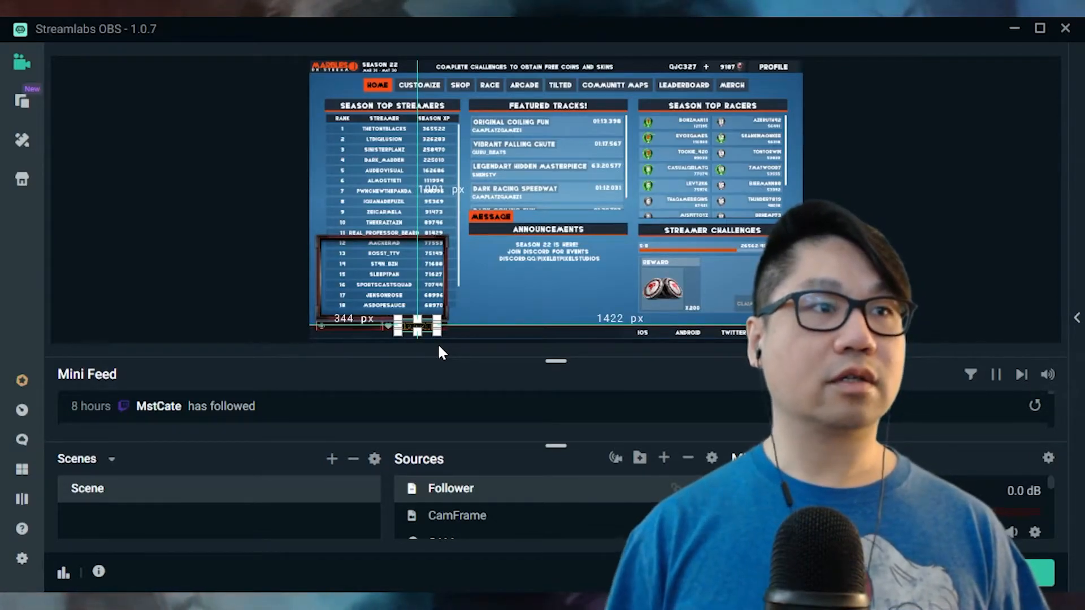
pyautogui.click(944, 249)
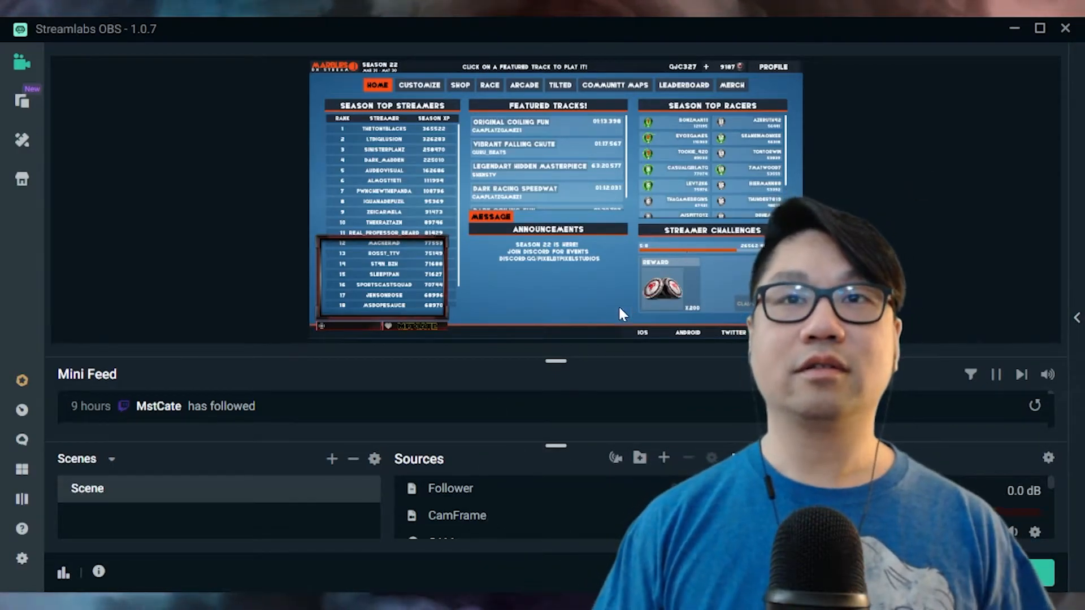
# Shrink the scene preview and enlarge the sources area until all four sources are listed
pyautogui.moveTo(556, 362); pyautogui.dragTo(560, 326)
pyautogui.moveTo(548, 444); pyautogui.dragTo(553, 435)
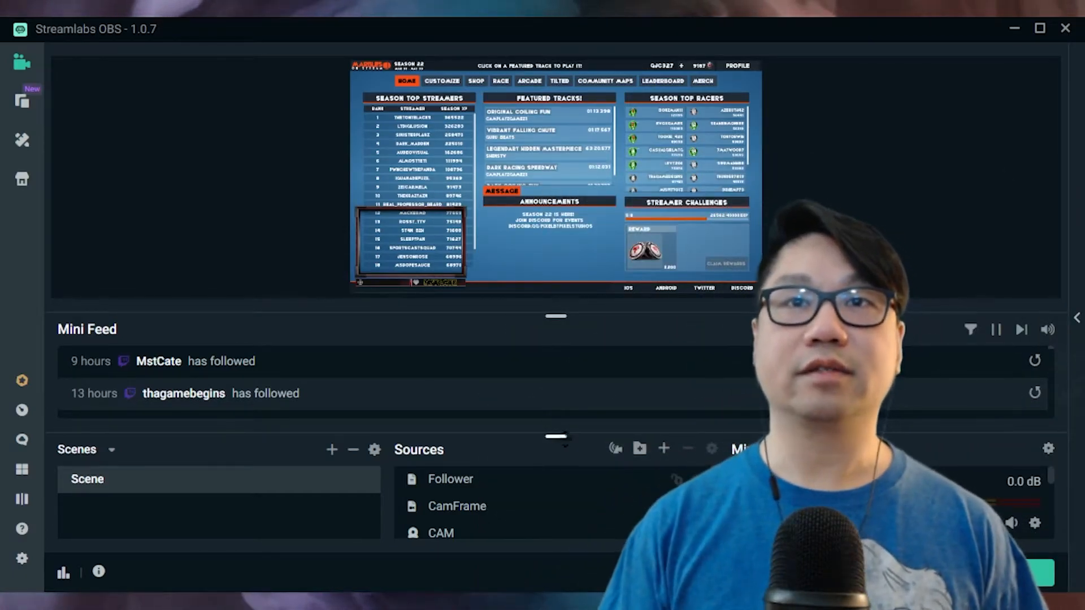
pyautogui.moveTo(558, 438); pyautogui.dragTo(557, 393)
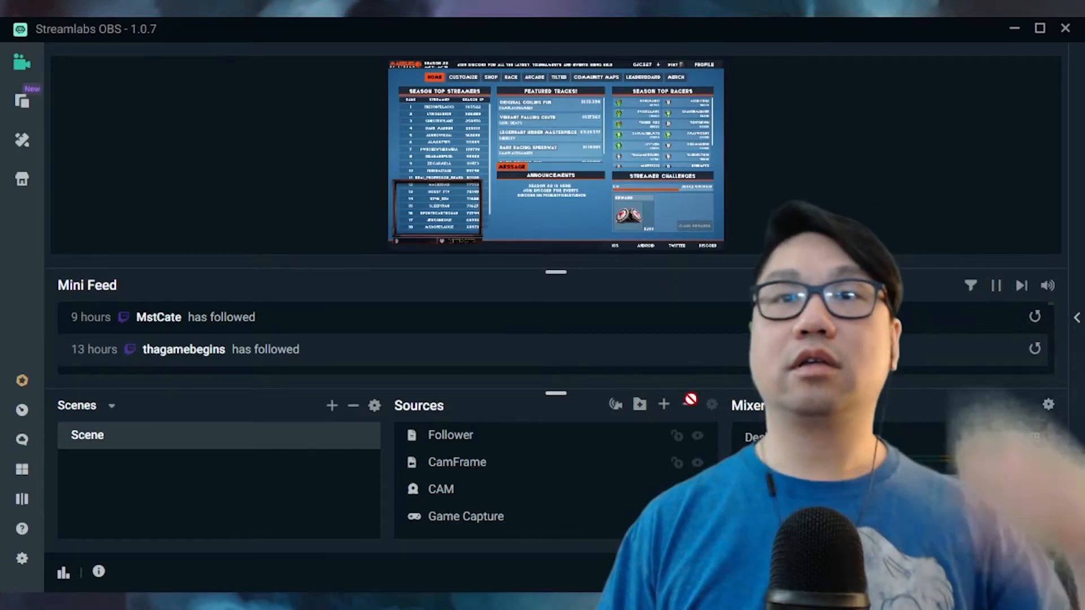
# Add a new Text (GDI+) source named Ticker to the scene
pyautogui.click(664, 406)
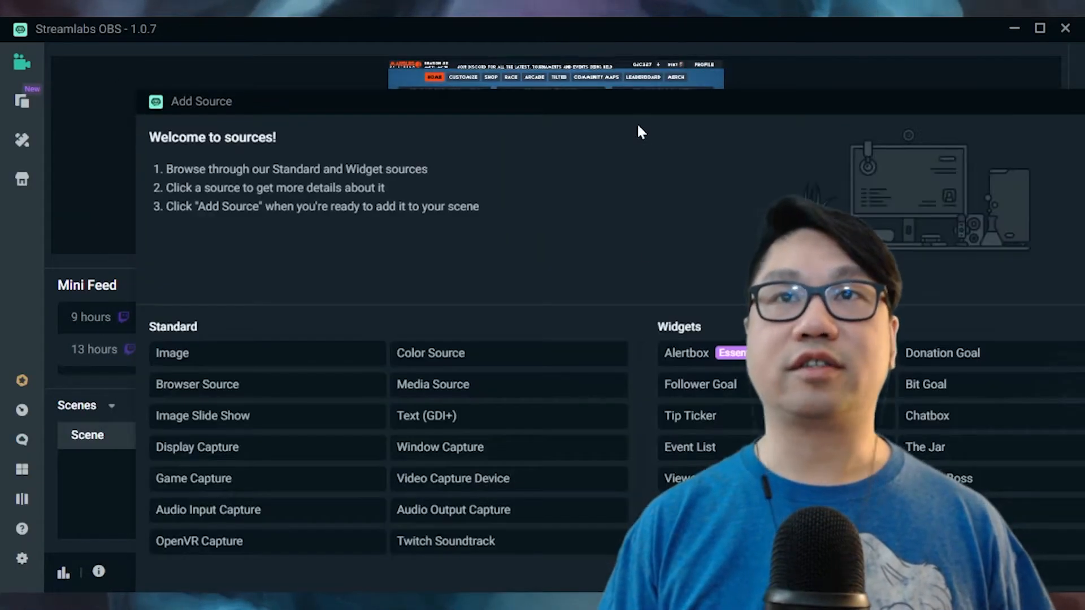
pyautogui.moveTo(621, 106); pyautogui.dragTo(512, 17)
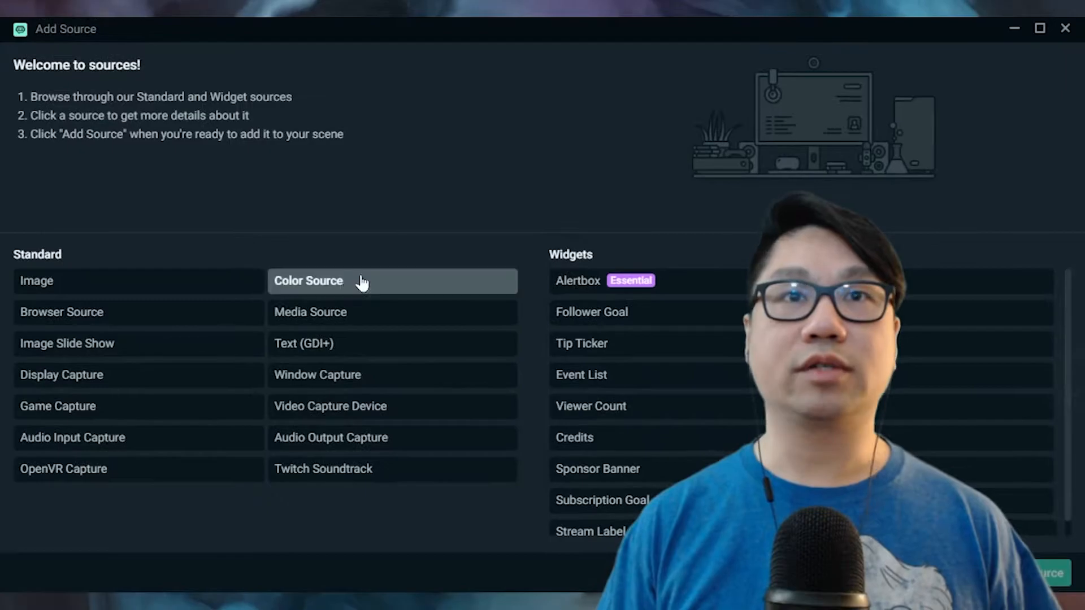
pyautogui.doubleClick(310, 343)
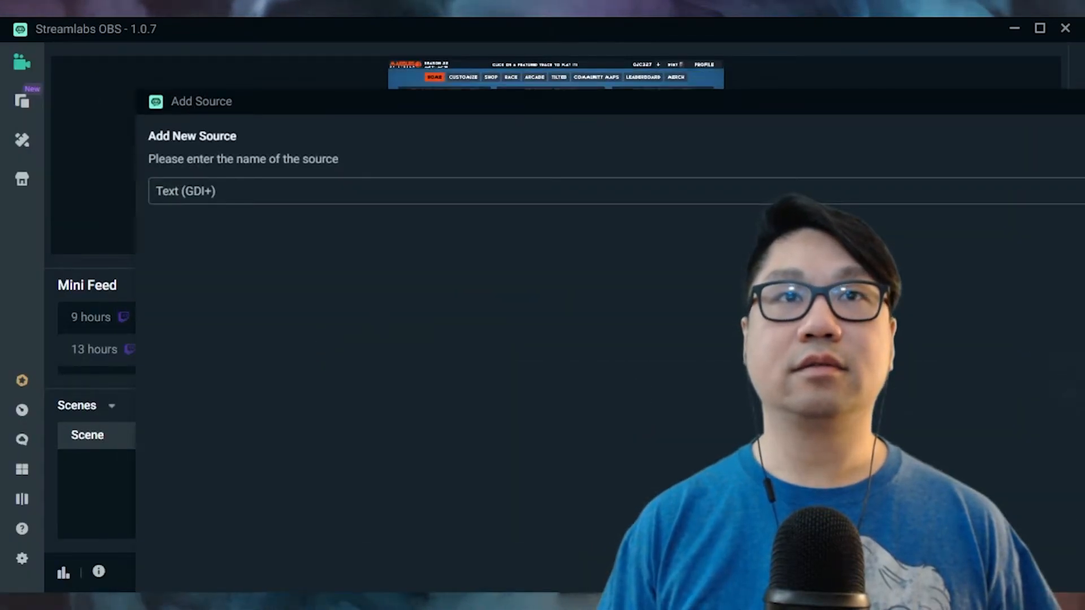
pyautogui.moveTo(220, 191); pyautogui.dragTo(52, 199)
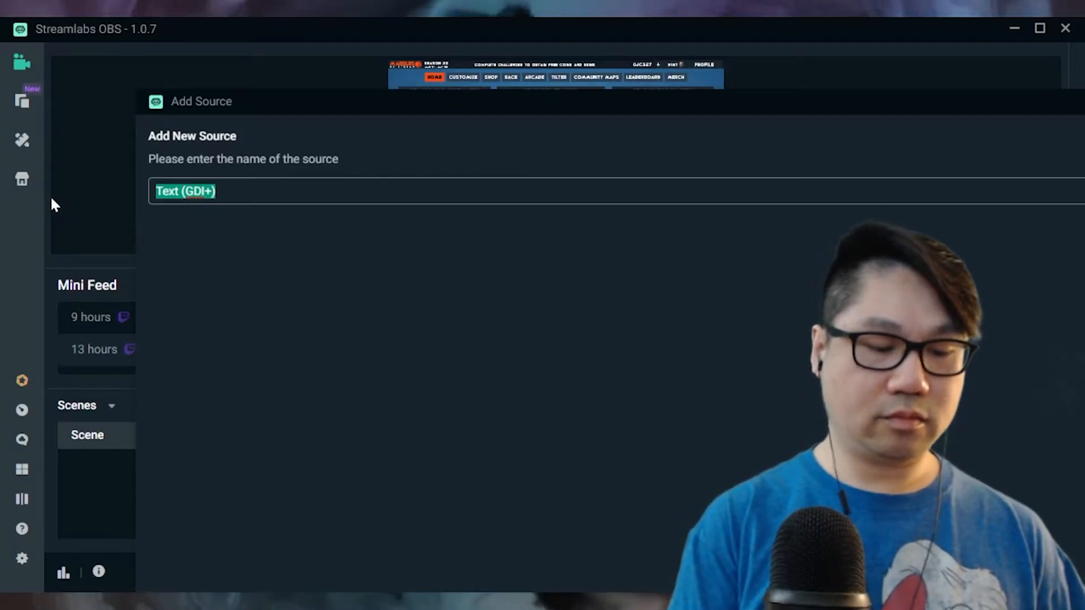
pyautogui.write('Ticker')
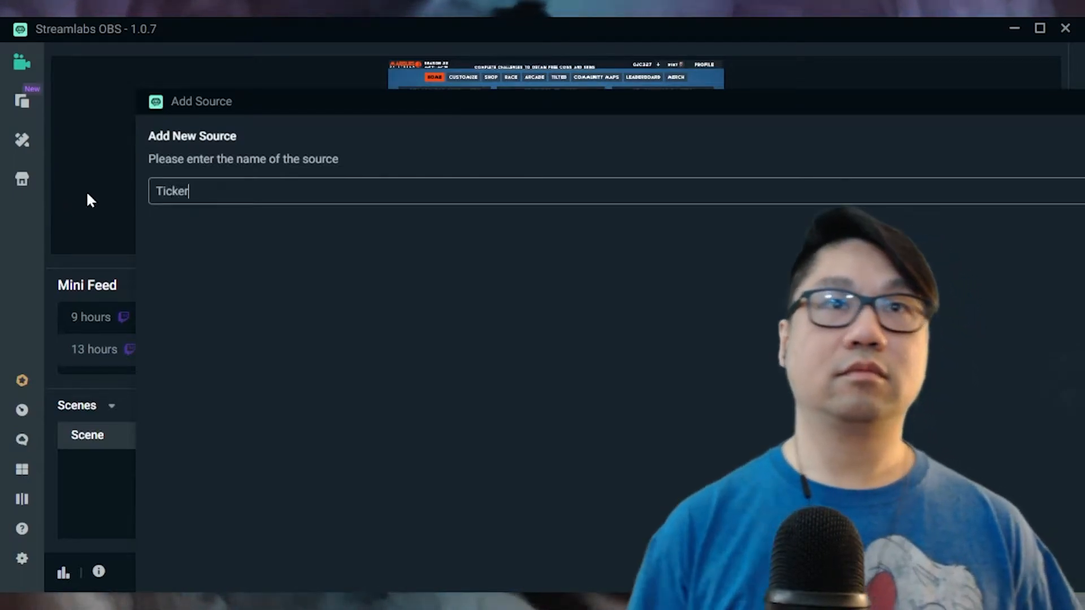
pyautogui.doubleClick(373, 102)
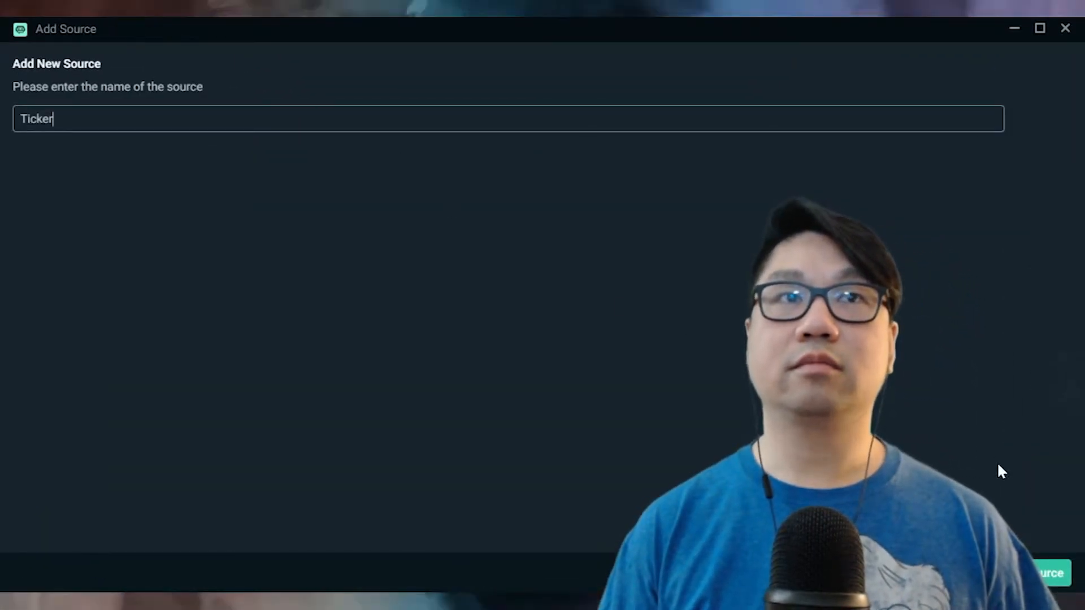
pyautogui.click(1051, 572)
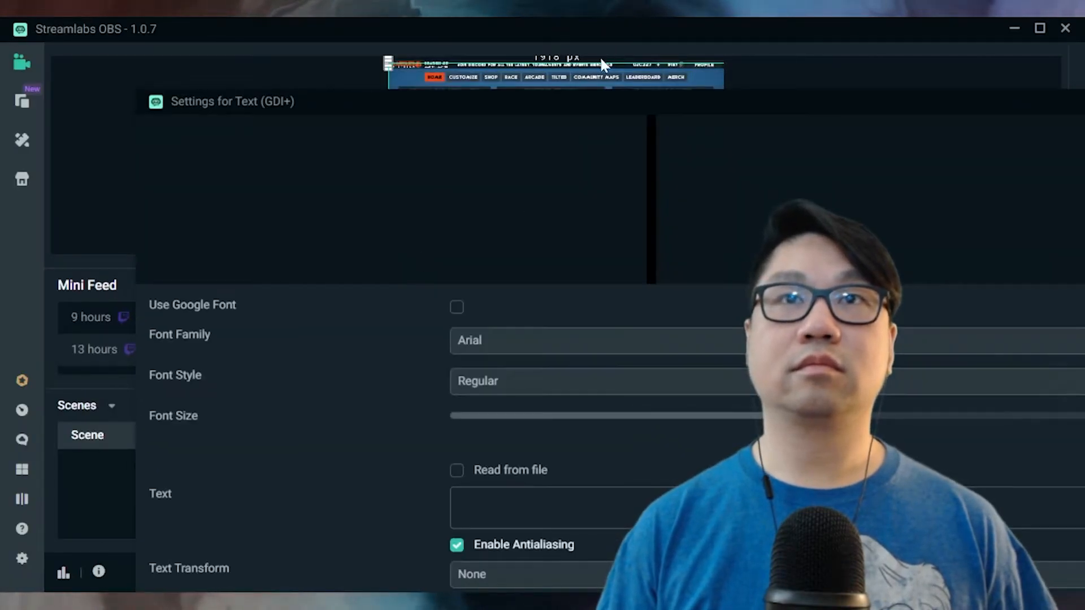
# Set the Ticker text's font family to Bangers
pyautogui.doubleClick(483, 73)
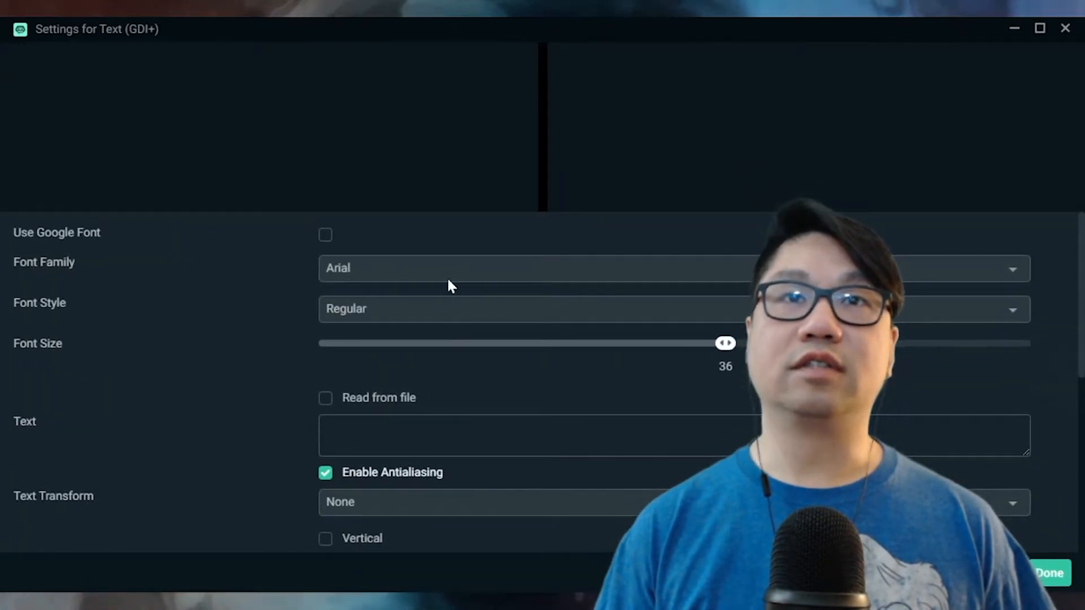
pyautogui.click(404, 270)
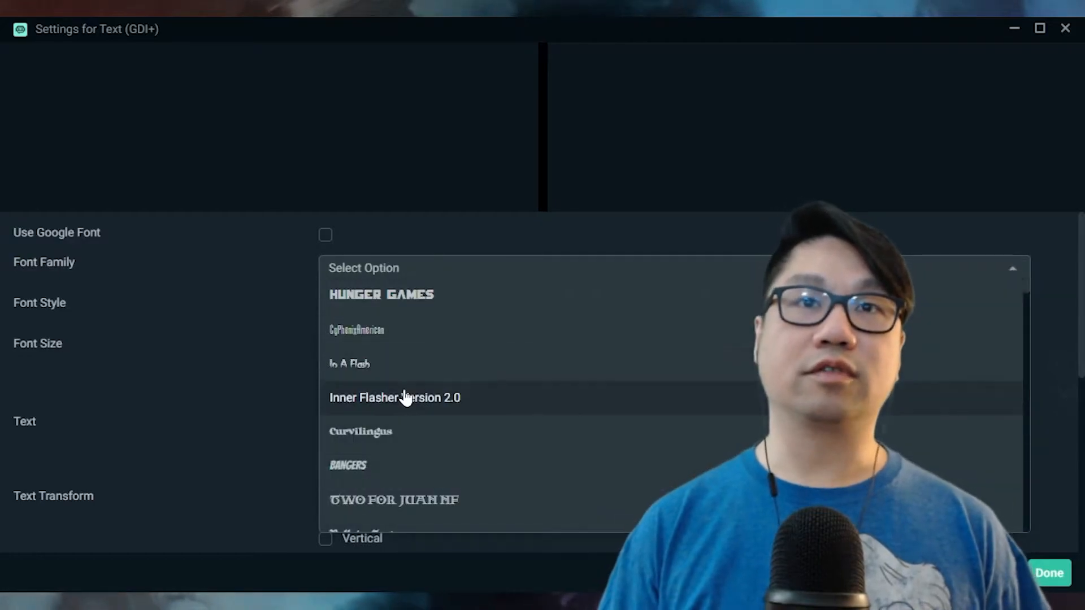
pyautogui.click(388, 464)
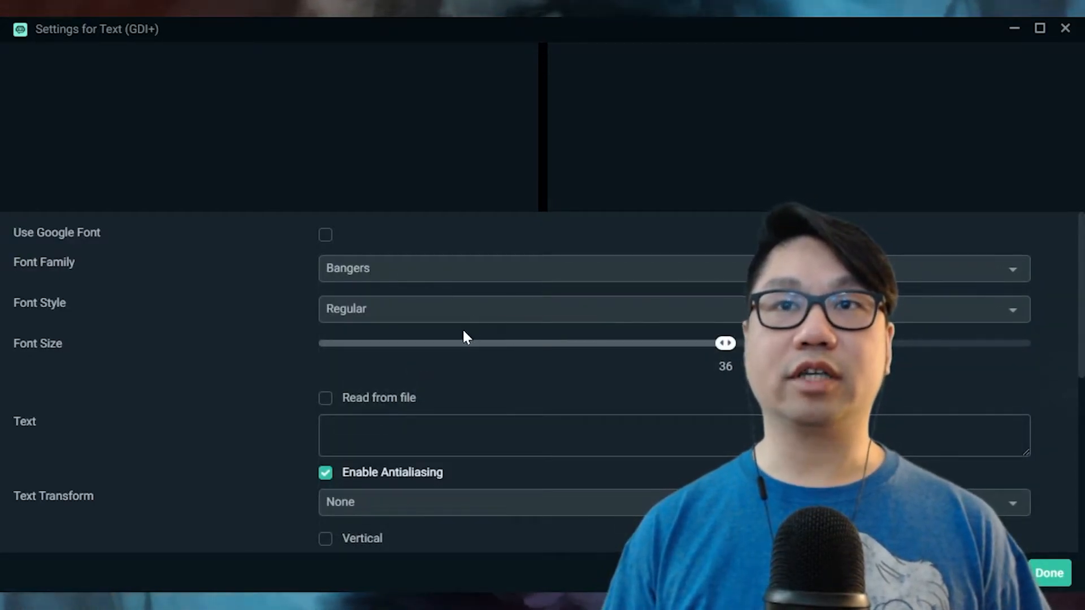
# Enter "Make sure to Follow My Youtube !YT ***" as the opening message of the Ticker text
pyautogui.click(328, 431)
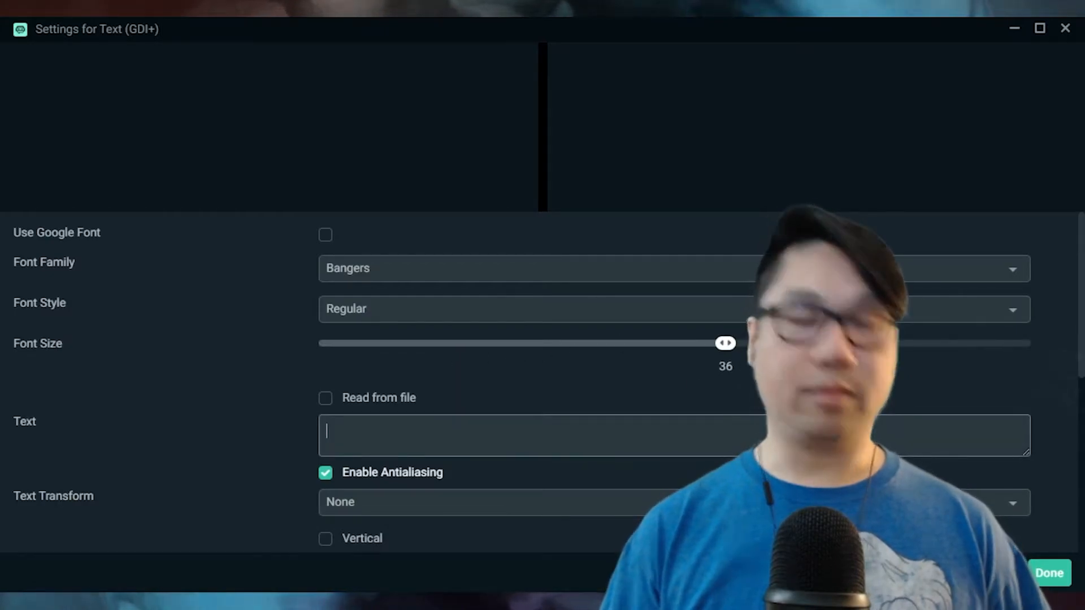
pyautogui.write('Make sur')
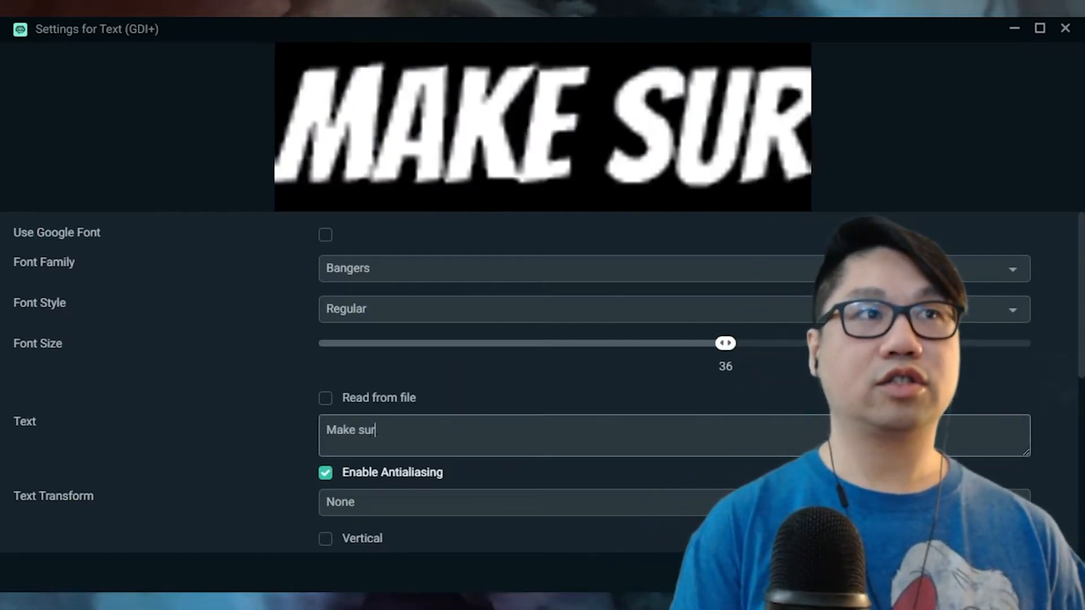
pyautogui.write('e to Follow M')
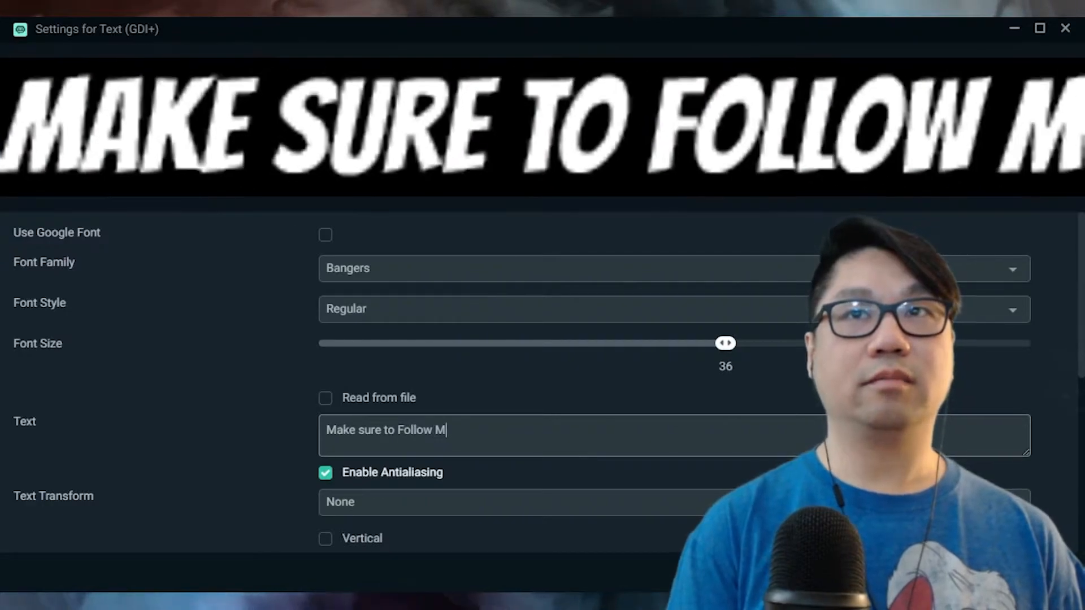
pyautogui.write('y Youtube')
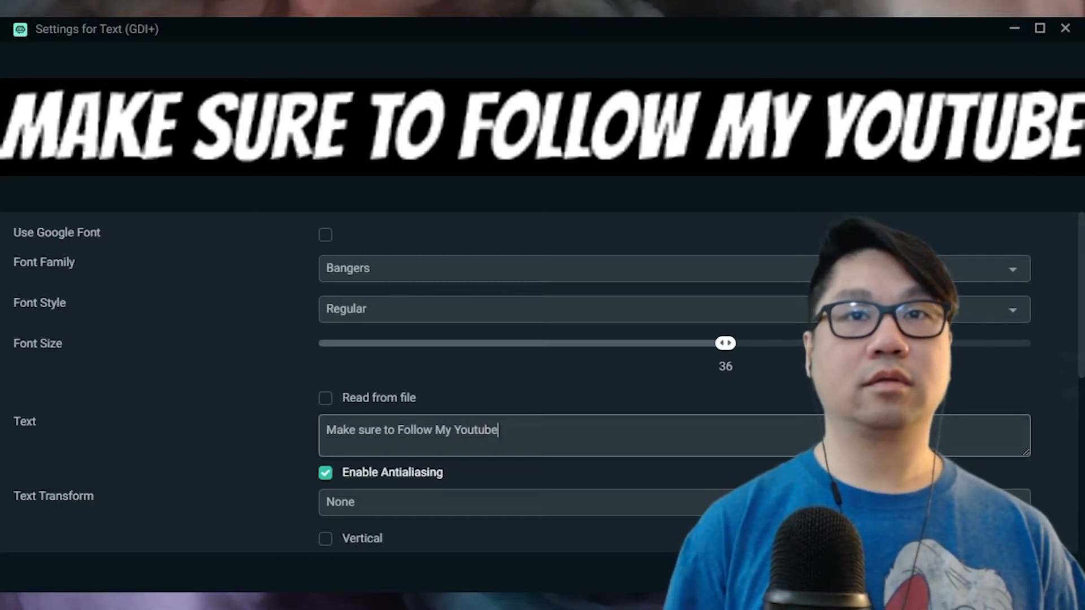
pyautogui.write('!YT')
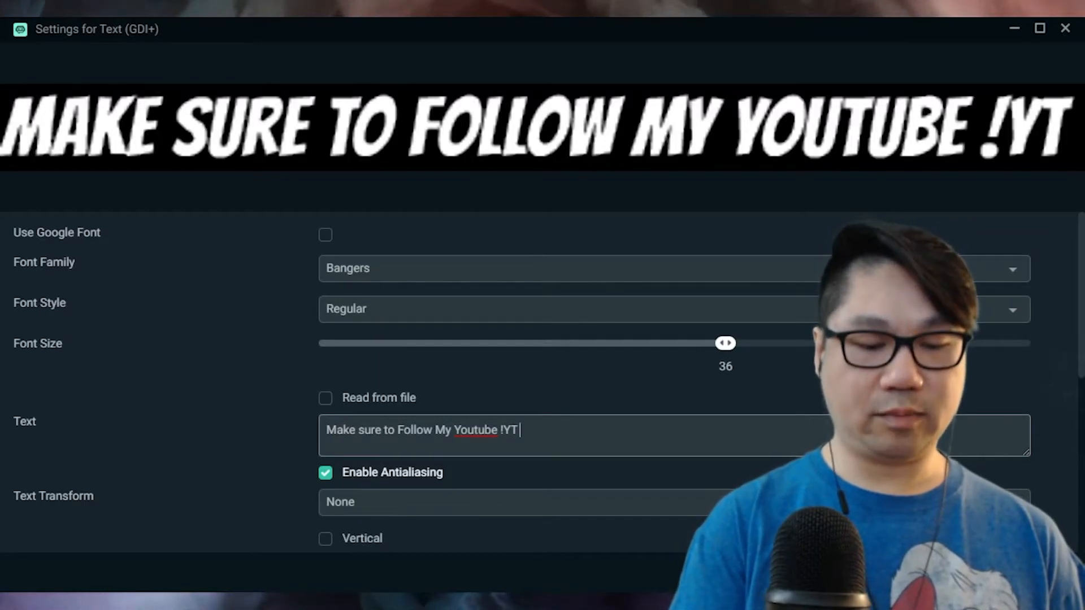
pyautogui.write(' ***')
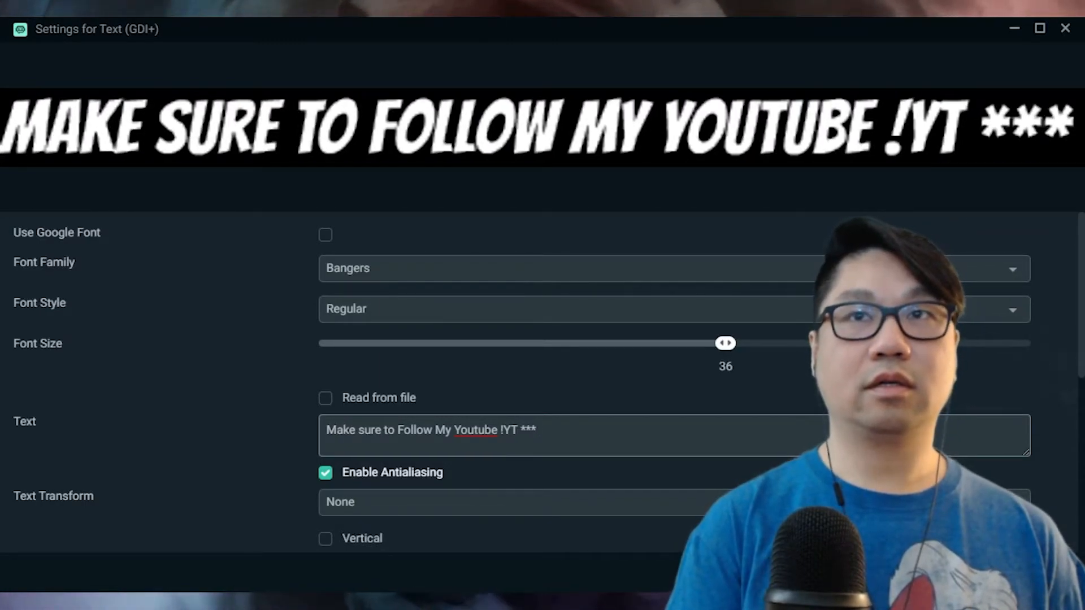
# Append "Check out Thebrassmachine @ twitch.tv" to the Ticker text after the asterisks
pyautogui.write(' Chekc')
pyautogui.press('BackSpace')
pyautogui.press('BackSpace')
pyautogui.write('ck out T')
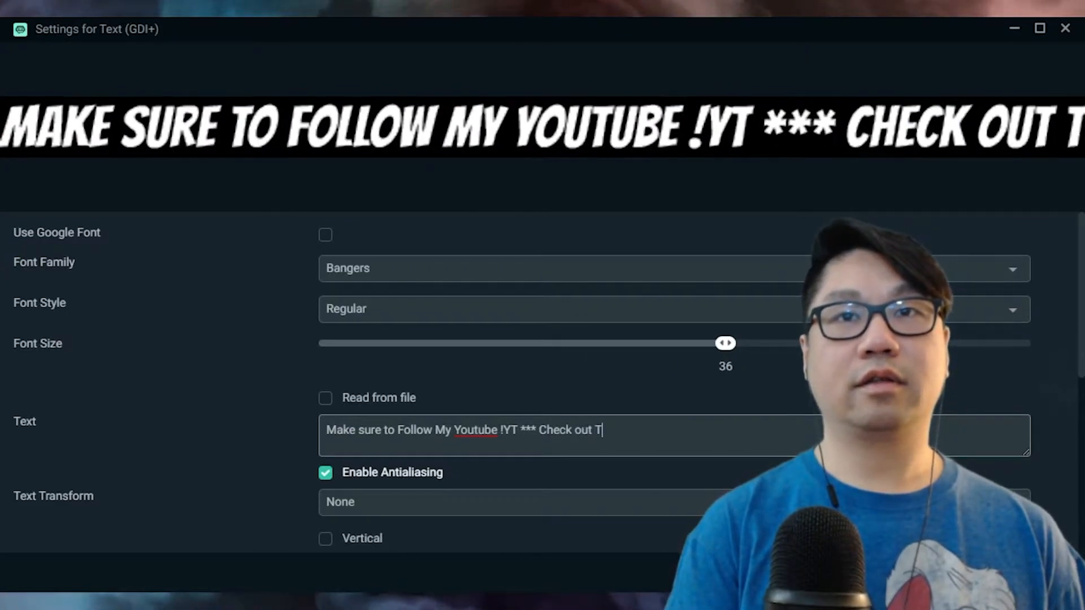
pyautogui.write('hebrassmasc')
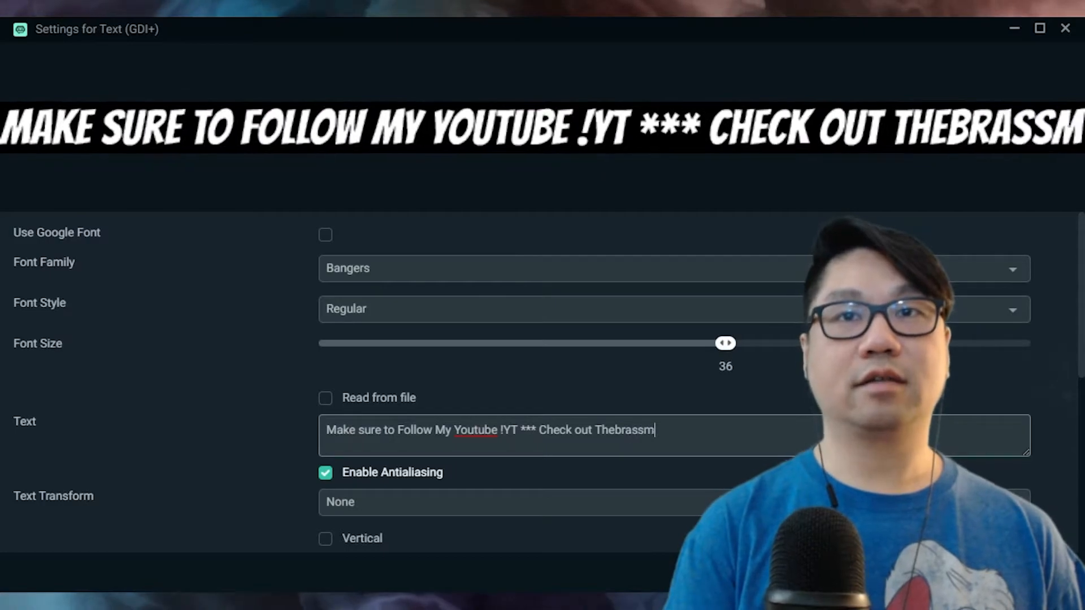
pyautogui.press('BackSpace')
pyautogui.press('BackSpace')
pyautogui.write('chin')
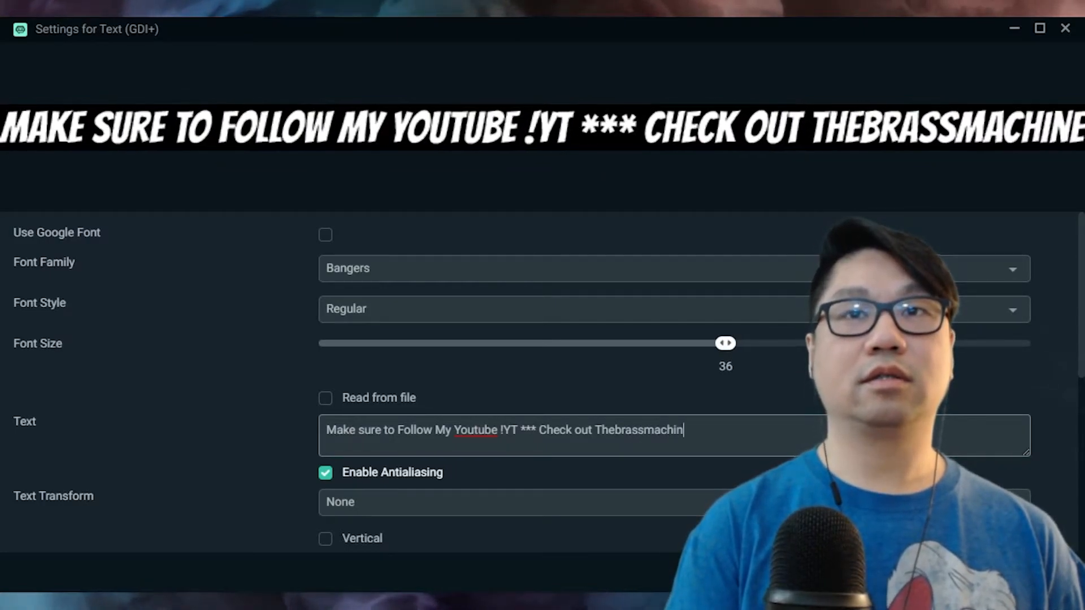
pyautogui.write('e ')
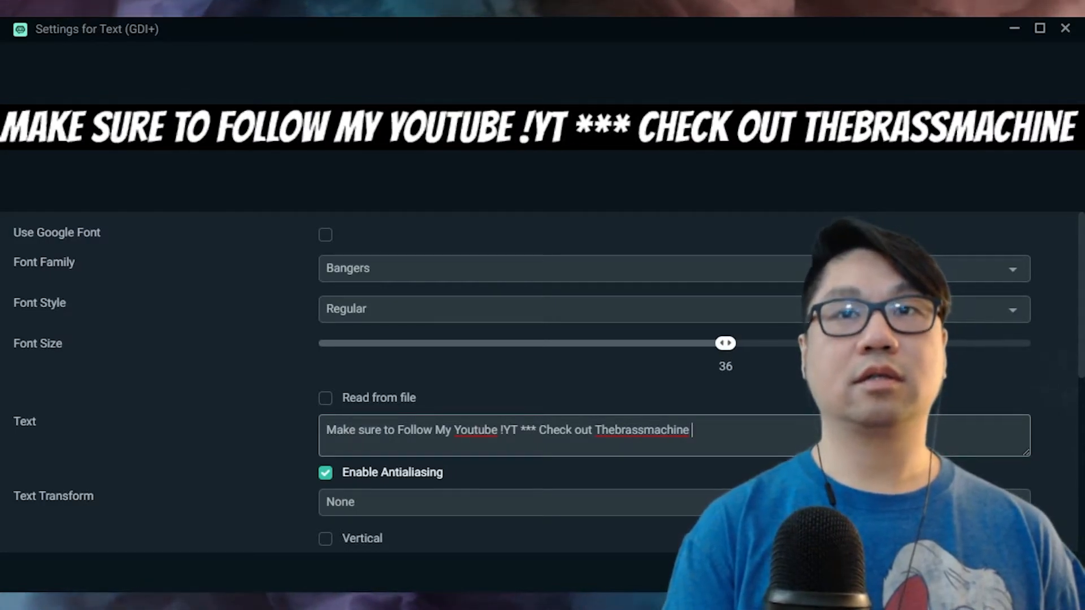
pyautogui.write('#')
pyautogui.press('BackSpace')
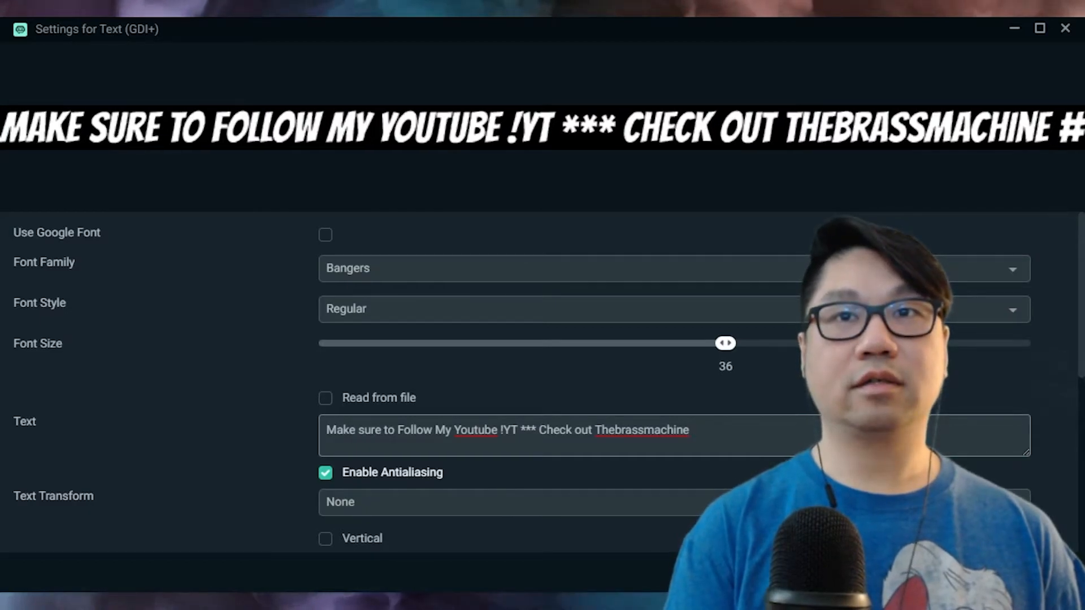
pyautogui.write('@')
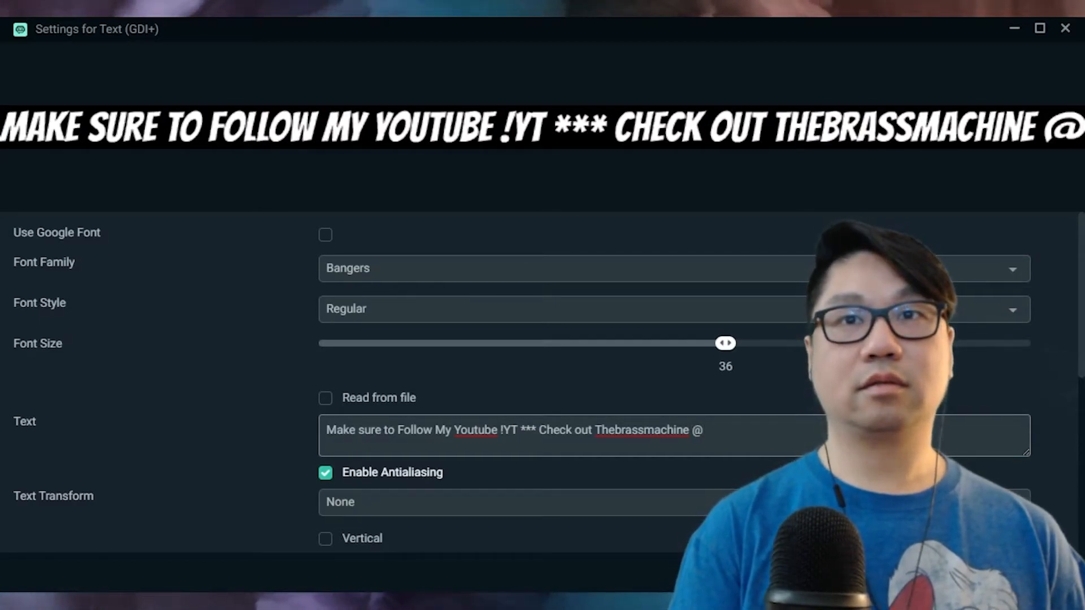
pyautogui.write(' twitch')
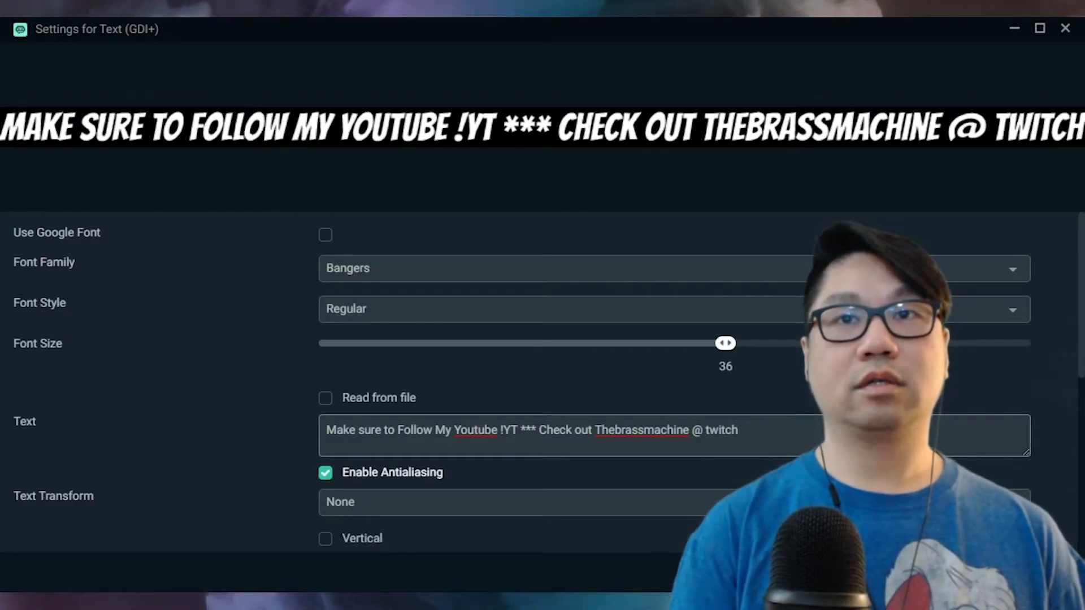
pyautogui.write('.tv')
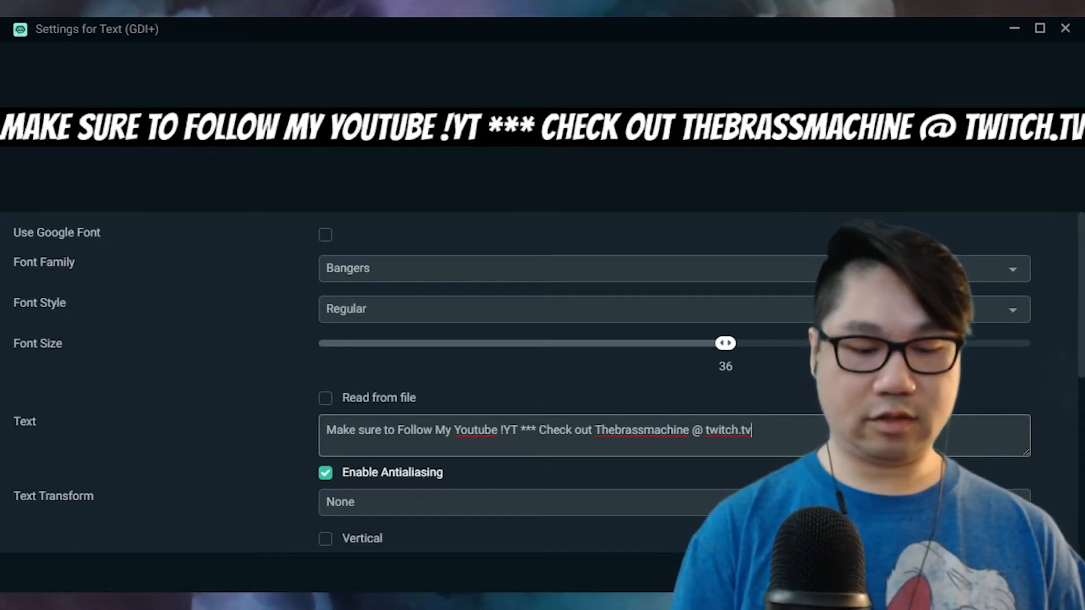
# Complete the ticker text by adding "/thebrassmachine" after "twitch.tv"
pyautogui.write('/thebrass')
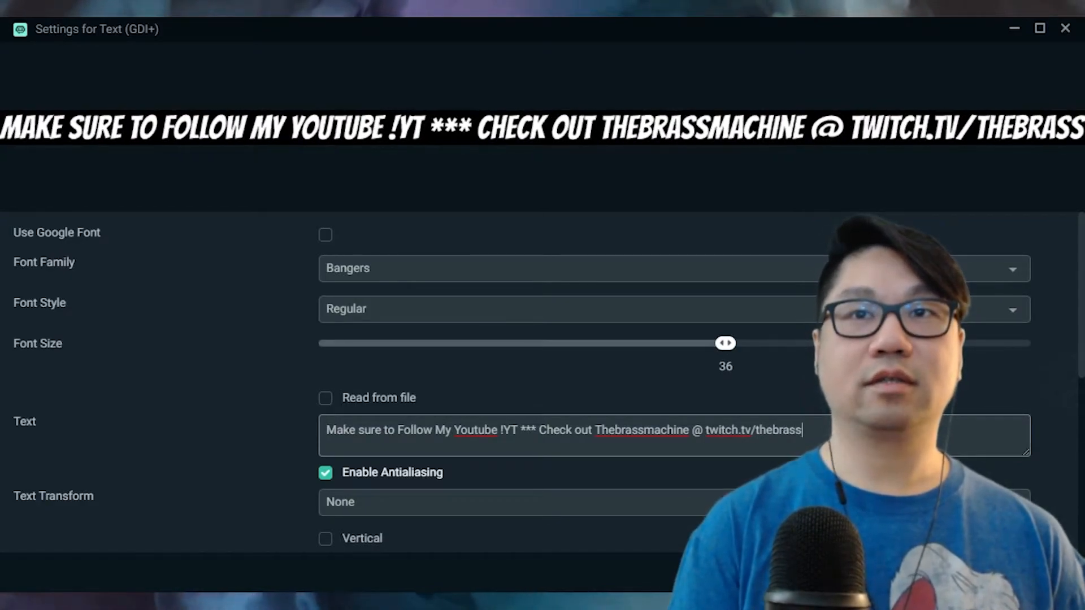
pyautogui.write('machine')
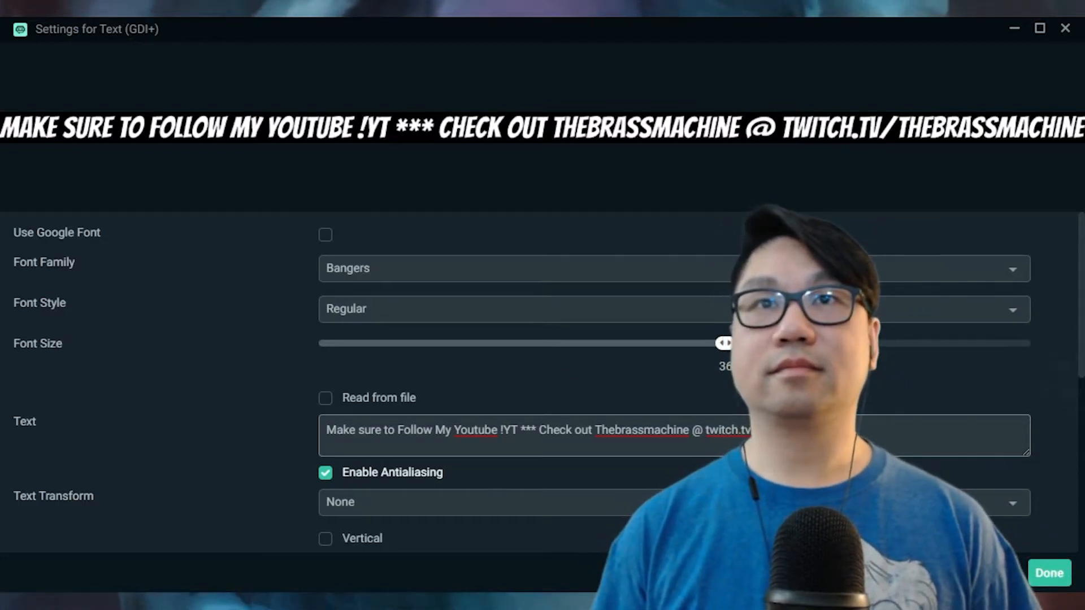
pyautogui.click(1049, 570)
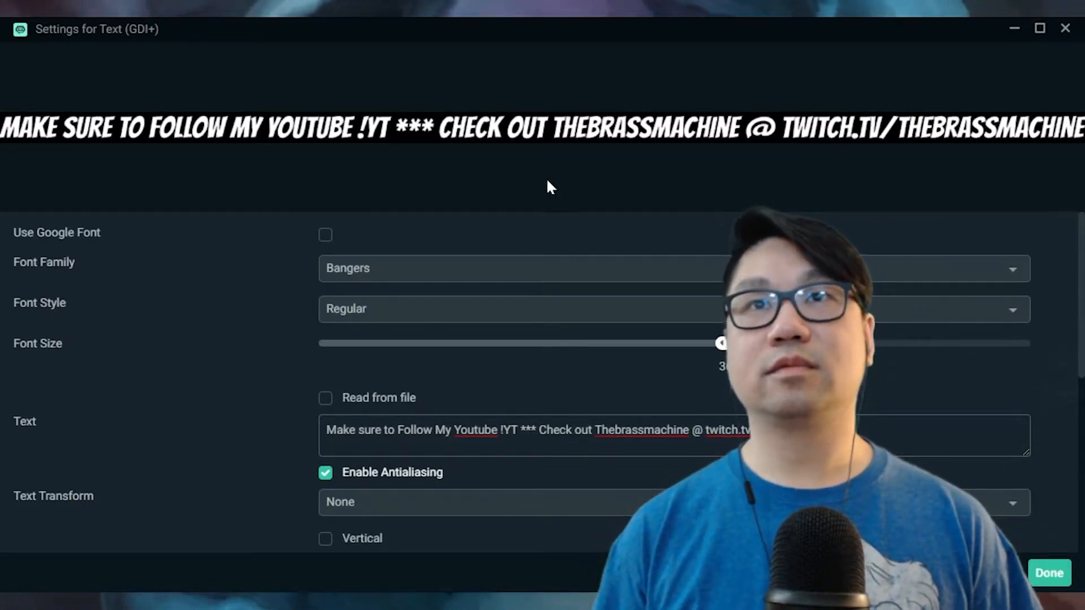
# Set the ticker's text color to the yellow preset F8E71C
pyautogui.scroll(-5, 358, 405)
pyautogui.scroll(-2, 412, 383)
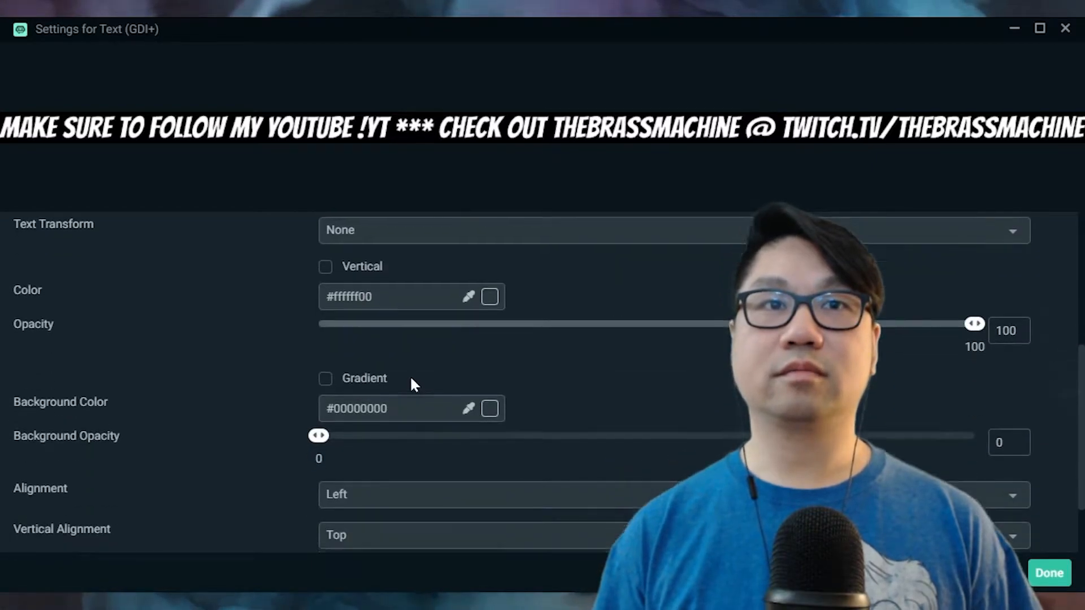
pyautogui.scroll(2, 435, 337)
pyautogui.click(436, 319)
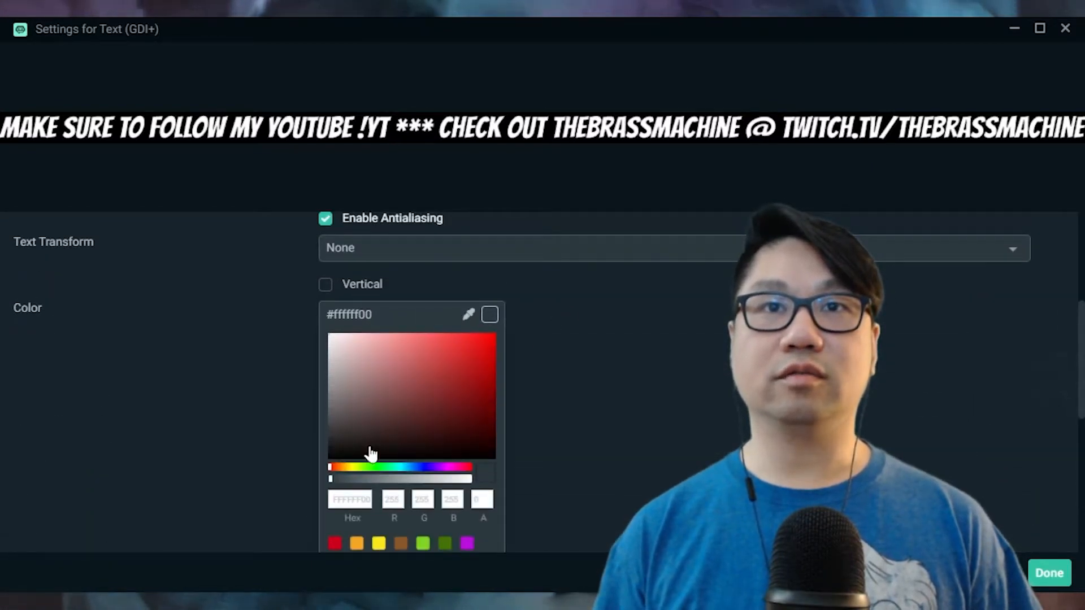
pyautogui.scroll(-3, 368, 453)
pyautogui.click(377, 374)
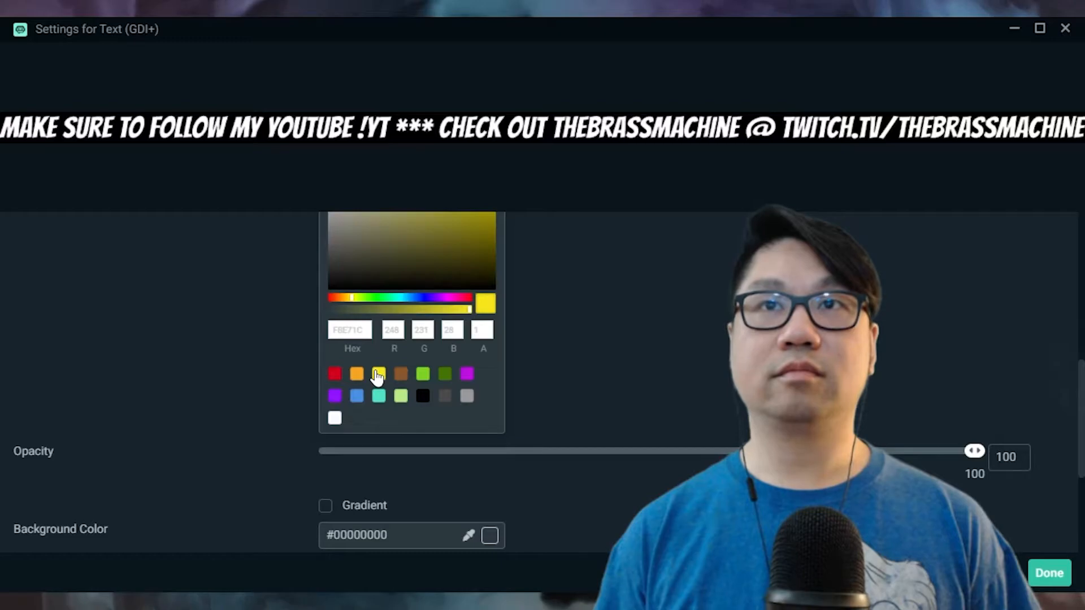
pyautogui.scroll(-3, 636, 396)
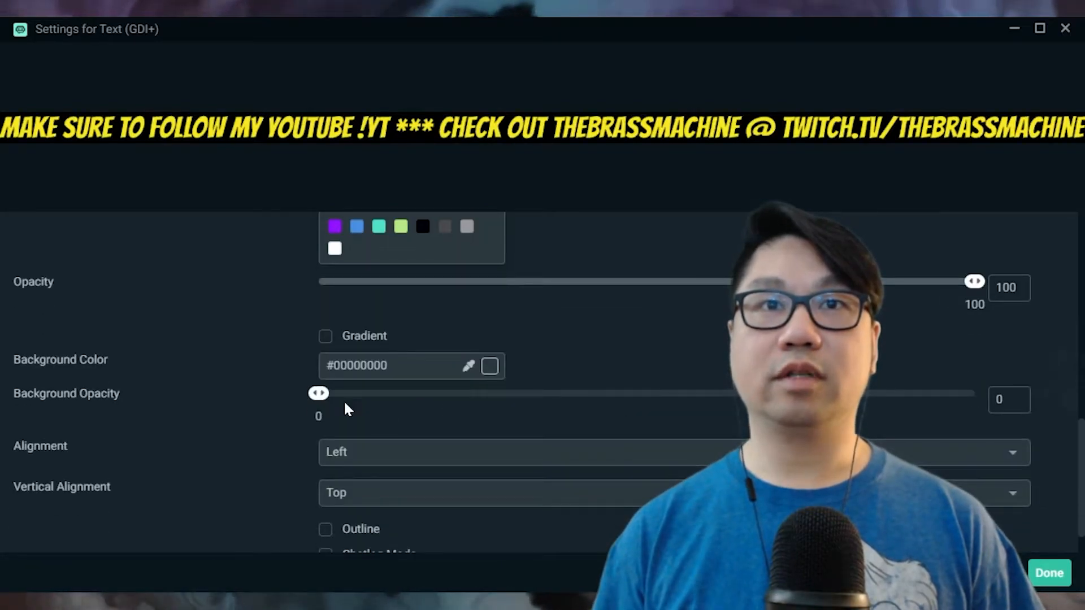
# Enable the ticker text's outline, color it with the red preset, and finish the text settings
pyautogui.scroll(-1, 383, 426)
pyautogui.click(351, 485)
pyautogui.scroll(-2, 417, 461)
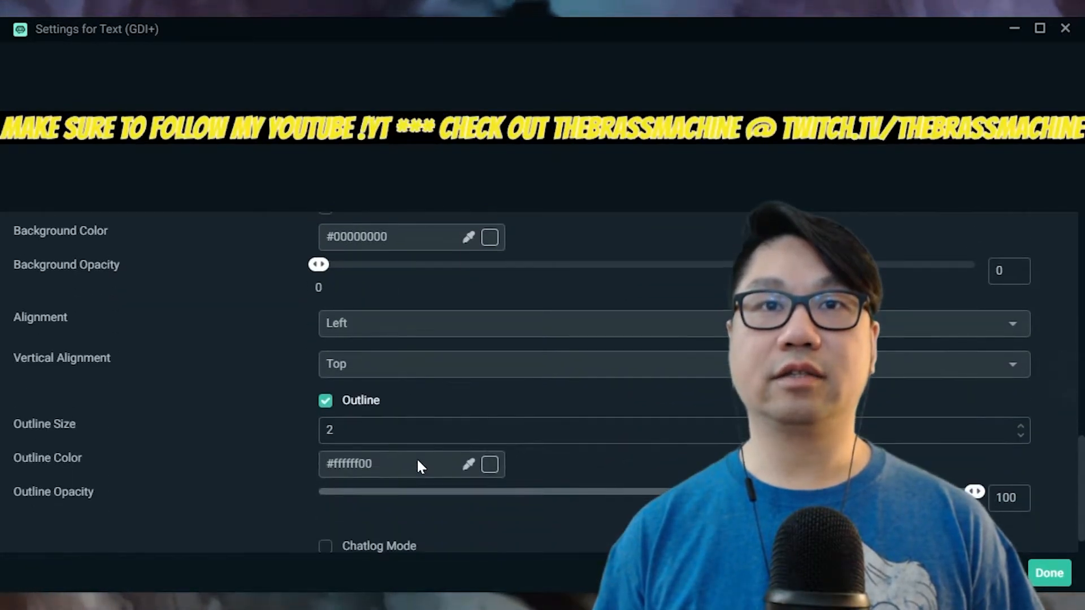
pyautogui.click(489, 428)
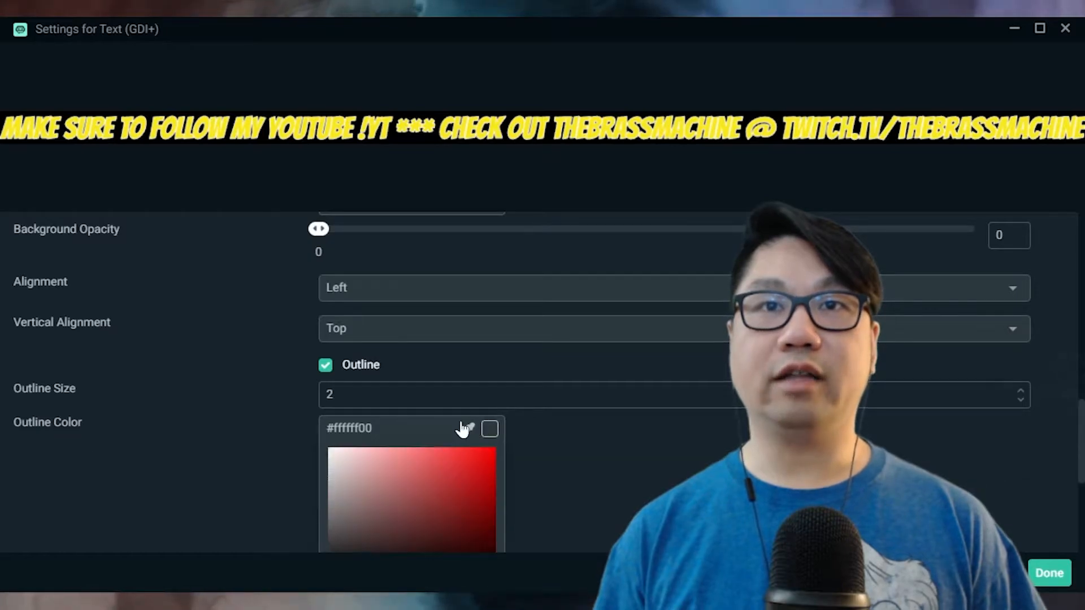
pyautogui.scroll(-3, 441, 452)
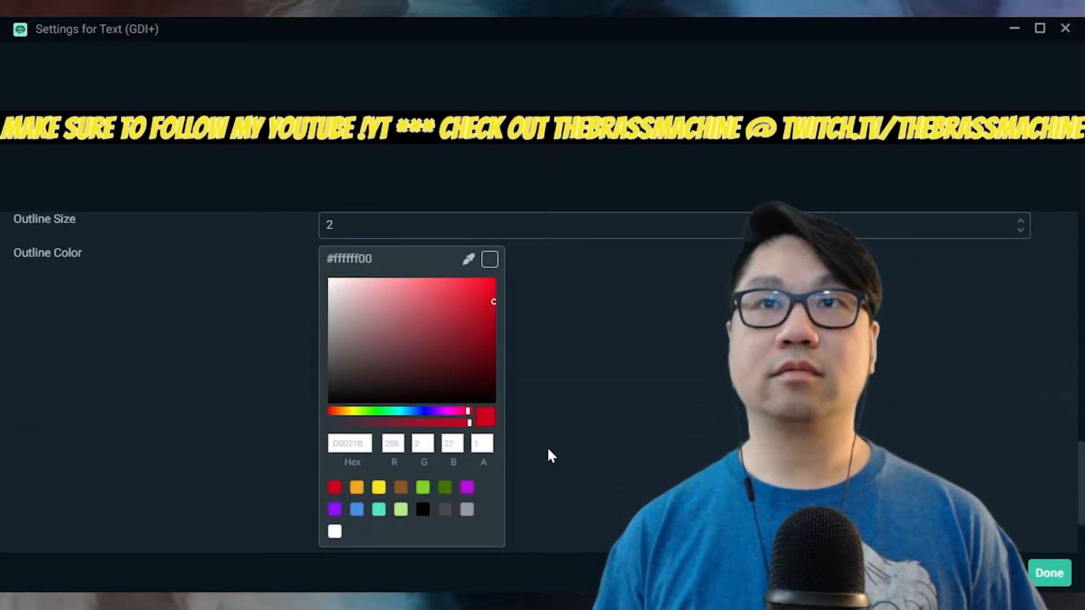
pyautogui.click(1050, 573)
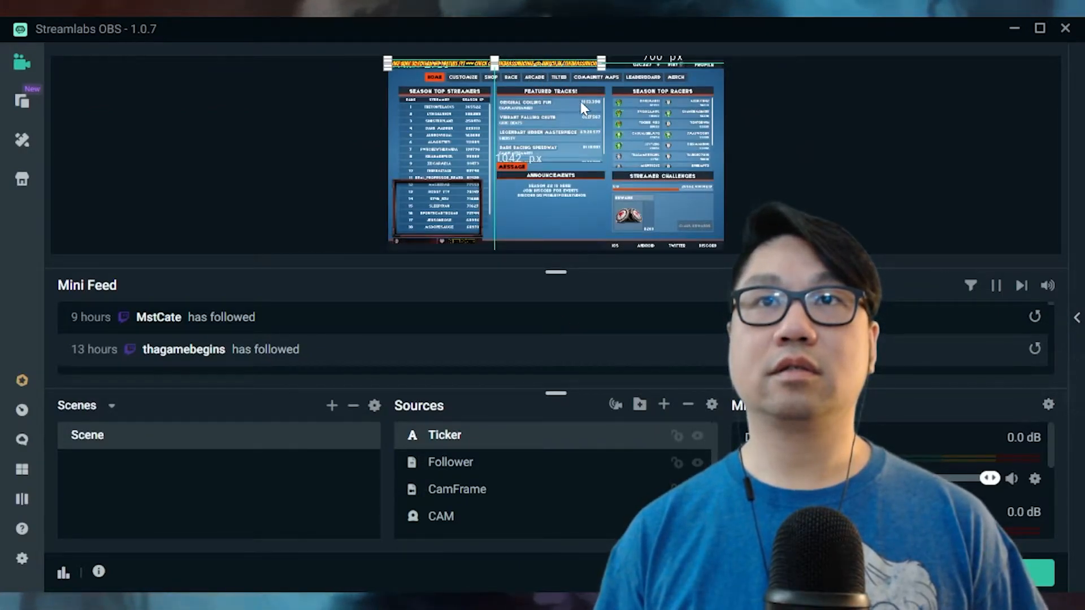
# Move the ticker to the bottom of the canvas beside the camera frame, about 567 px from the left edge, and enlarge it
pyautogui.click(528, 95)
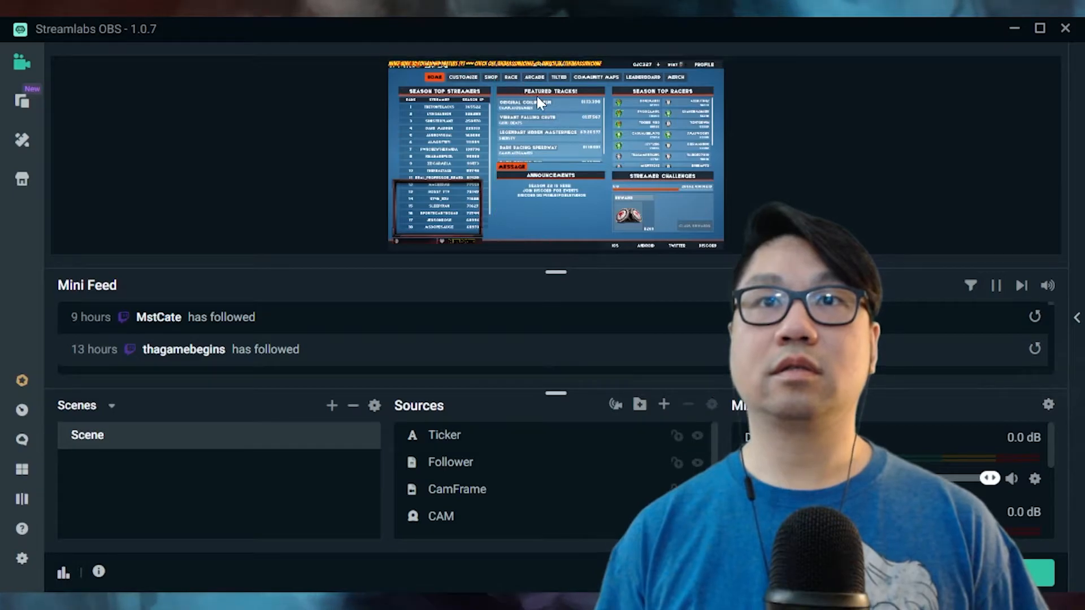
pyautogui.click(457, 60)
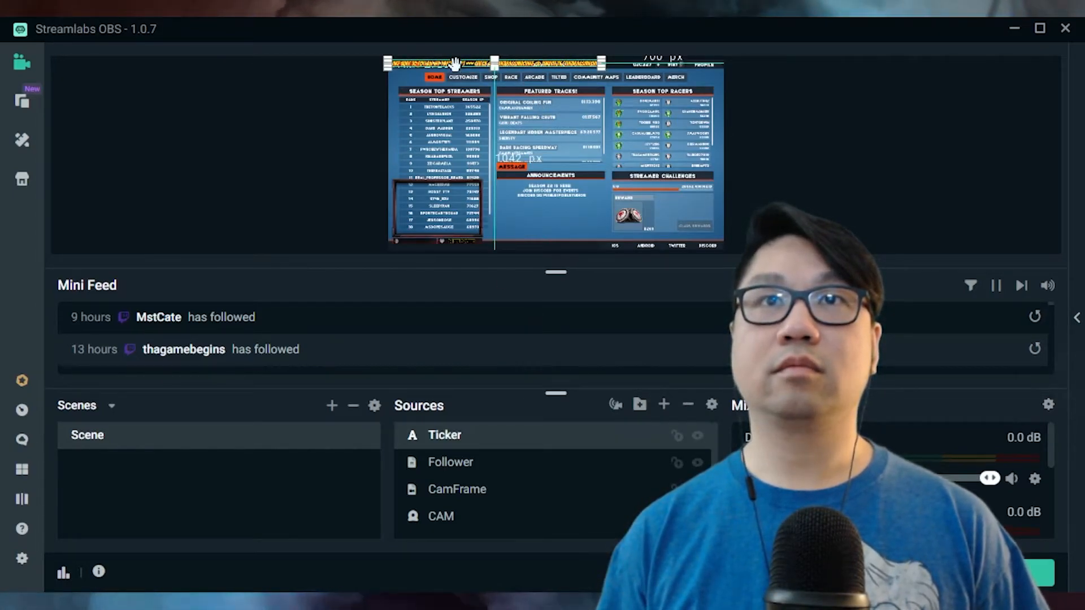
pyautogui.moveTo(462, 74); pyautogui.dragTo(566, 228)
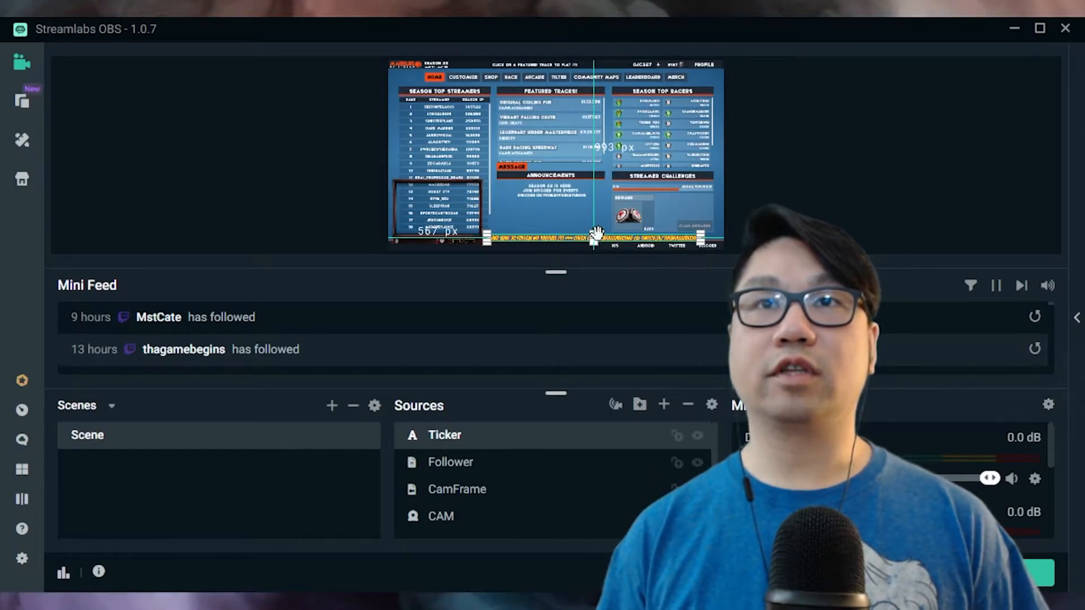
pyautogui.moveTo(594, 233); pyautogui.dragTo(594, 229)
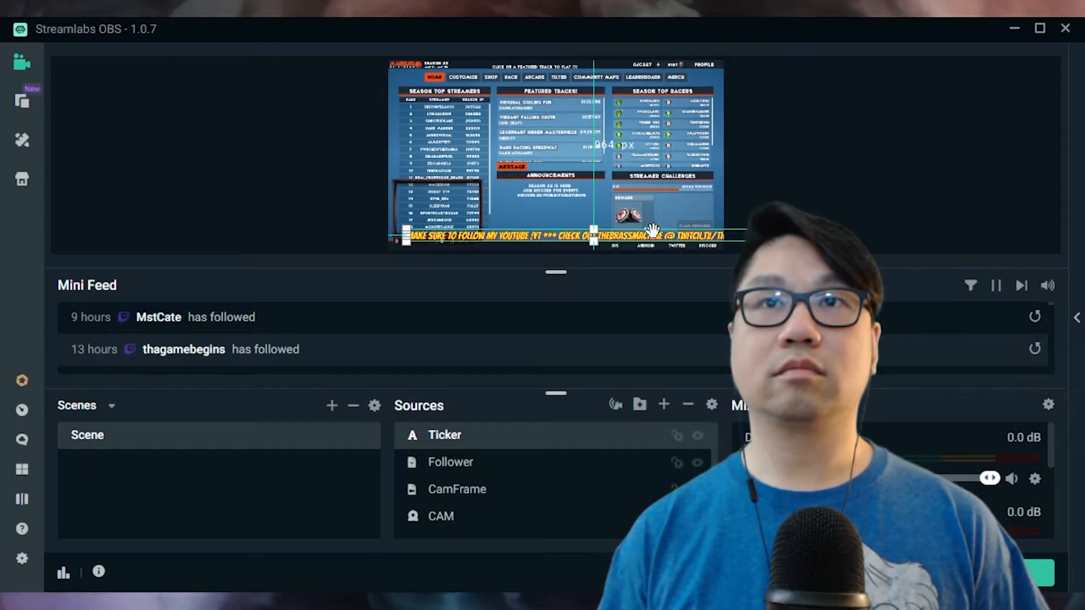
pyautogui.moveTo(650, 237); pyautogui.dragTo(727, 243)
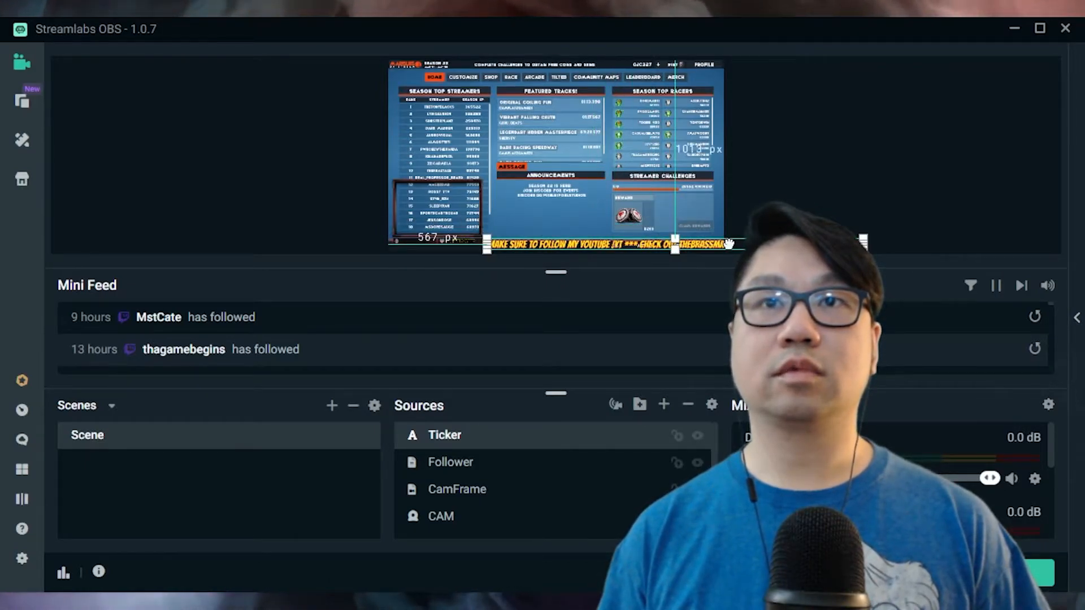
# Enlarge the preview area, then narrow the ticker and align its left end with the camera frame, about 543 px from the canvas edge
pyautogui.moveTo(556, 271); pyautogui.dragTo(565, 309)
pyautogui.moveTo(556, 393); pyautogui.dragTo(554, 462)
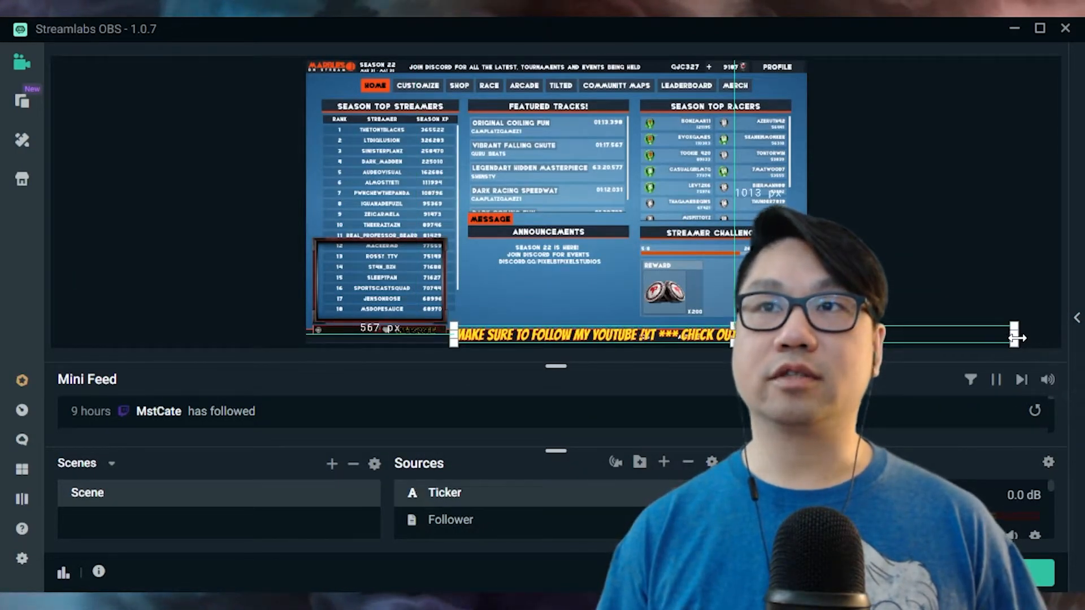
pyautogui.moveTo(1014, 337); pyautogui.dragTo(721, 346)
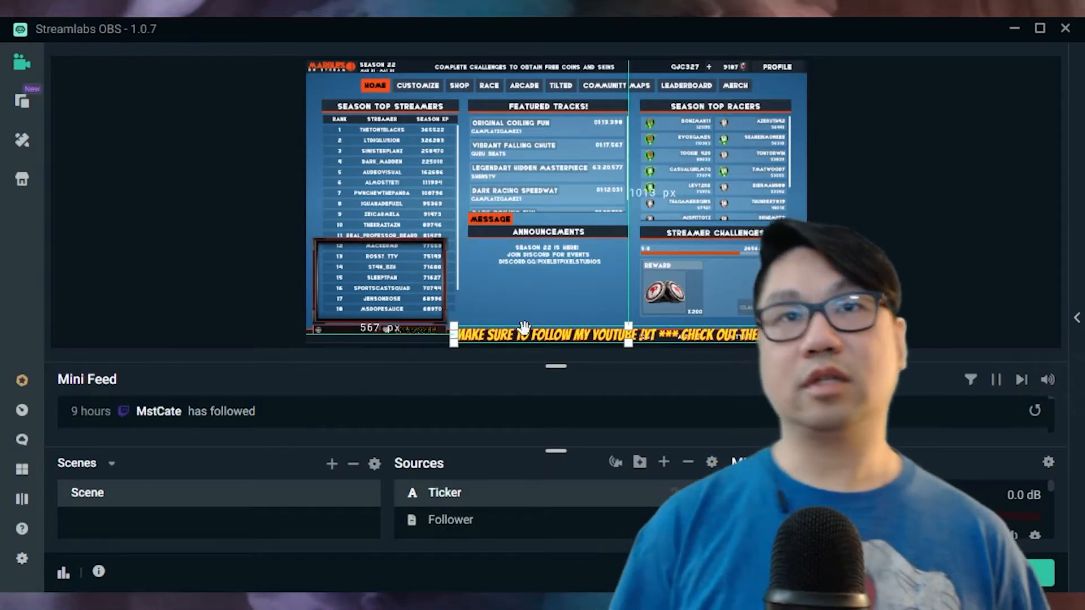
pyautogui.moveTo(528, 328); pyautogui.dragTo(523, 328)
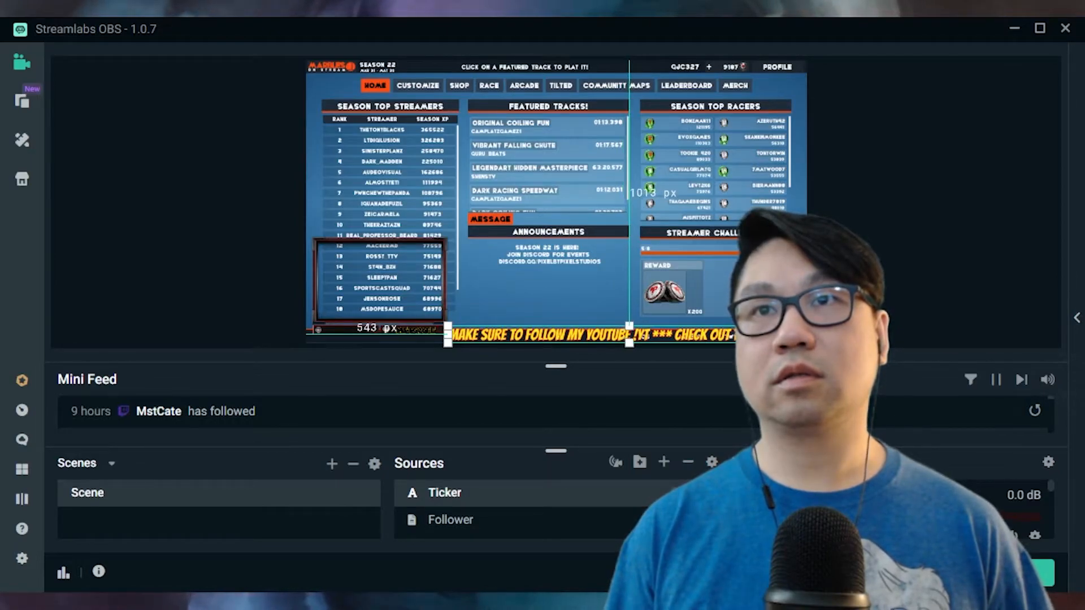
pyautogui.click(664, 355)
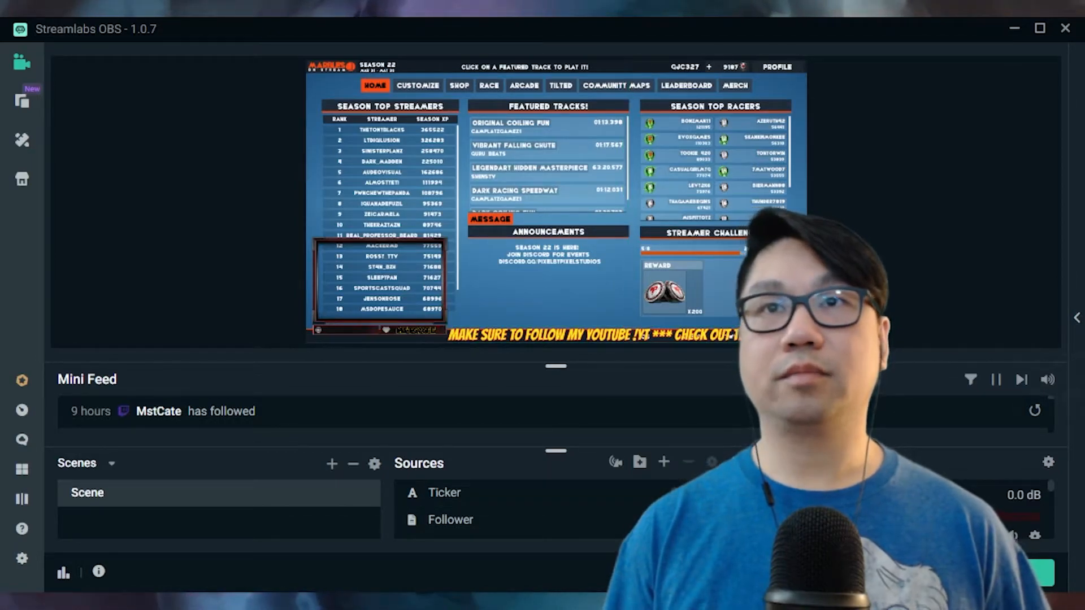
# Add a Scroll filter to the ticker source, keeping the default filter name
pyautogui.click(668, 337)
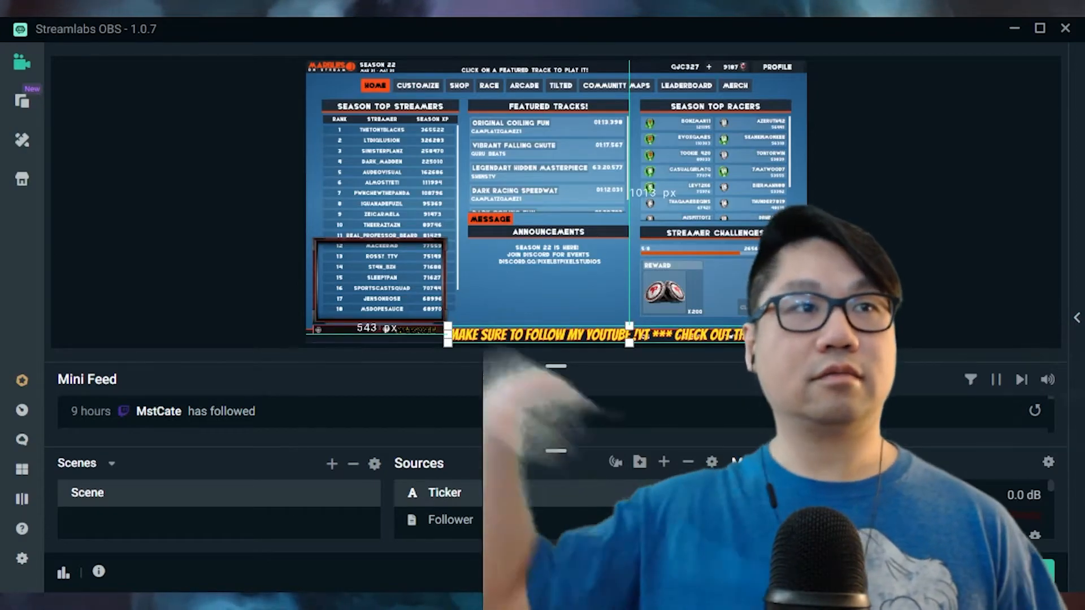
pyautogui.rightClick(696, 343)
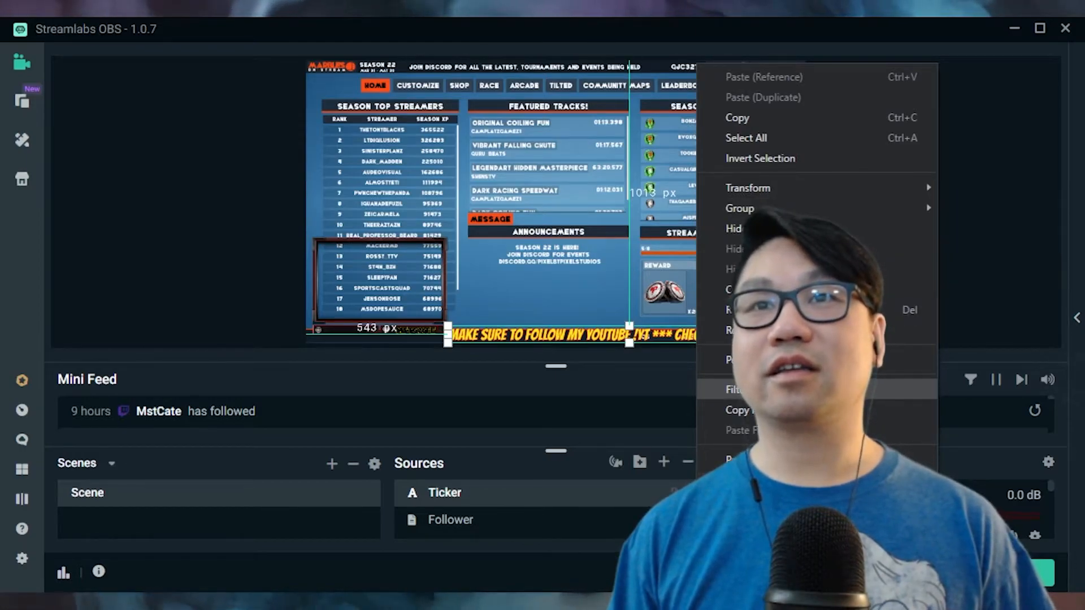
pyautogui.click(733, 390)
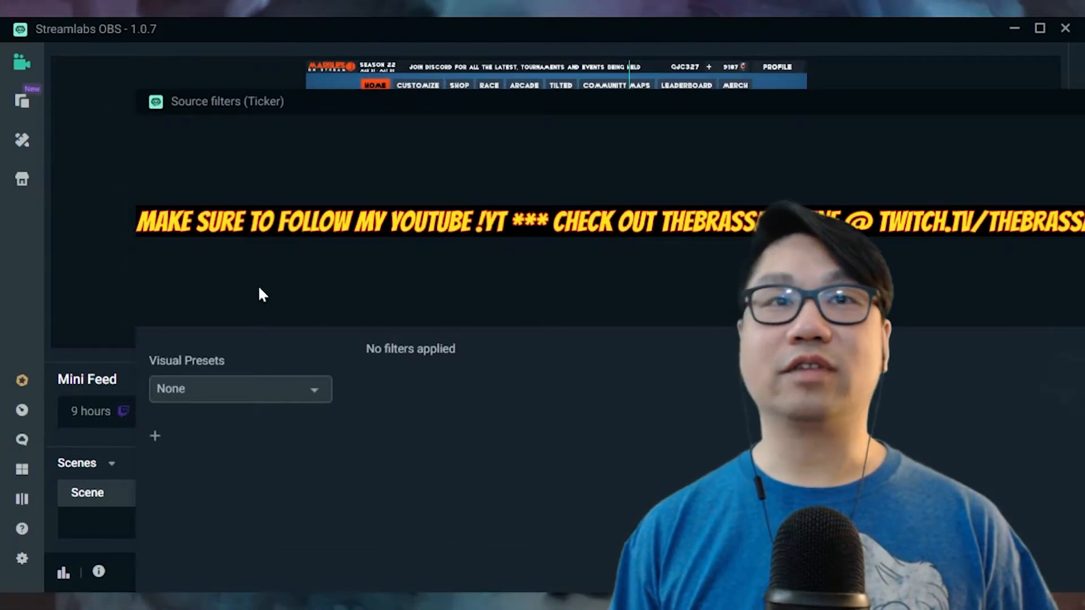
pyautogui.moveTo(657, 94); pyautogui.dragTo(593, 18)
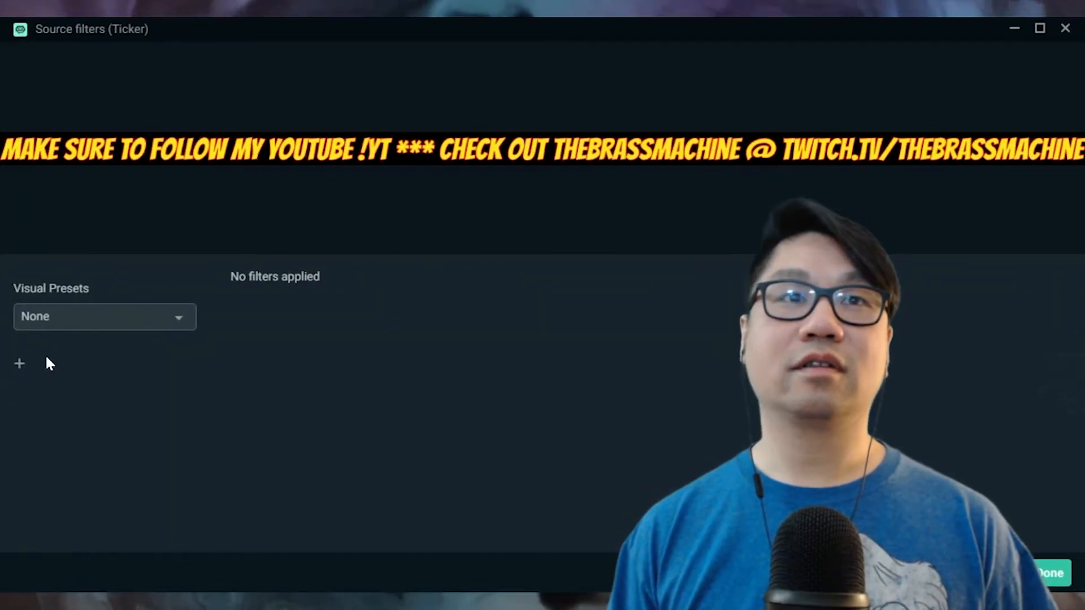
pyautogui.click(20, 364)
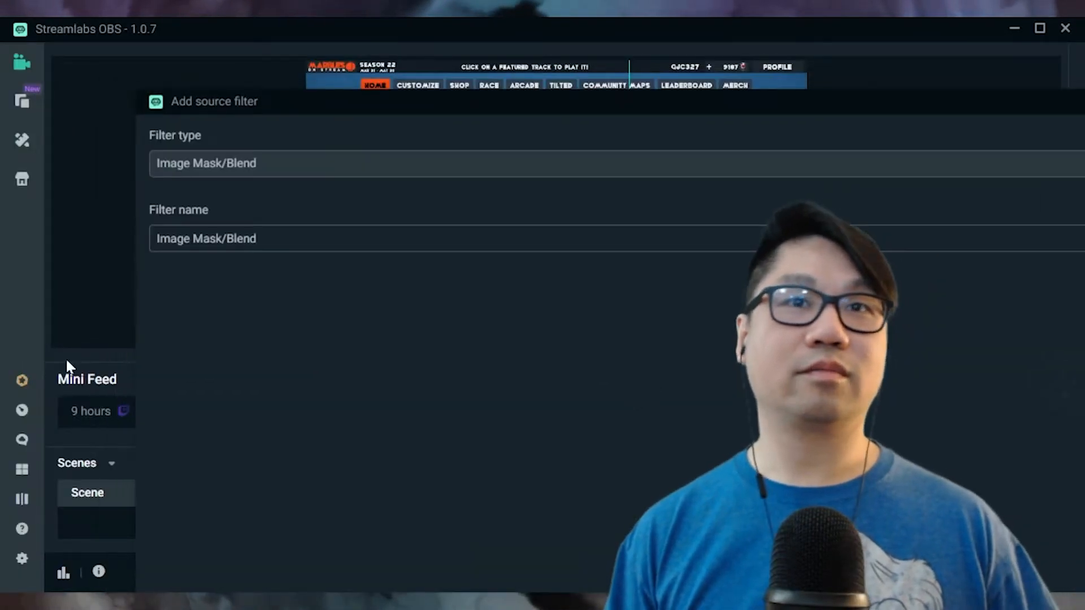
pyautogui.moveTo(531, 90); pyautogui.dragTo(373, 19)
pyautogui.click(326, 80)
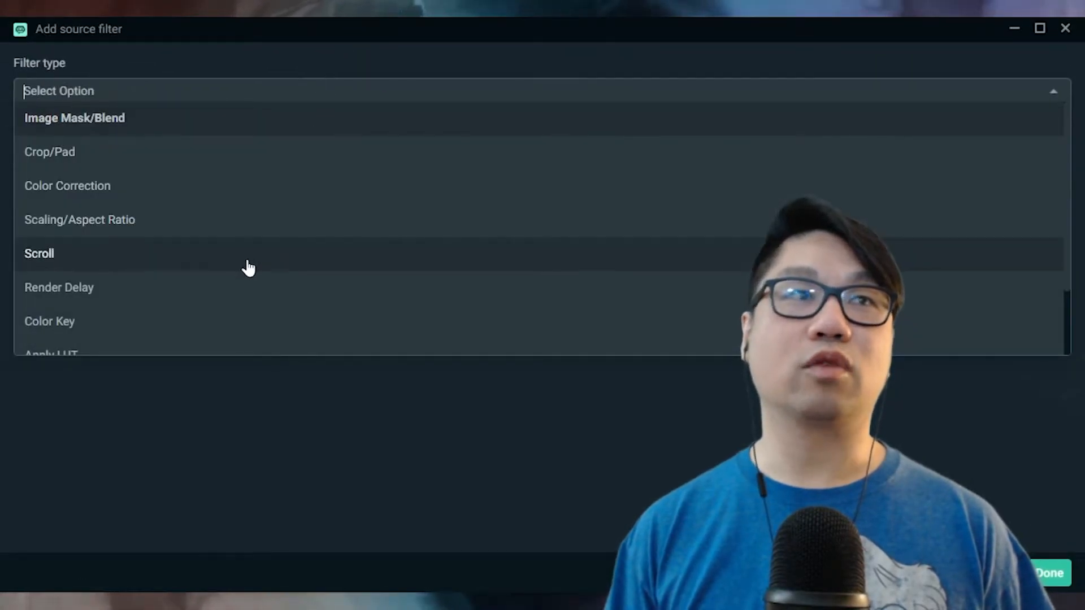
pyautogui.click(249, 268)
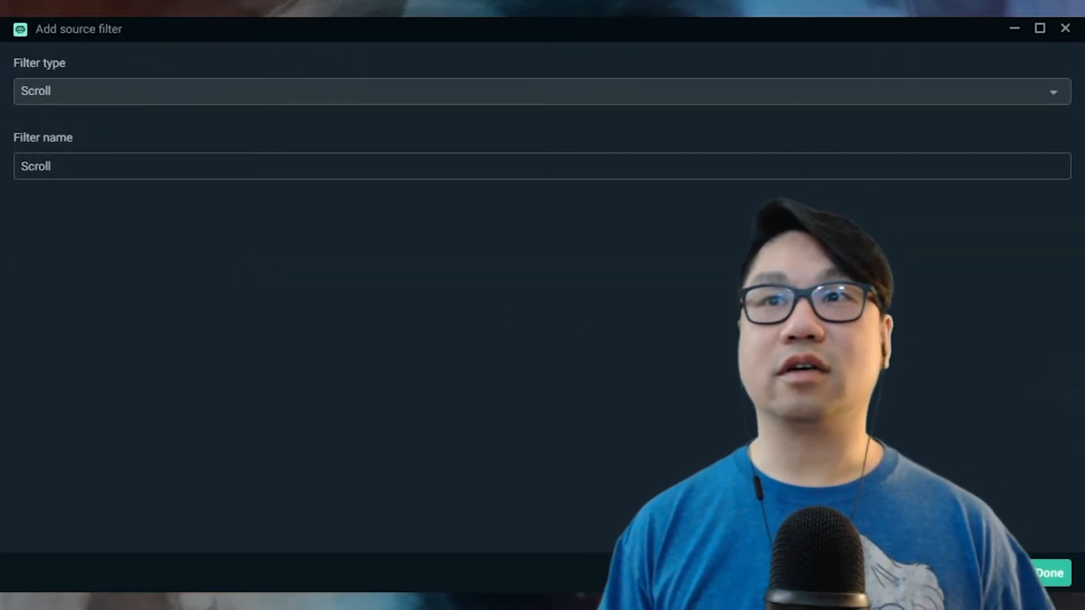
pyautogui.click(1049, 574)
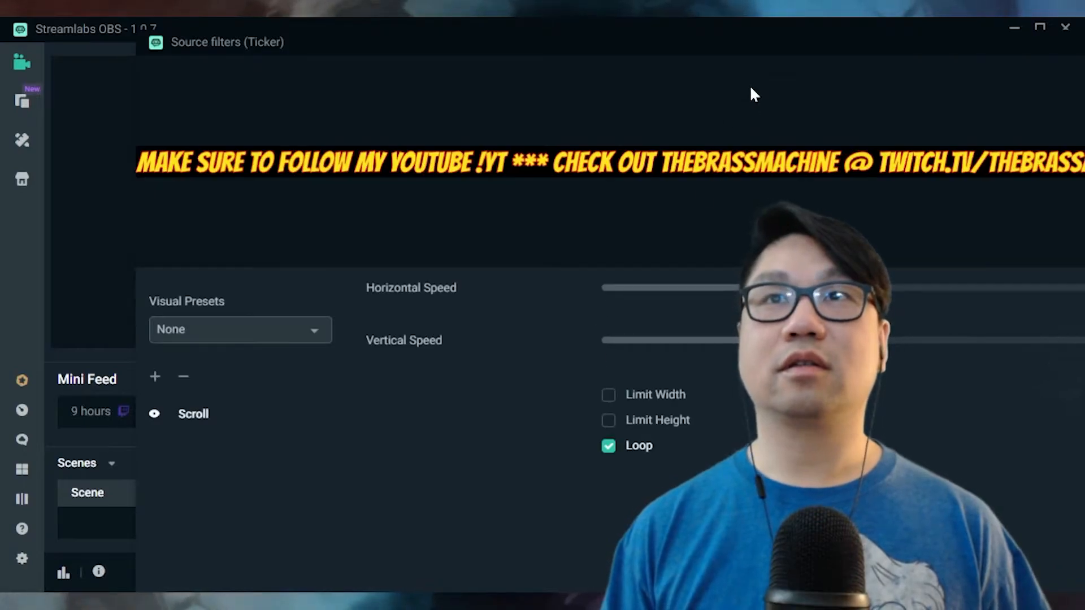
# Set the Scroll filter's horizontal speed to 61 and finish the ticker's filter settings
pyautogui.doubleClick(557, 41)
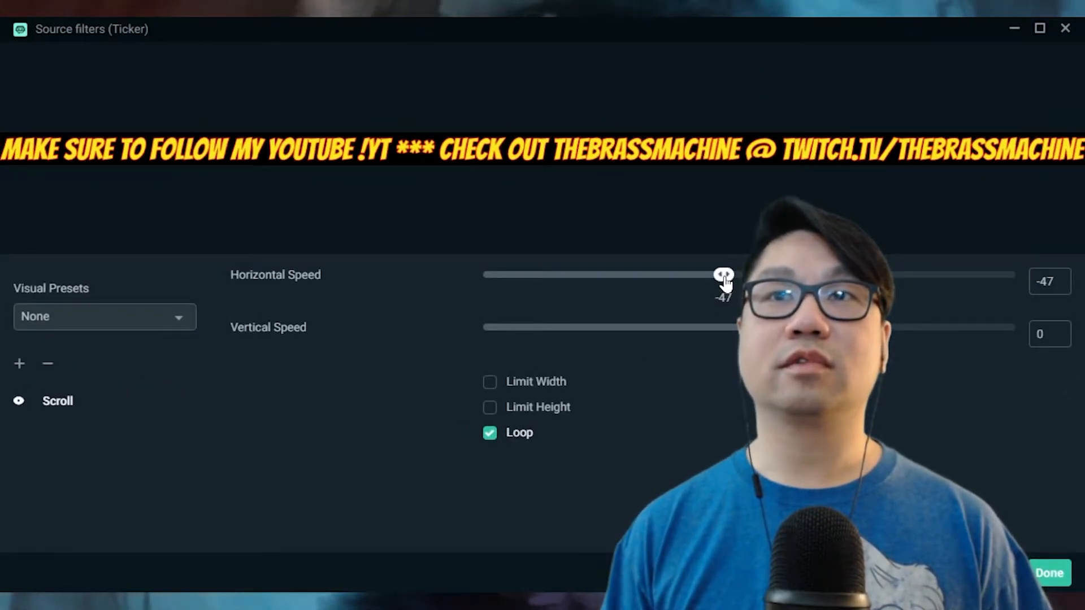
pyautogui.moveTo(725, 282); pyautogui.dragTo(799, 282)
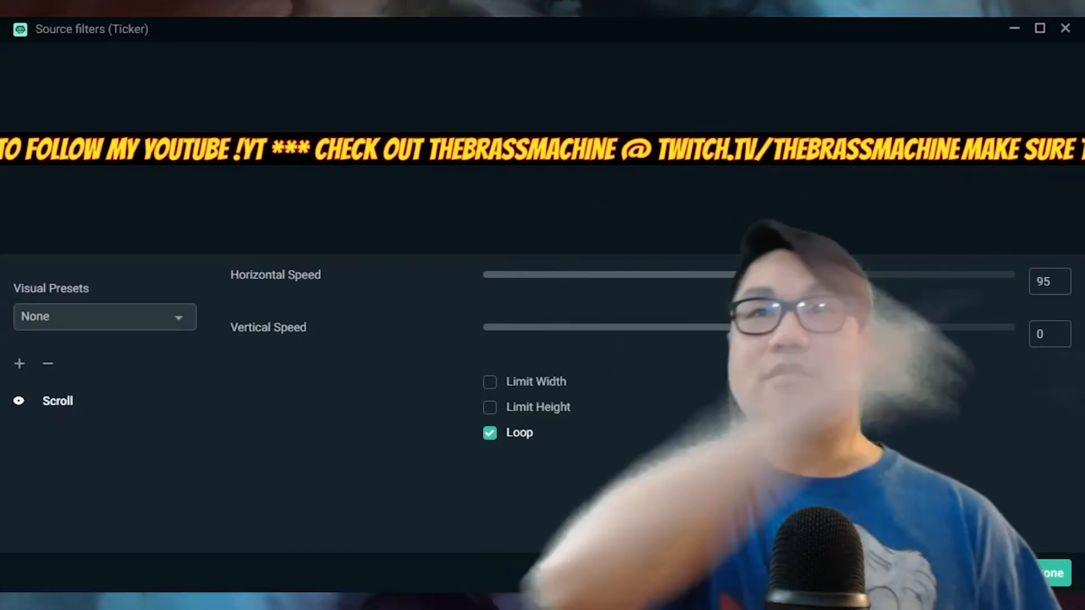
pyautogui.moveTo(799, 281)
pyautogui.mouseDown()
pyautogui.moveTo(964, 281)
pyautogui.moveTo(780, 281)
pyautogui.mouseUp()
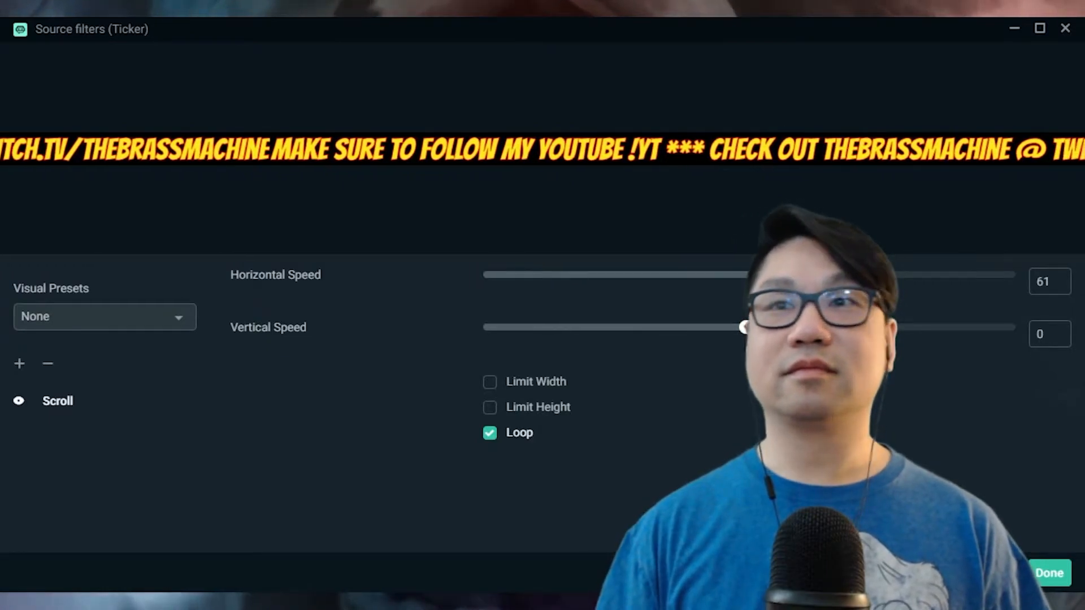
pyautogui.click(1044, 574)
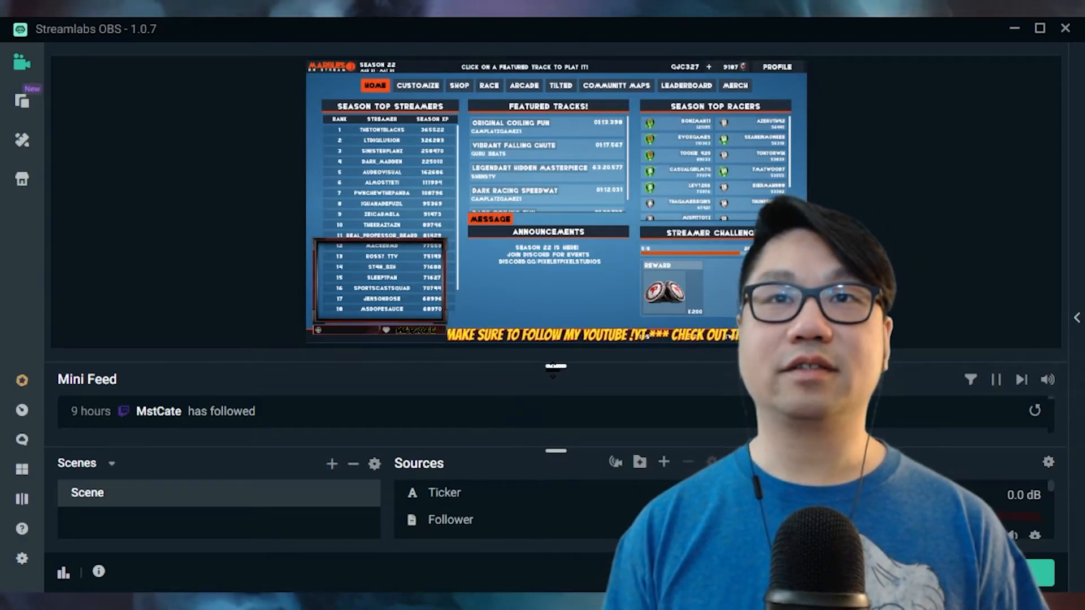
# Enlarge the scenes and sources area and add an Alertbox widget source to the scene
pyautogui.moveTo(555, 443); pyautogui.dragTo(554, 360)
pyautogui.click(664, 373)
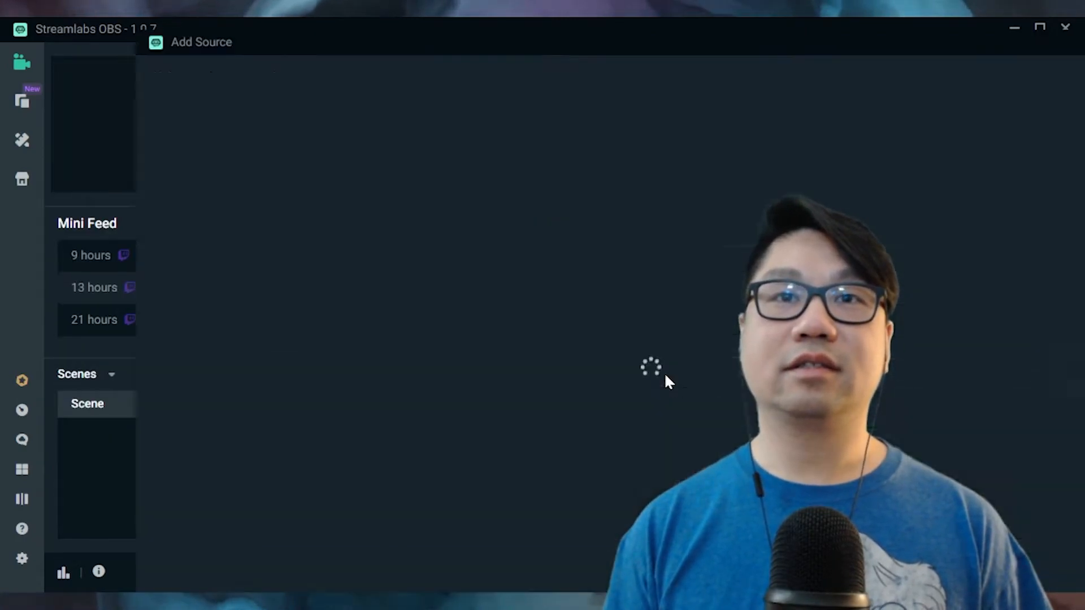
pyautogui.doubleClick(699, 46)
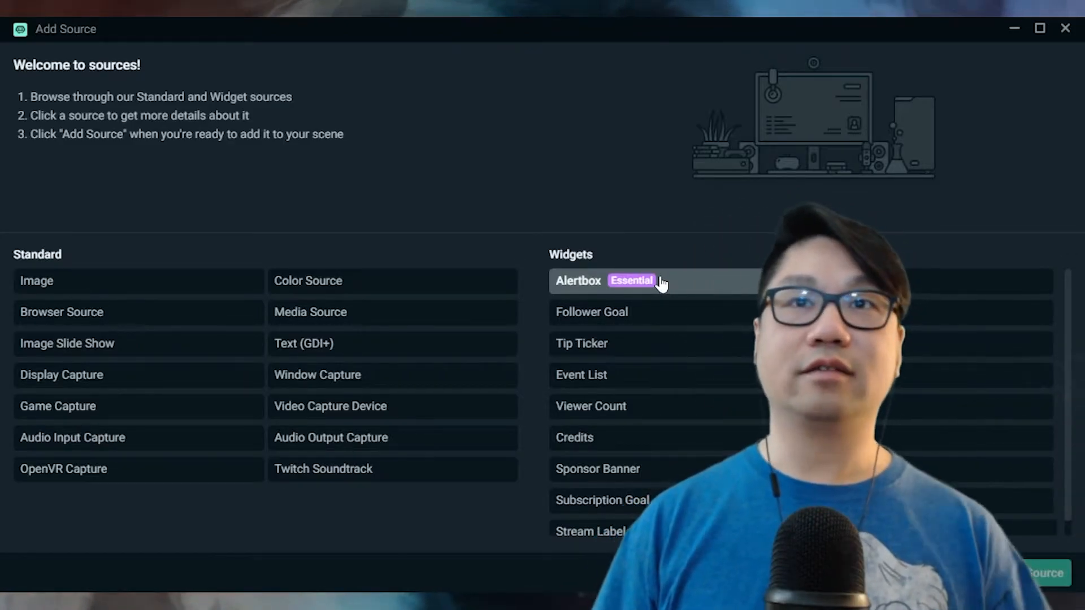
pyautogui.doubleClick(661, 281)
pyautogui.moveTo(553, 36); pyautogui.dragTo(472, 17)
pyautogui.click(1043, 579)
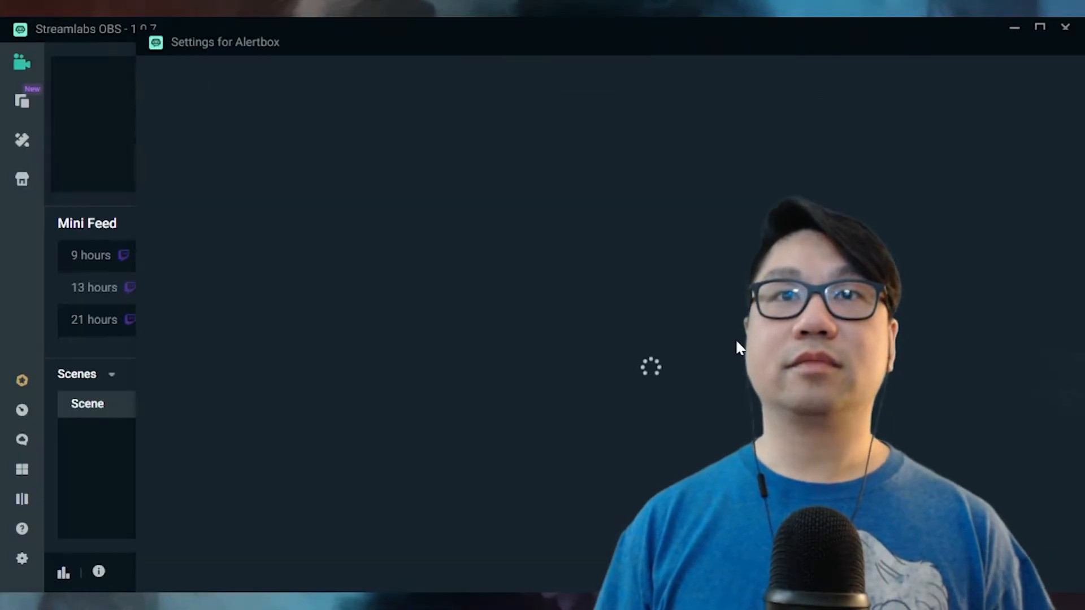
# Open the default Donations alert in the Alertbox settings, show the widget test options, and go to the alert's media properties
pyautogui.moveTo(435, 45); pyautogui.dragTo(361, 22)
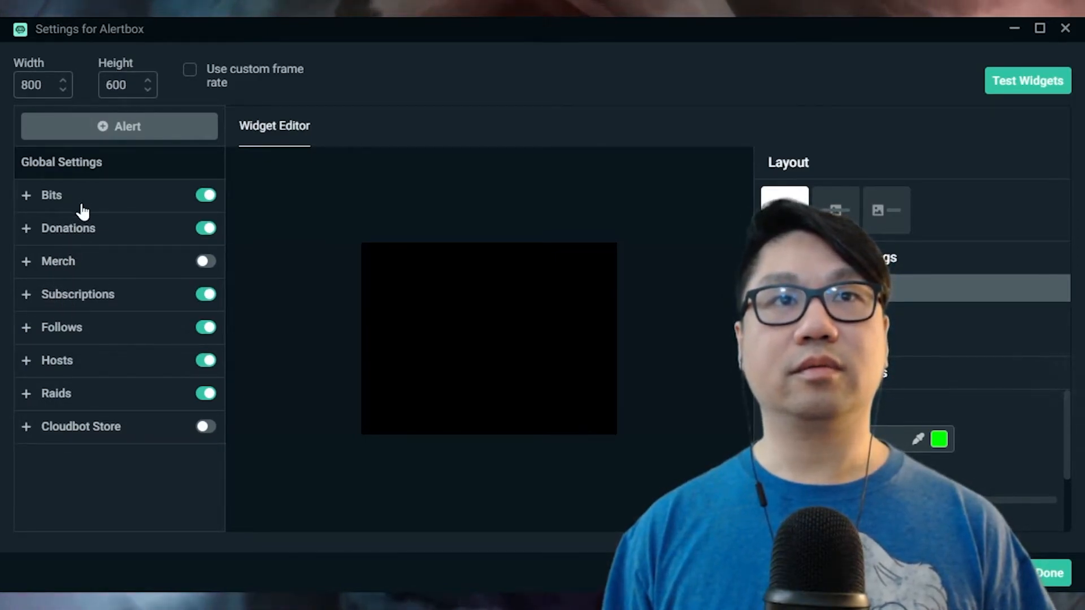
pyautogui.click(36, 232)
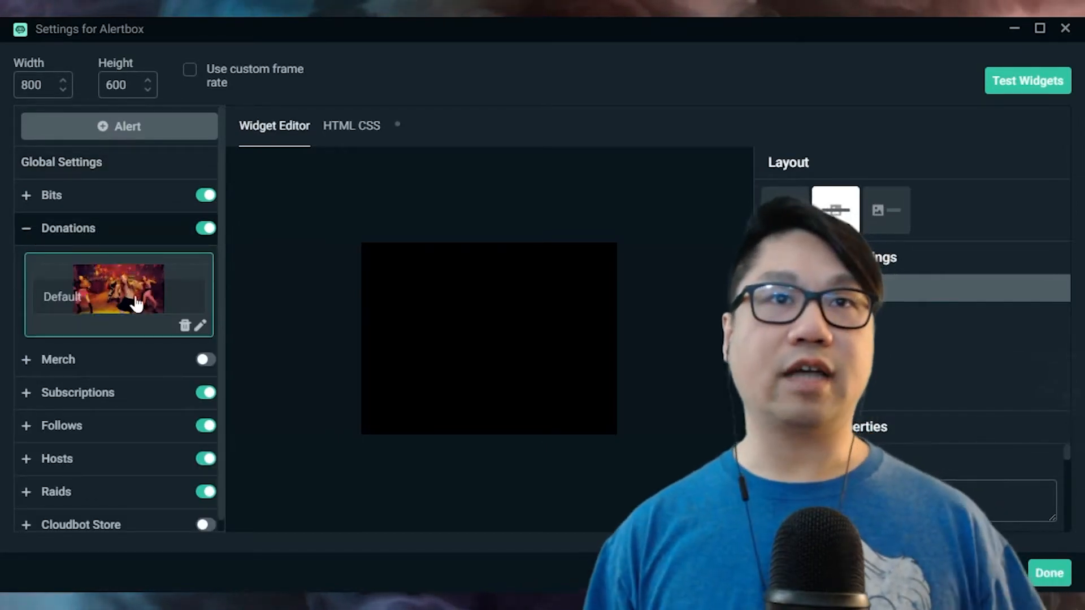
pyautogui.click(1028, 82)
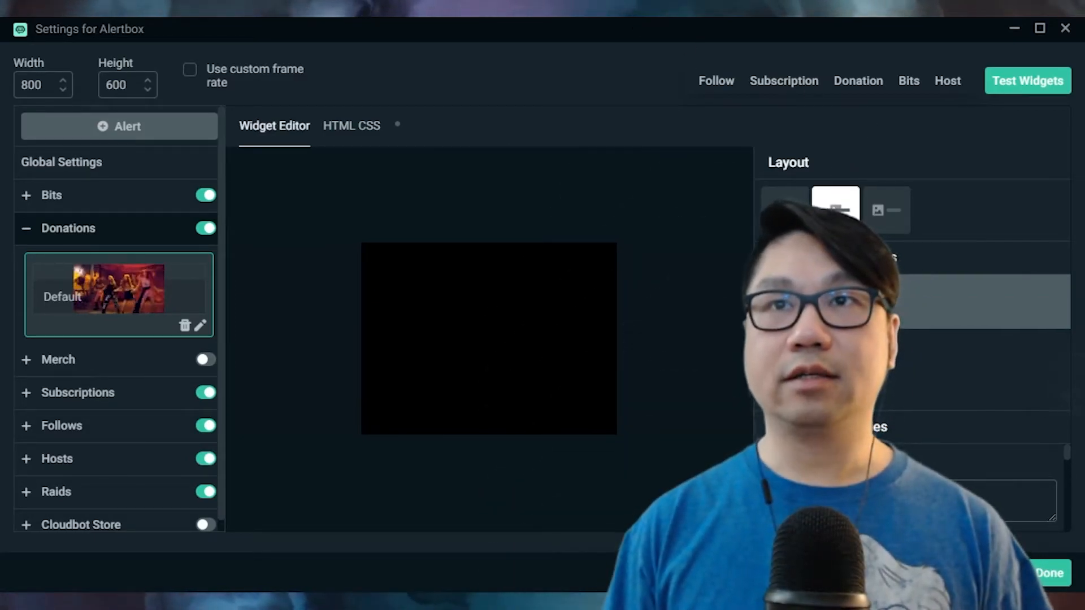
pyautogui.click(835, 315)
pyautogui.scroll(-3, 979, 495)
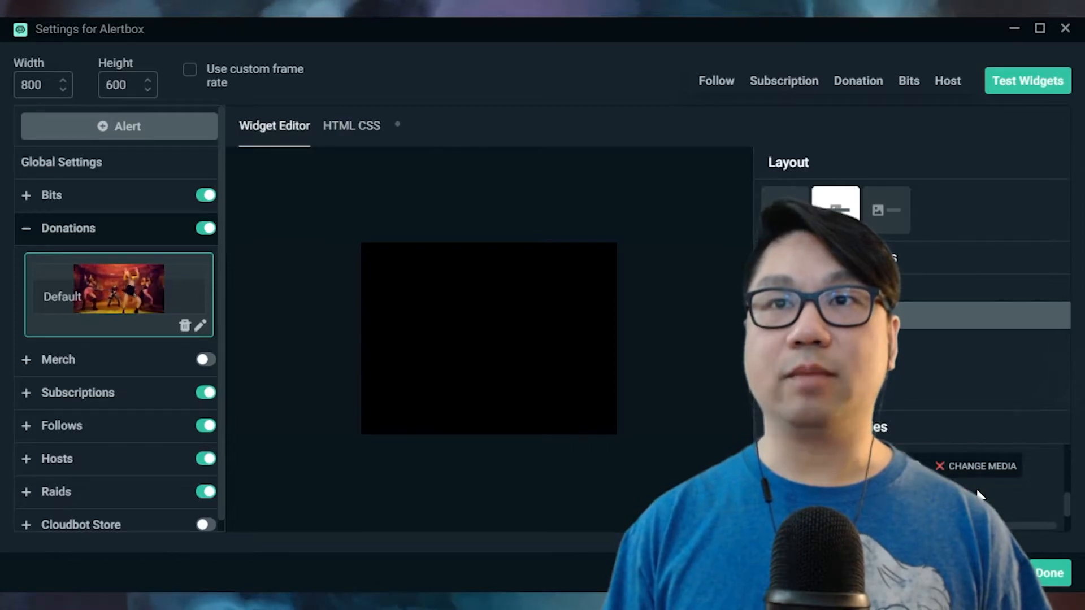
pyautogui.scroll(1, 979, 495)
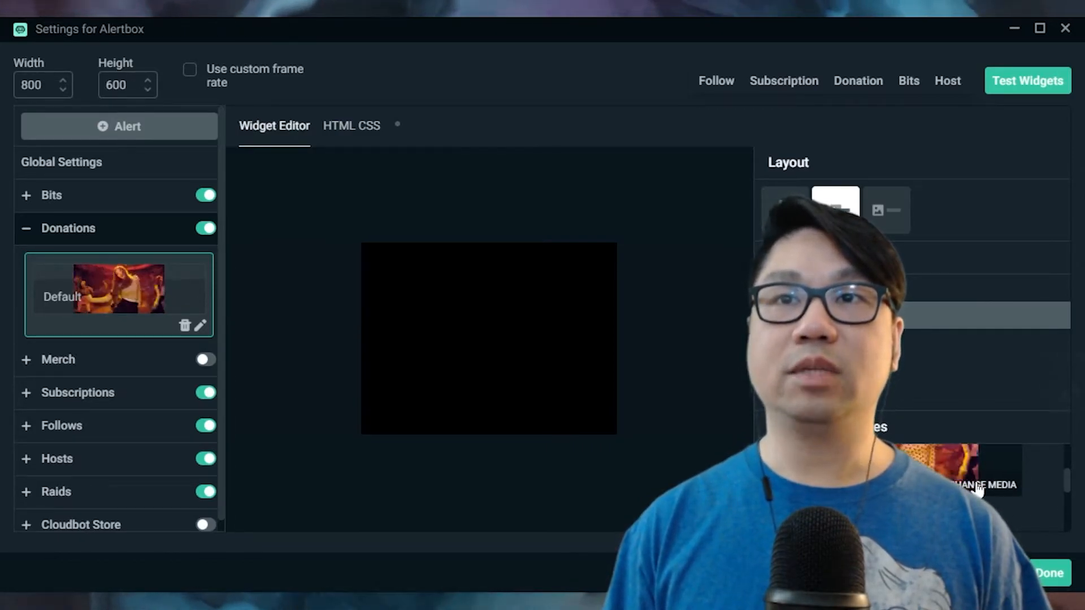
# Browse the uploaded files available as replacement media for the donation alert, leaving its current media in place
pyautogui.click(977, 486)
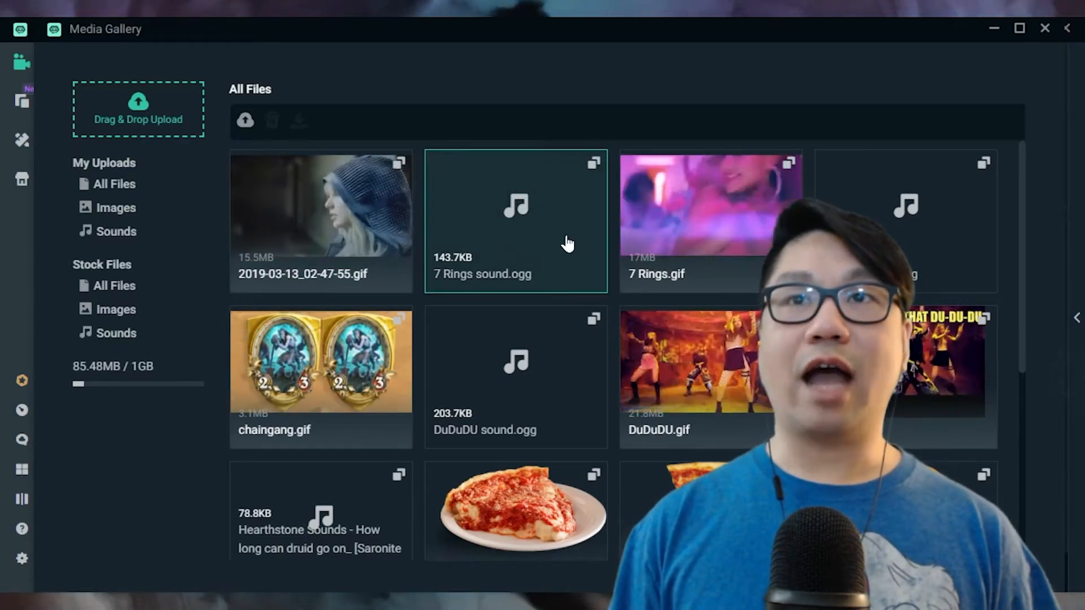
pyautogui.scroll(-3, 567, 244)
pyautogui.scroll(-3, 577, 244)
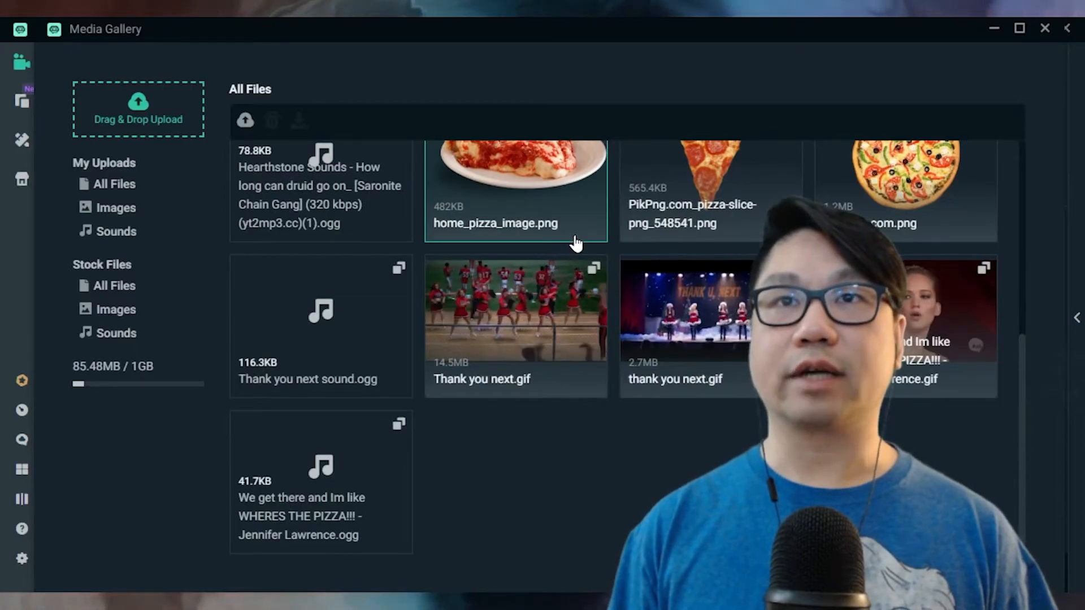
pyautogui.scroll(7, 577, 244)
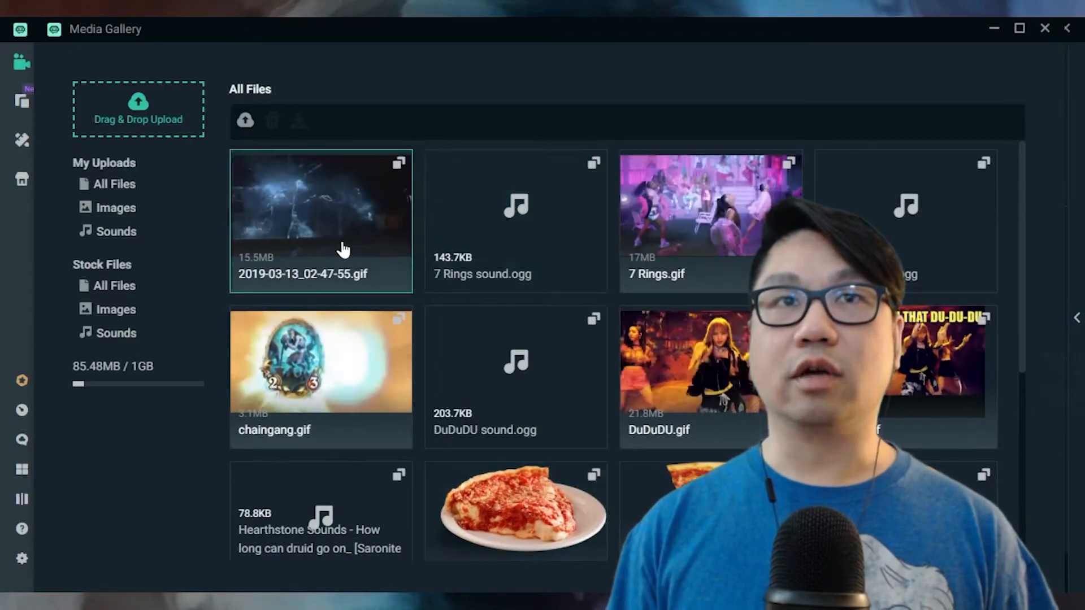
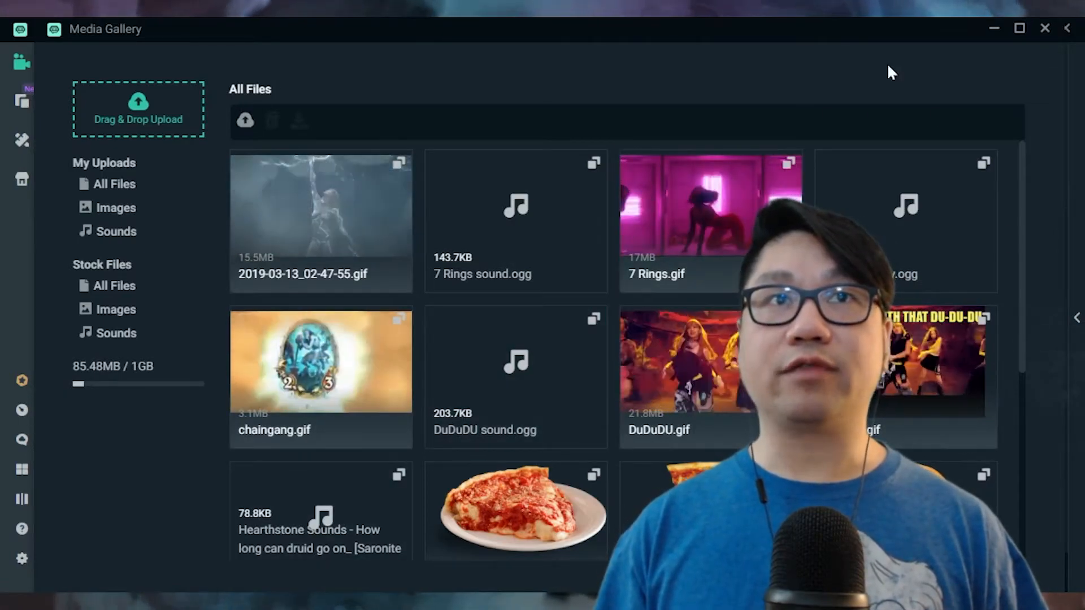
pyautogui.moveTo(904, 35); pyautogui.dragTo(844, 87)
pyautogui.click(984, 80)
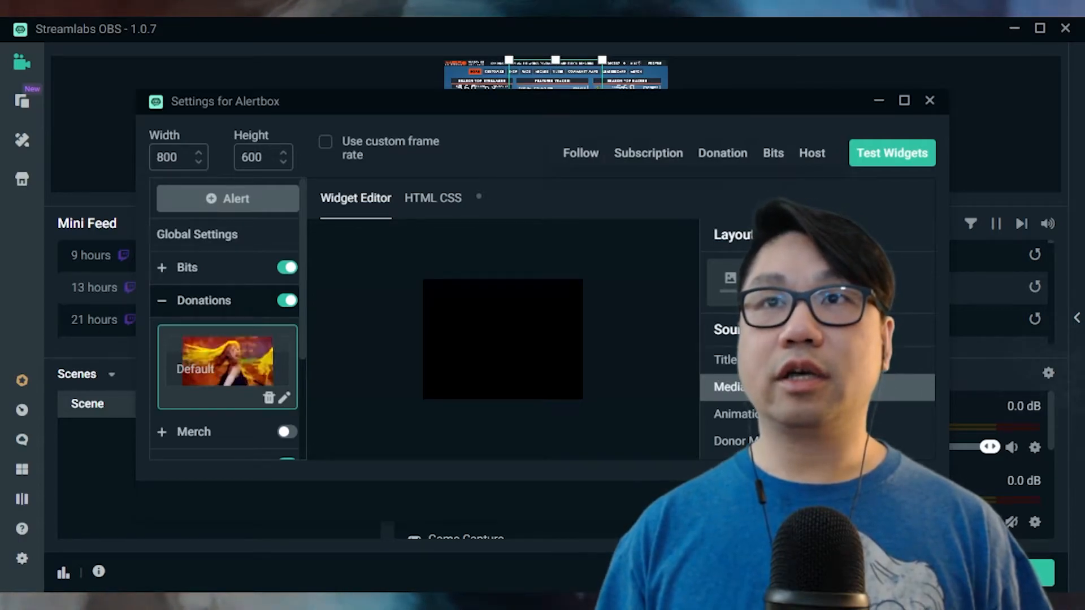
# Move the Alertbox settings clear of the preview, run a test Donation alert, and close the settings
pyautogui.click(903, 101)
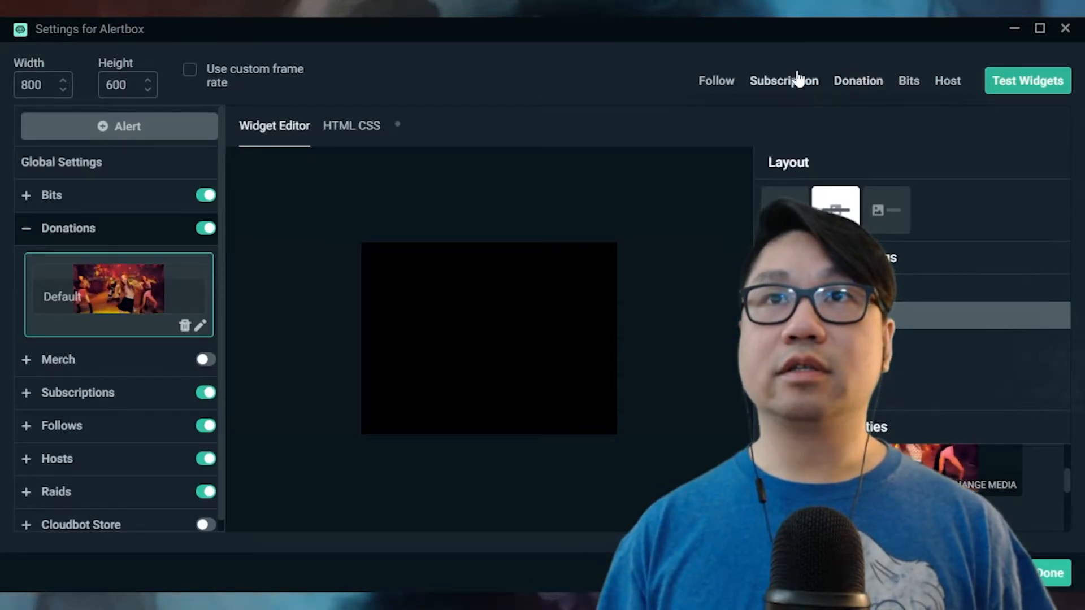
pyautogui.moveTo(790, 45); pyautogui.dragTo(634, 237)
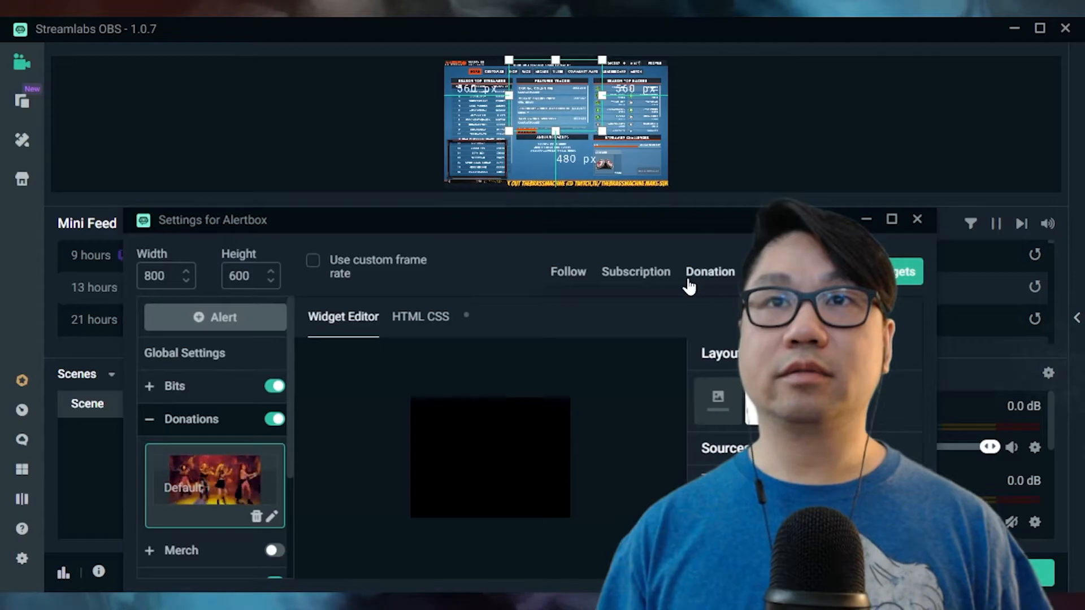
pyautogui.click(636, 272)
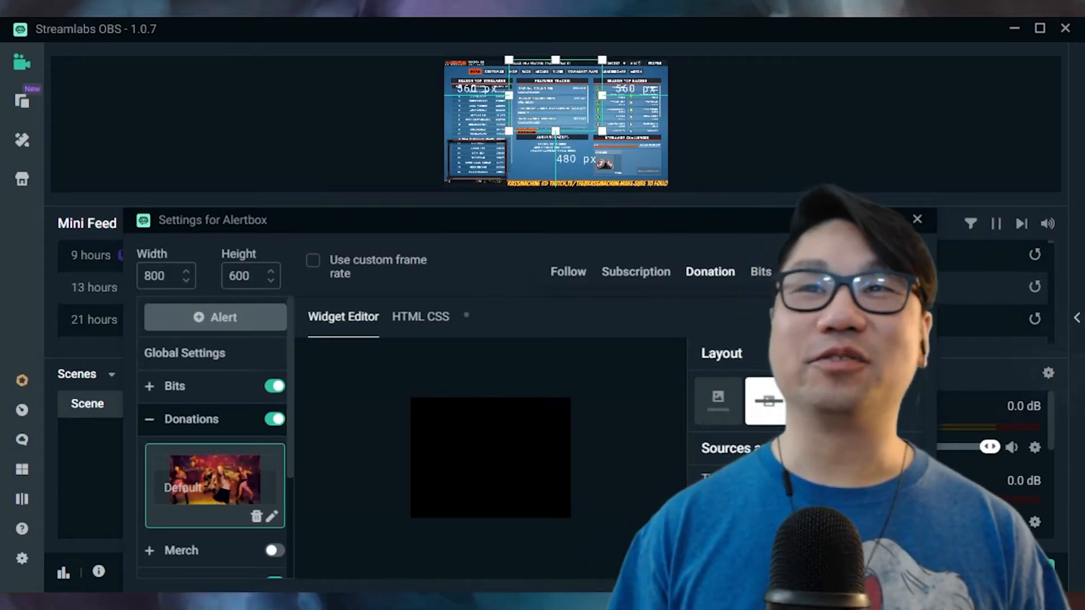
pyautogui.moveTo(816, 220); pyautogui.dragTo(795, 152)
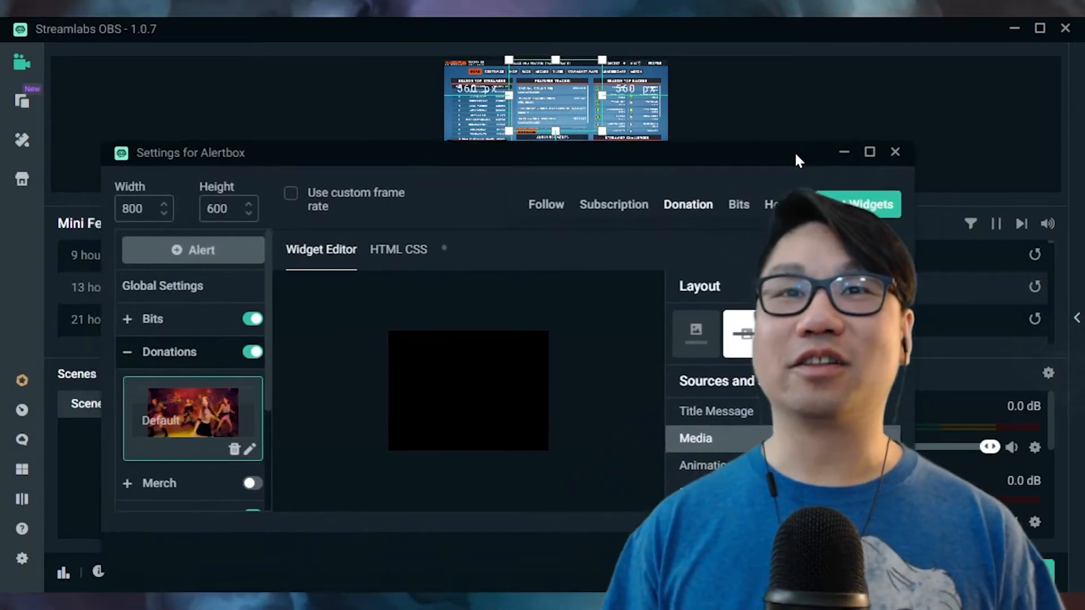
pyautogui.click(893, 153)
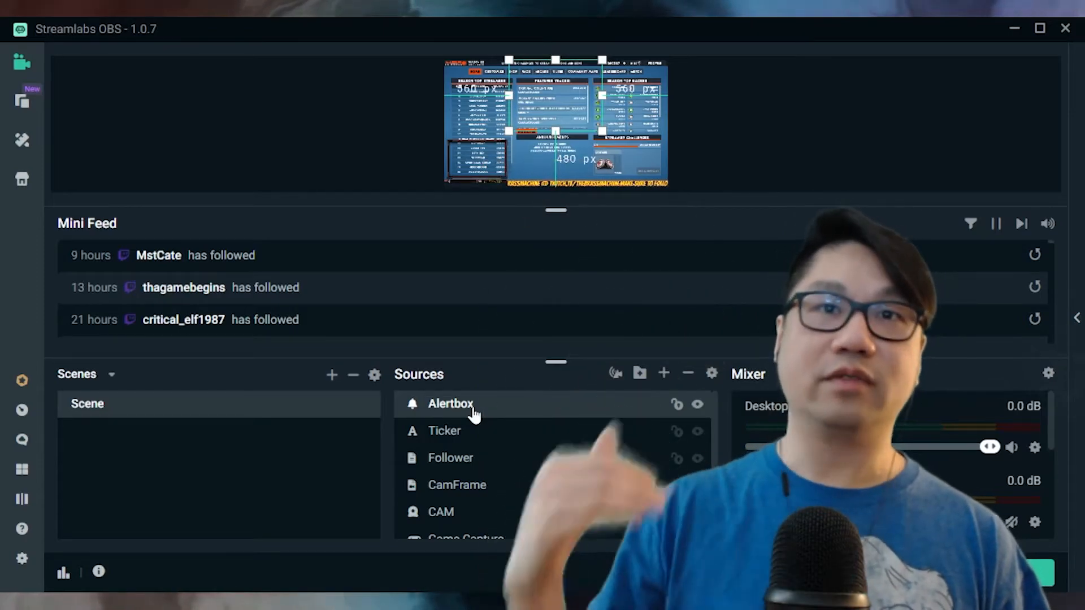
# Add a second scene, keeping the default name New Scene
pyautogui.click(332, 375)
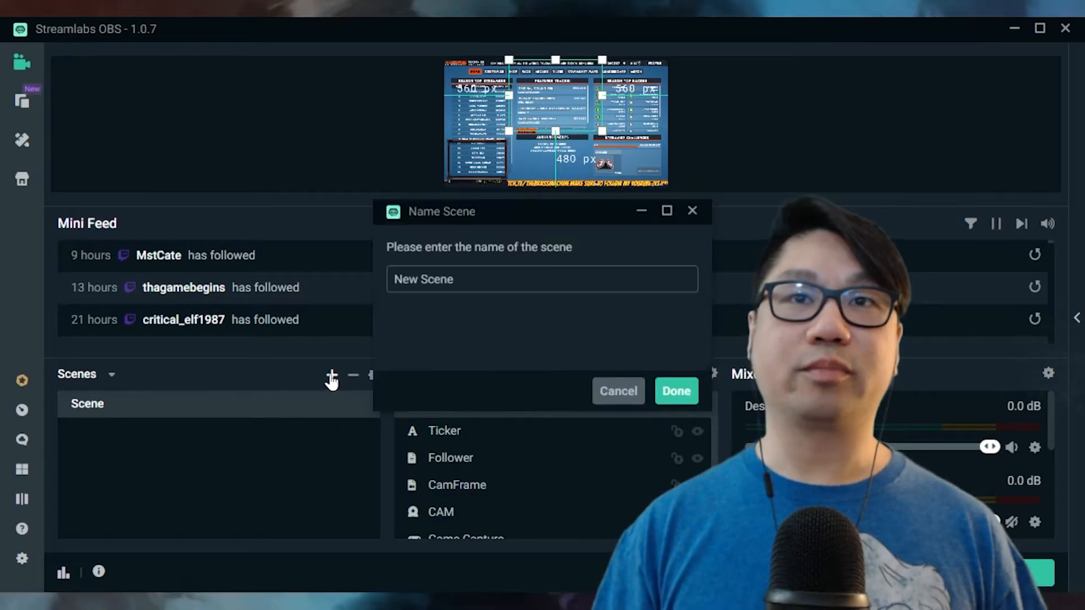
pyautogui.click(487, 287)
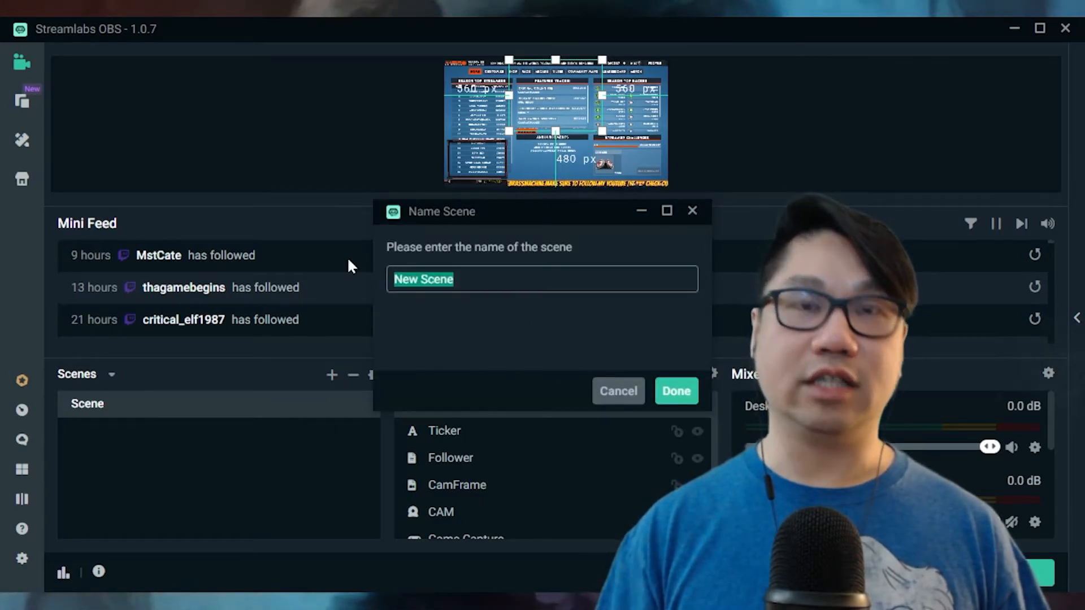
pyautogui.press('Home')
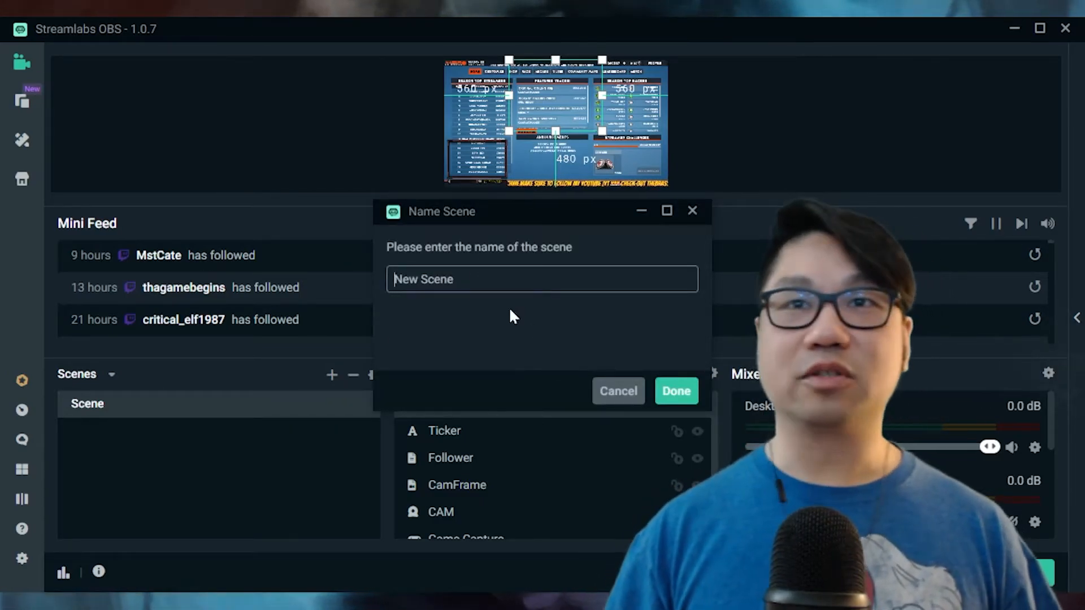
pyautogui.click(677, 391)
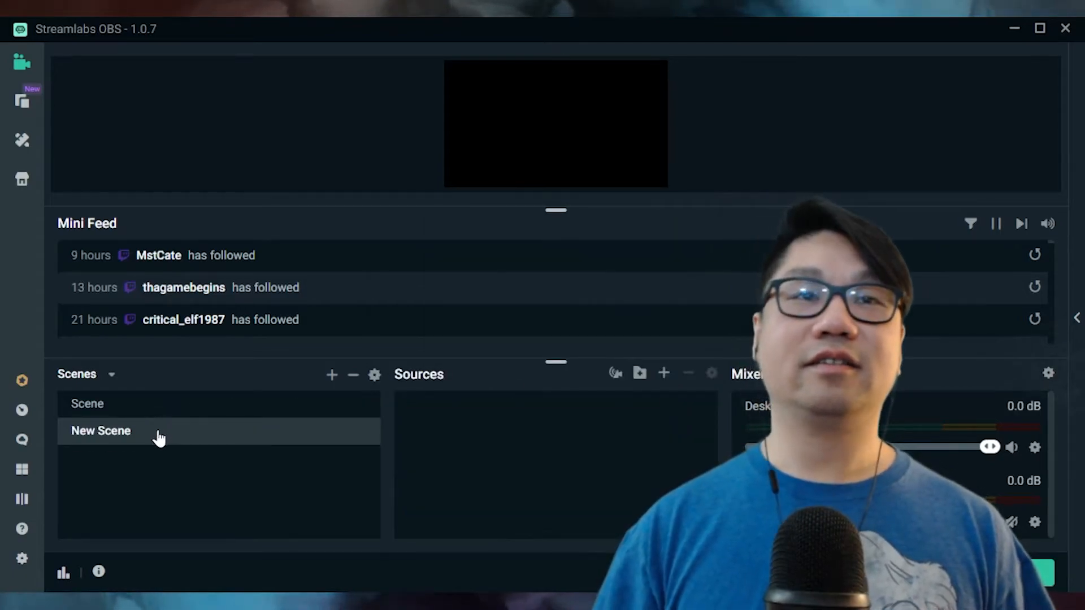
# Switch between Scene and New Scene to compare their source lists, finishing on Scene
pyautogui.click(126, 411)
pyautogui.click(118, 435)
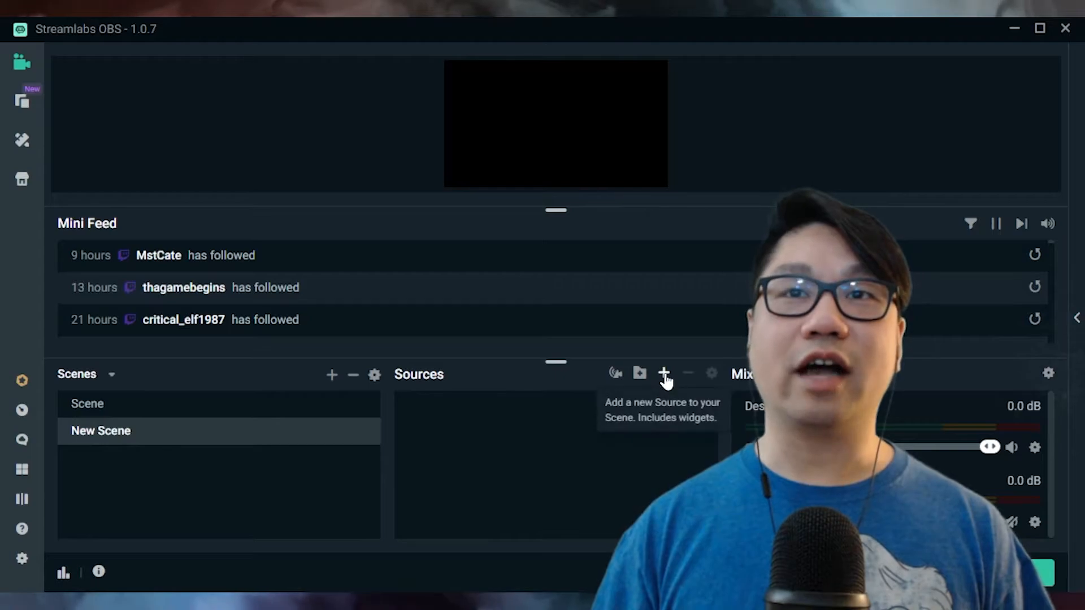
pyautogui.click(210, 412)
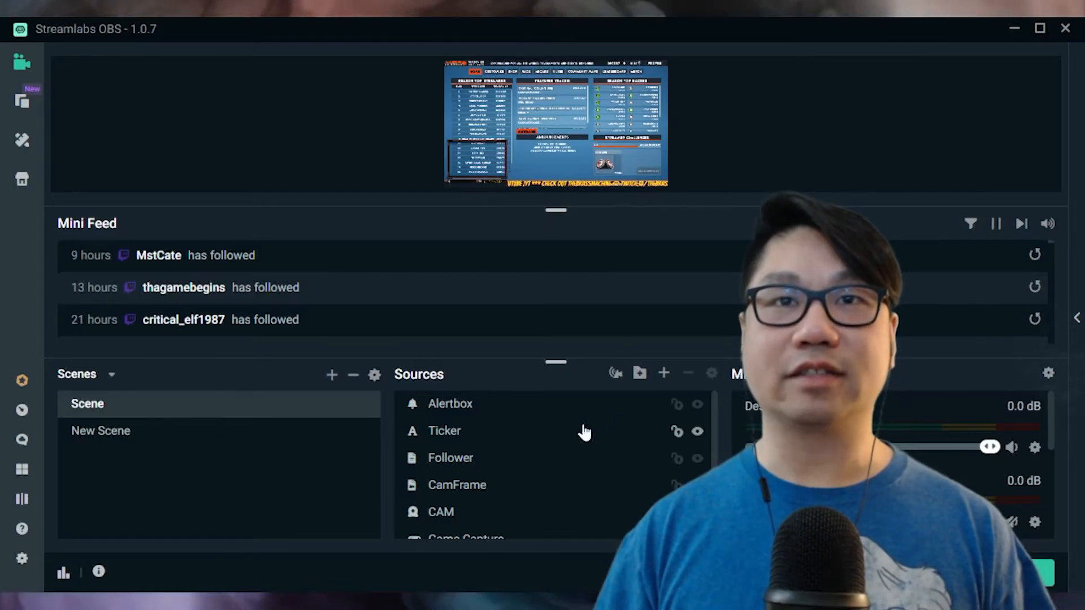
pyautogui.click(170, 432)
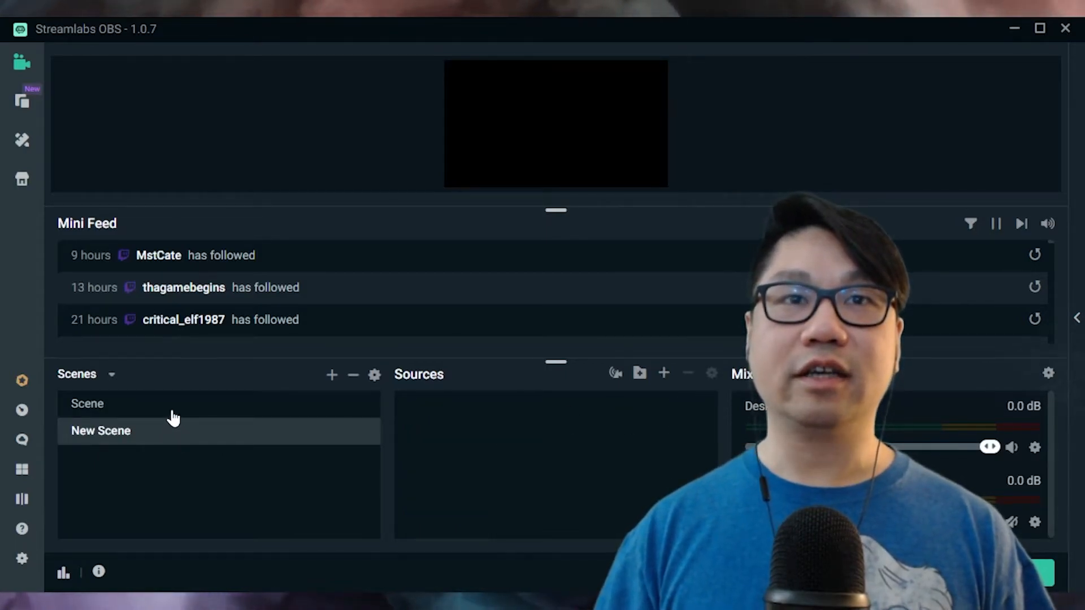
pyautogui.click(161, 418)
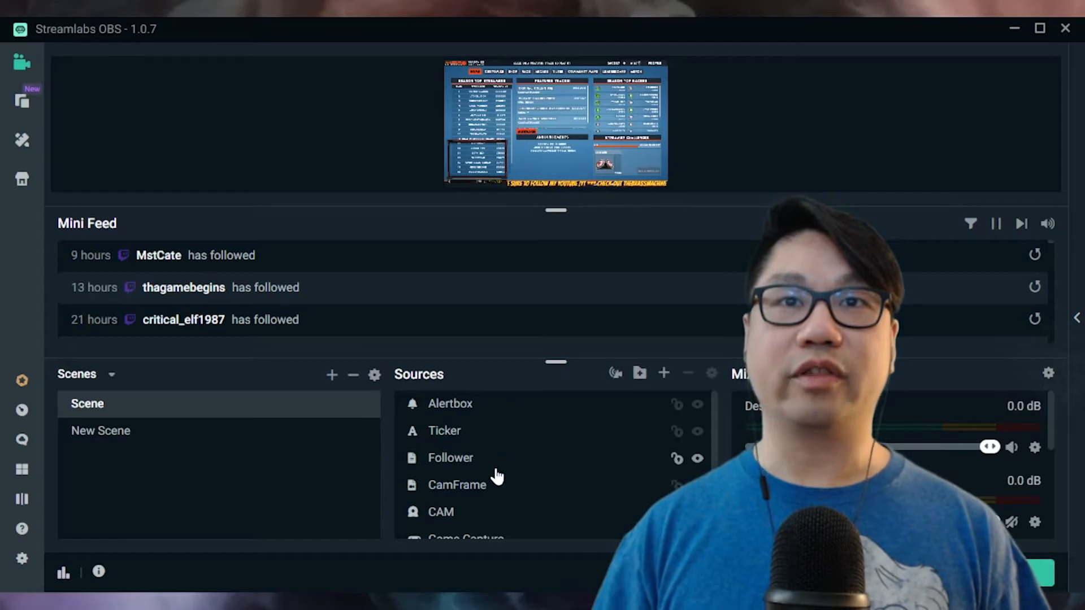
pyautogui.scroll(-1, 479, 528)
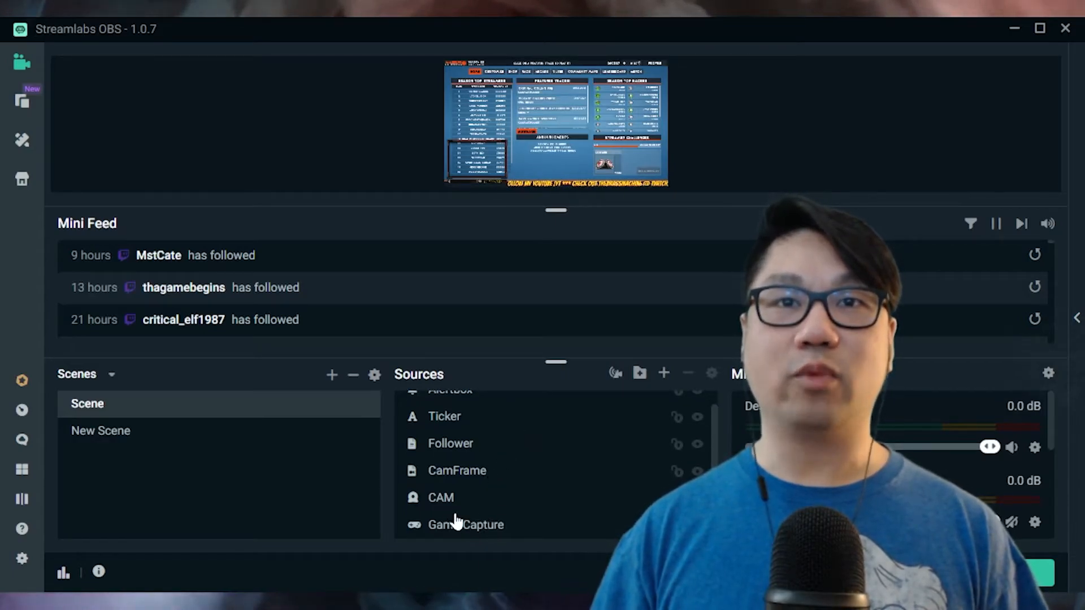
pyautogui.scroll(1, 456, 520)
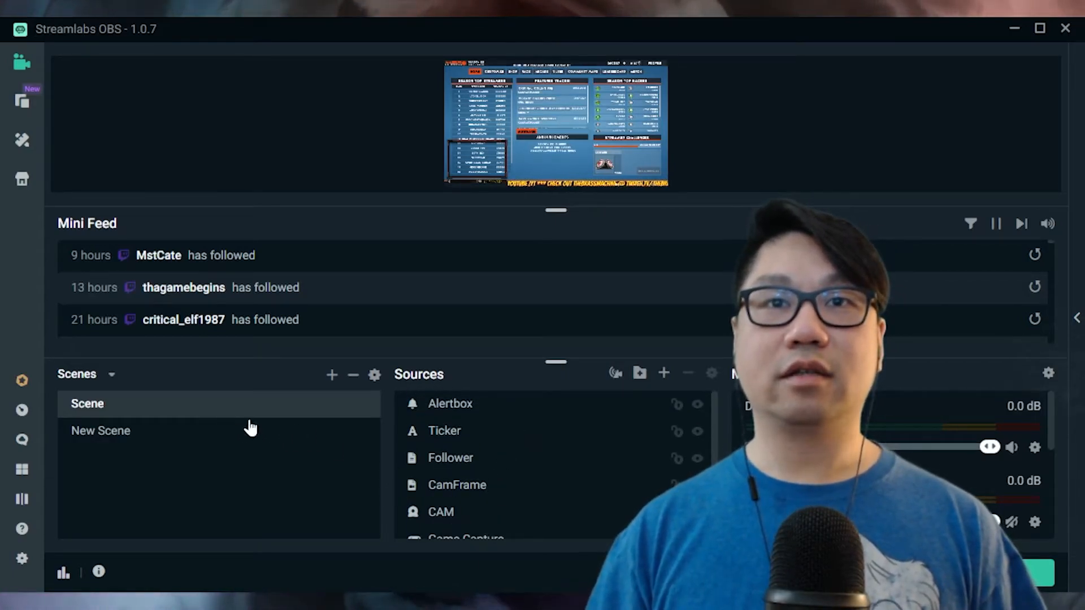
# Copy the Alertbox source from Scene and paste it into New Scene
pyautogui.click(451, 405)
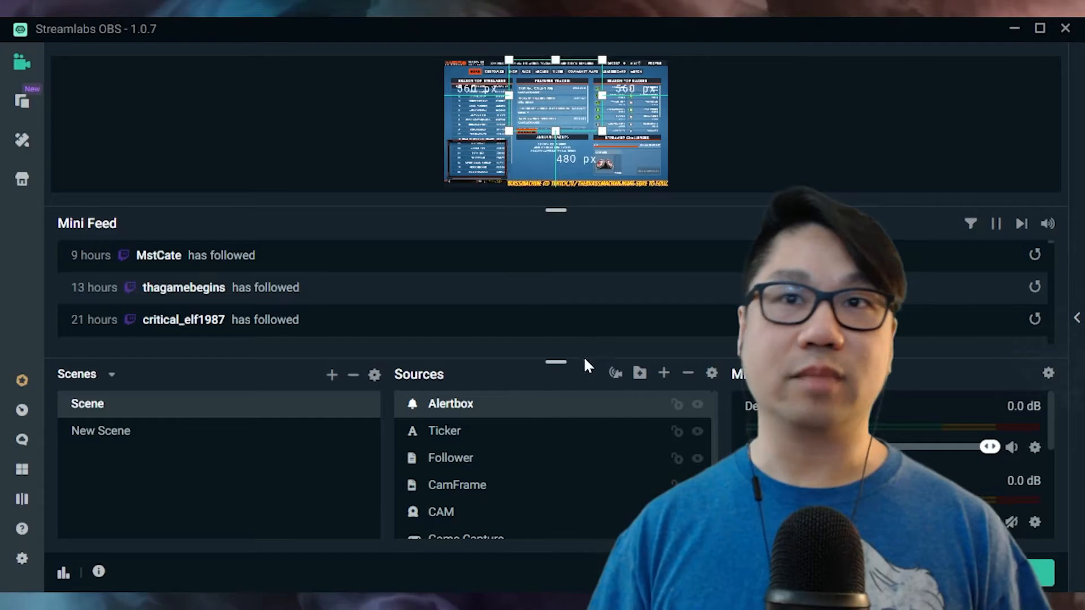
pyautogui.rightClick(547, 415)
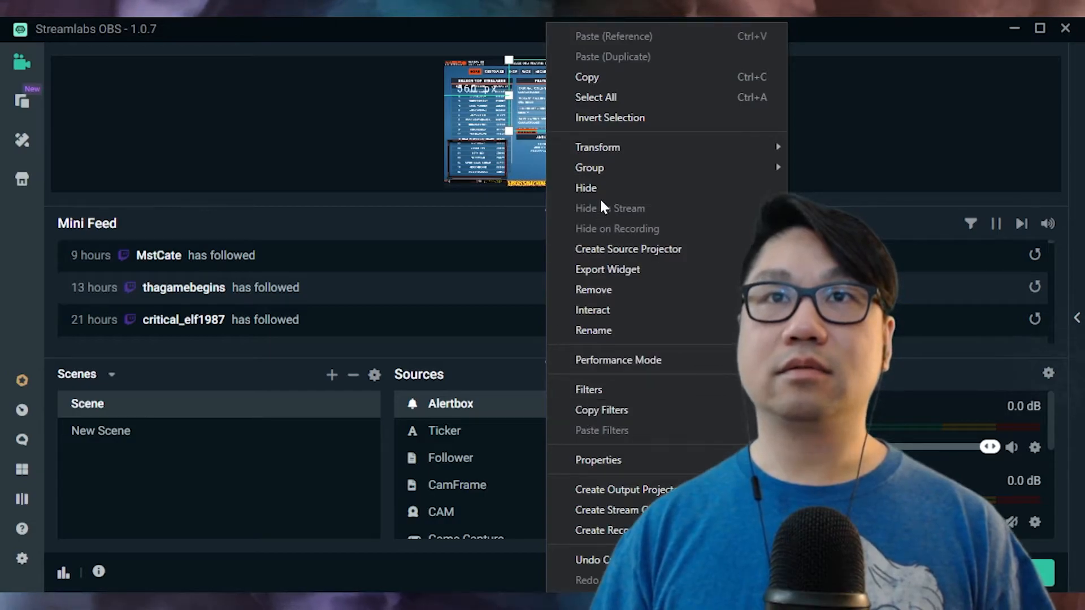
pyautogui.click(586, 77)
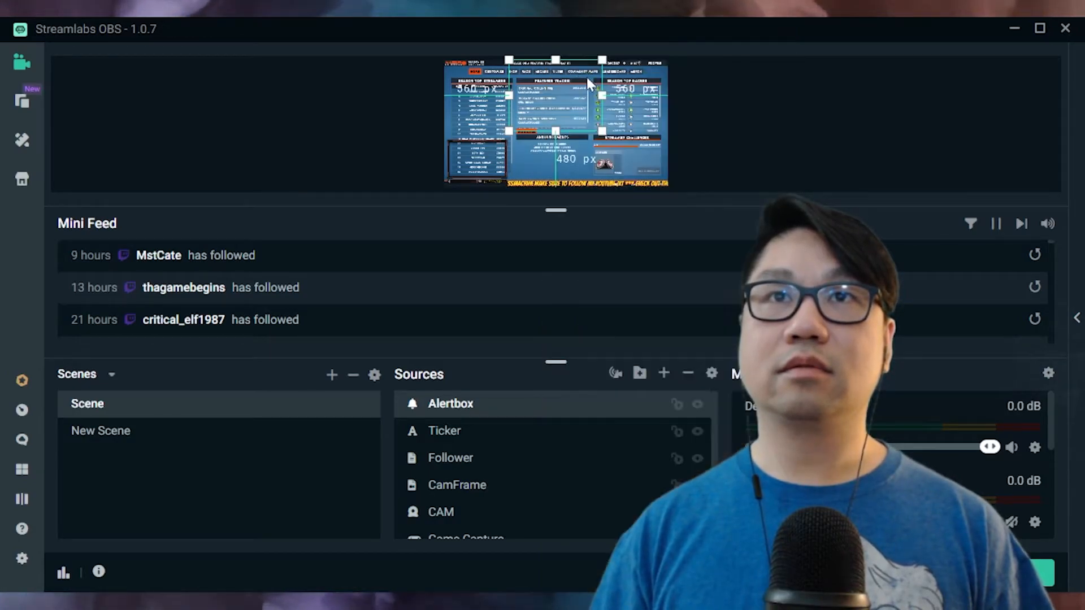
pyautogui.click(141, 445)
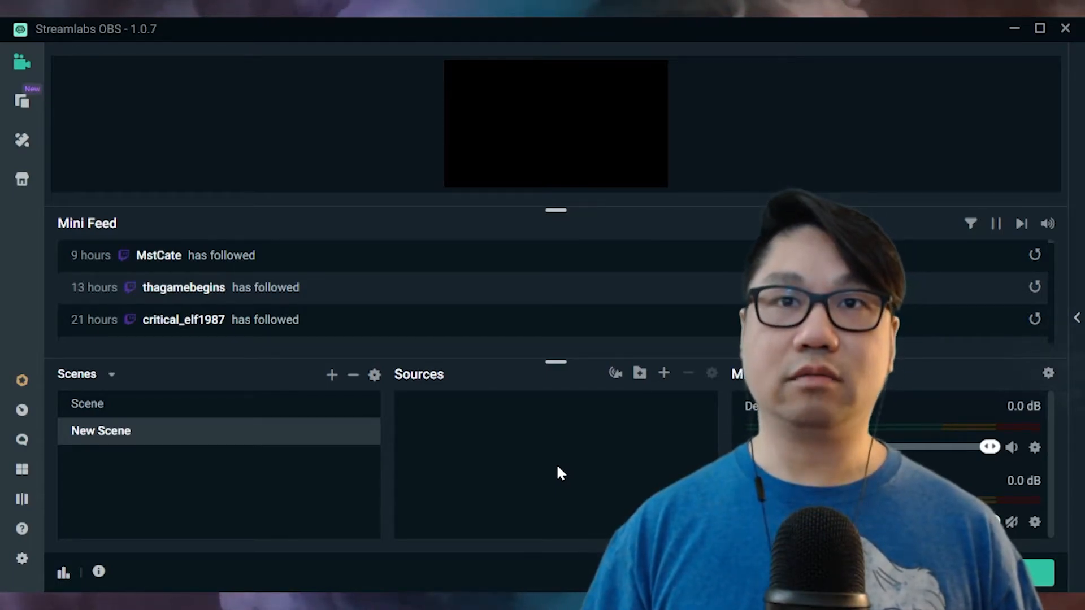
pyautogui.hotkey('ctrl', 'v')
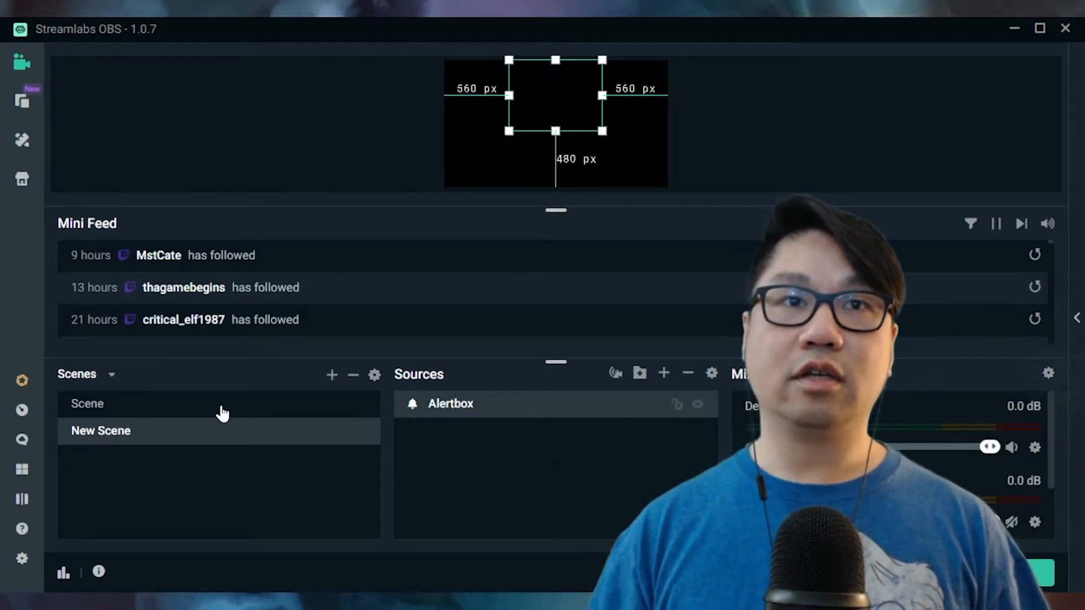
# Copy the Ticker, Follower, CamFrame, CAM and Game Capture sources from Scene
pyautogui.click(234, 414)
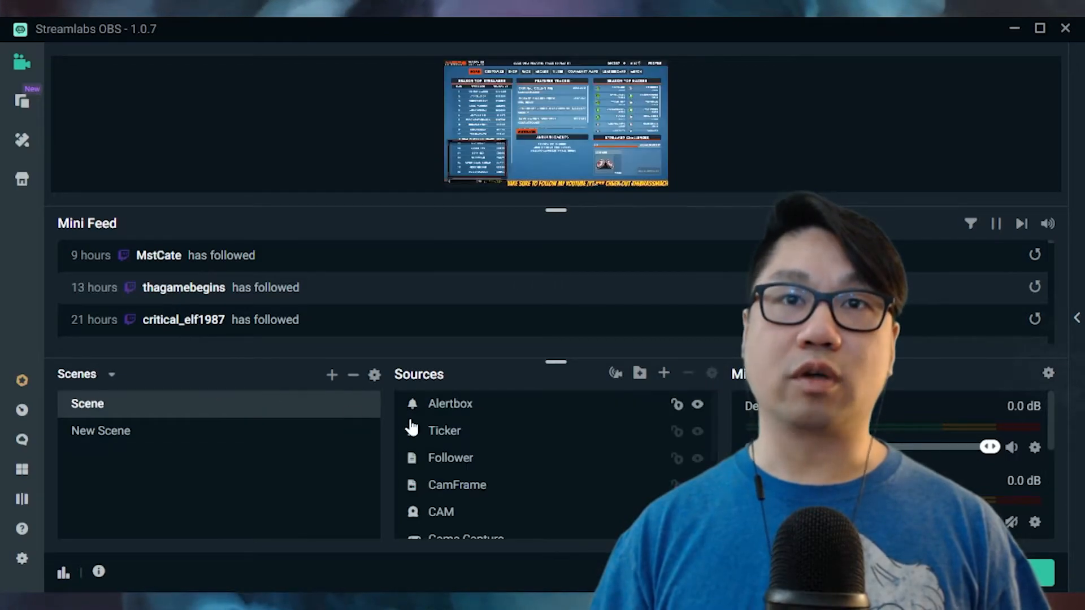
pyautogui.click(492, 417)
pyautogui.scroll(-1, 490, 497)
pyautogui.click(469, 430)
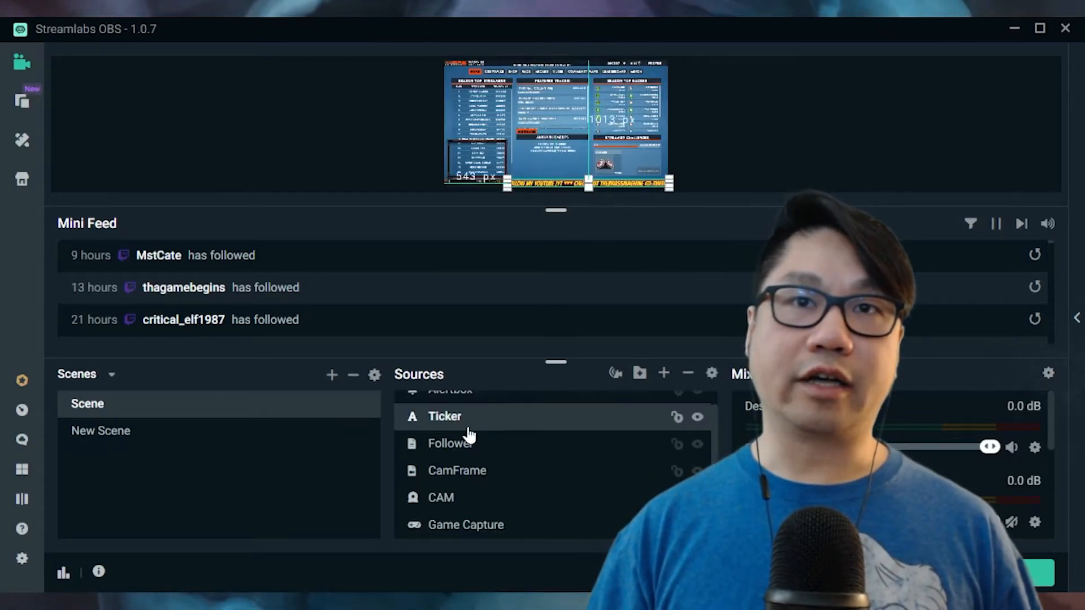
pyautogui.keyDown('shift'); pyautogui.click(445, 530); pyautogui.keyUp('shift')
pyautogui.rightClick(507, 450)
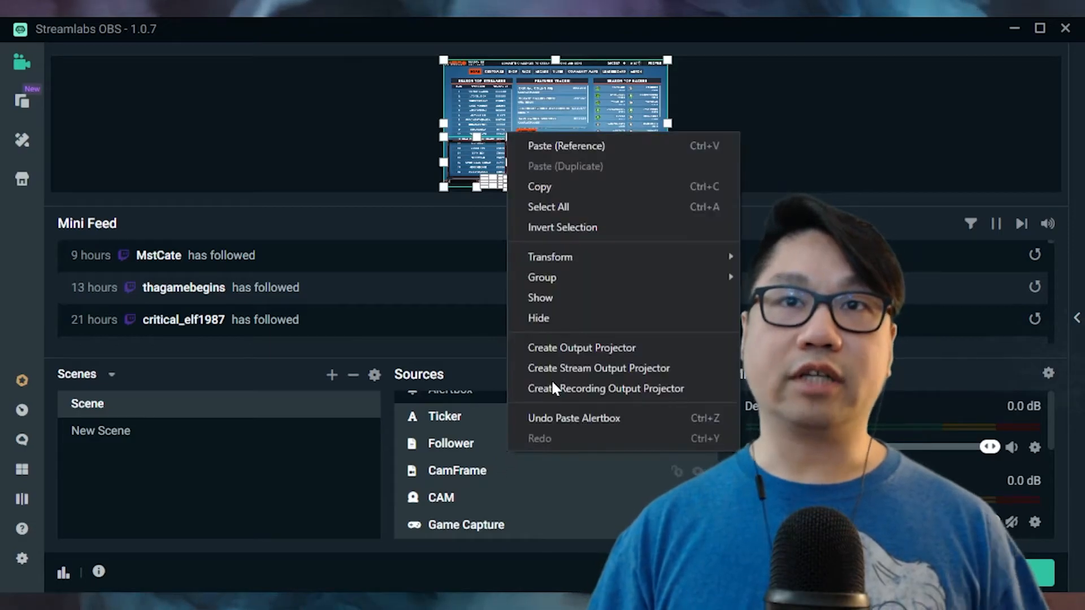
pyautogui.click(584, 182)
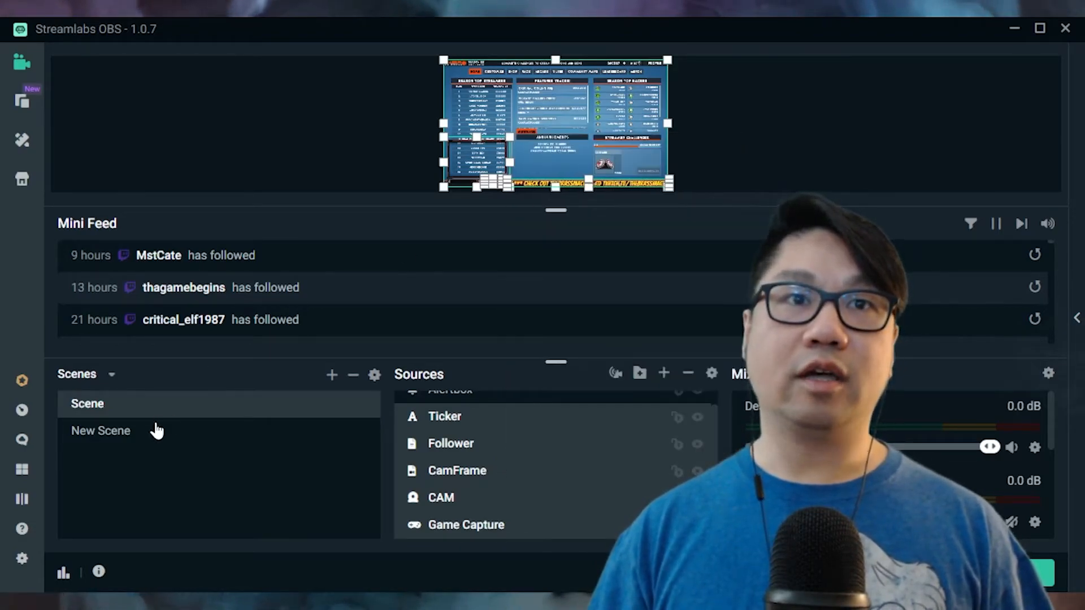
# Paste the copied sources into New Scene and move Alertbox above Ticker in the source order
pyautogui.click(156, 431)
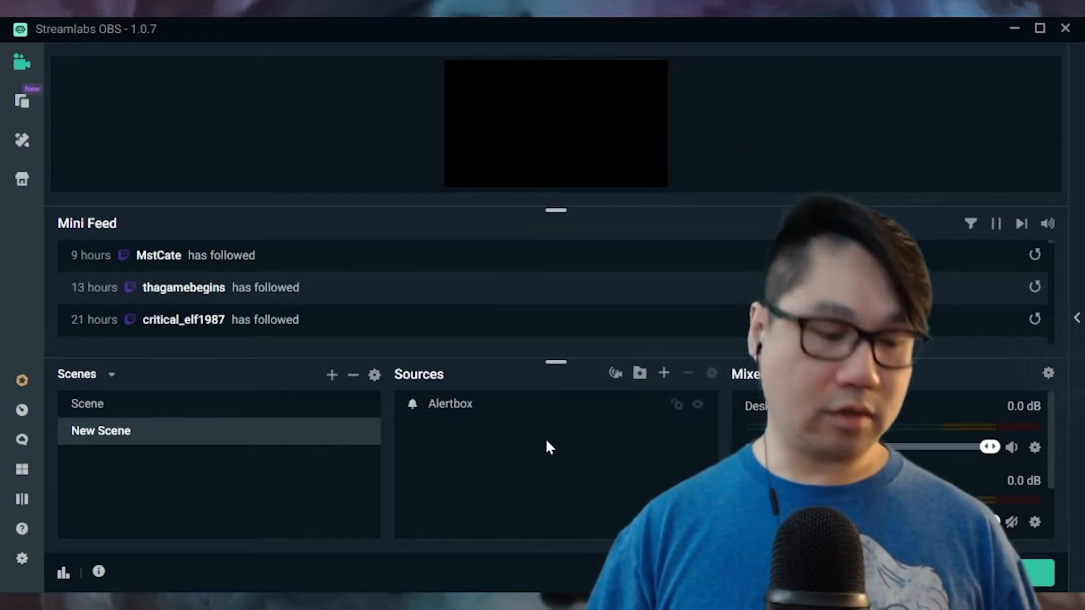
pyautogui.hotkey('ctrl', 'v')
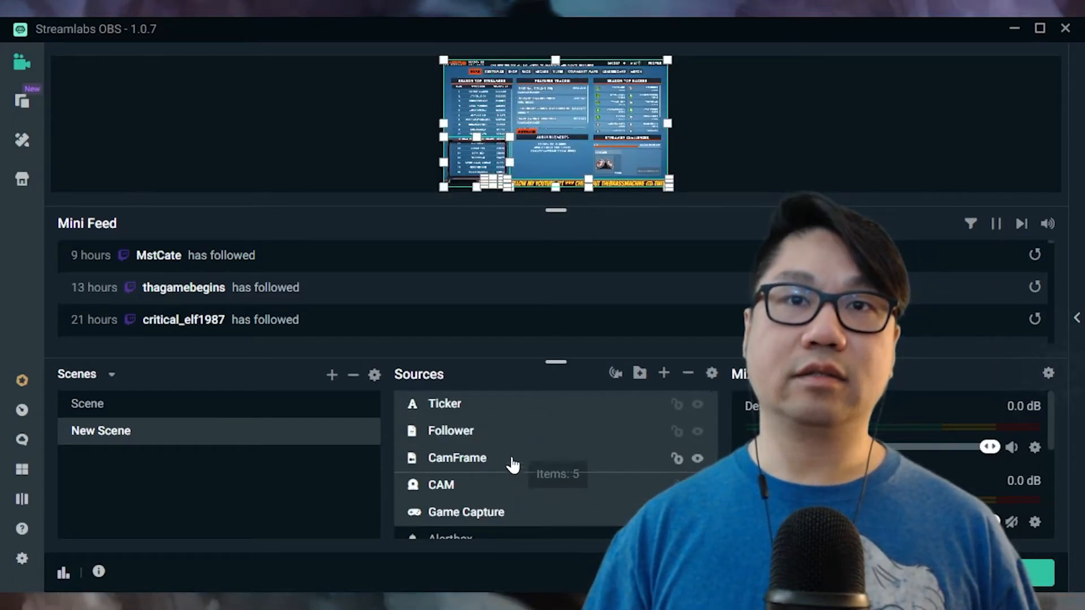
pyautogui.moveTo(459, 544); pyautogui.dragTo(458, 418)
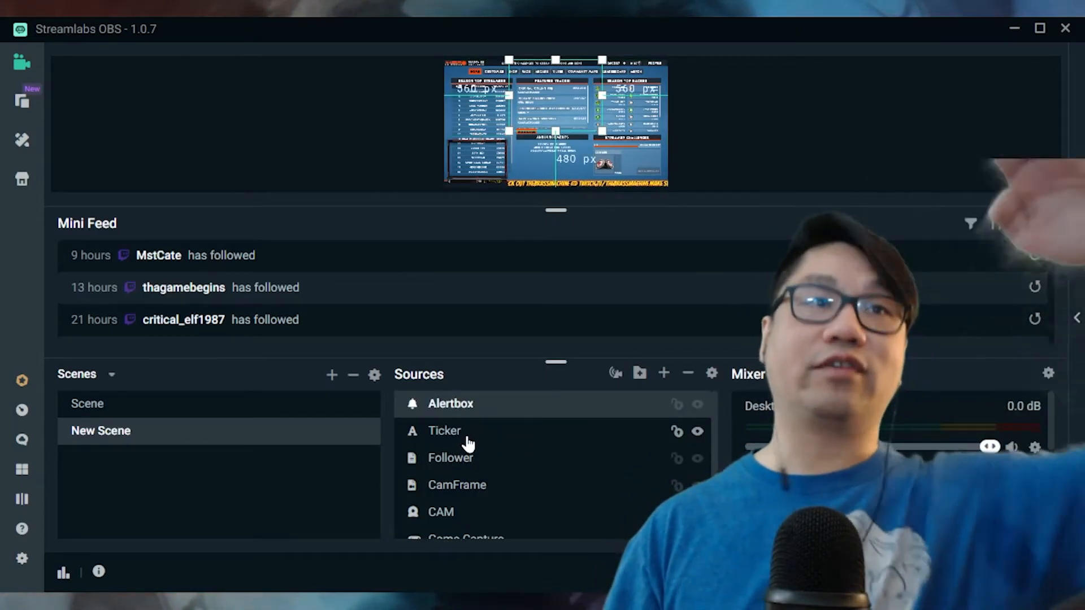
pyautogui.scroll(-1, 479, 459)
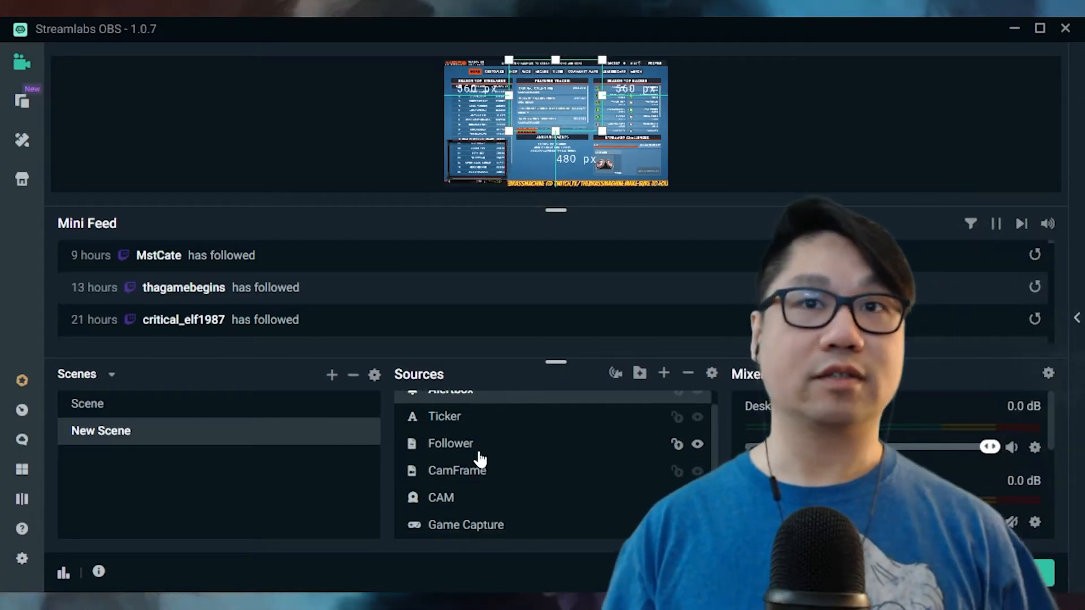
pyautogui.scroll(1, 479, 459)
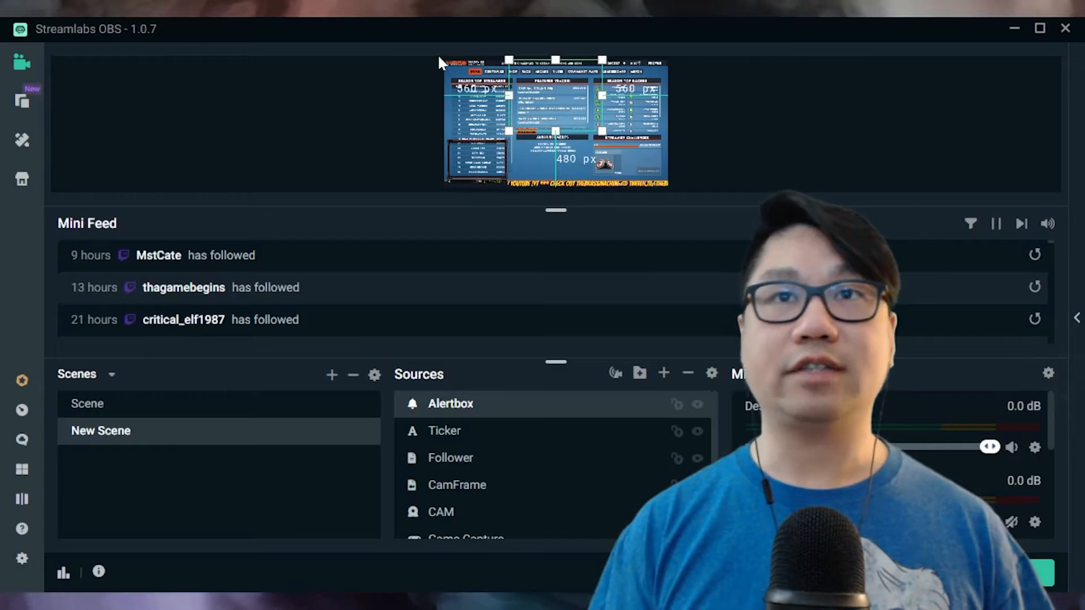
pyautogui.click(908, 149)
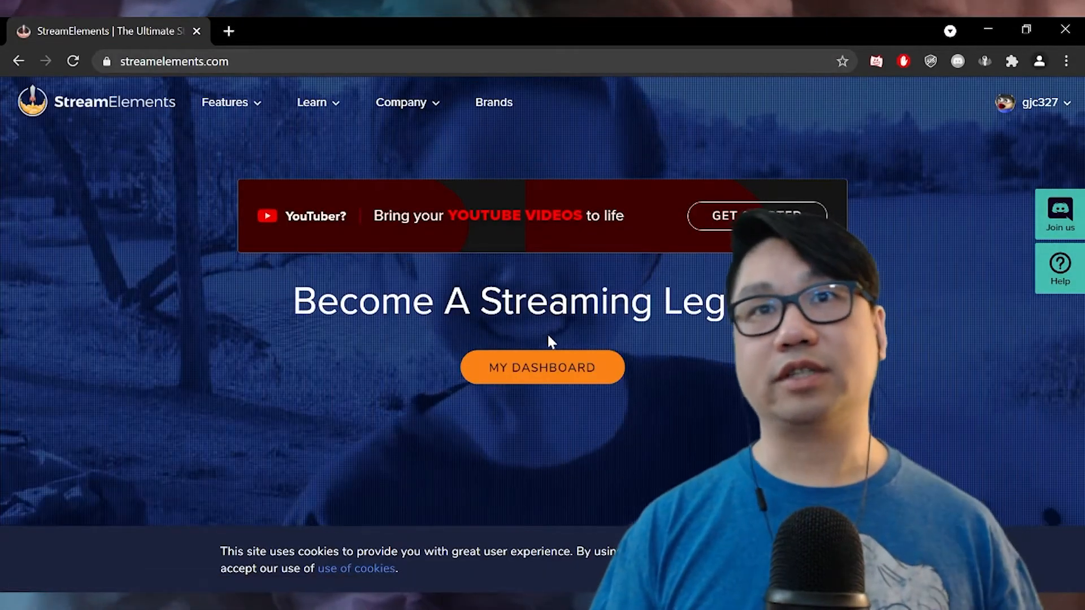
# In the browser, open the StreamElements dashboard, go to My overlays and look through the personal overlays
pyautogui.click(522, 379)
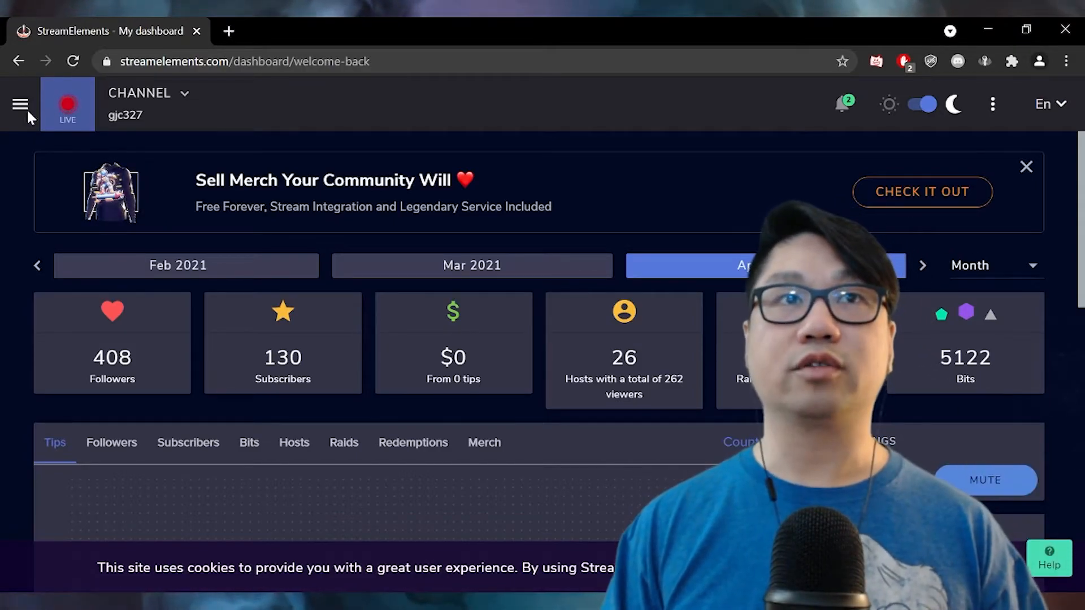
pyautogui.click(21, 105)
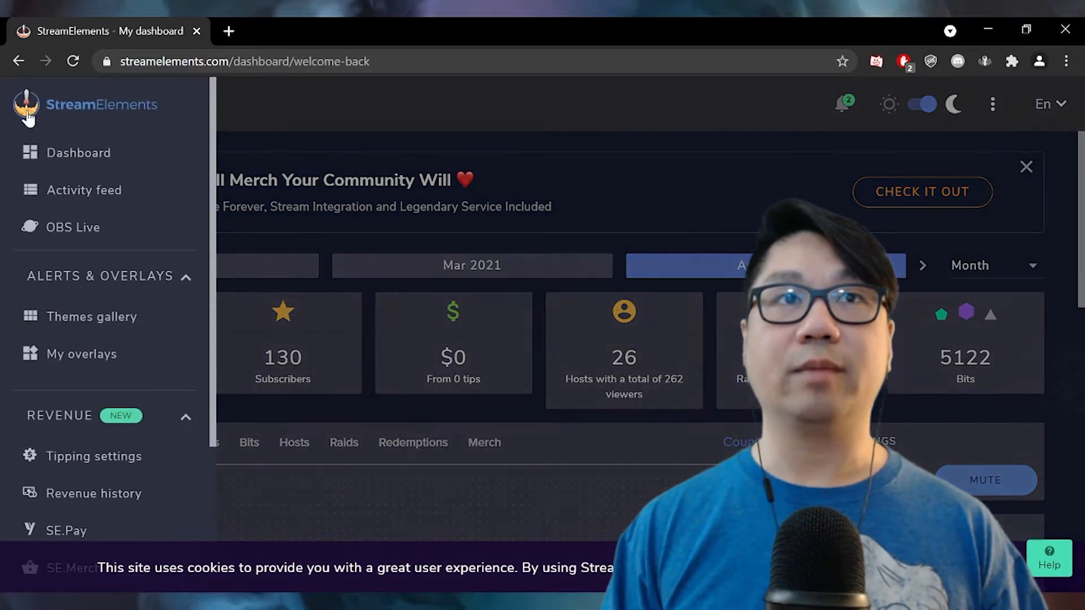
pyautogui.click(268, 104)
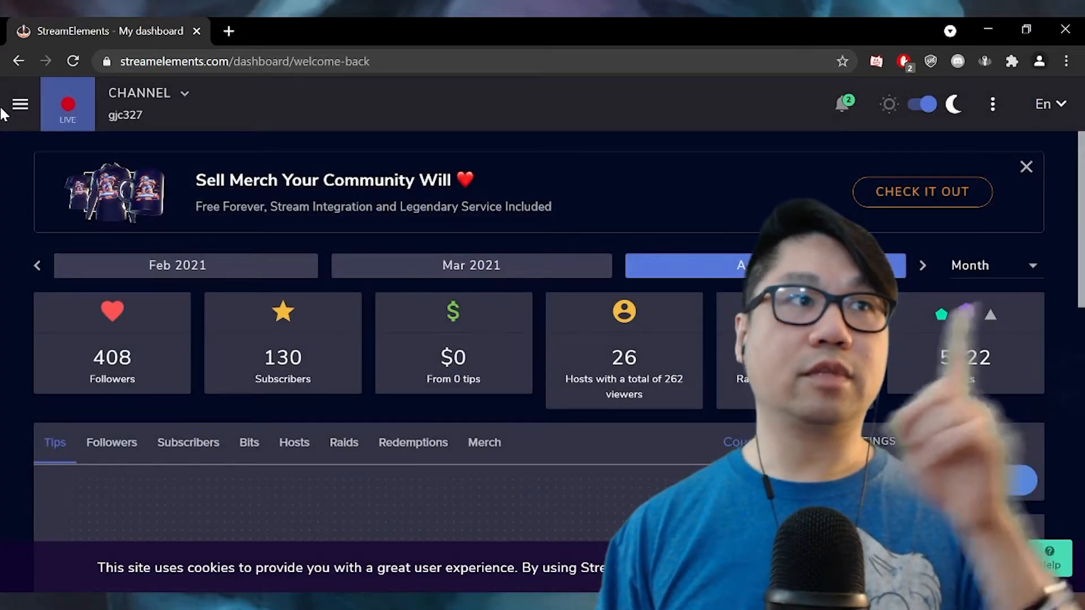
pyautogui.click(17, 104)
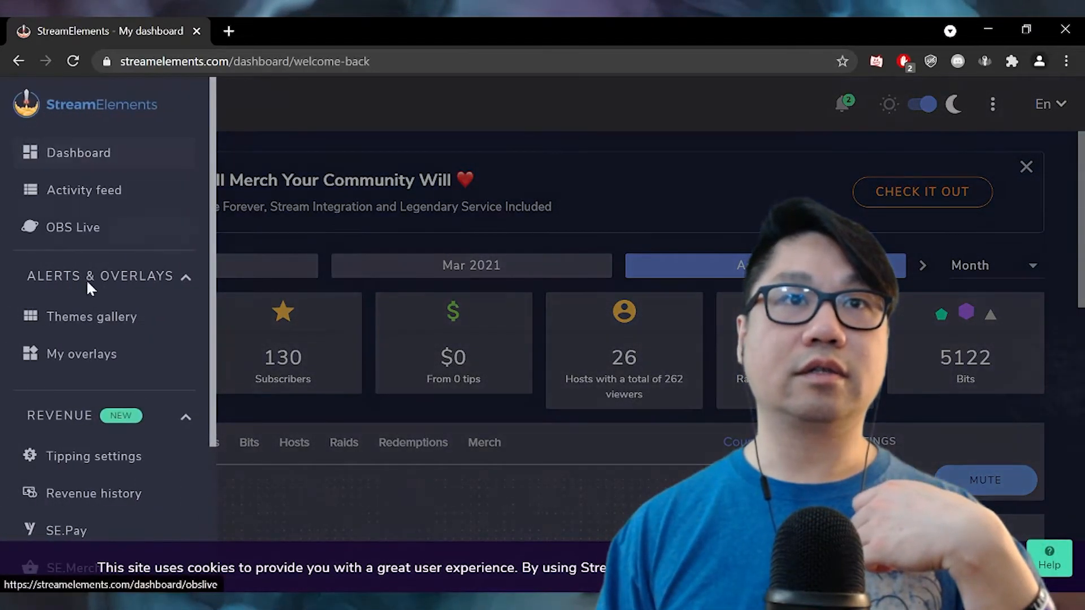
pyautogui.click(103, 361)
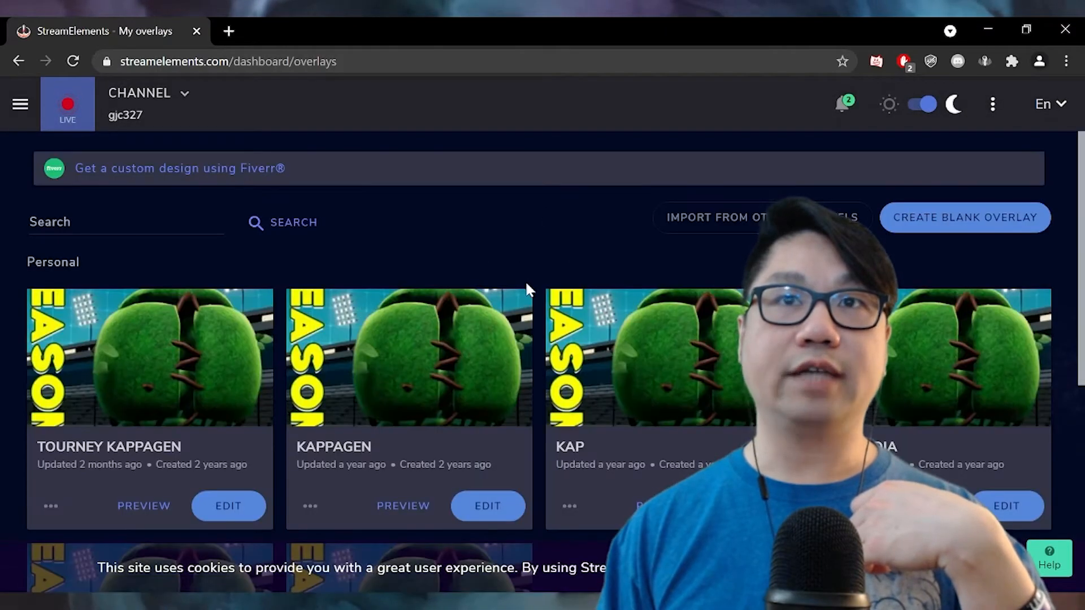
pyautogui.scroll(-3, 201, 253)
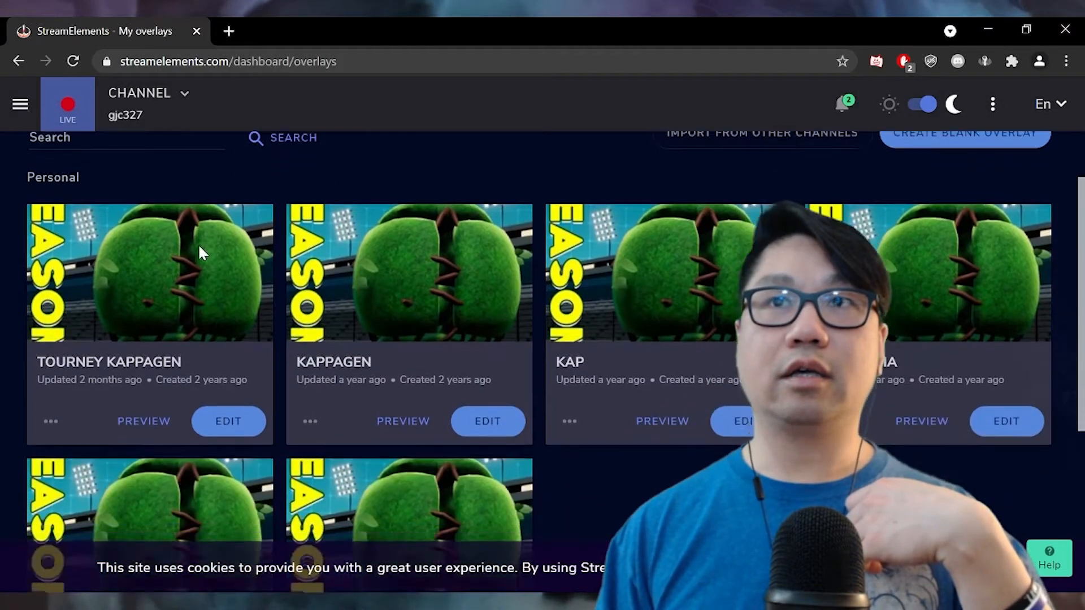
pyautogui.scroll(-2, 200, 253)
pyautogui.scroll(4, 498, 355)
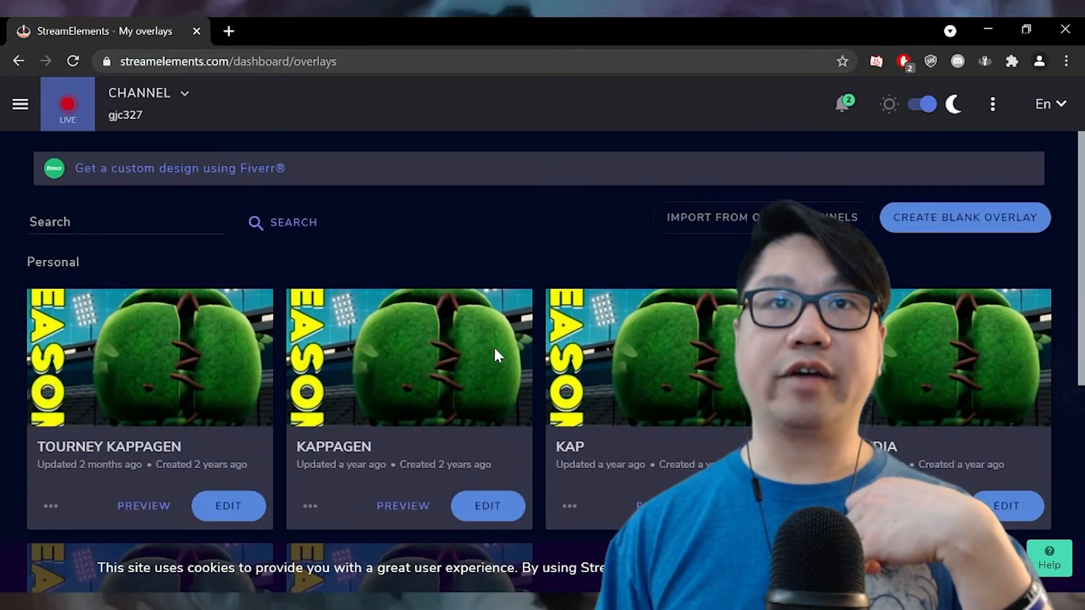
# Create a blank StreamElements overlay with a resolution of 1080p
pyautogui.click(934, 225)
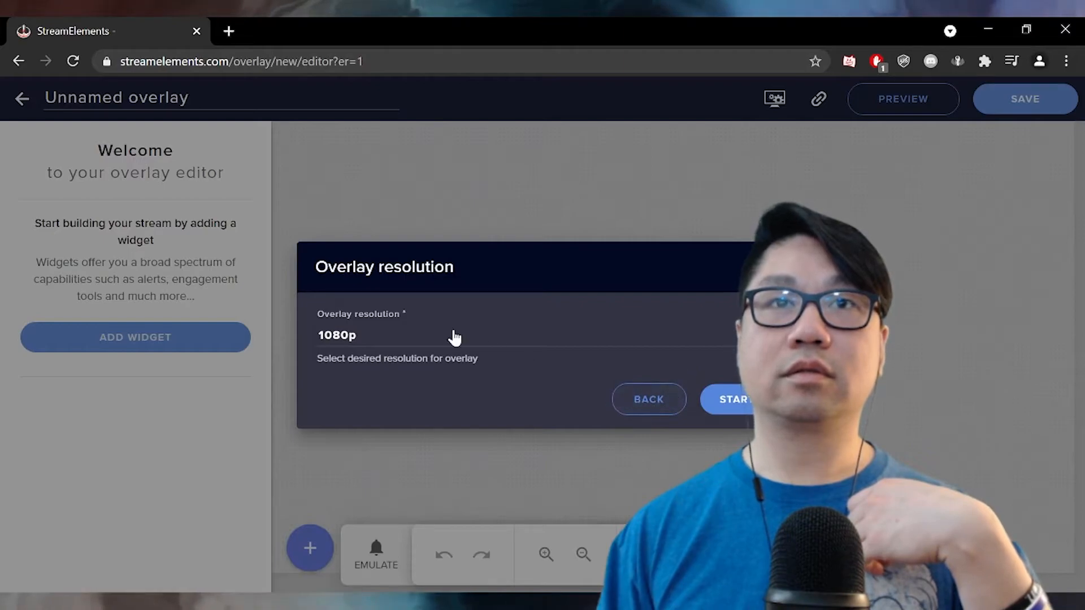
pyautogui.click(667, 346)
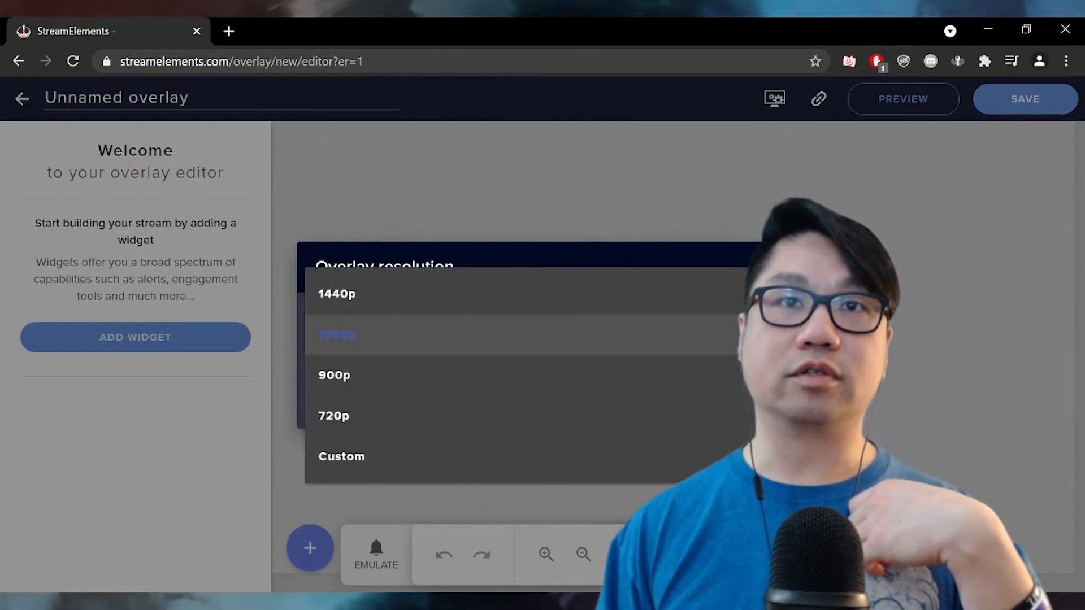
pyautogui.click(649, 339)
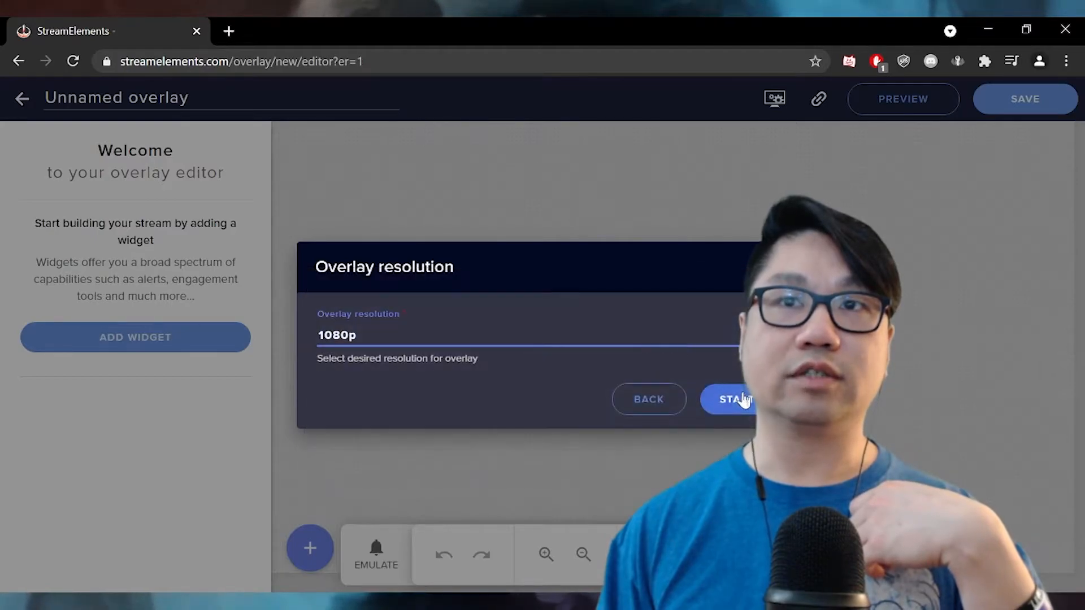
pyautogui.click(744, 402)
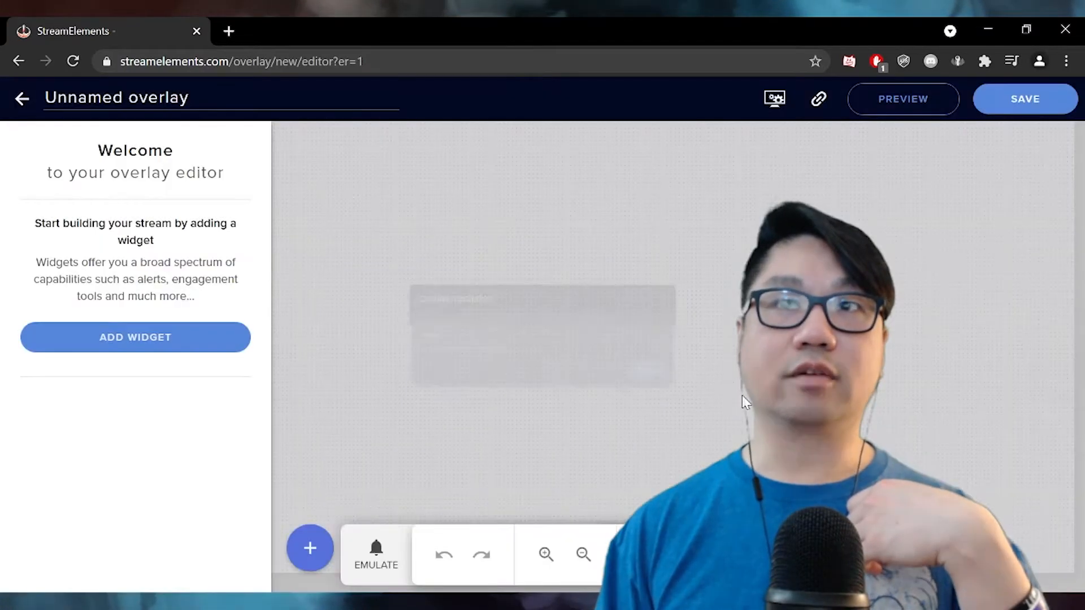
# Search the overlay widgets for "kappa" and add the Kappagen alert widget
pyautogui.click(171, 329)
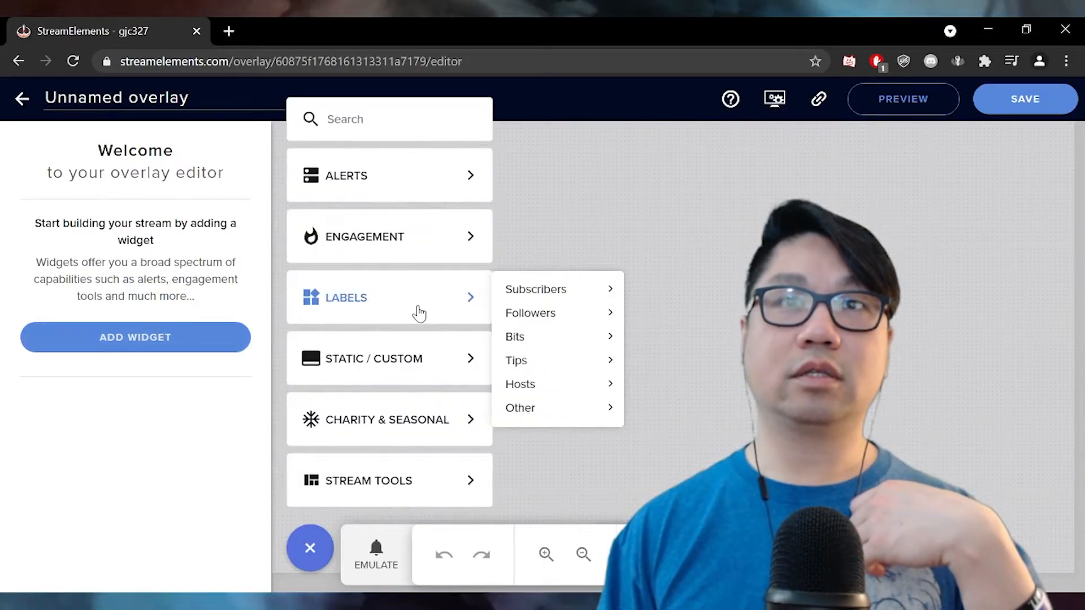
pyautogui.moveTo(360, 365)
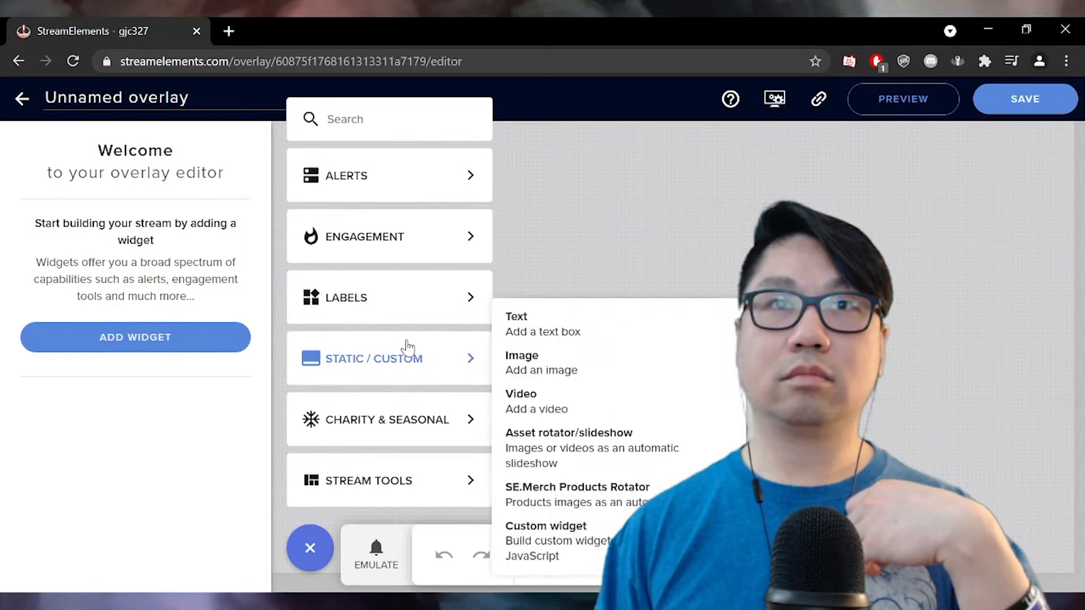
pyautogui.moveTo(412, 220)
pyautogui.moveTo(417, 200)
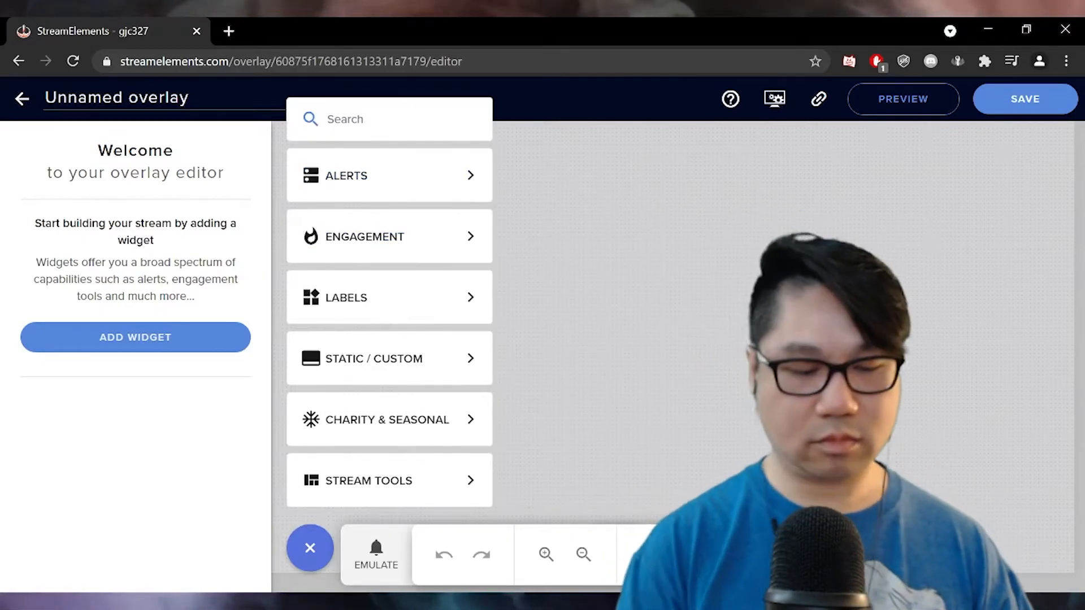
pyautogui.write('kappa')
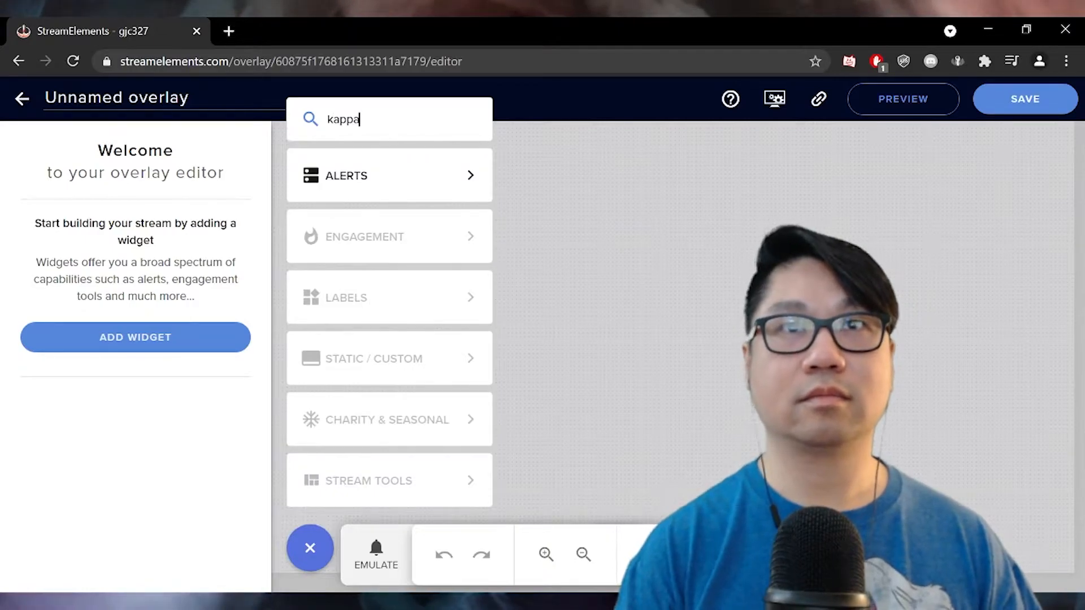
pyautogui.moveTo(389, 177)
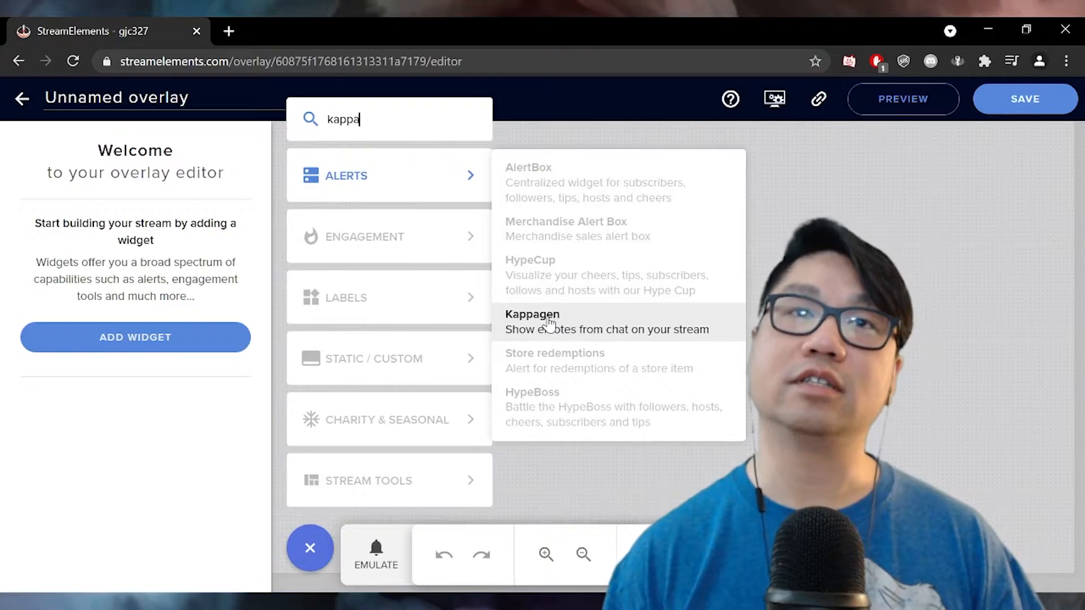
pyautogui.click(578, 322)
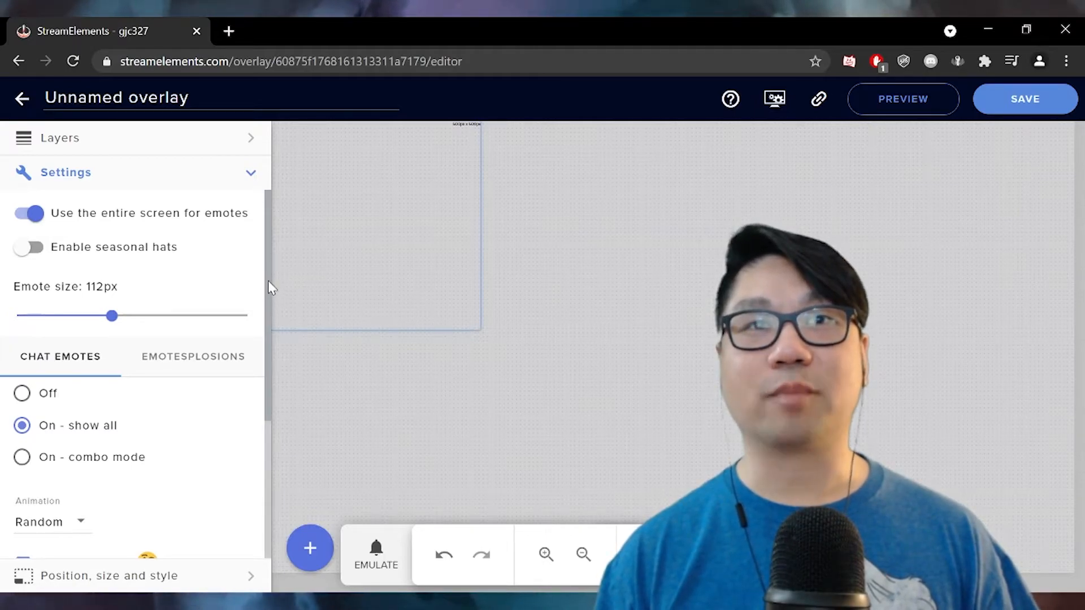
# Keep the Kappagen chat emote animation set to Random and emulate an event to preview the emotes
pyautogui.moveTo(267, 288); pyautogui.dragTo(373, 248)
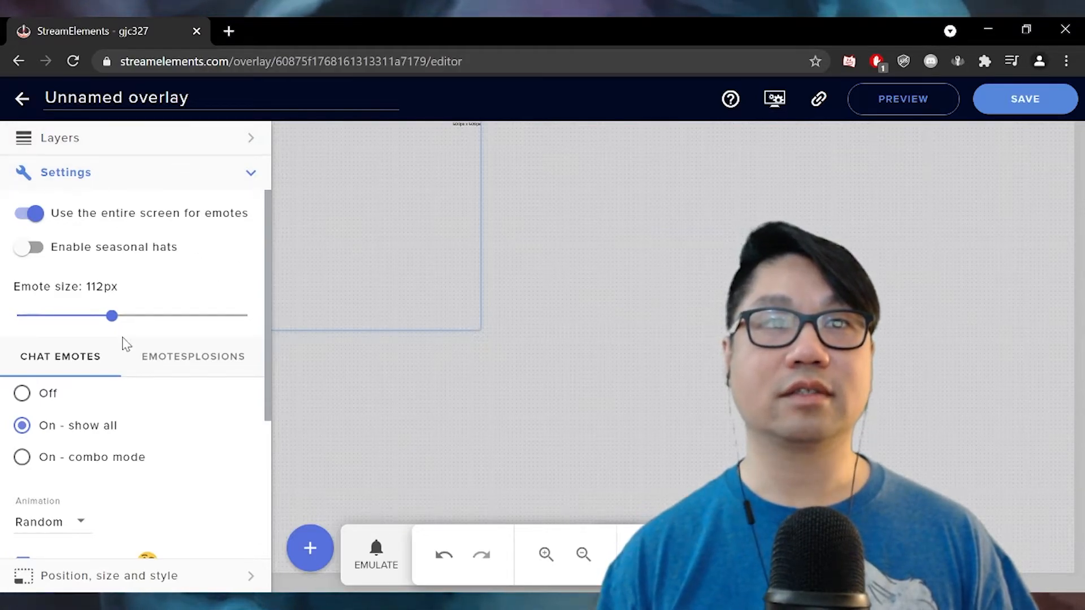
pyautogui.scroll(-3, 121, 396)
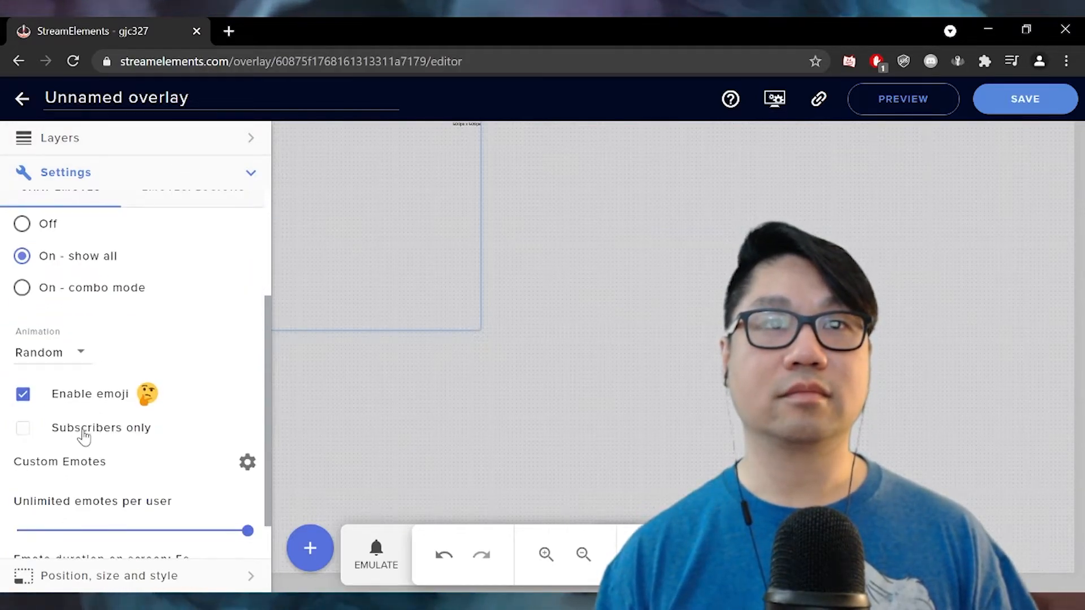
pyautogui.click(72, 360)
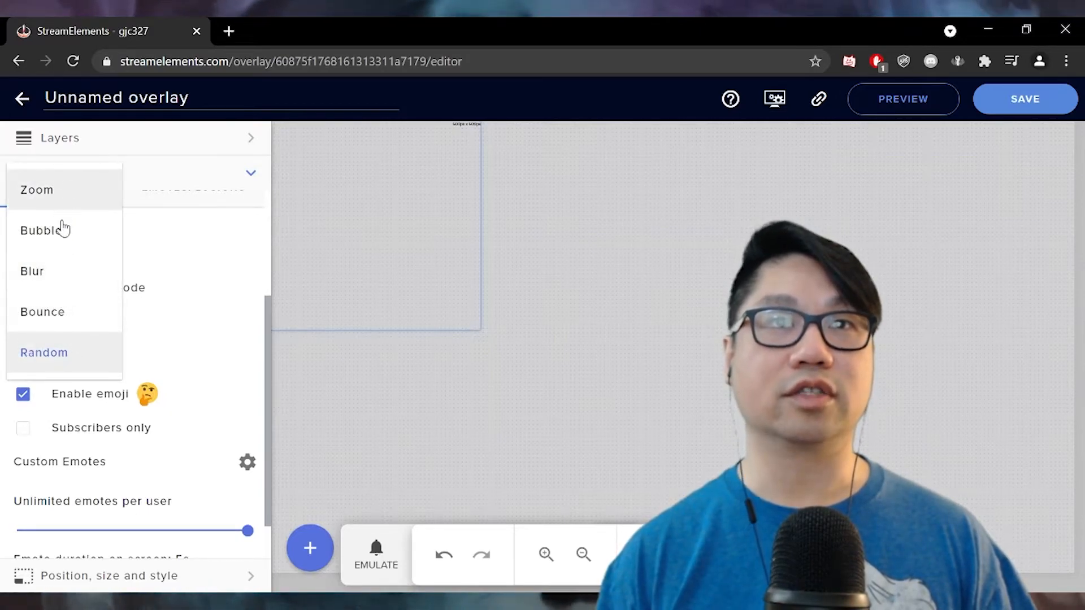
pyautogui.click(155, 356)
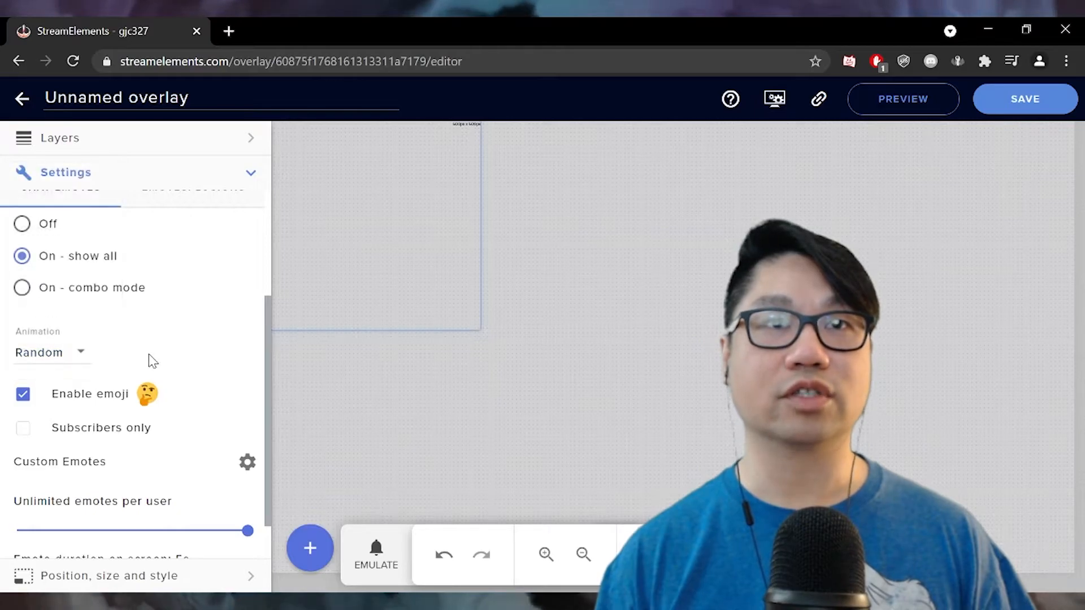
pyautogui.click(377, 557)
pyautogui.moveTo(401, 338)
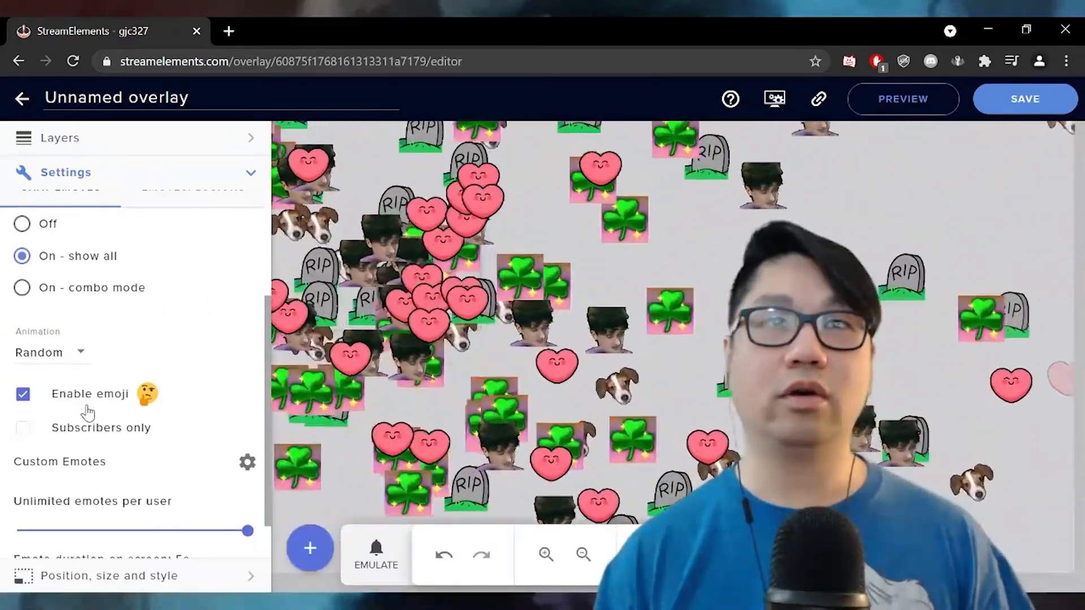
# Disable emoji for the Kappagen chat emotes and open the Custom Emotes settings
pyautogui.scroll(-1, 48, 405)
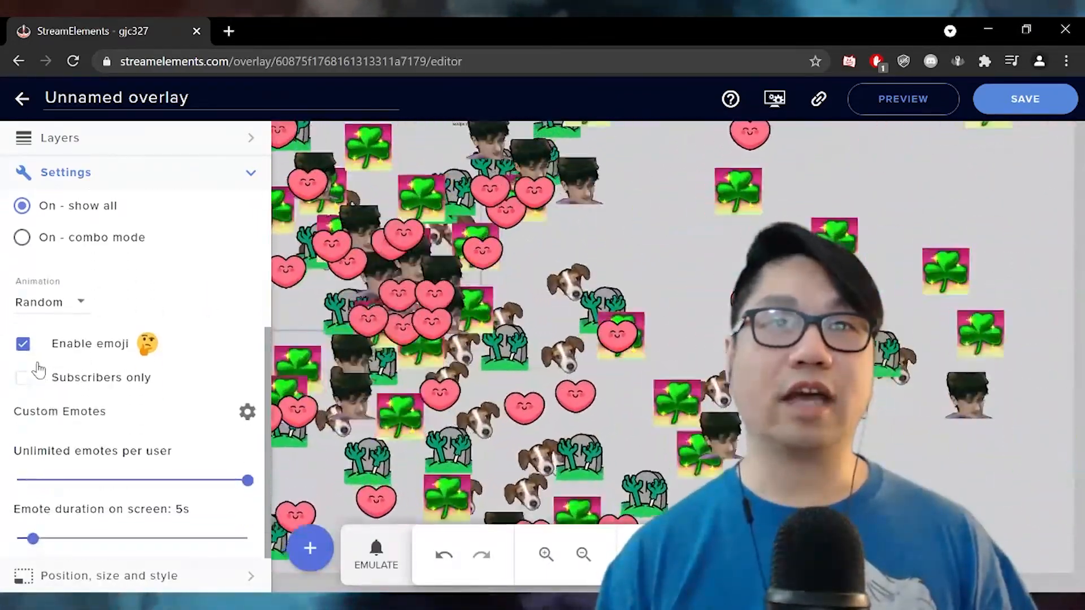
pyautogui.click(25, 345)
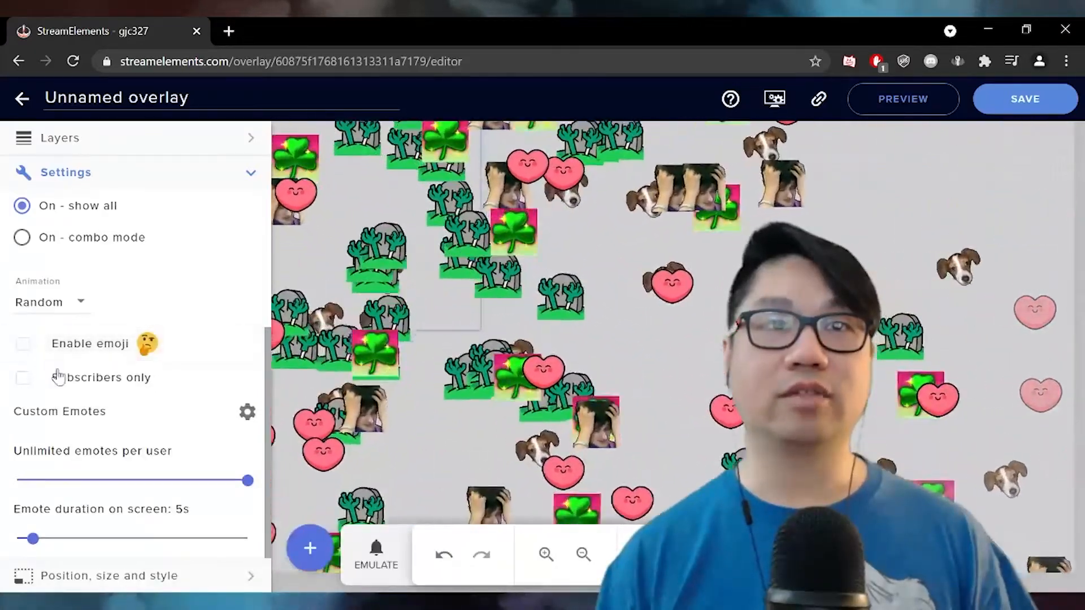
pyautogui.click(246, 412)
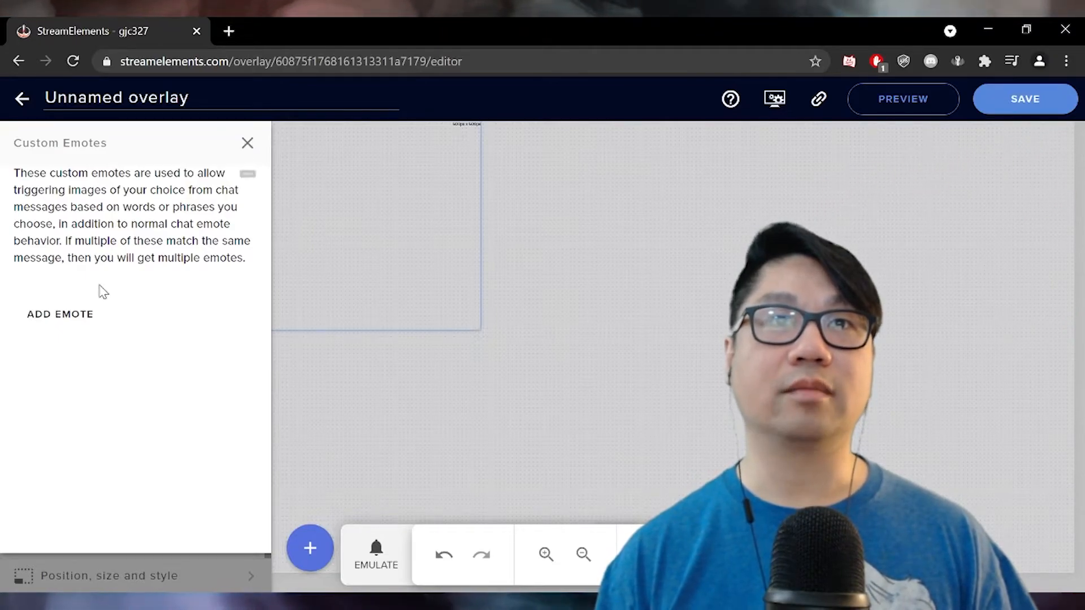
# View the options for adding a custom emote without adding one, and return to the Kappagen settings
pyautogui.click(86, 313)
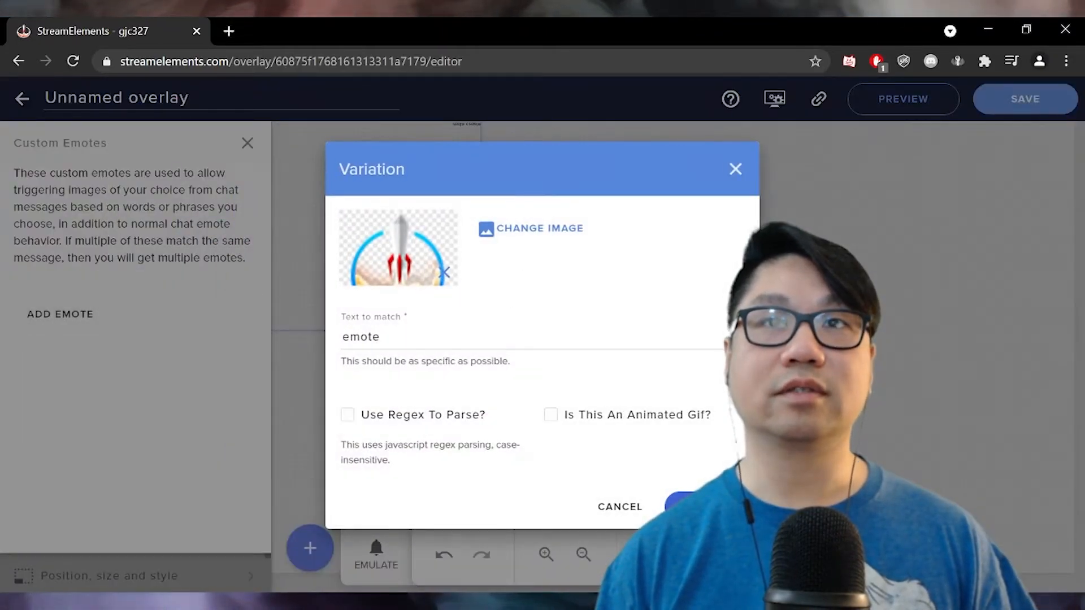
pyautogui.click(619, 507)
pyautogui.click(248, 143)
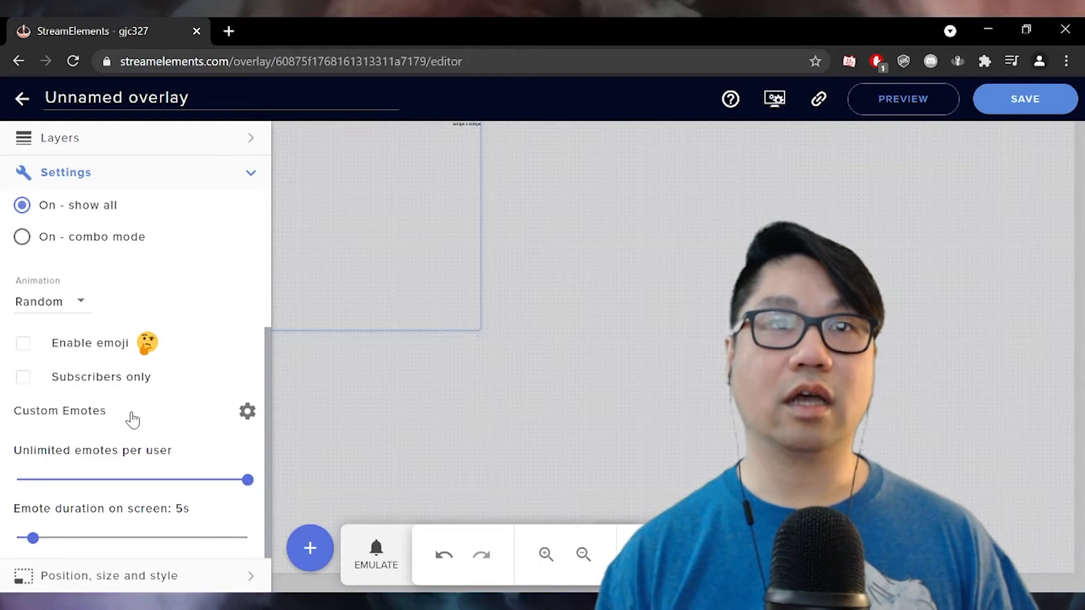
# Review the Emotesplosions settings, keeping all trigger events and the BTTV and FFZ global emotes selected
pyautogui.scroll(4, 80, 355)
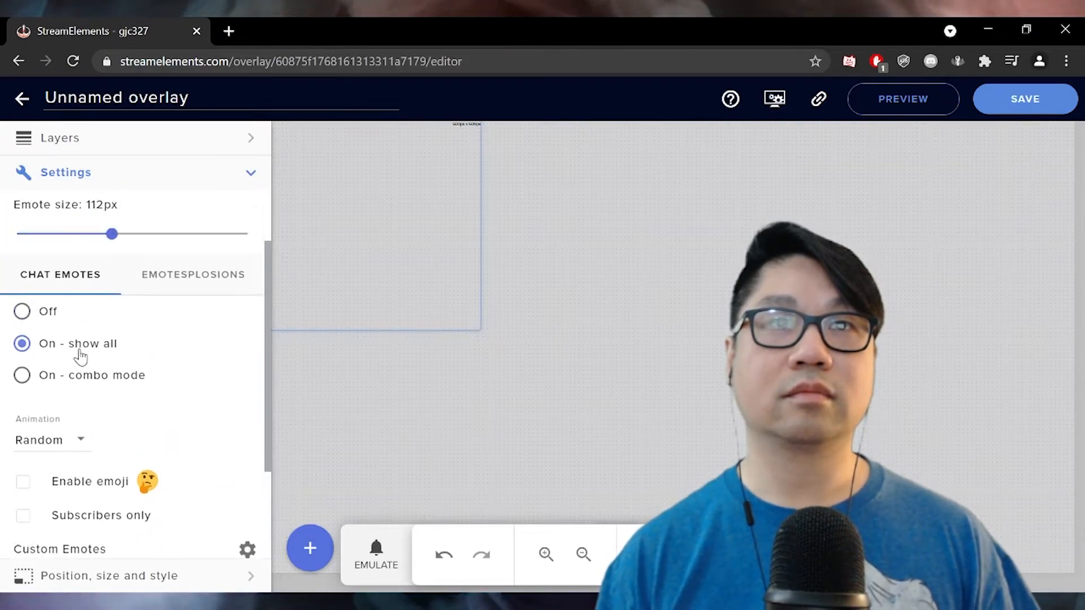
pyautogui.click(192, 361)
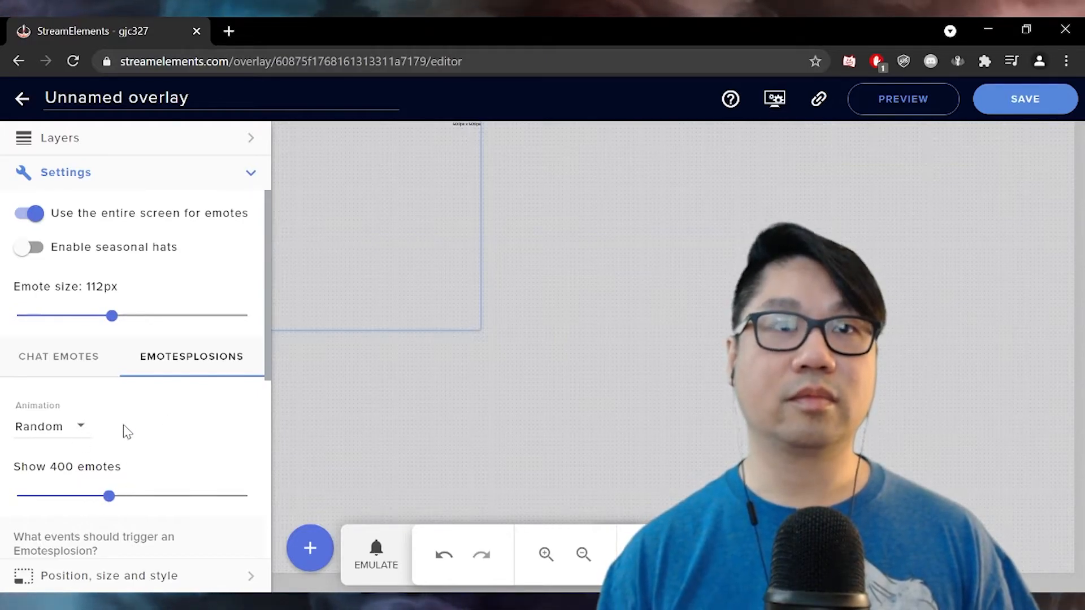
pyautogui.scroll(-6, 182, 428)
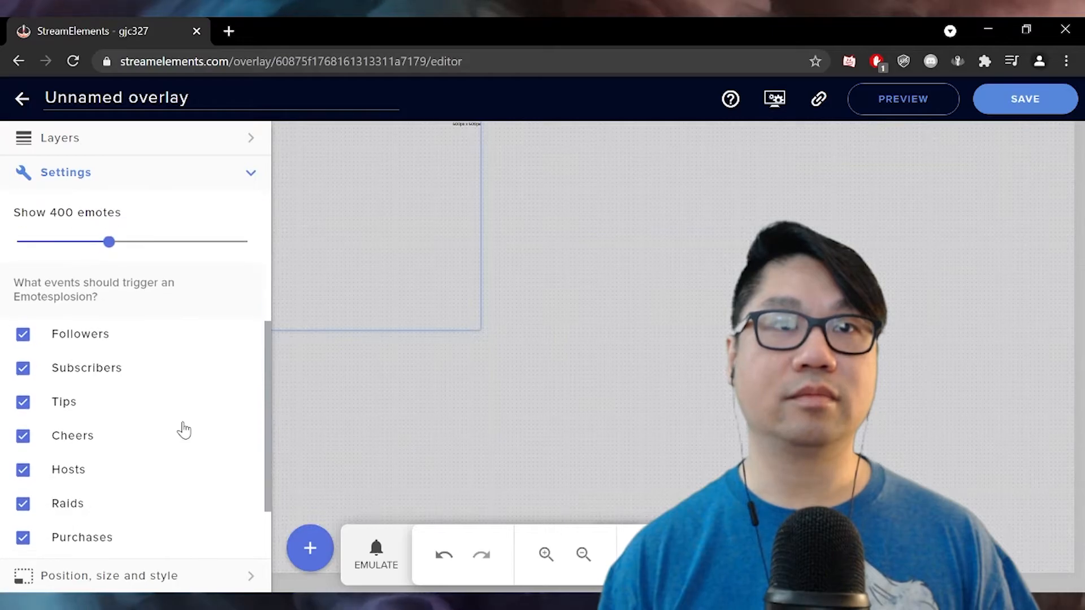
pyautogui.click(147, 531)
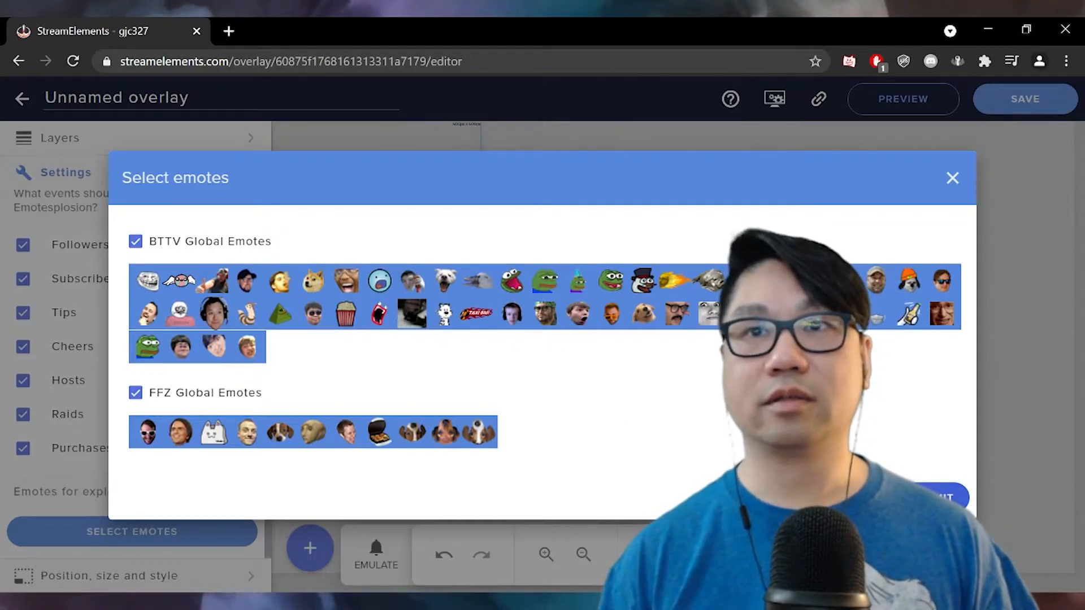
pyautogui.click(931, 497)
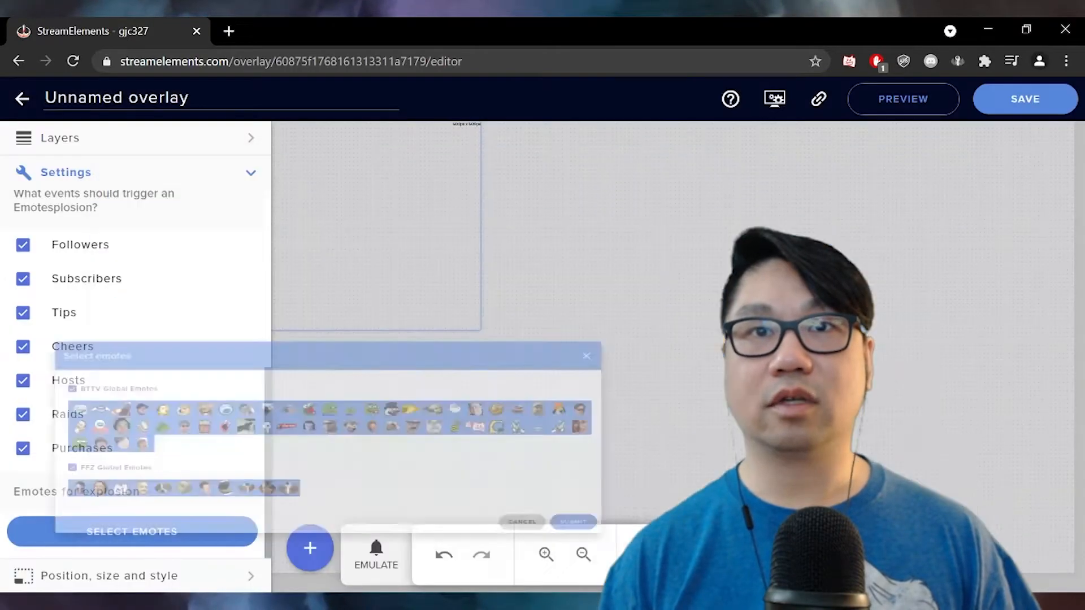
pyautogui.scroll(6, 230, 429)
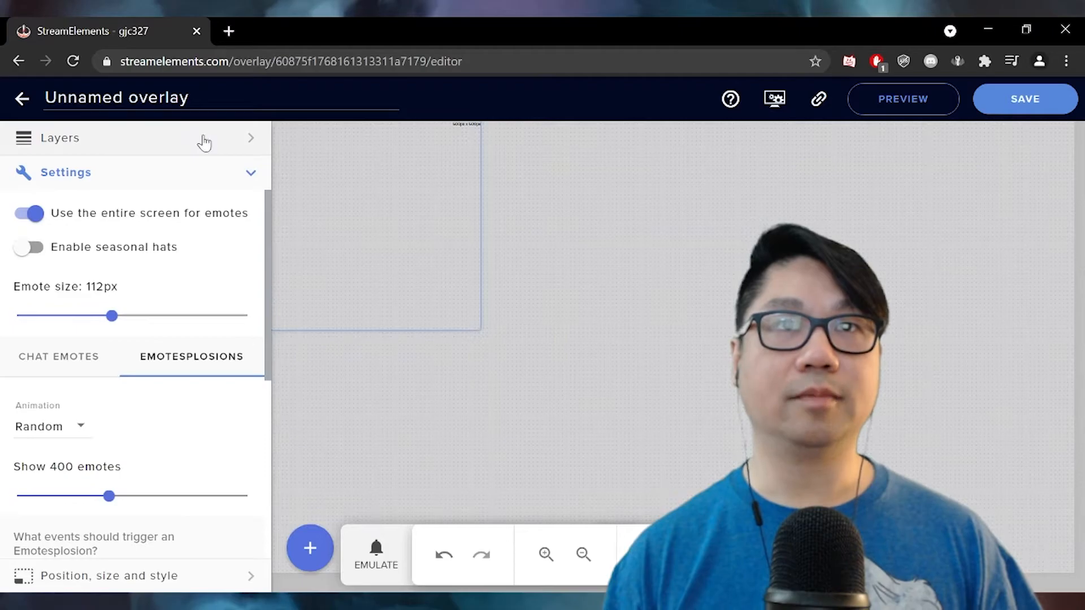
pyautogui.scroll(-6, 215, 296)
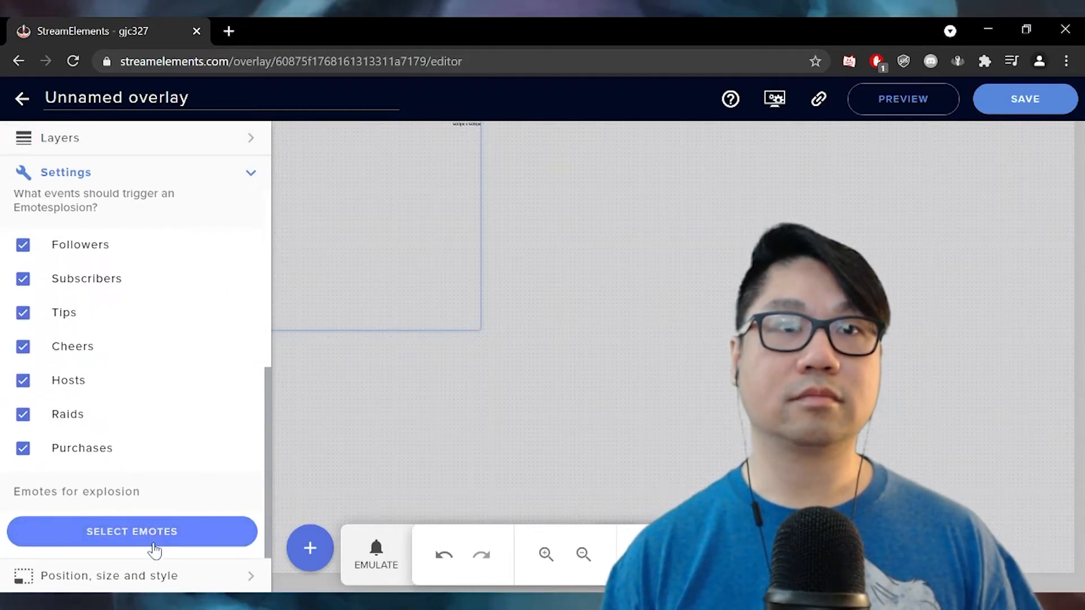
pyautogui.click(250, 177)
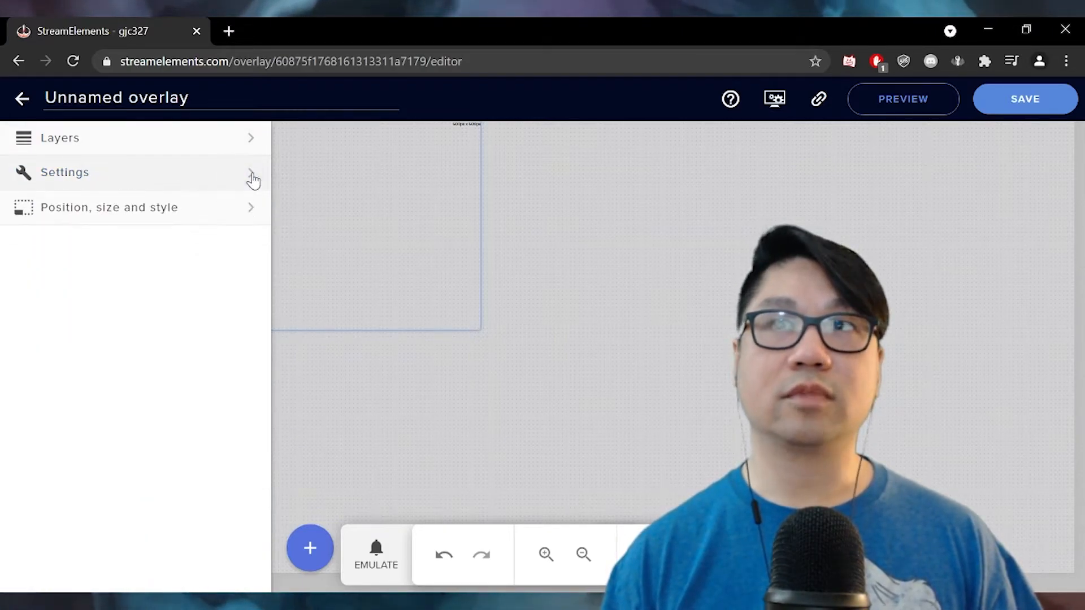
# Save the overlay as "Sample Kappagen" and copy its overlay URL
pyautogui.click(1036, 113)
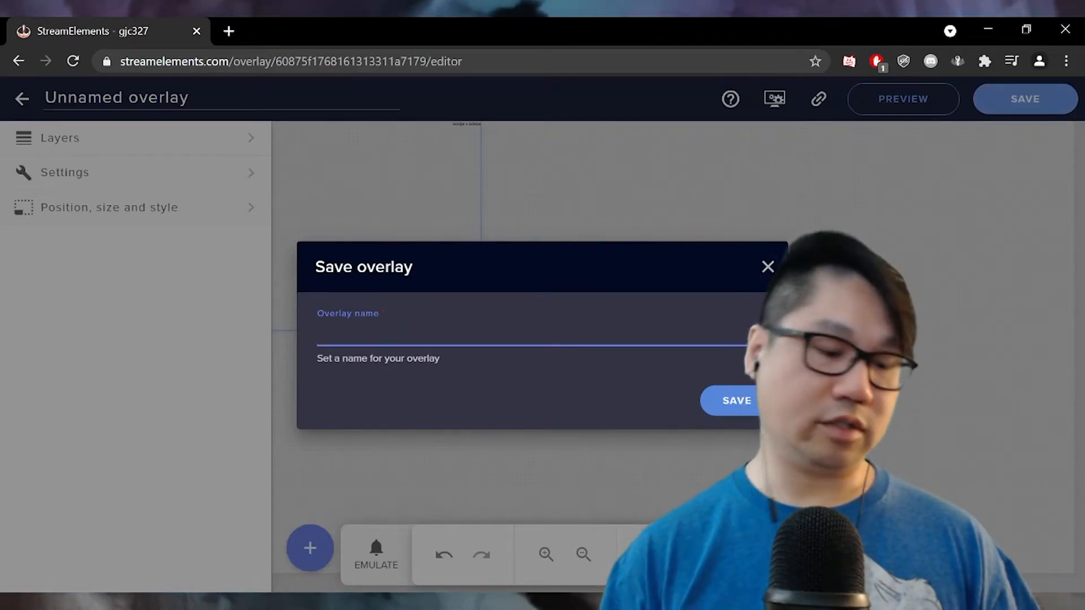
pyautogui.write('s')
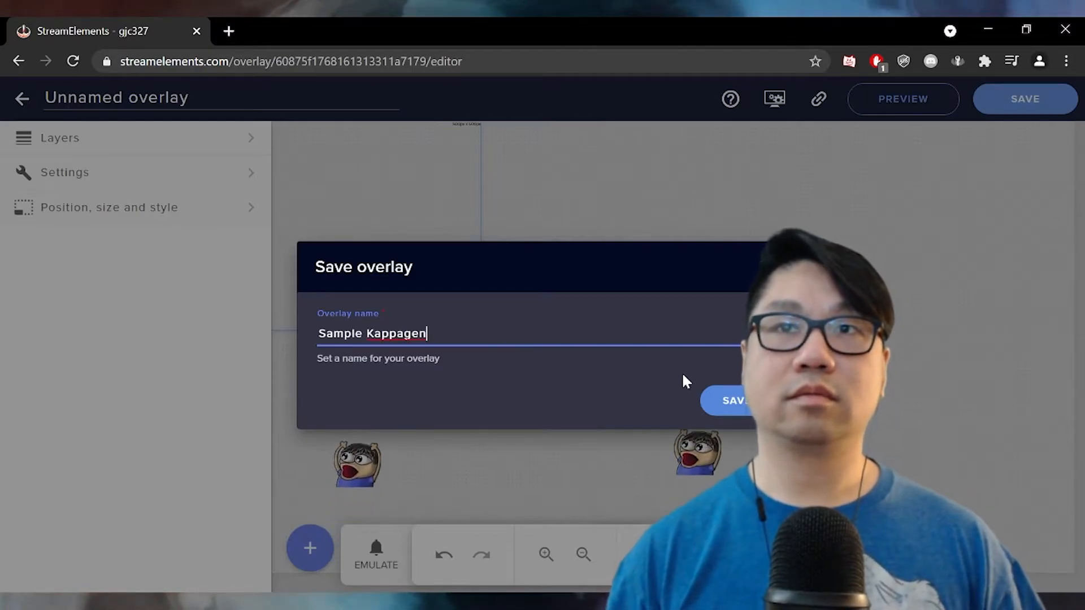
pyautogui.click(744, 411)
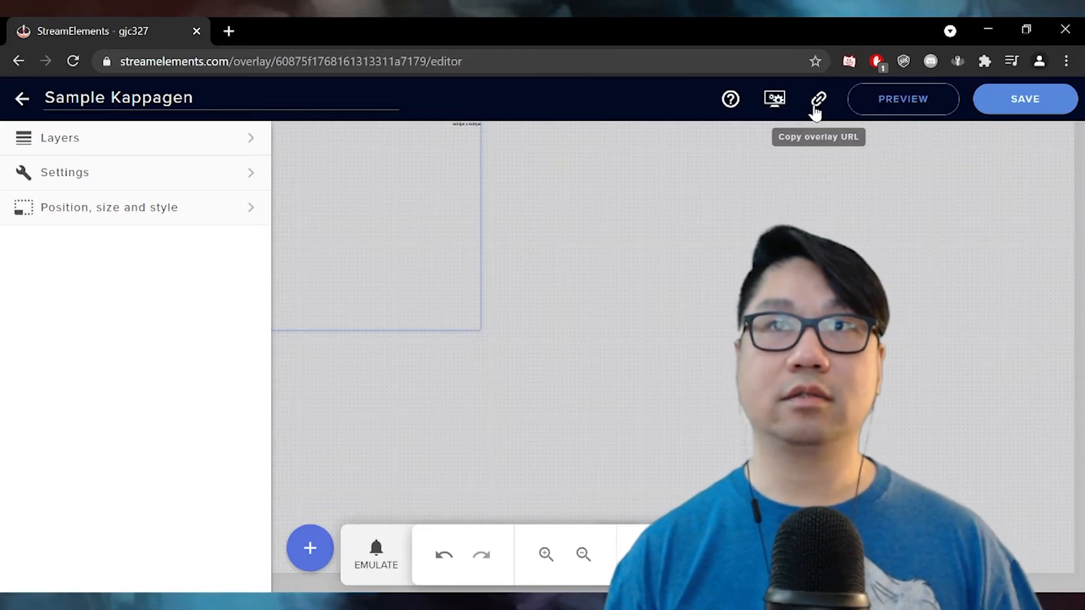
pyautogui.click(815, 110)
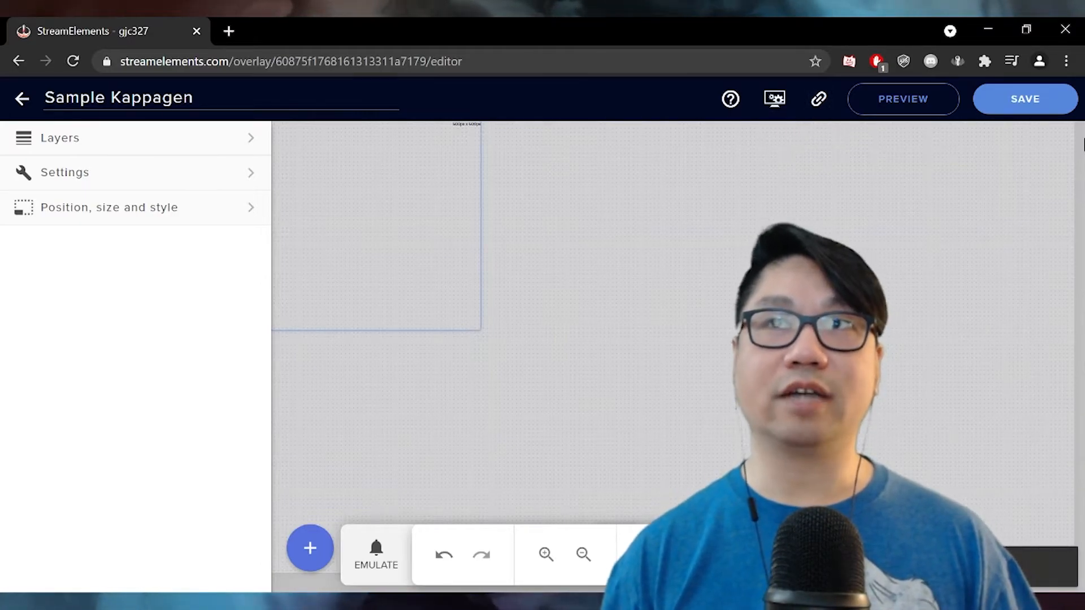
pyautogui.click(817, 109)
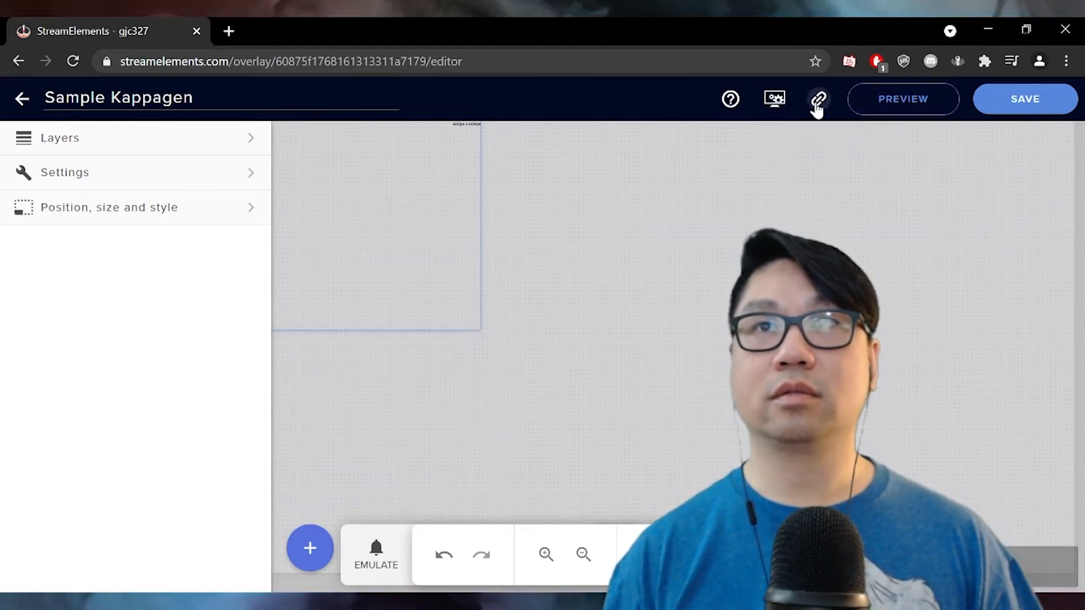
# Switch to Streamlabs OBS and add a Browser Source named "Kappgen" to the scene called Scene
pyautogui.click(987, 30)
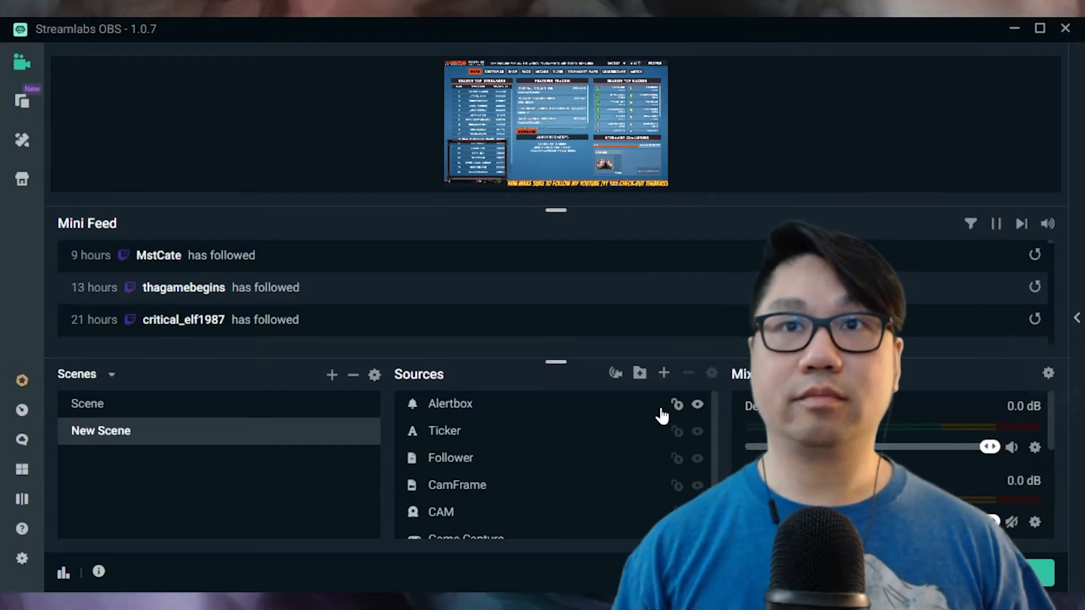
pyautogui.click(283, 406)
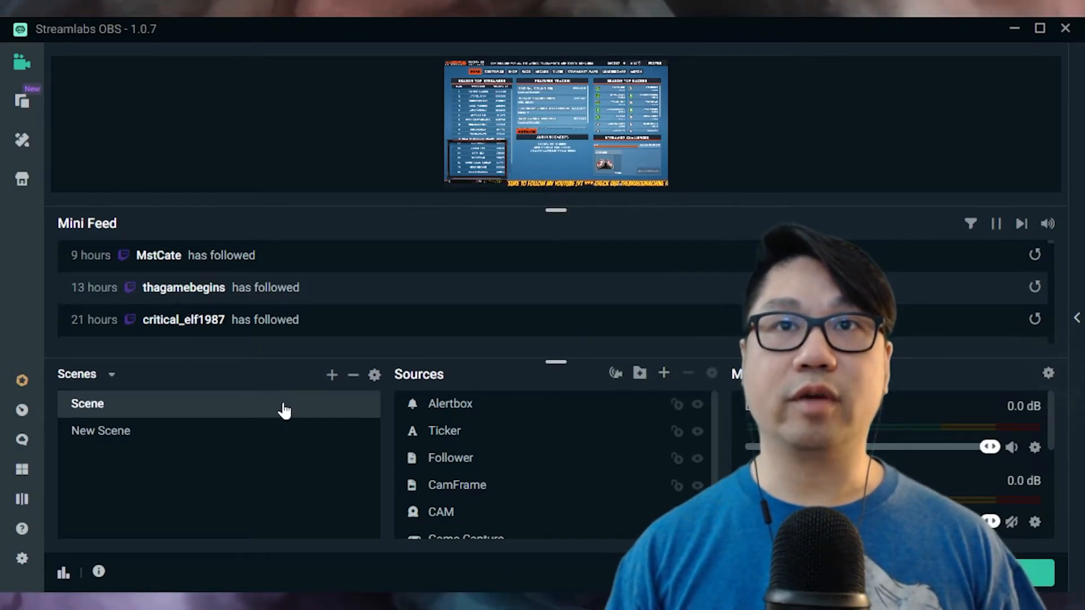
pyautogui.click(664, 374)
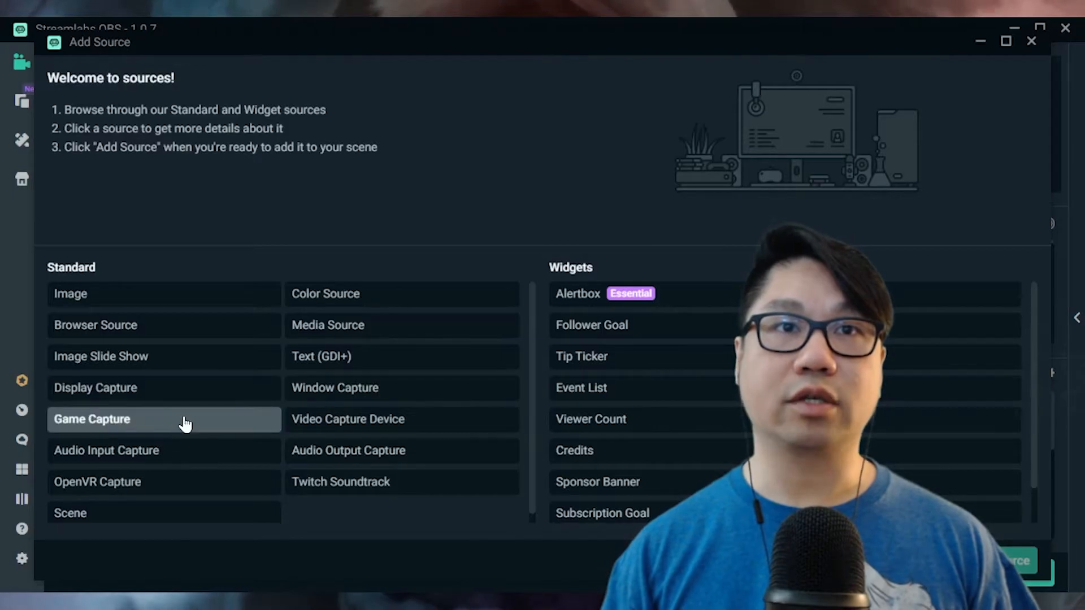
pyautogui.doubleClick(189, 337)
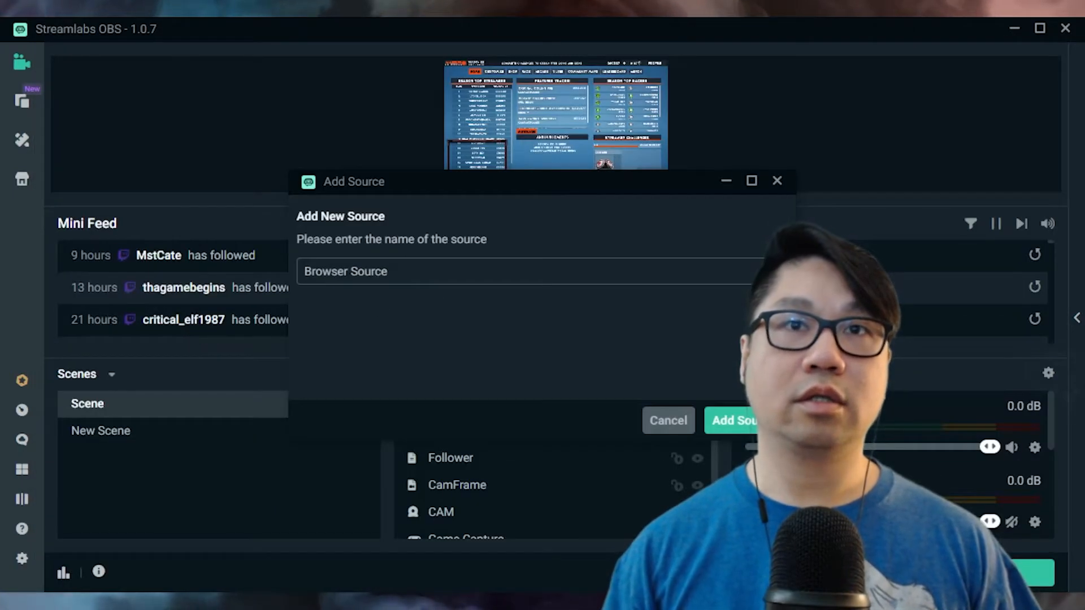
pyautogui.moveTo(390, 271); pyautogui.dragTo(290, 274)
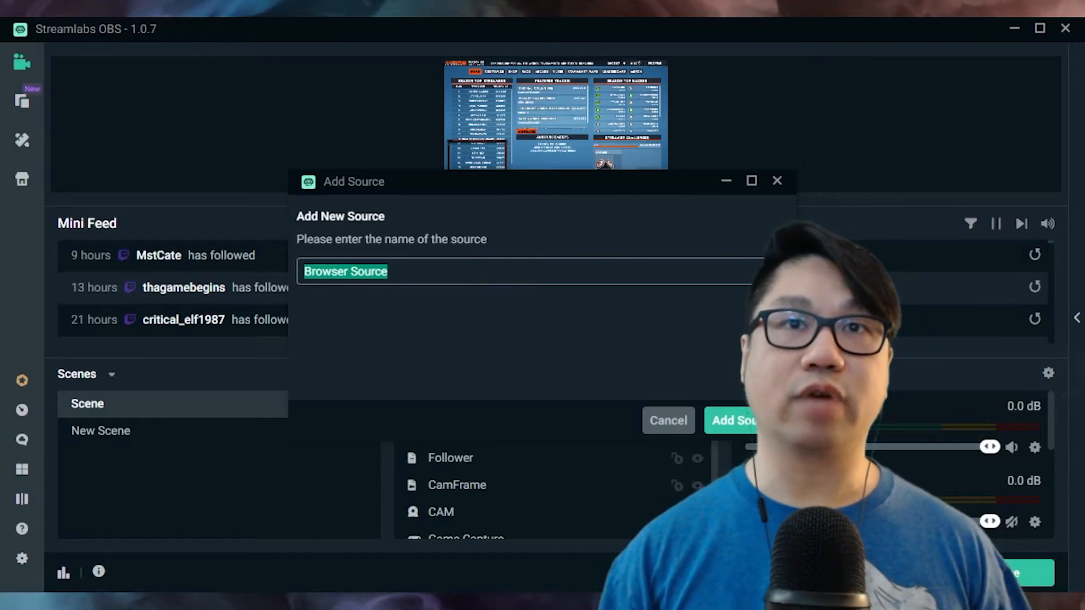
pyautogui.write('Kappgen')
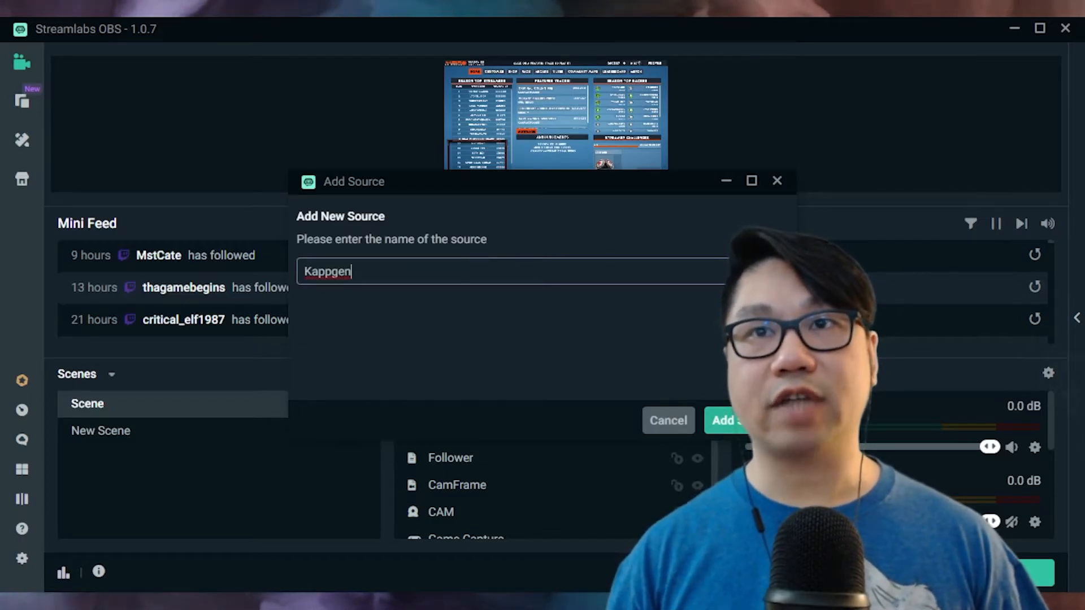
pyautogui.press('Return')
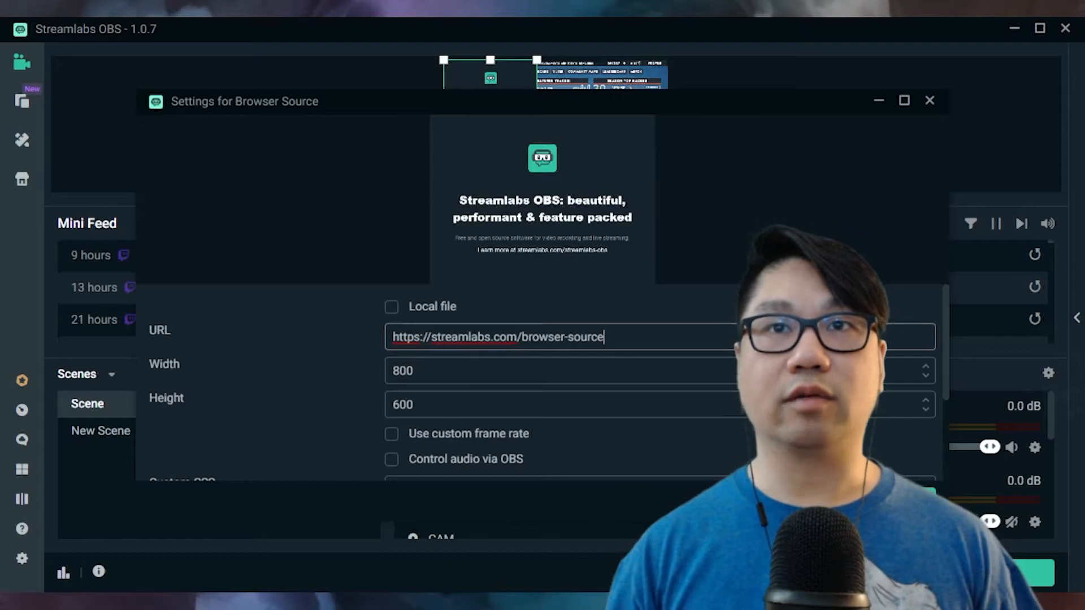
# Replace the Kappgen source's default URL with the copied StreamElements overlay URL and close its settings
pyautogui.moveTo(604, 337); pyautogui.dragTo(382, 338)
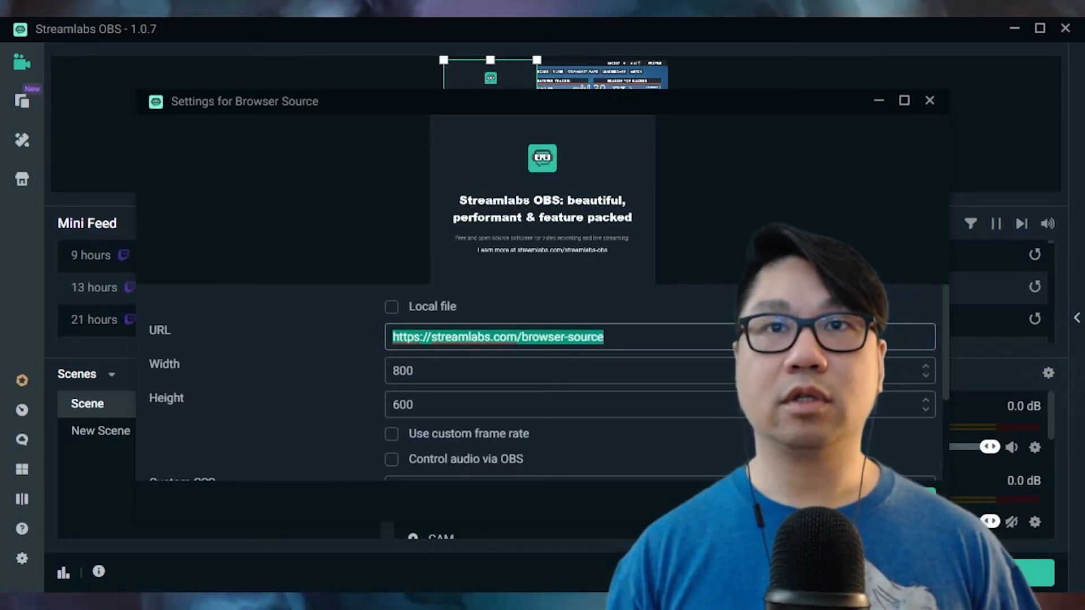
pyautogui.hotkey('ctrl', 'v')
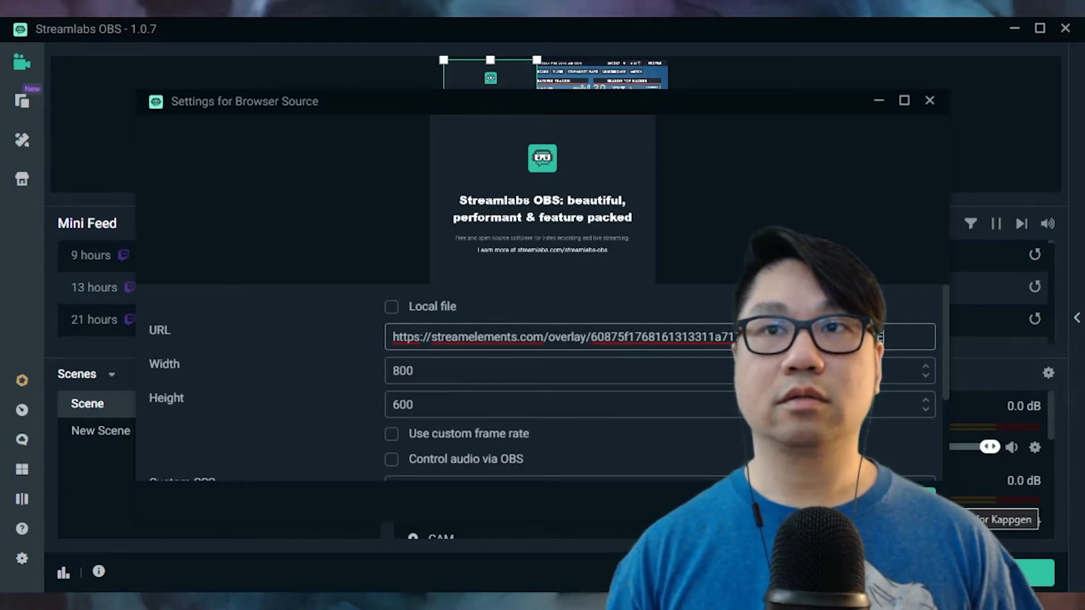
pyautogui.click(903, 499)
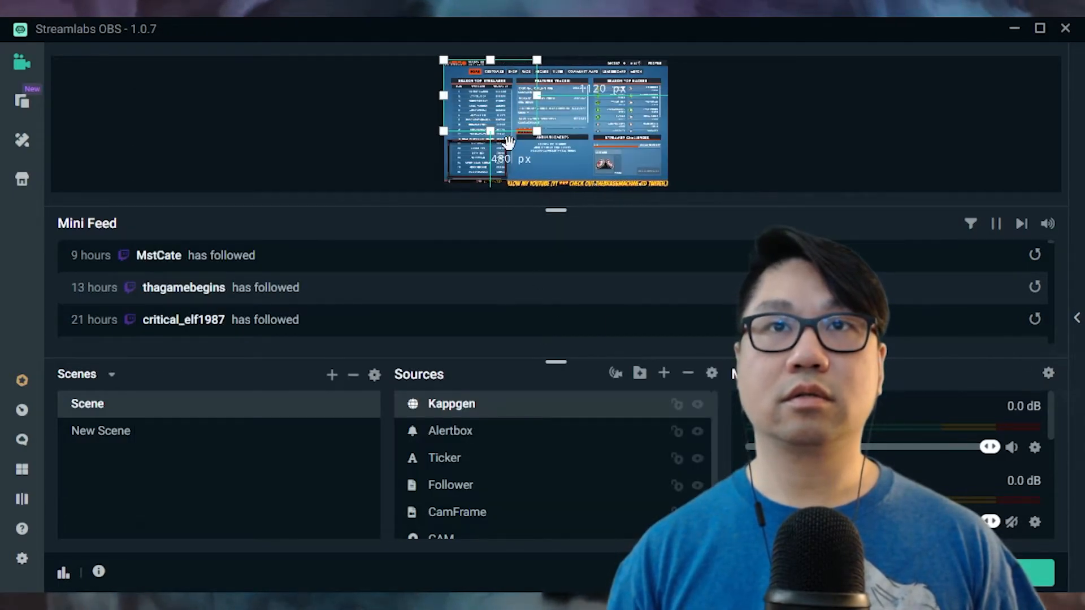
# Scale the Kappgen source to the full canvas height and center it on the canvas
pyautogui.moveTo(535, 131); pyautogui.dragTo(667, 186)
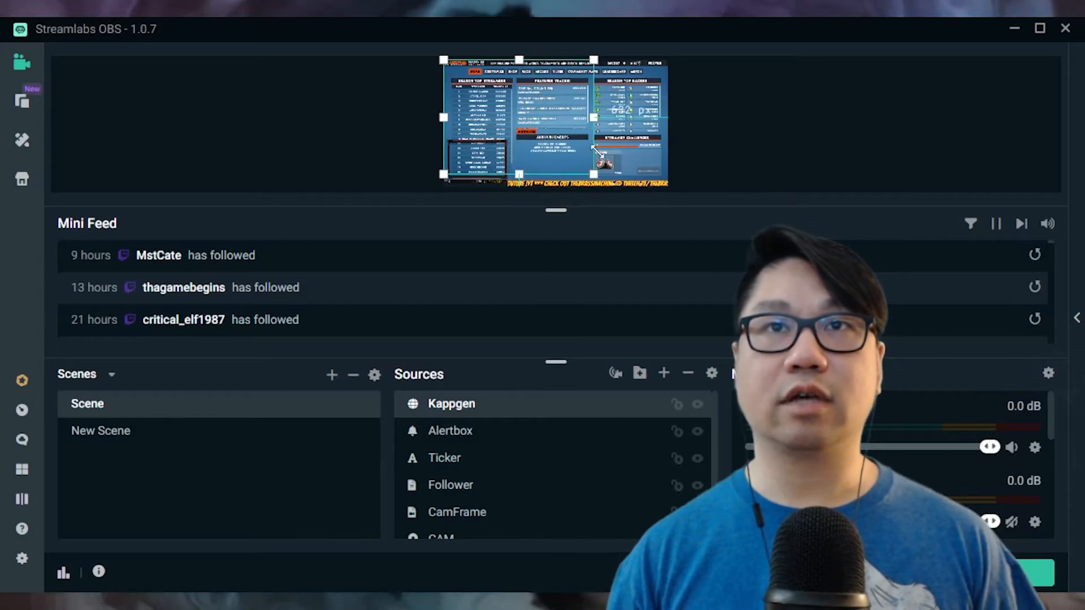
pyautogui.rightClick(541, 156)
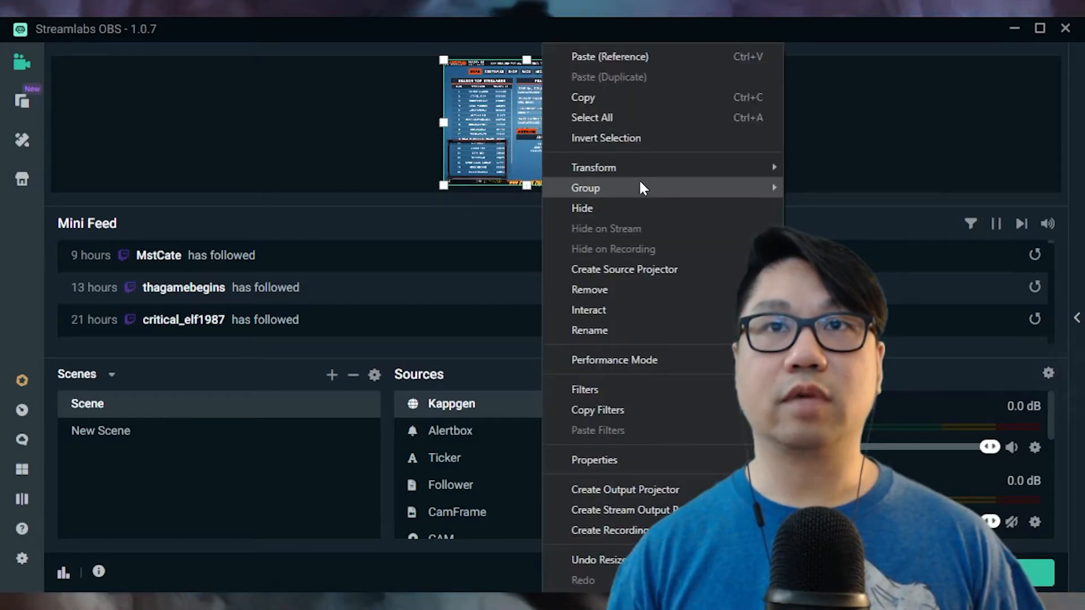
pyautogui.moveTo(644, 169)
pyautogui.click(848, 235)
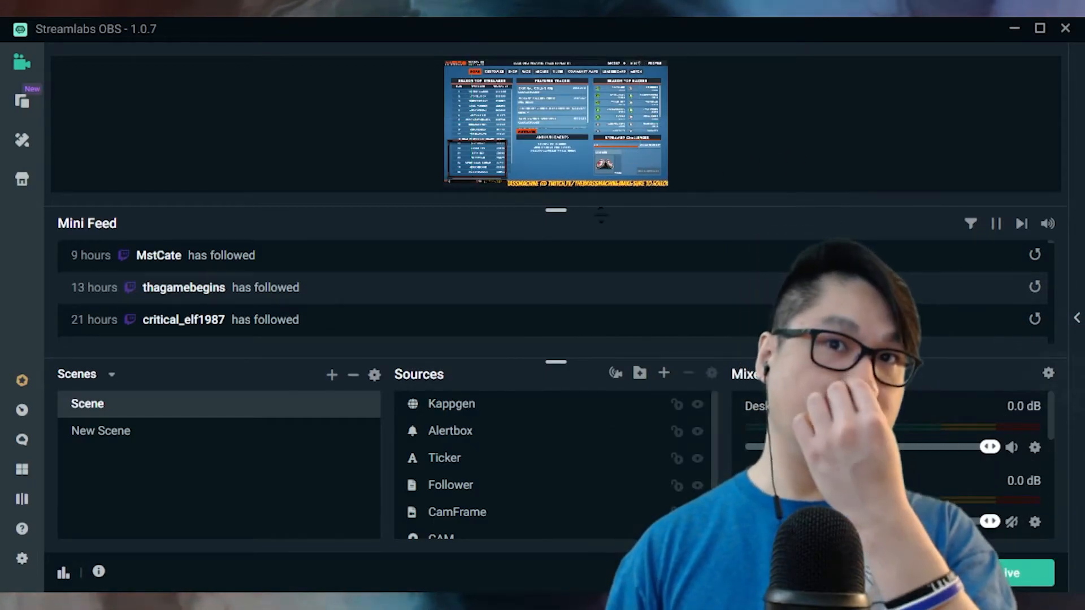
# Enlarge the preview area to check the Kappgen source's chat emotes, and deselect the source
pyautogui.click(517, 416)
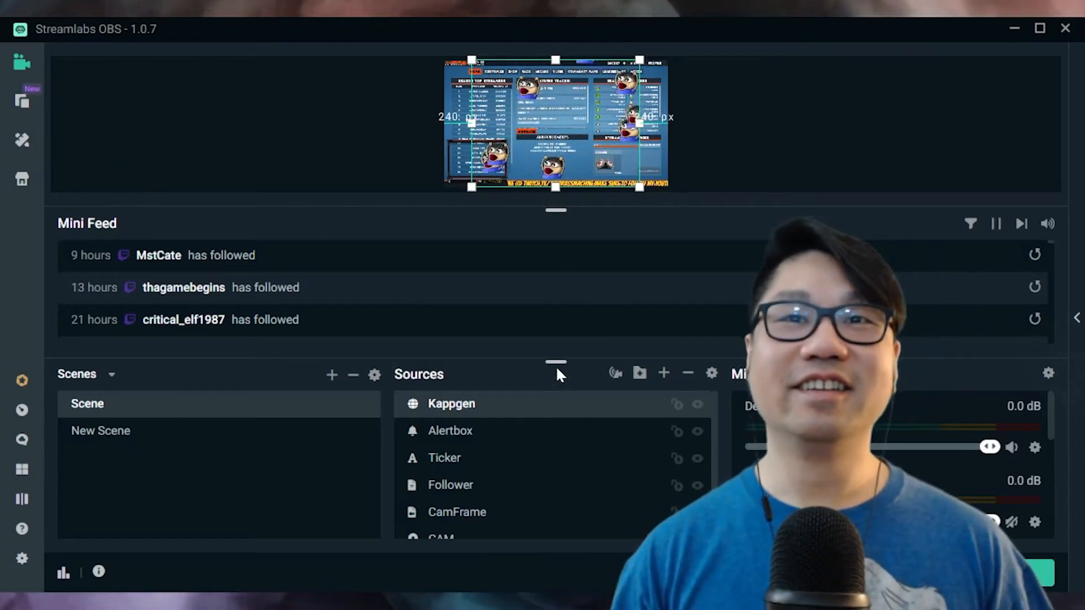
pyautogui.moveTo(553, 213); pyautogui.dragTo(565, 292)
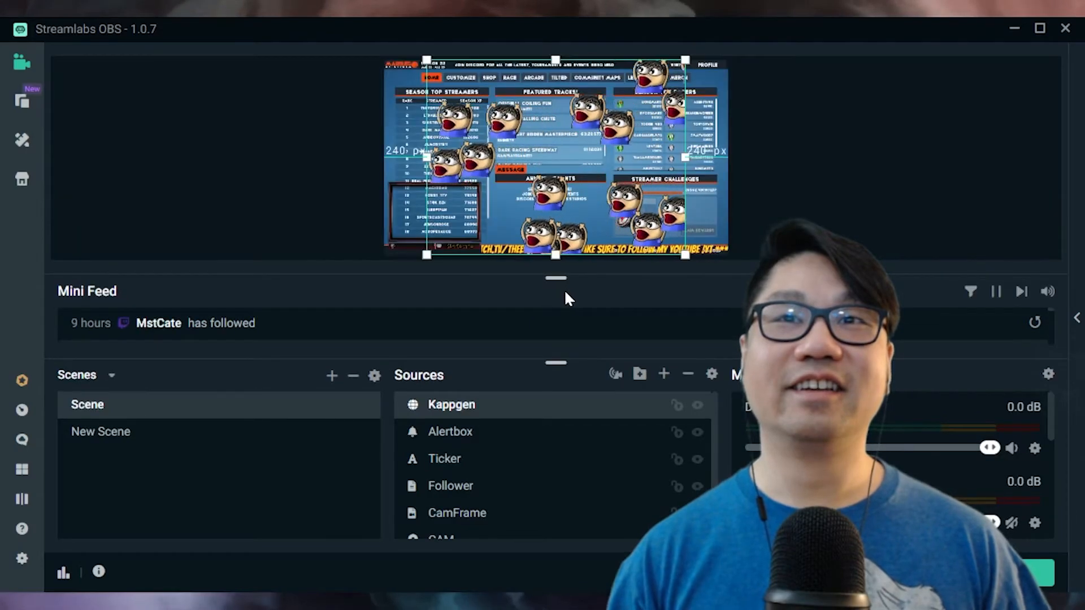
pyautogui.click(821, 211)
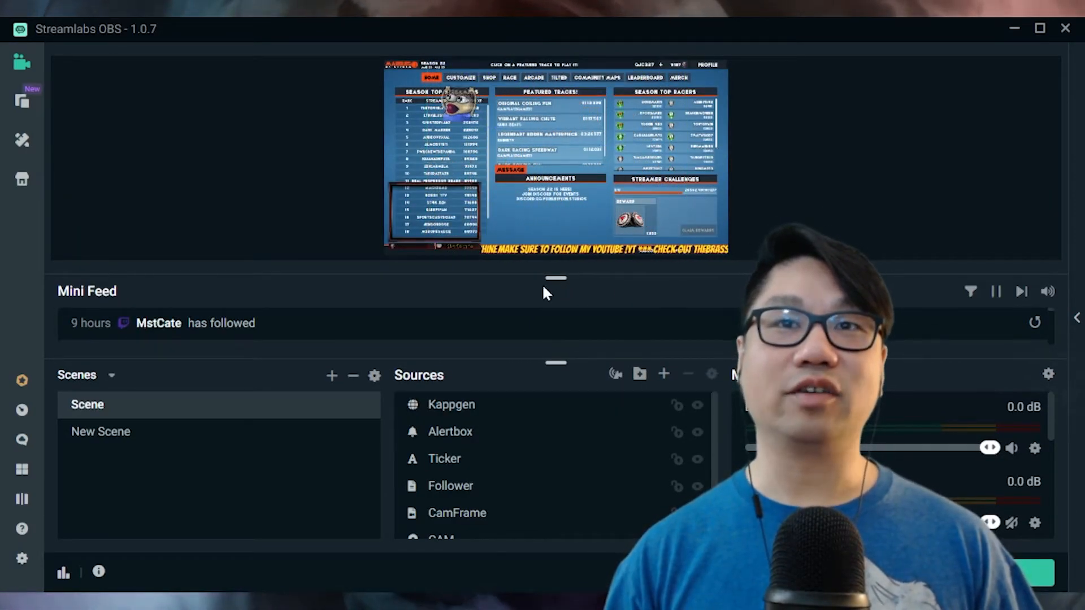
# Add a new Browser Source named "F2k" to the scene called Scene
pyautogui.click(664, 373)
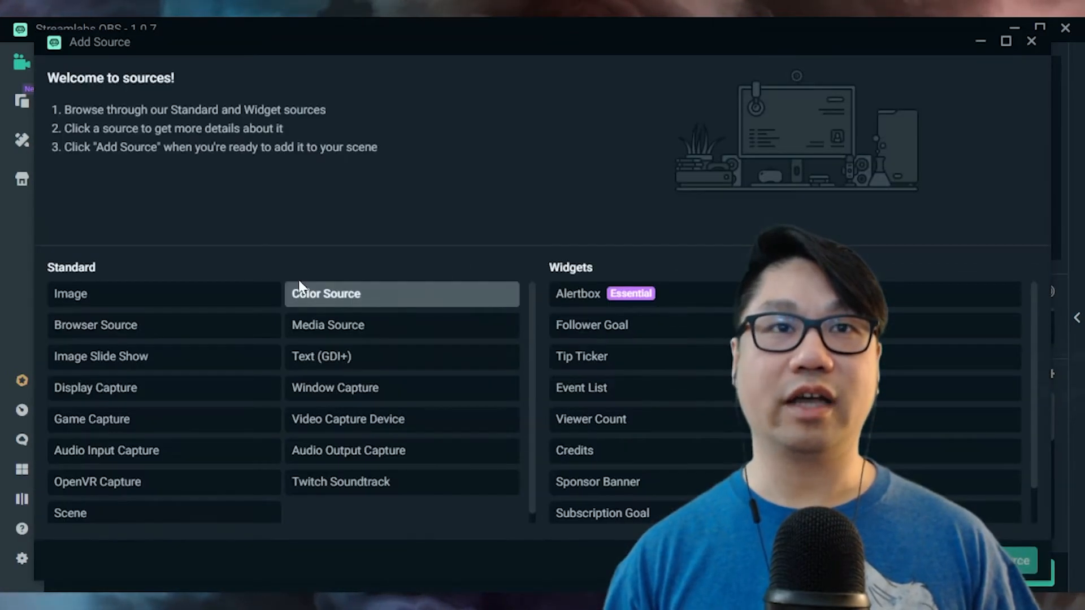
pyautogui.click(157, 338)
pyautogui.click(467, 421)
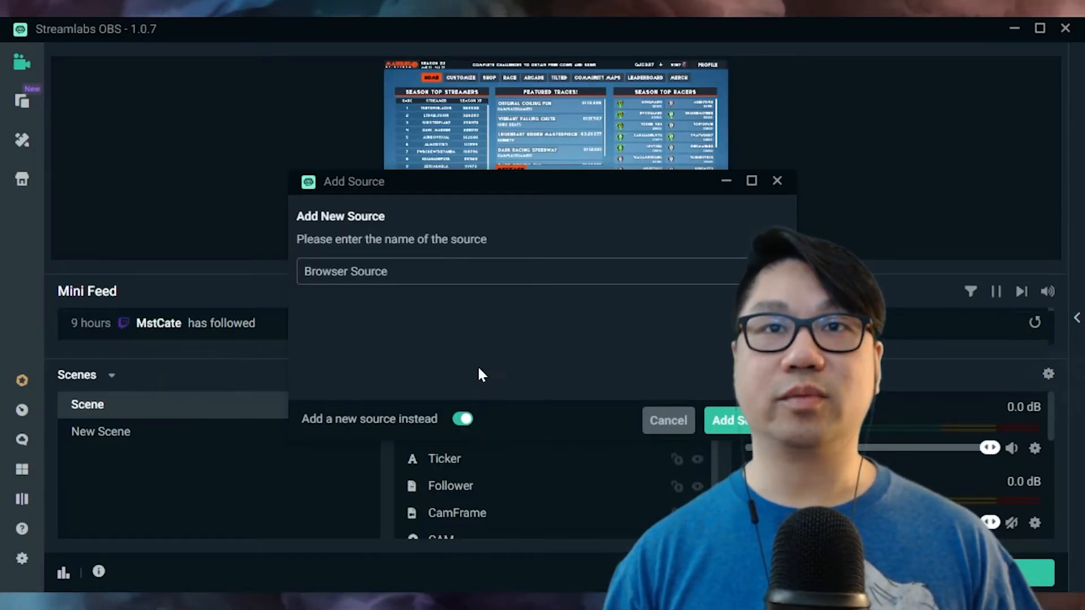
pyautogui.hotkey('ctrl', 'a')
pyautogui.write('F')
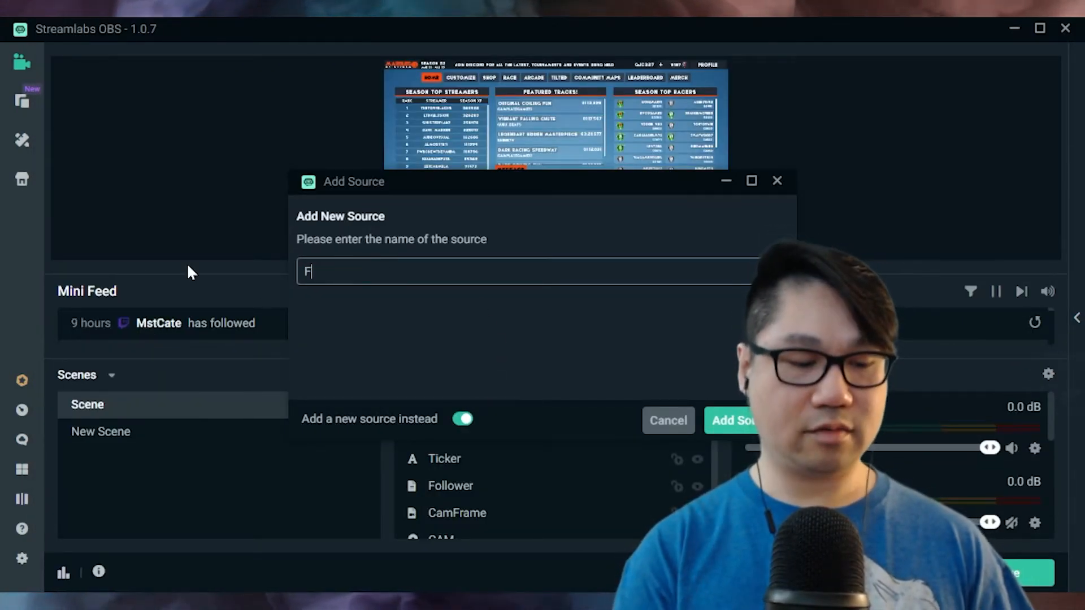
pyautogui.write('2k')
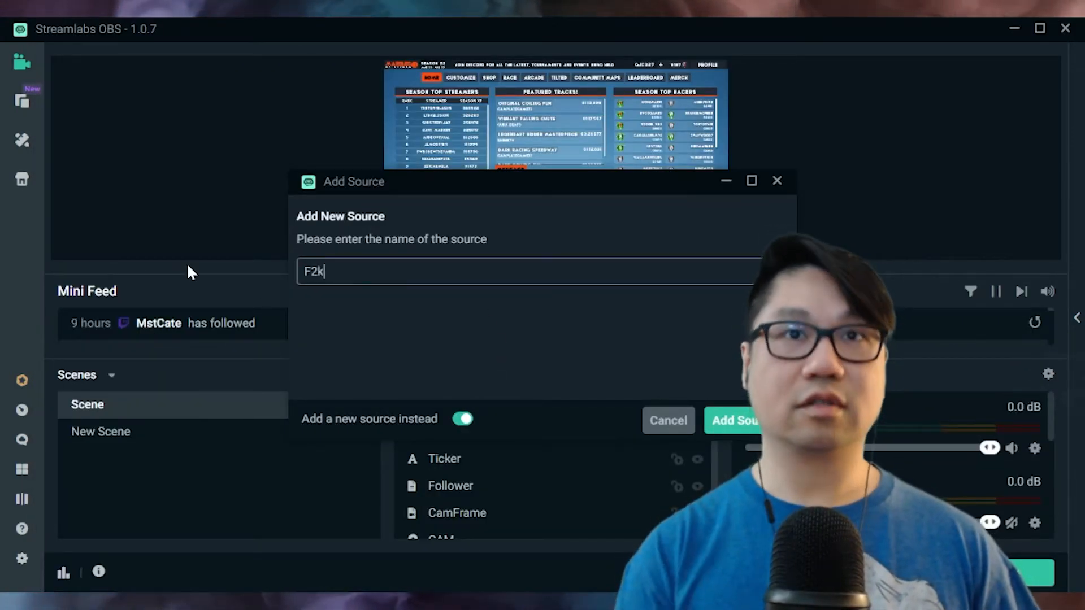
pyautogui.click(749, 428)
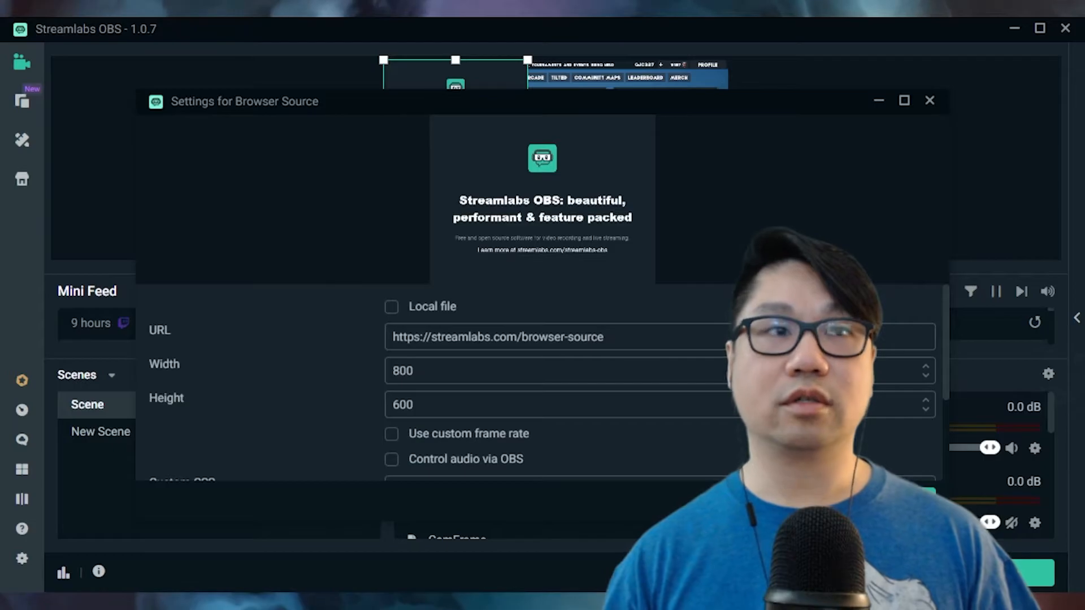
# Replace the F2k source's default URL with the copied sponsor overlay URL and close its settings
pyautogui.moveTo(604, 336); pyautogui.dragTo(393, 337)
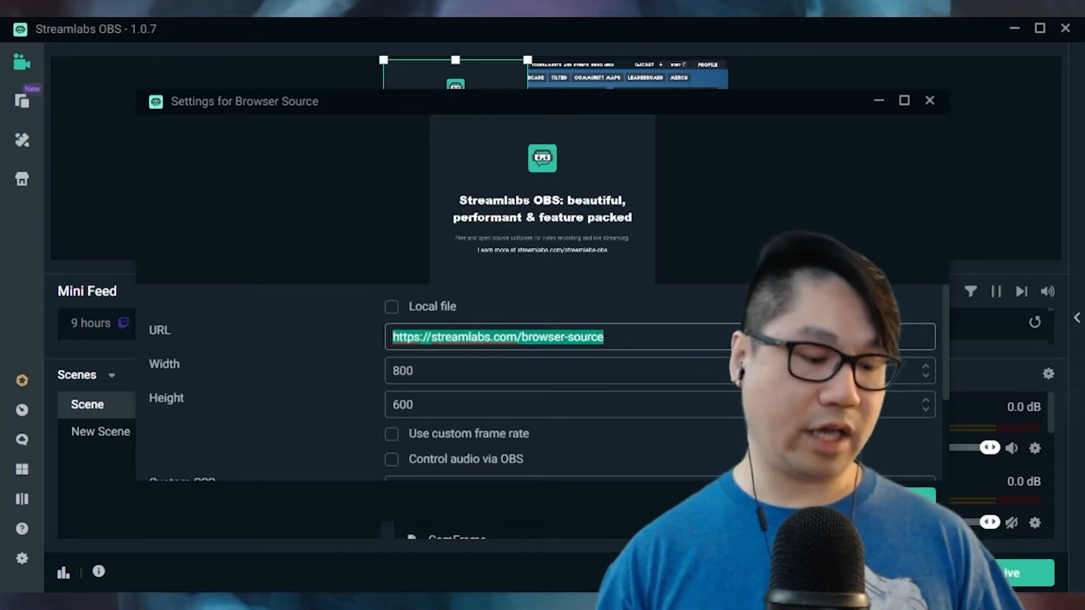
pyautogui.hotkey('ctrl', 'v')
pyautogui.click(906, 498)
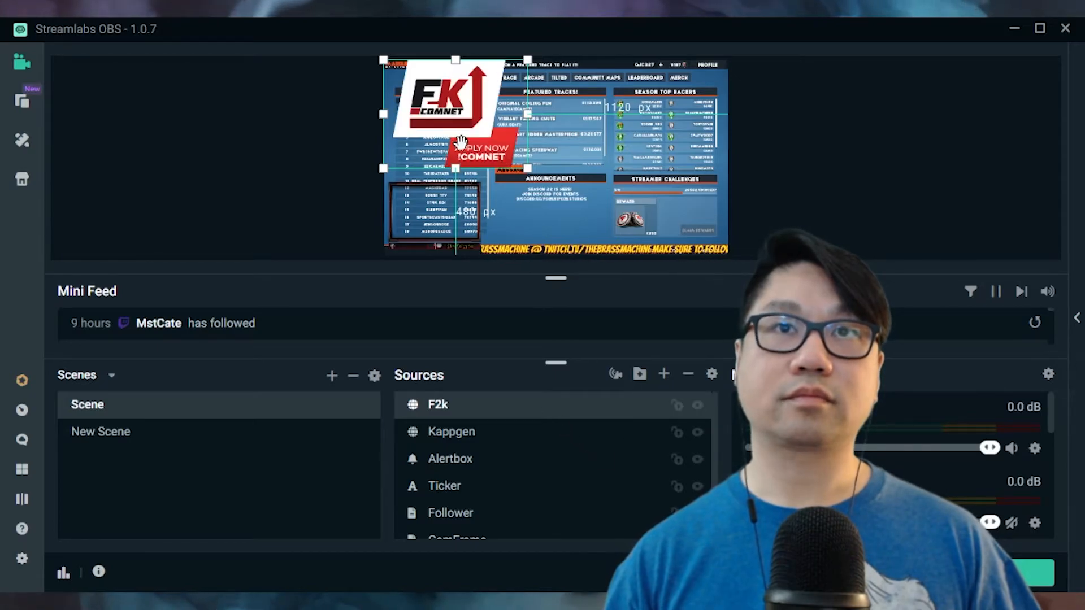
# Move F2k to the canvas's bottom-right corner, shrink it until it starts about 1721 px from the left edge, and deselect it
pyautogui.moveTo(467, 123); pyautogui.dragTo(668, 210)
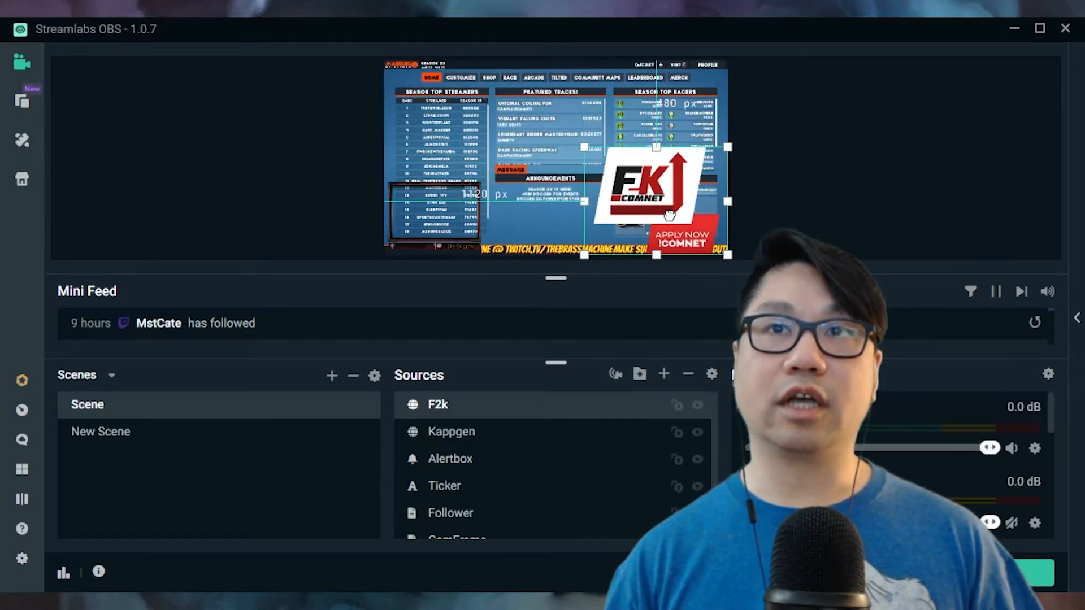
pyautogui.moveTo(585, 148); pyautogui.dragTo(692, 255)
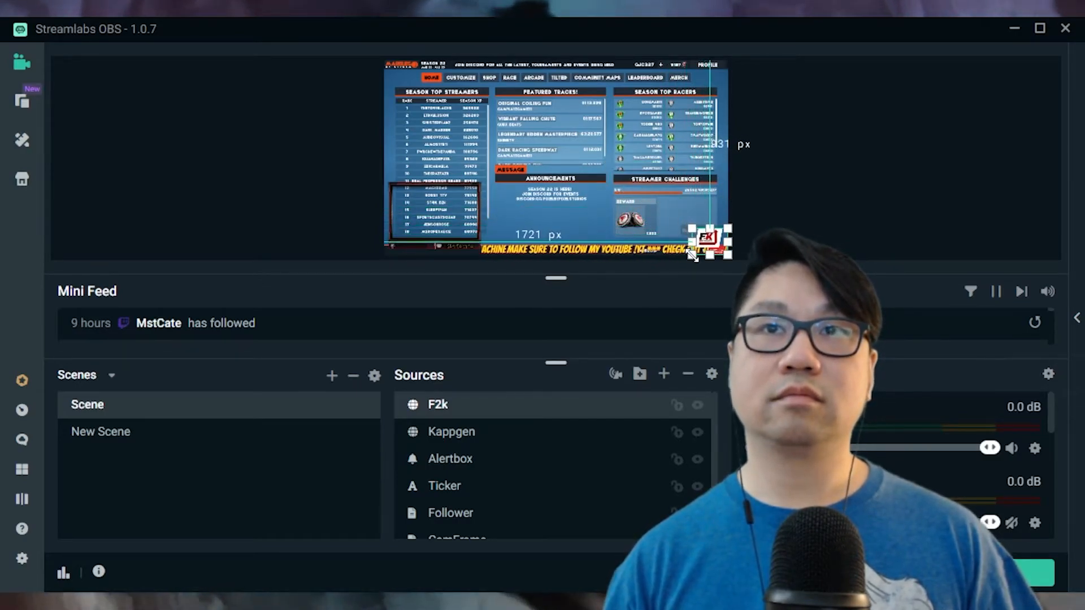
pyautogui.click(835, 238)
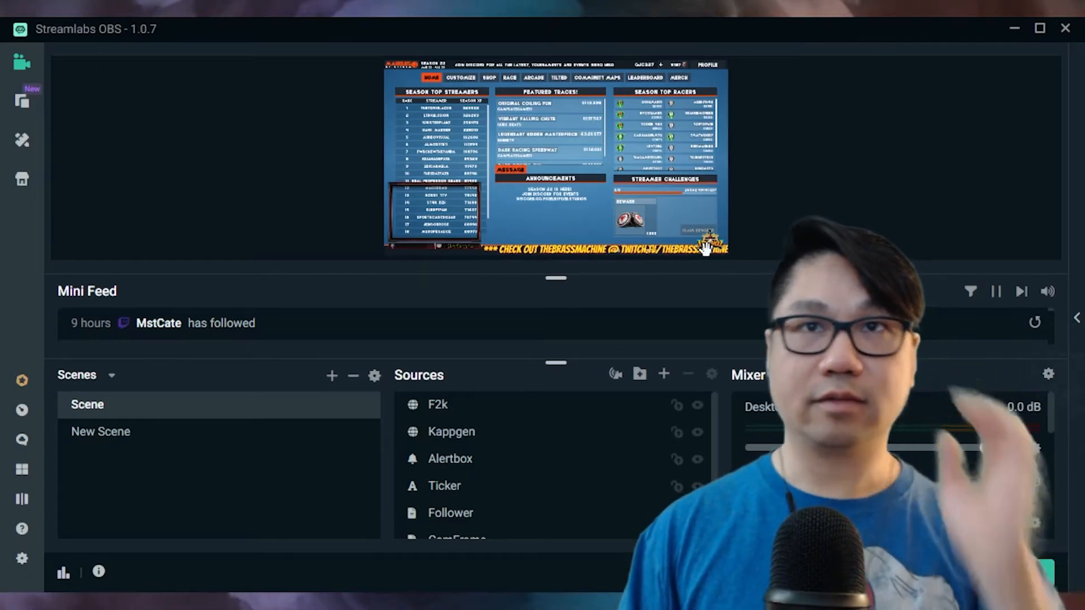
pyautogui.click(706, 248)
pyautogui.click(899, 195)
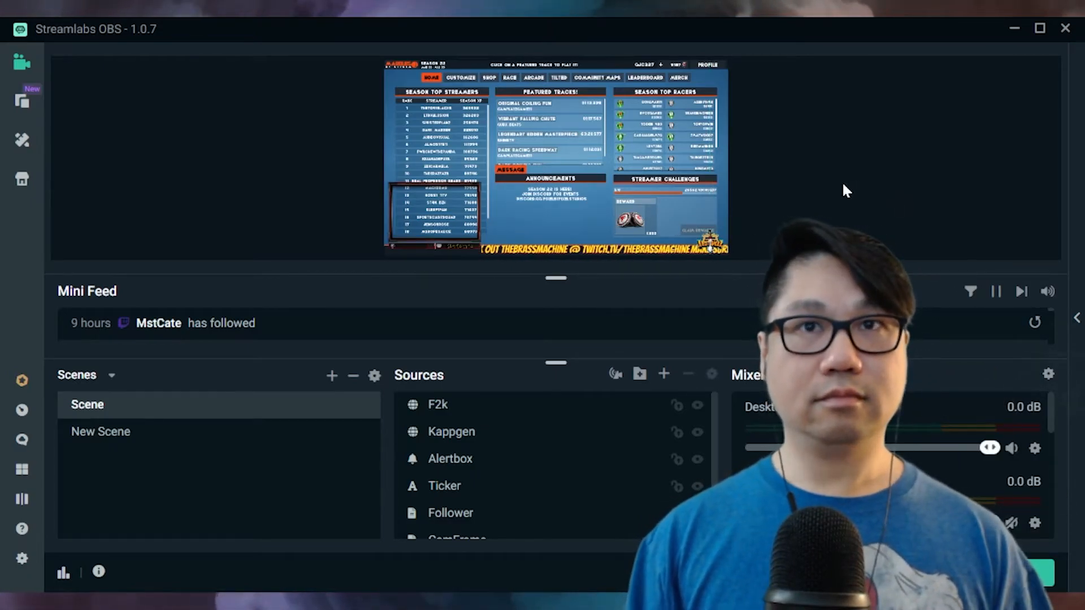
# Lock the F2k, Kappgen, Alertbox, Ticker, Follower, CamFrame and CAM sources against accidental changes
pyautogui.click(677, 408)
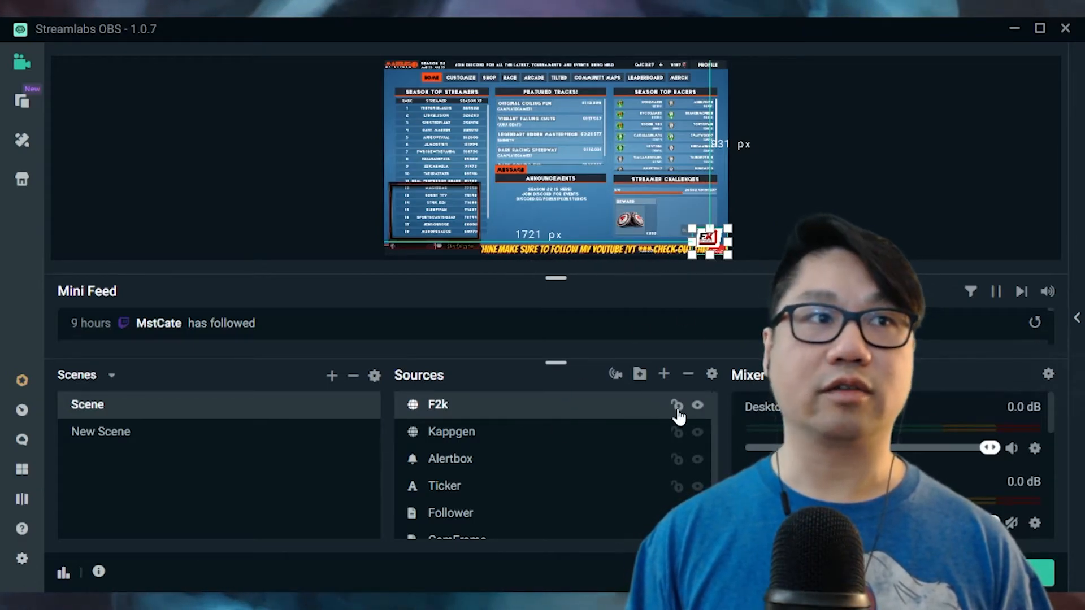
pyautogui.scroll(-1, 681, 443)
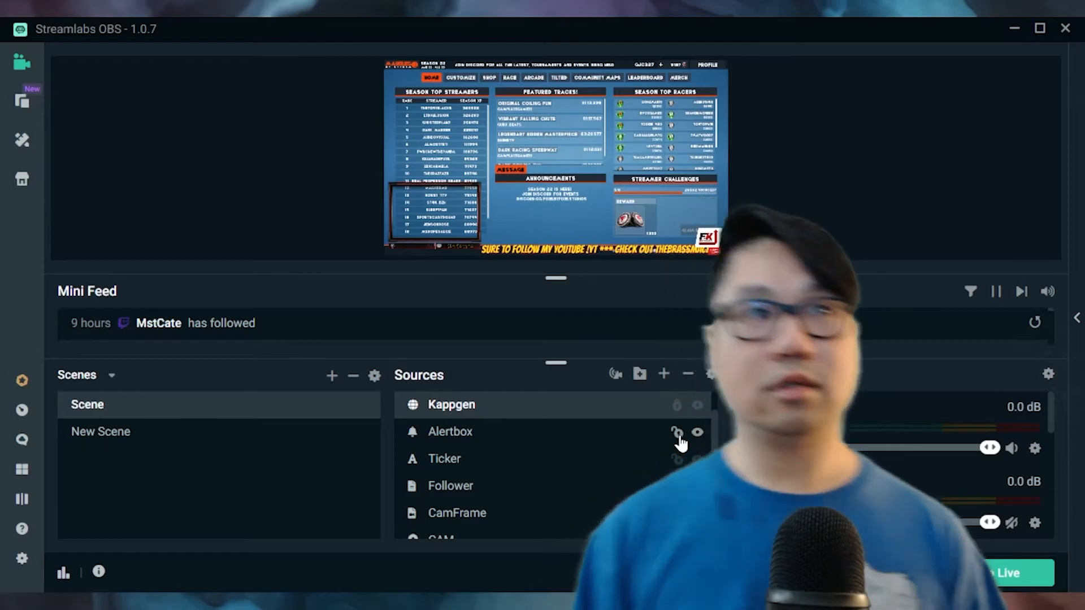
pyautogui.scroll(-1, 682, 444)
pyautogui.click(675, 442)
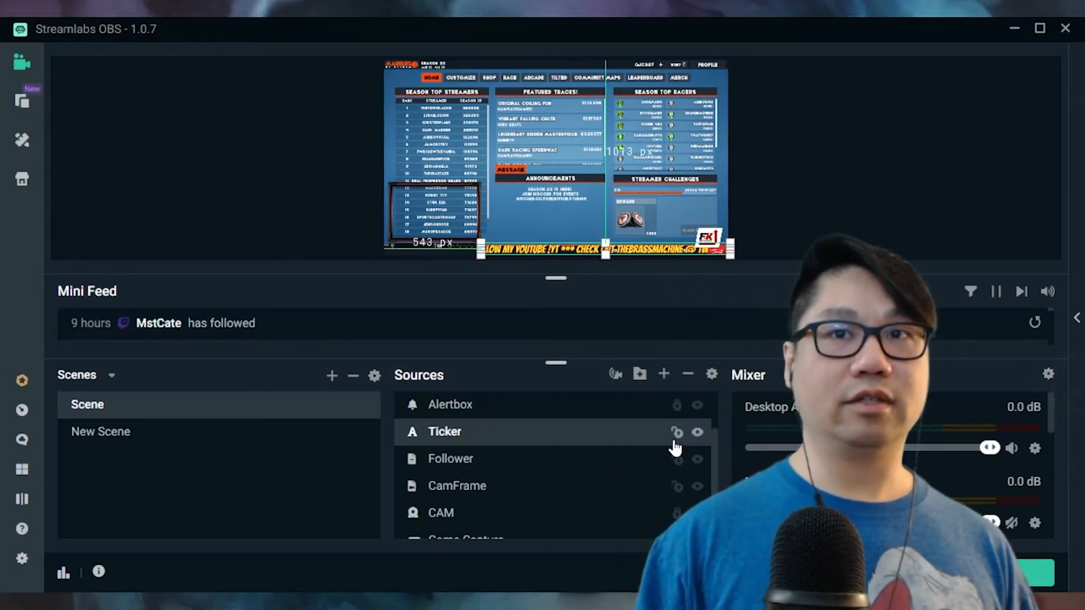
pyautogui.scroll(-1, 675, 446)
pyautogui.click(676, 469)
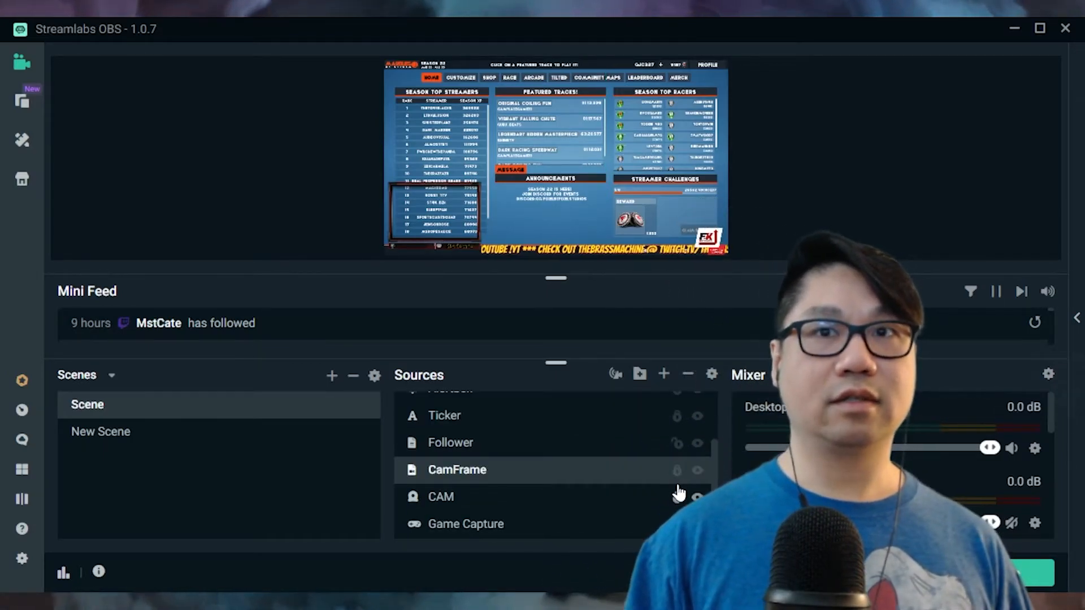
pyautogui.click(680, 495)
pyautogui.click(676, 447)
pyautogui.scroll(3, 649, 463)
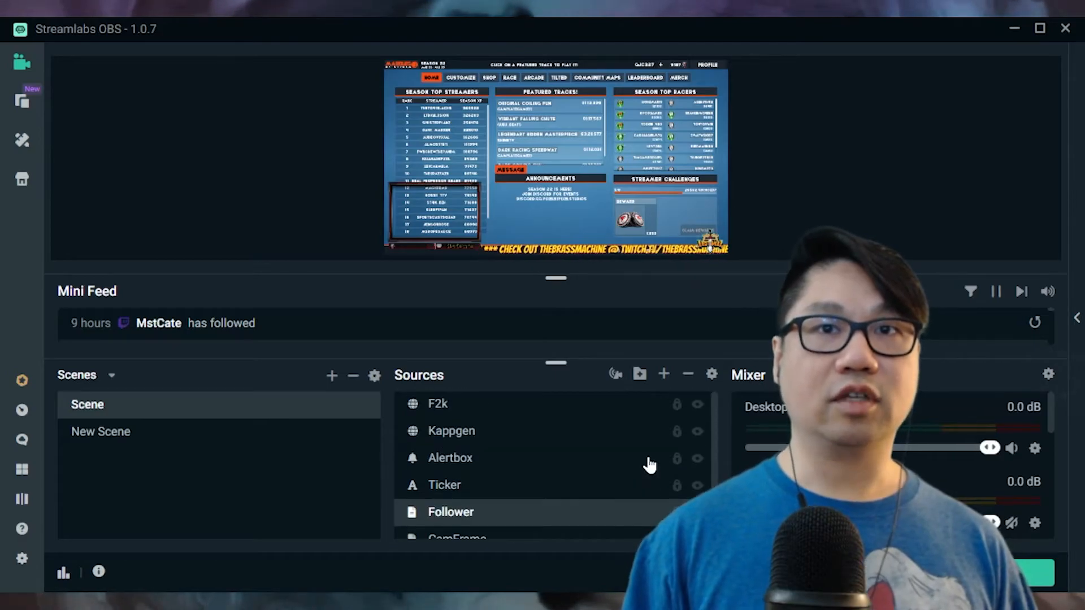
# Group the Follower, CamFrame and CAM sources into a folder named "Cam"
pyautogui.scroll(-3, 521, 480)
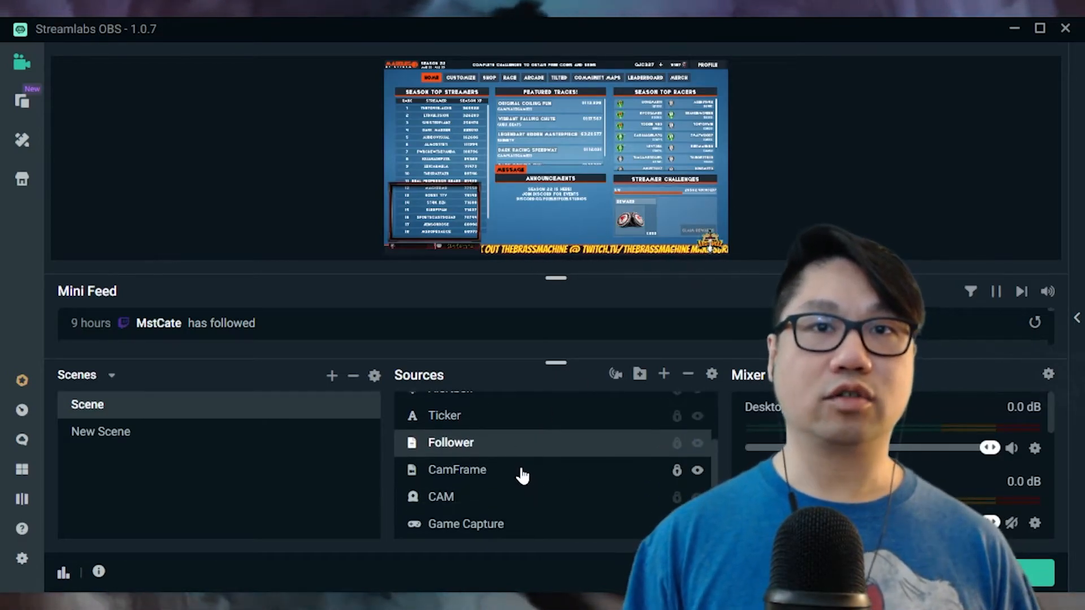
pyautogui.scroll(3, 487, 463)
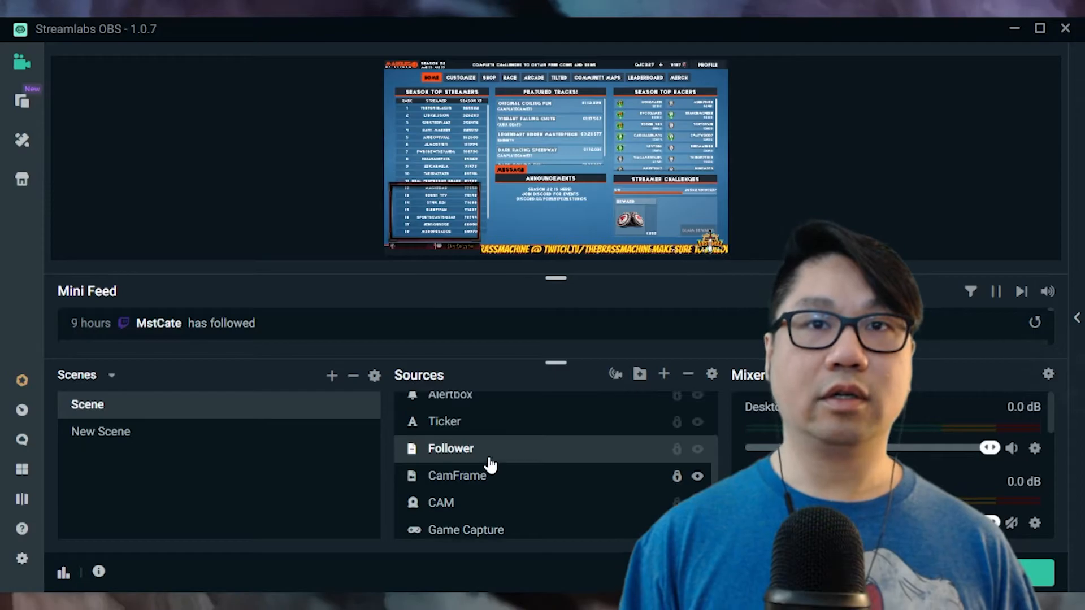
pyautogui.scroll(-3, 489, 464)
pyautogui.click(486, 470)
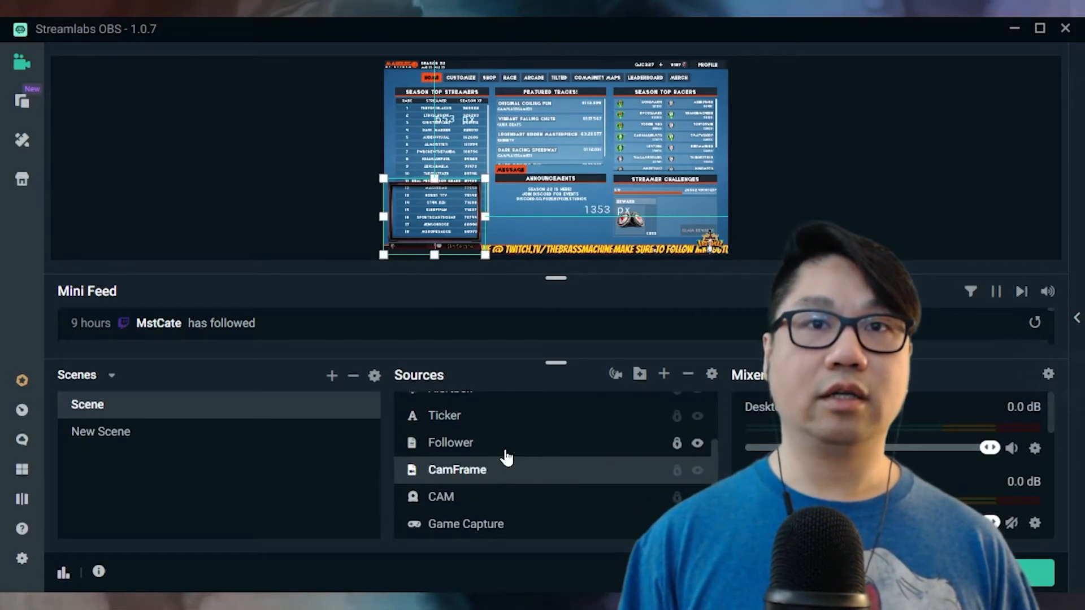
pyautogui.keyDown('ctrl'); pyautogui.click(507, 452); pyautogui.keyUp('ctrl')
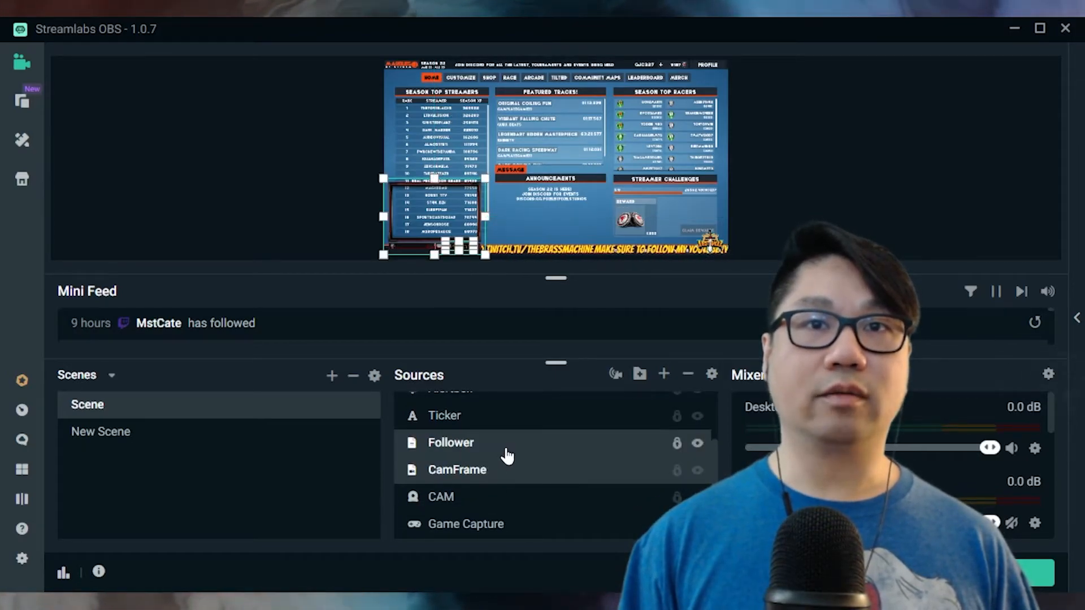
pyautogui.keyDown('ctrl'); pyautogui.click(487, 497); pyautogui.keyUp('ctrl')
pyautogui.rightClick(558, 462)
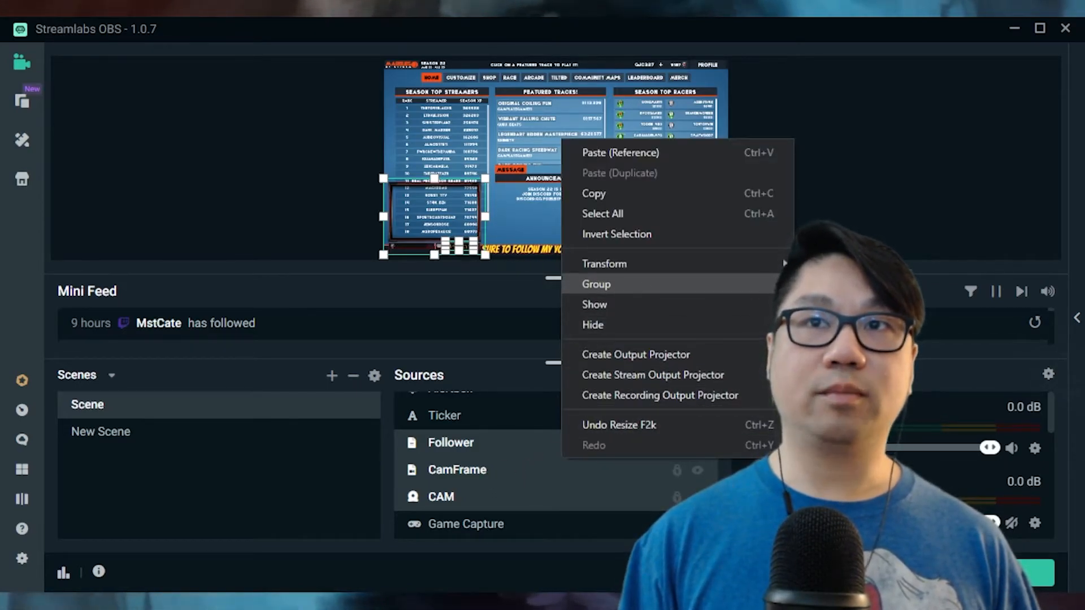
pyautogui.click(596, 284)
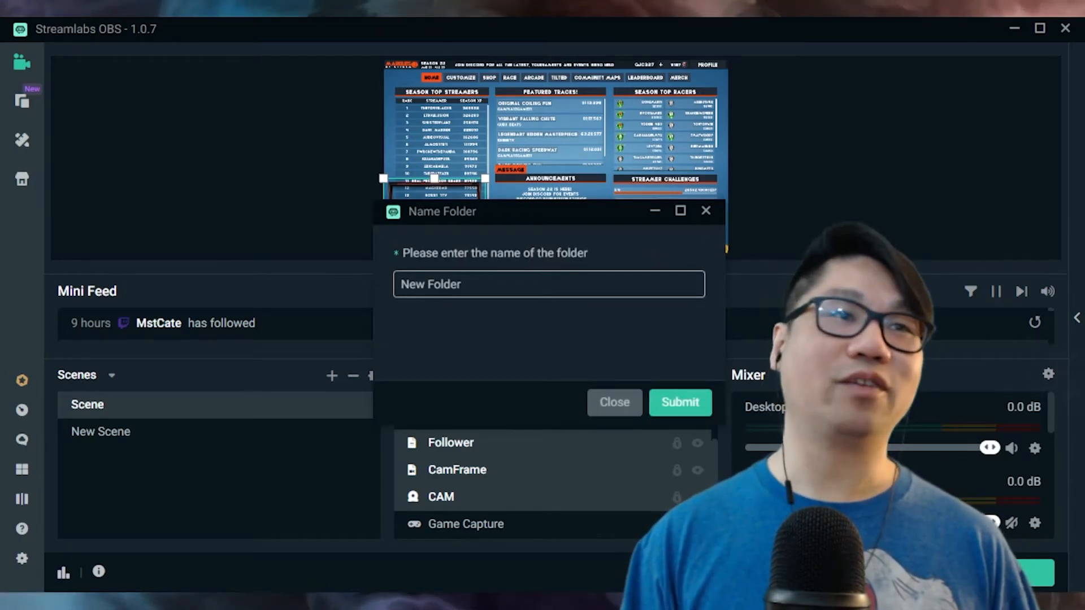
pyautogui.write('CAM')
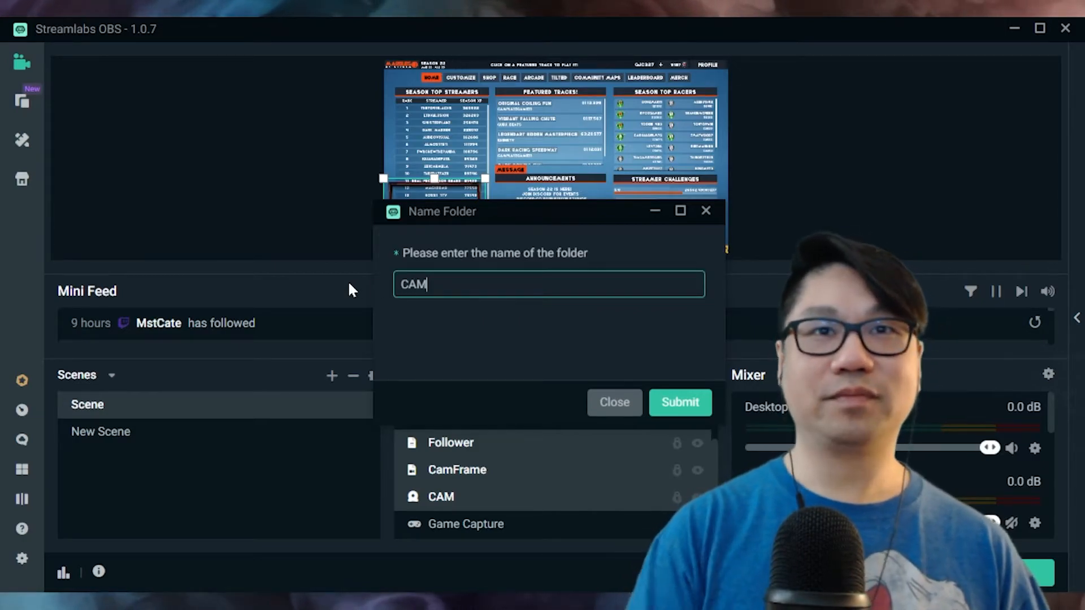
pyautogui.press('BackSpace')
pyautogui.press('BackSpace')
pyautogui.write('am')
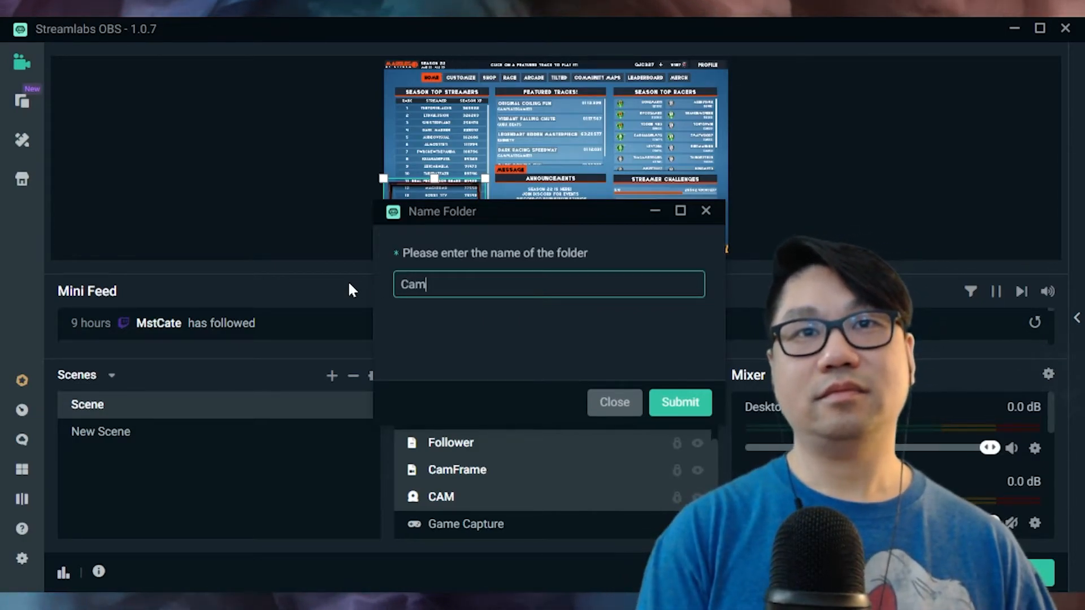
pyautogui.click(672, 418)
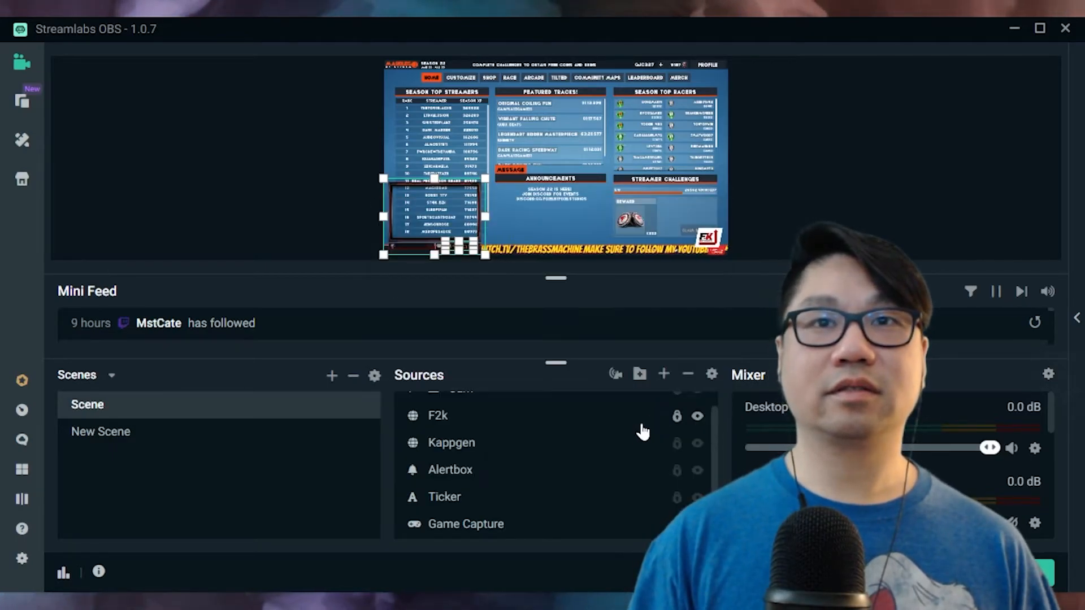
# Expand the Cam folder, hide and show all its sources together, and deselect everything
pyautogui.click(414, 411)
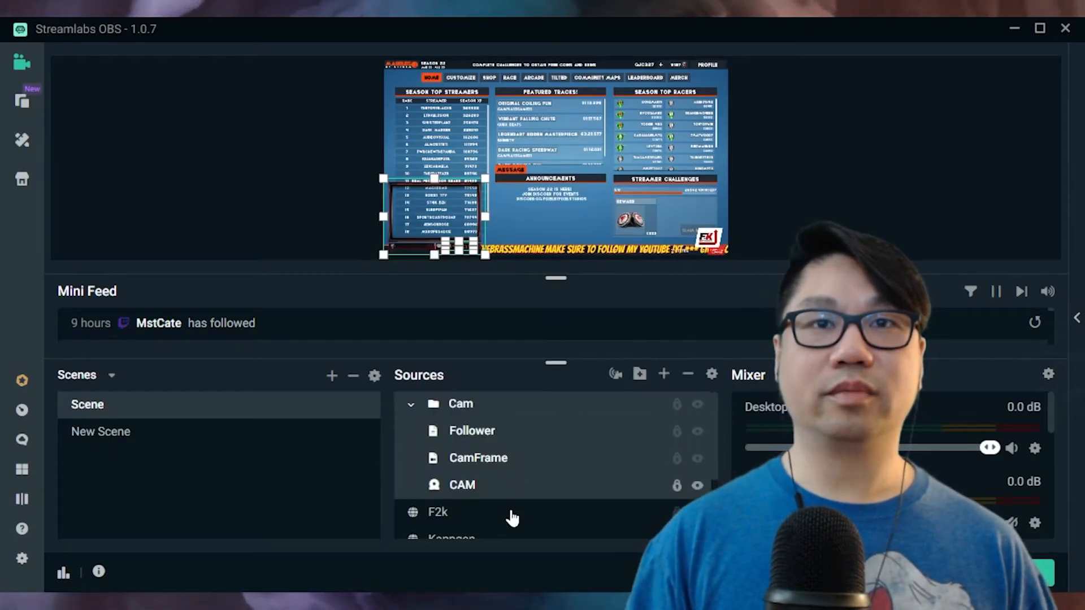
pyautogui.click(697, 405)
pyautogui.click(697, 406)
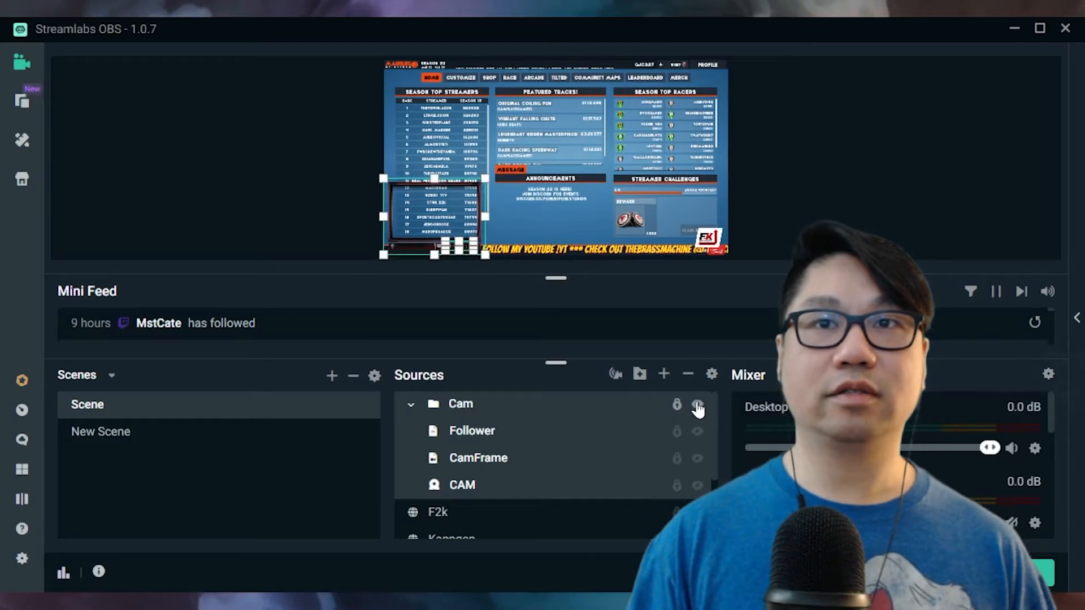
pyautogui.click(697, 406)
pyautogui.click(697, 406)
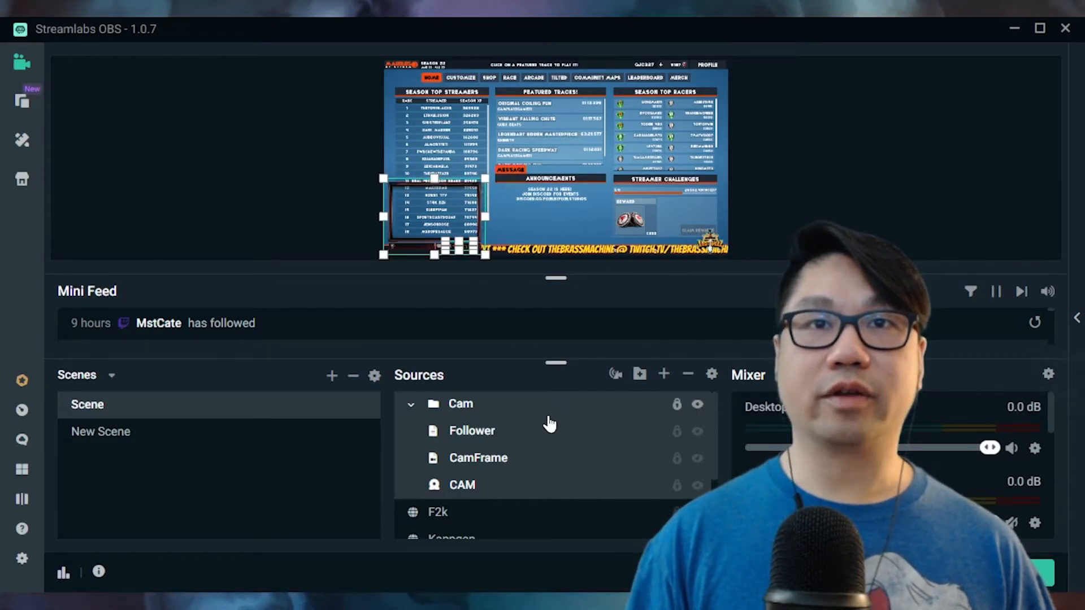
pyautogui.click(530, 441)
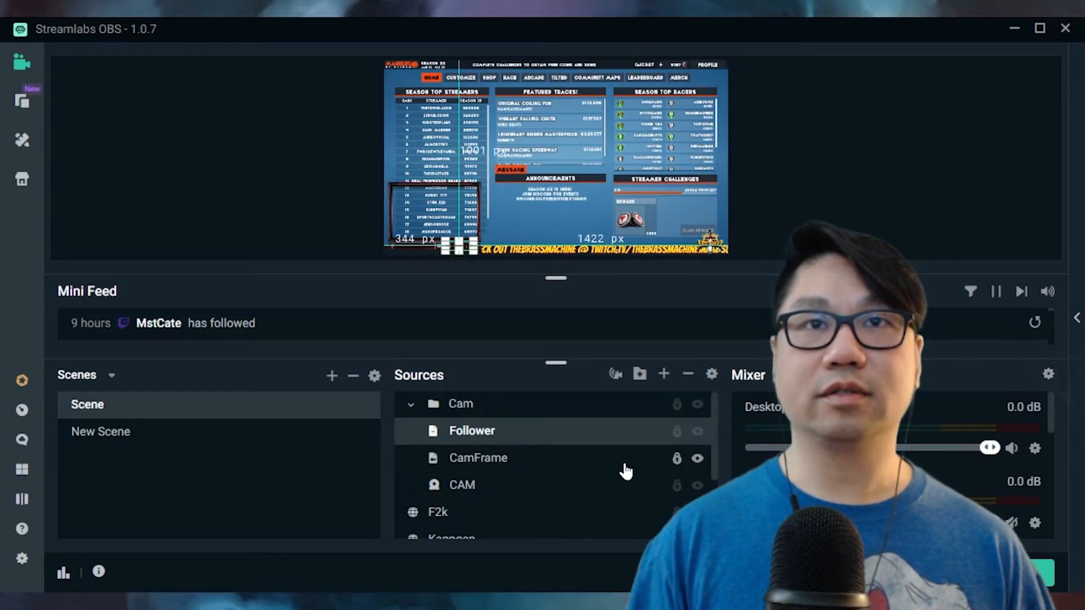
pyautogui.click(305, 217)
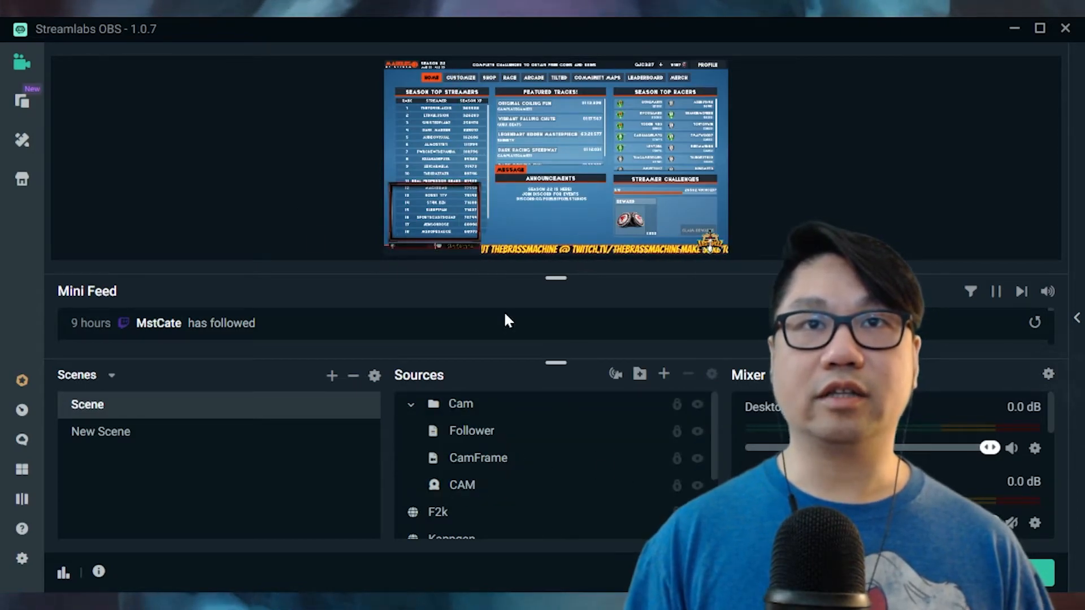
# Hide and show the Cam folder and its Follower and CamFrame sources individually, and review the remaining sources
pyautogui.click(694, 406)
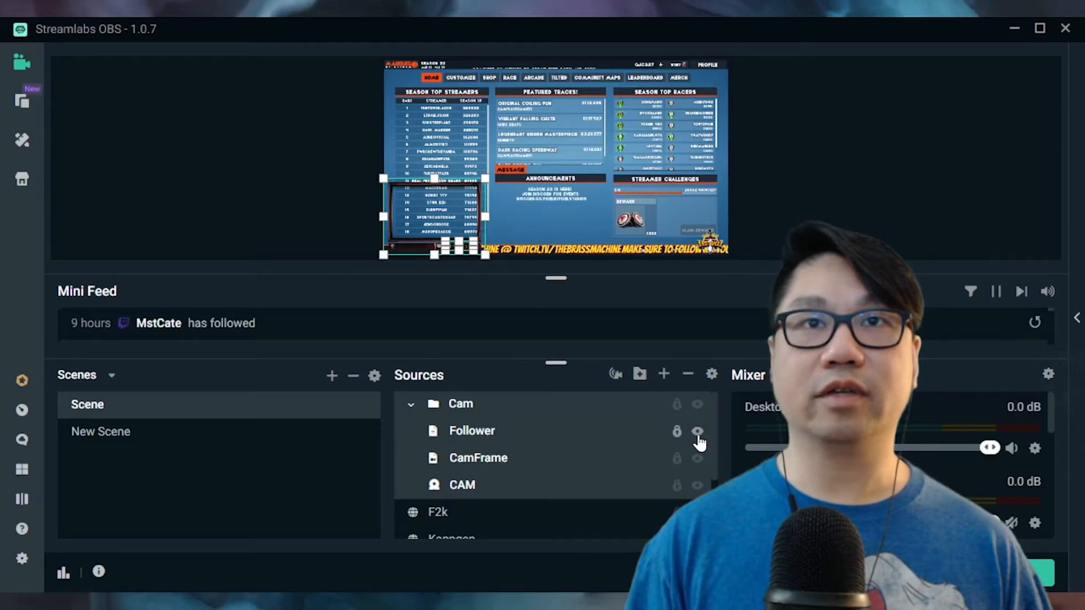
pyautogui.click(697, 433)
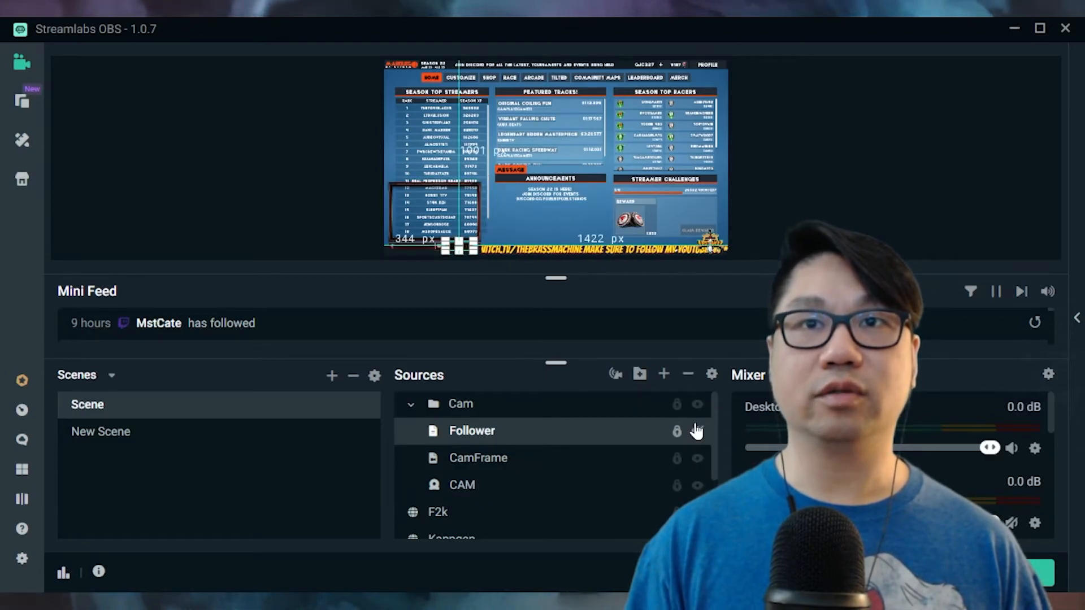
pyautogui.click(699, 459)
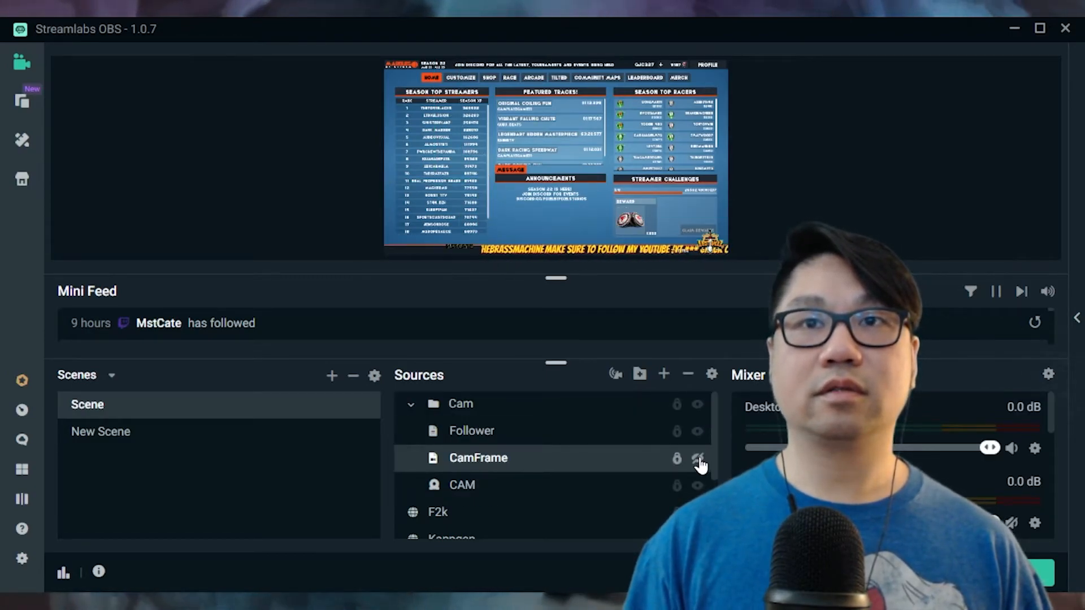
pyautogui.click(223, 173)
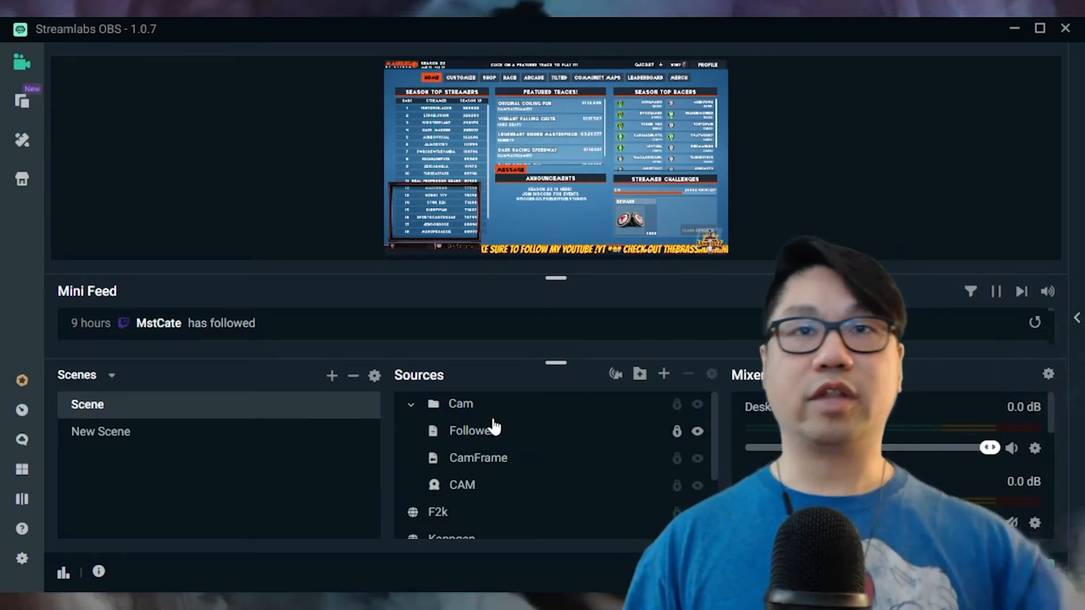
pyautogui.scroll(-3, 430, 418)
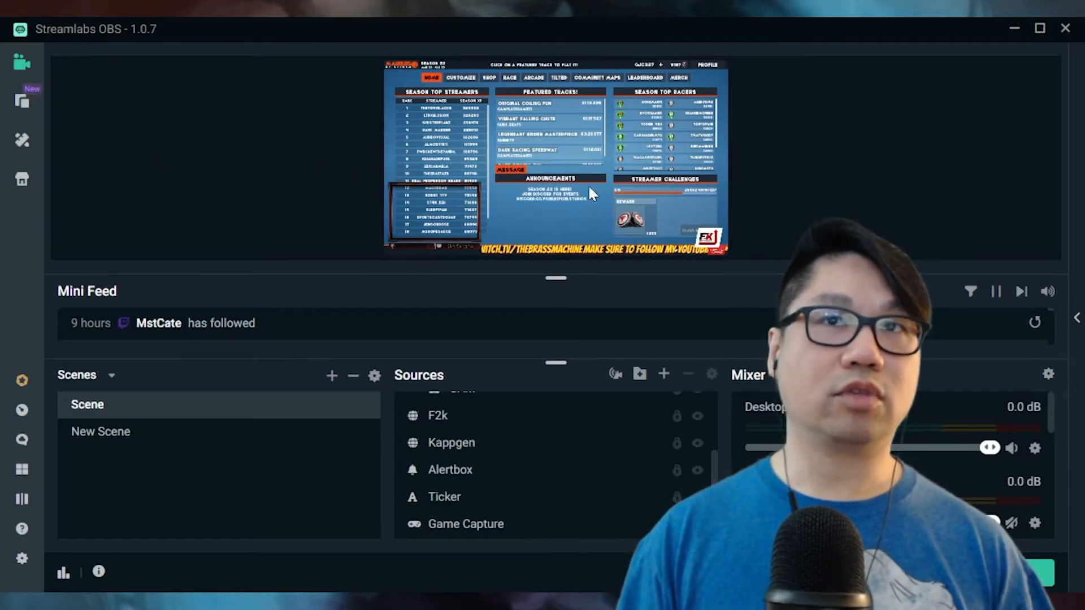
# Show the live stream chat beside the preview and enlarge the Mini Feed to show more events
pyautogui.click(1077, 322)
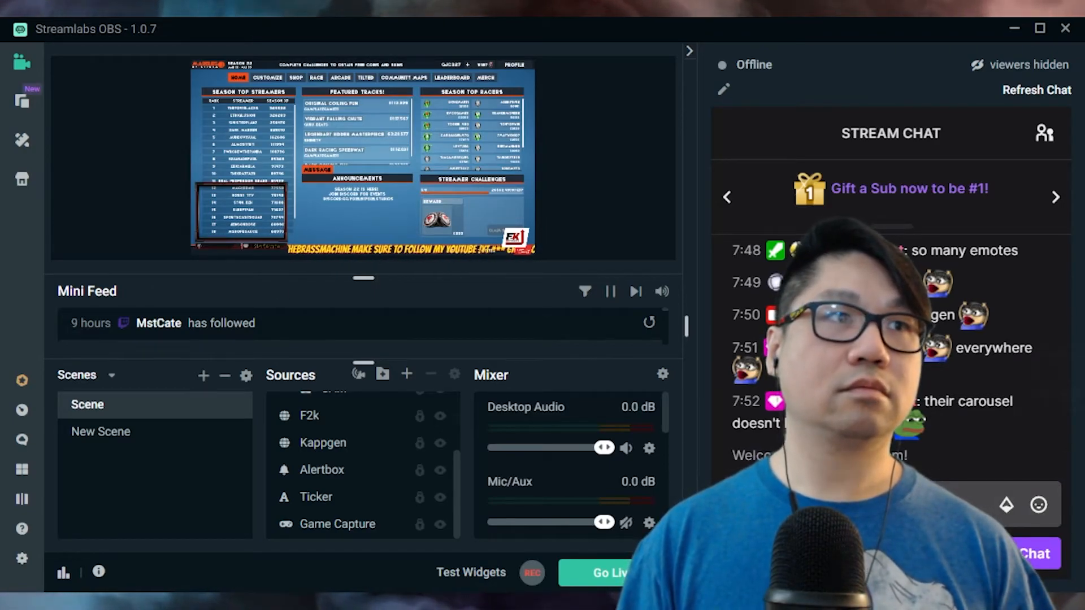
pyautogui.click(961, 504)
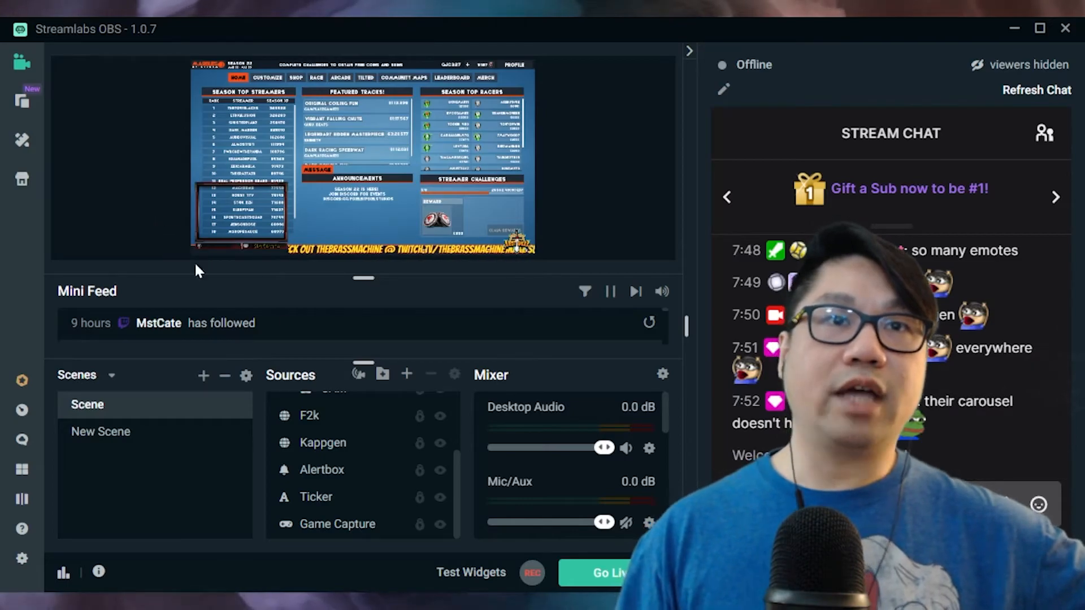
pyautogui.moveTo(363, 277); pyautogui.dragTo(365, 220)
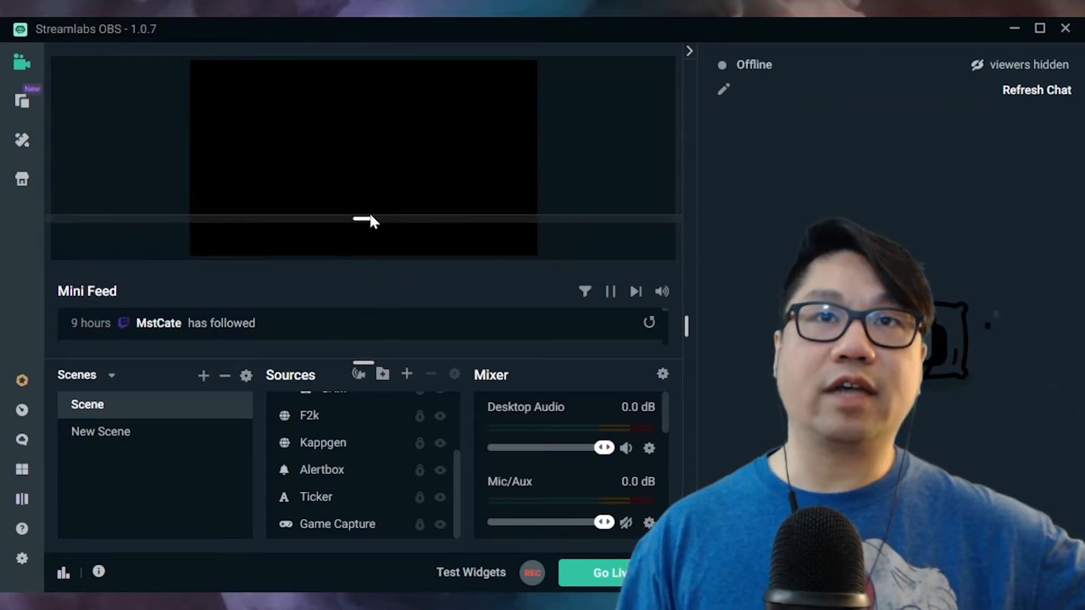
pyautogui.moveTo(374, 362); pyautogui.dragTo(377, 425)
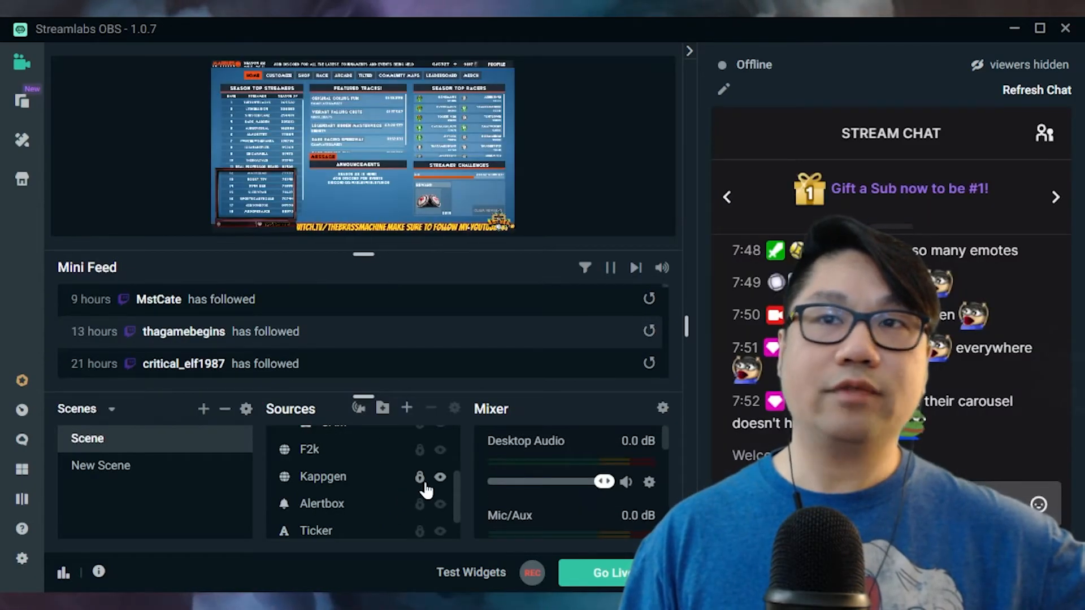
# Collapse the Cam folder in the sources list and deselect it
pyautogui.scroll(-1, 426, 489)
pyautogui.scroll(5, 426, 489)
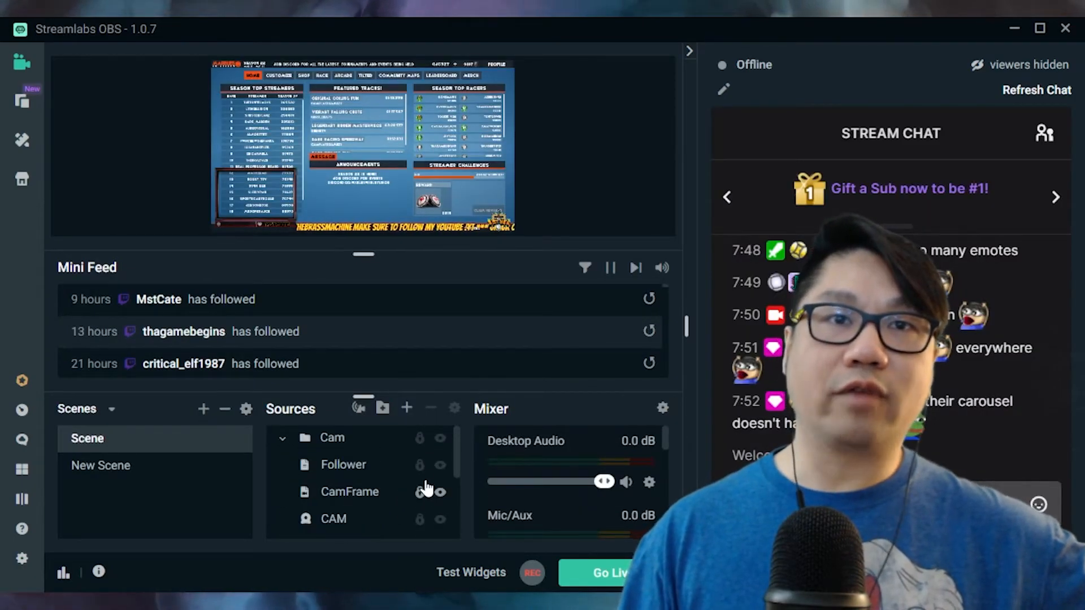
pyautogui.click(283, 439)
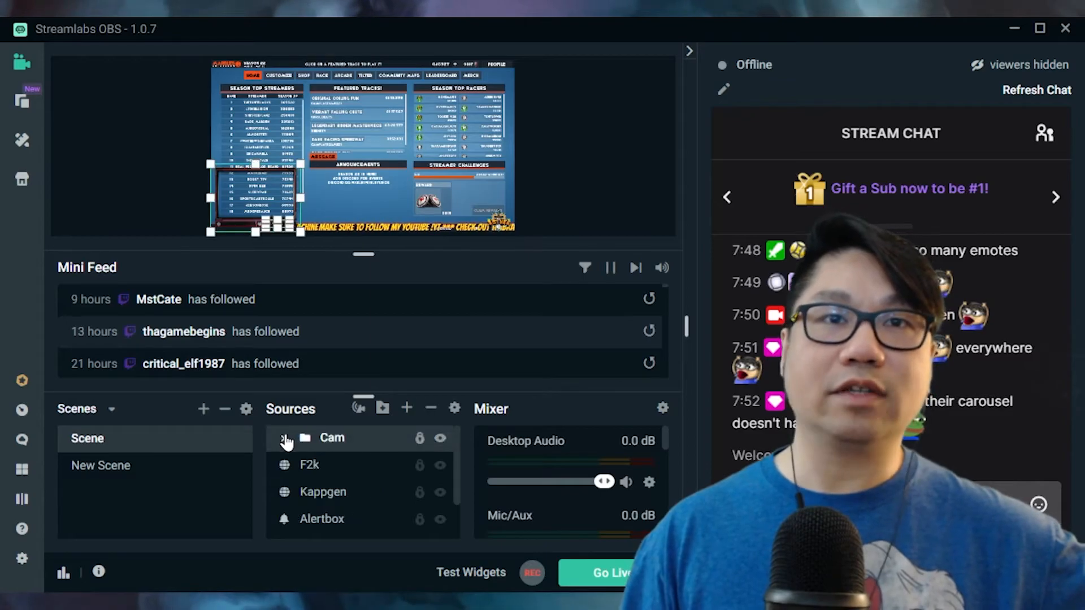
pyautogui.click(644, 196)
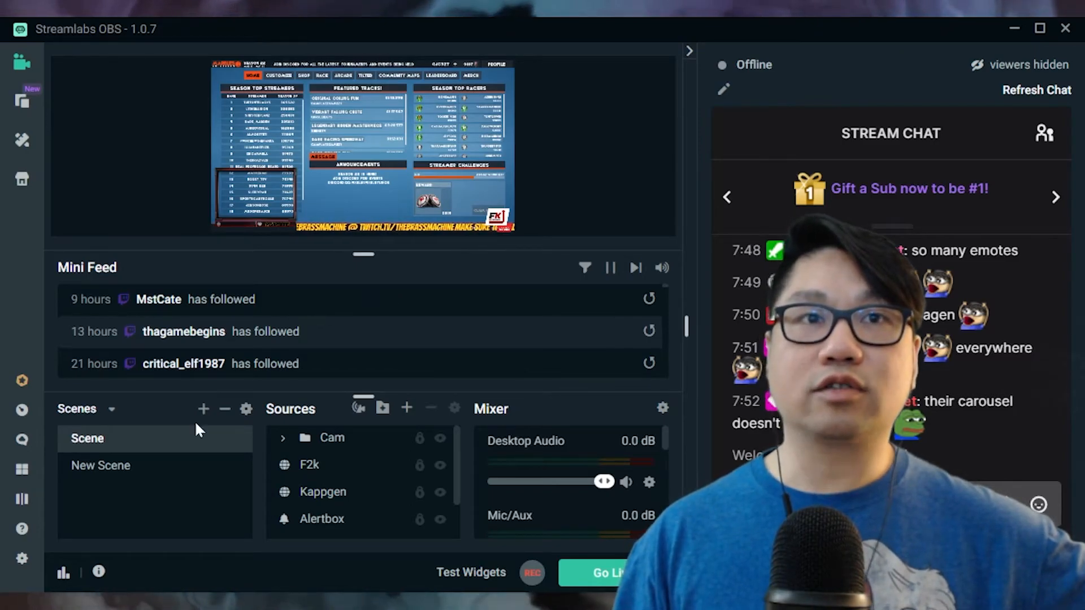
pyautogui.click(25, 559)
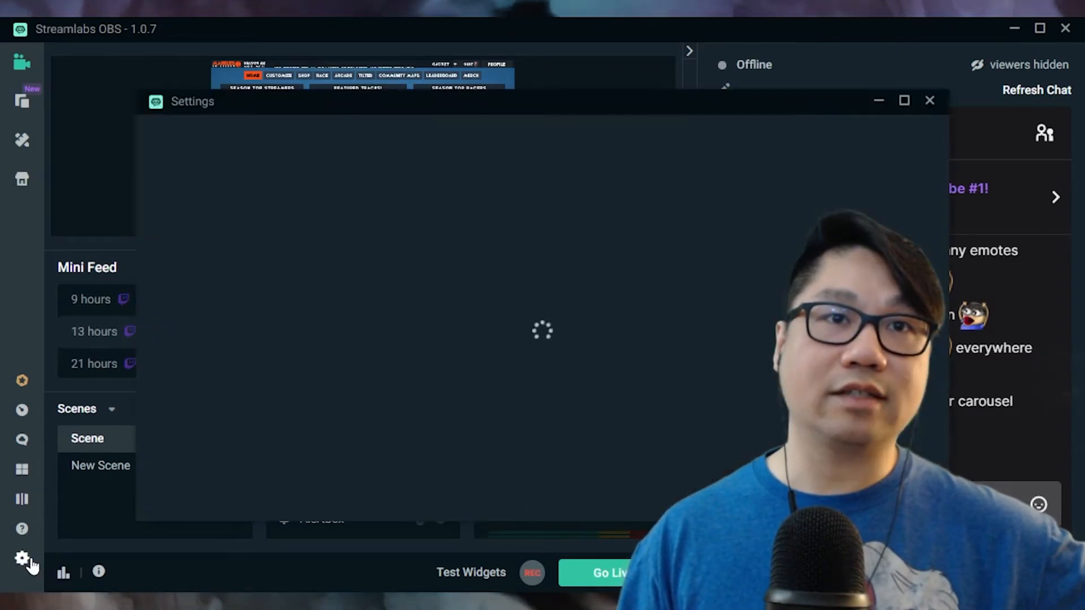
pyautogui.click(905, 102)
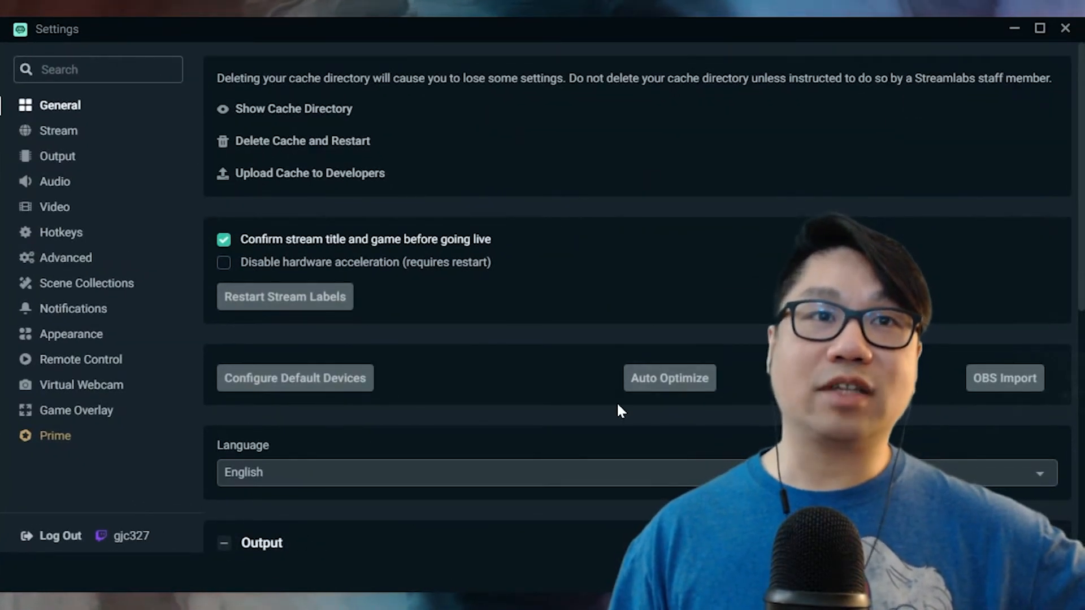
pyautogui.click(1066, 30)
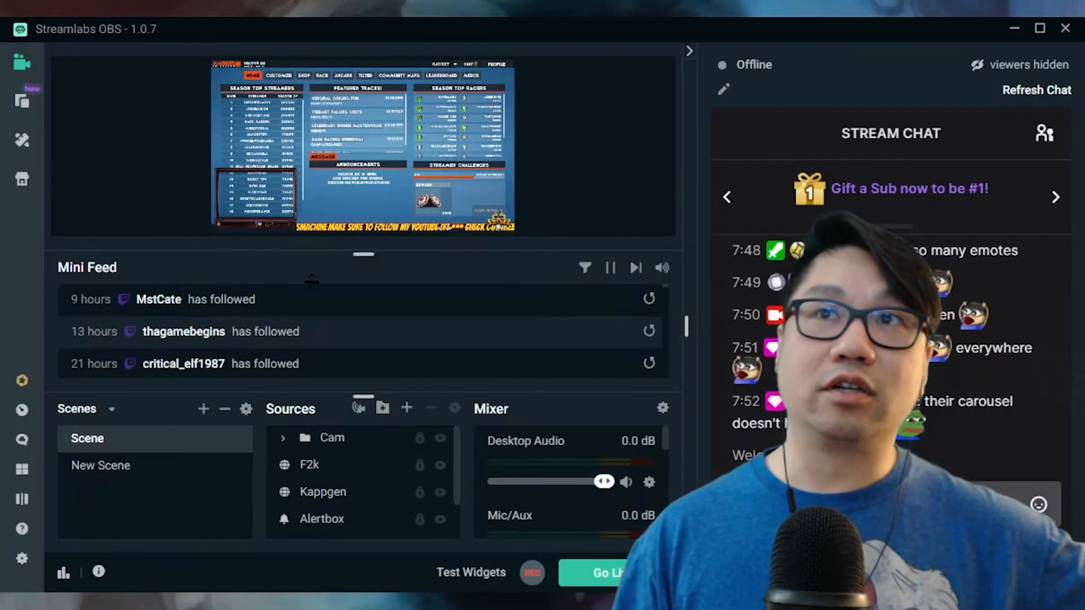
# Start Auto Optimize from the general settings to analyze the internet speed and computer hardware
pyautogui.click(22, 561)
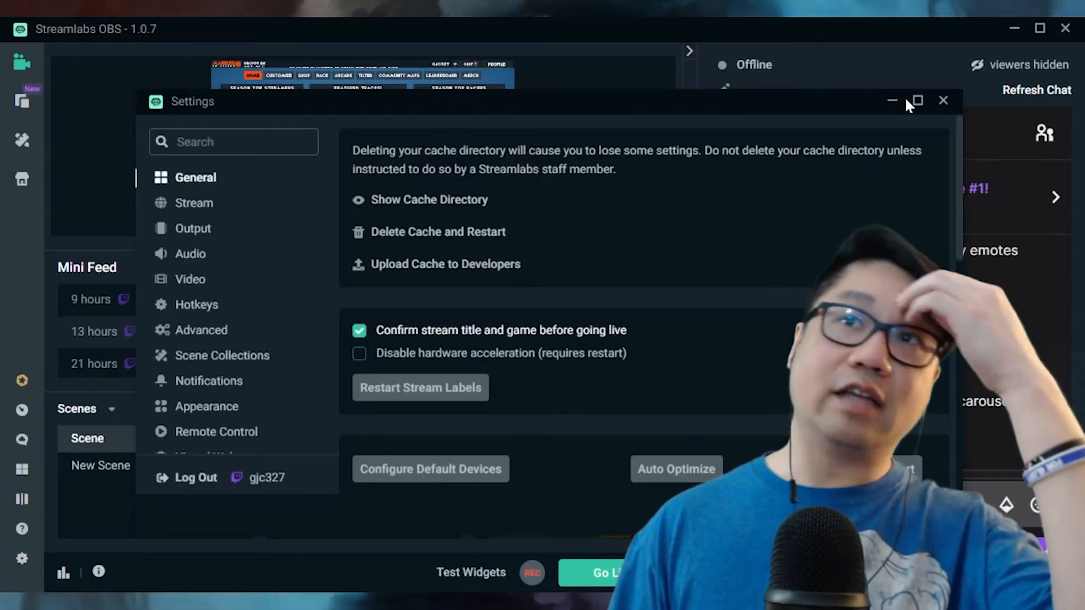
pyautogui.click(902, 99)
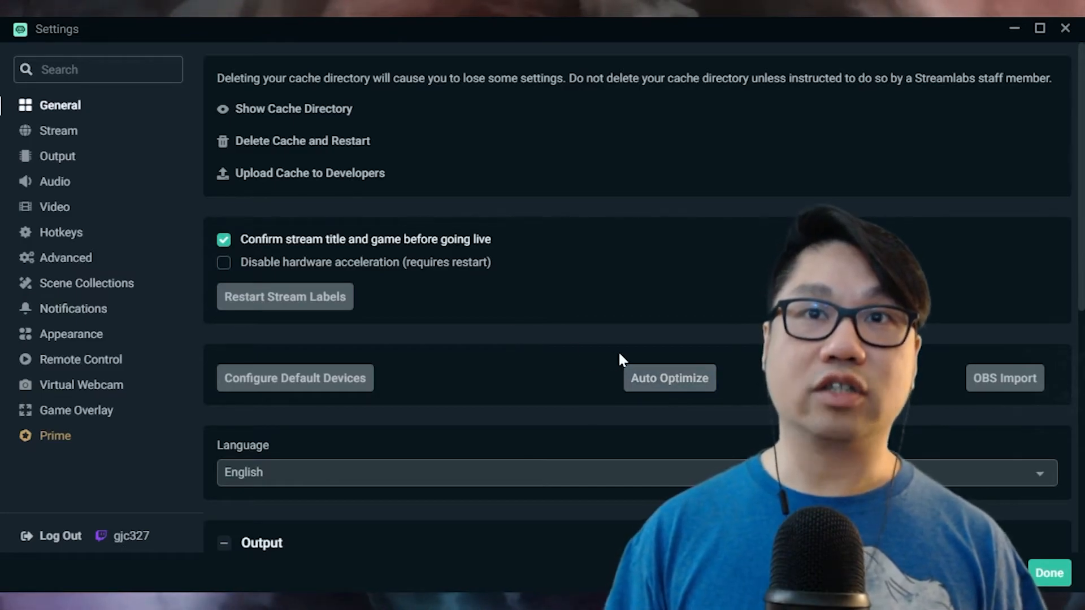
pyautogui.click(647, 379)
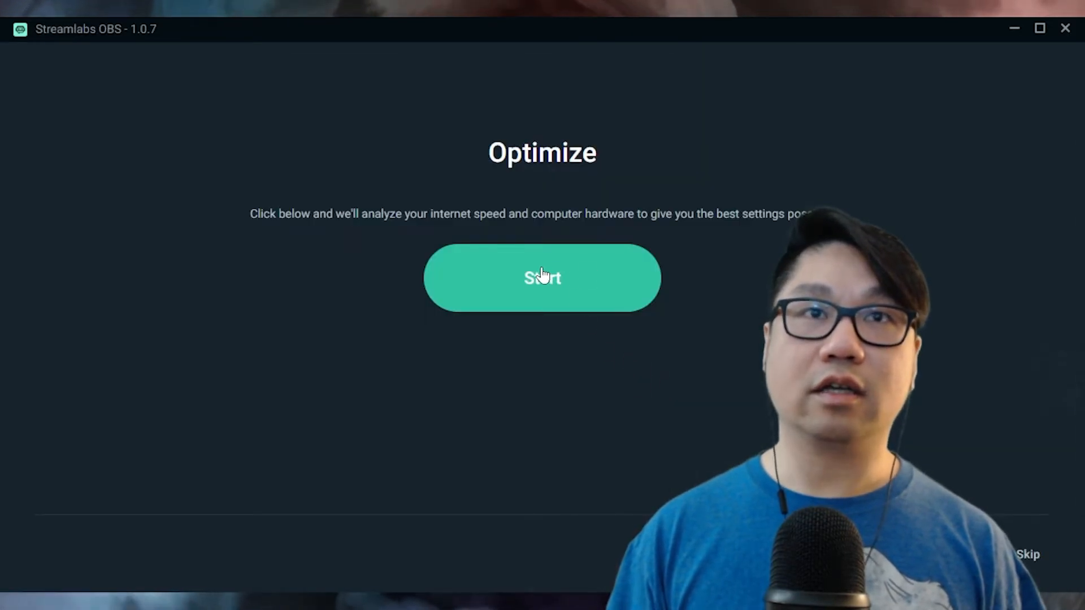
pyautogui.click(541, 276)
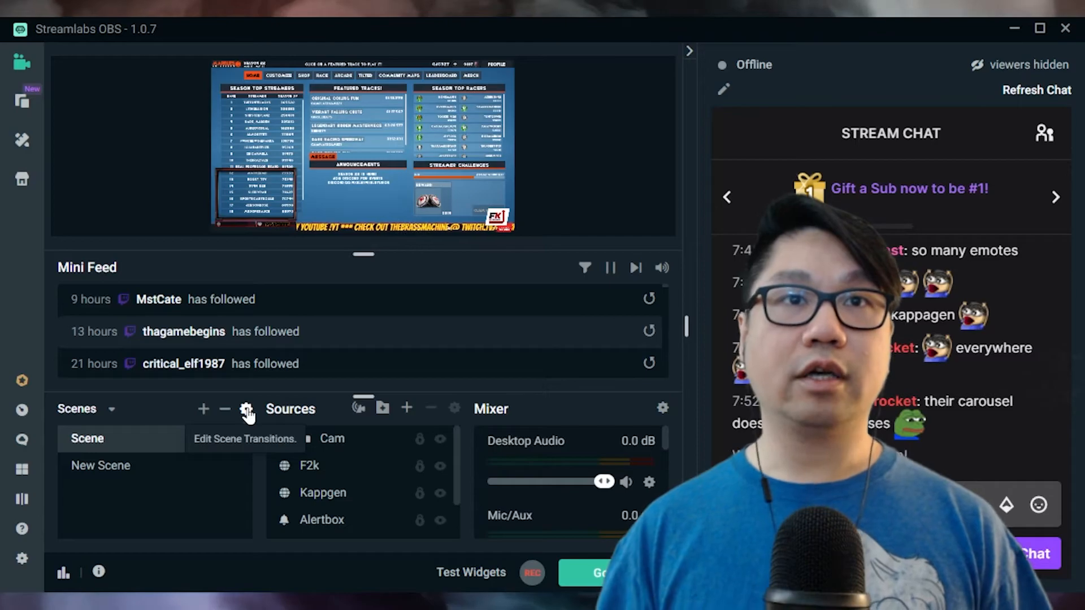
# Open the scene transitions for editing and change the Global Transition's type to Fade
pyautogui.click(246, 410)
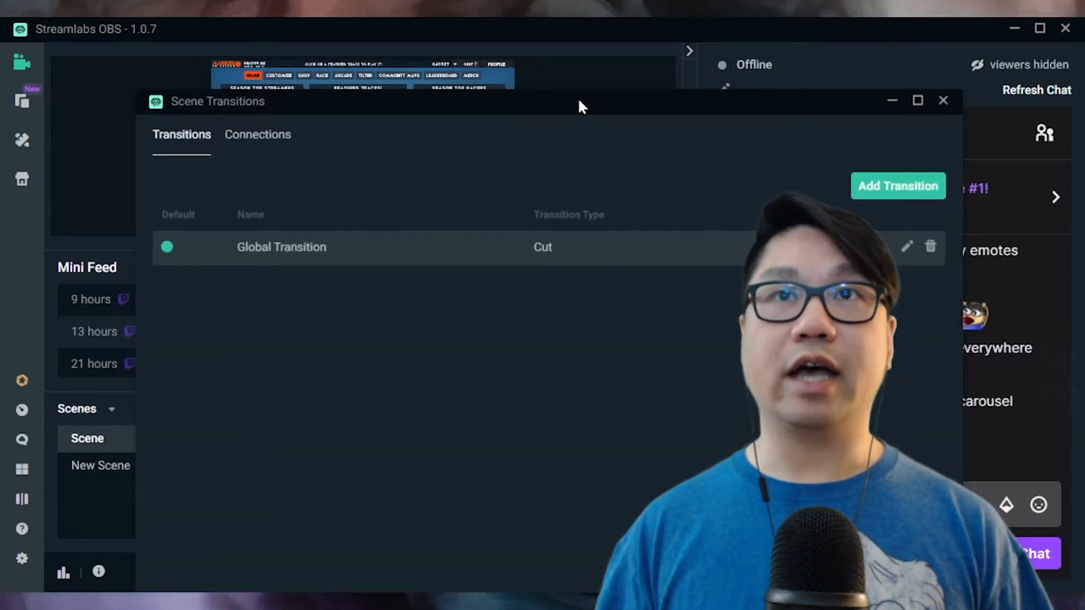
pyautogui.moveTo(577, 102); pyautogui.dragTo(556, 64)
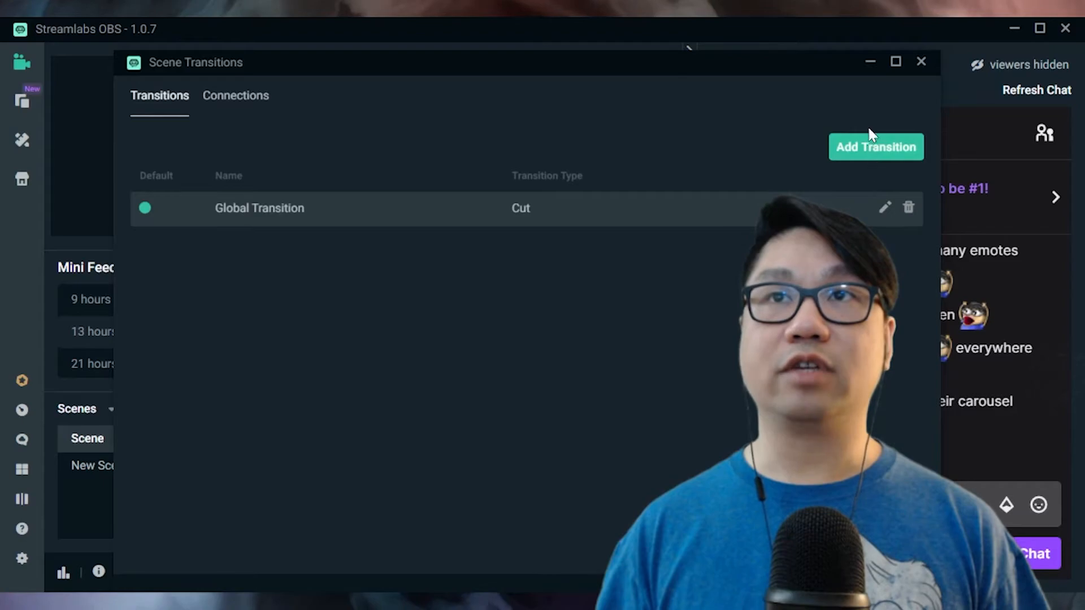
pyautogui.click(884, 210)
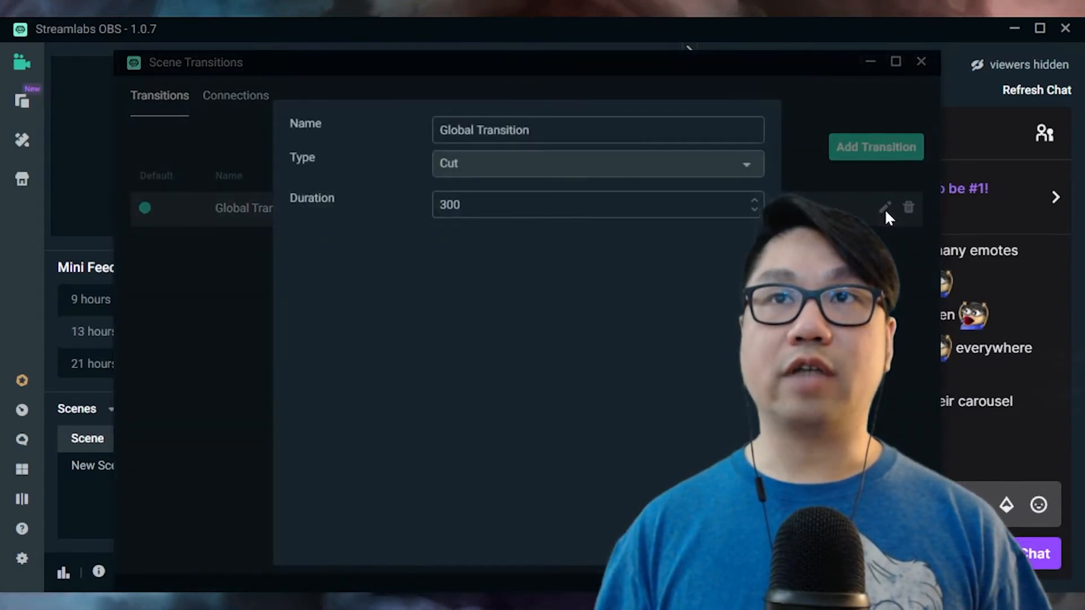
pyautogui.click(642, 170)
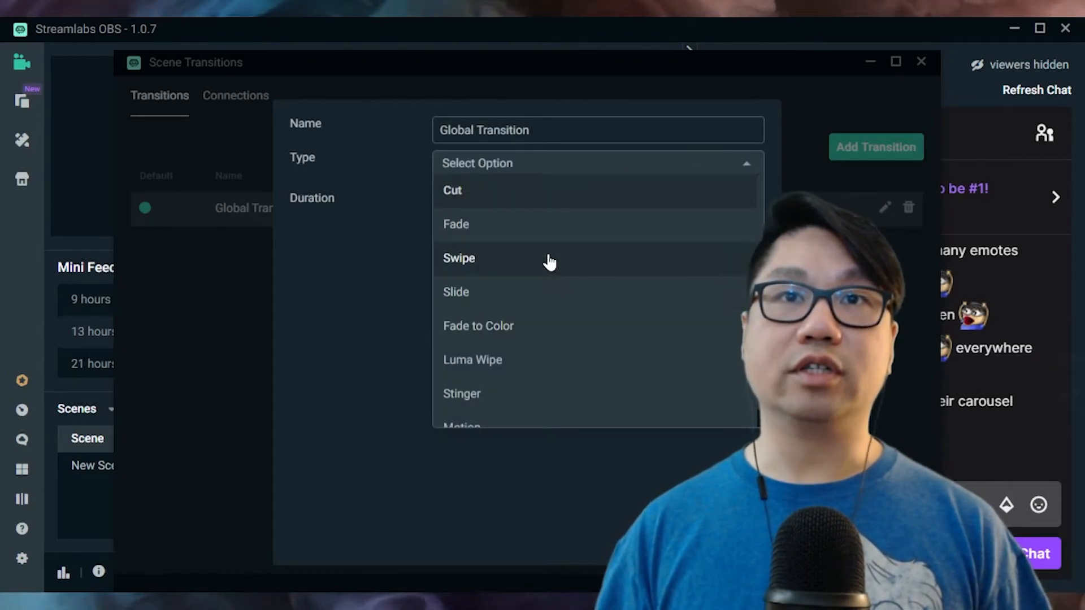
pyautogui.scroll(-1, 522, 323)
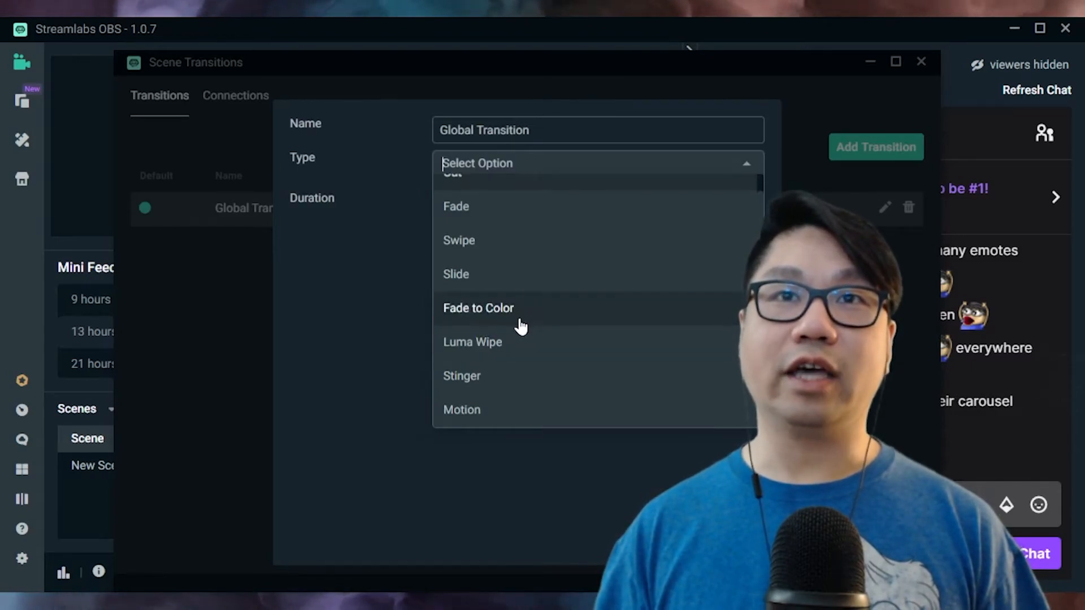
pyautogui.click(537, 212)
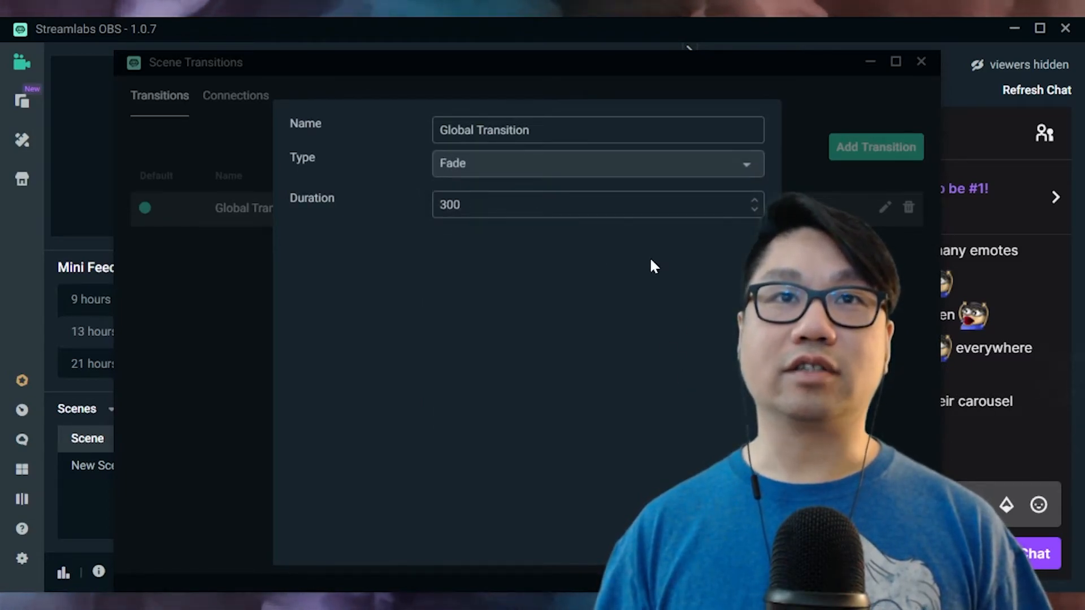
# Raise the Global Transition's duration in single increments to 341
pyautogui.click(755, 203)
pyautogui.click(755, 202)
pyautogui.click(755, 203)
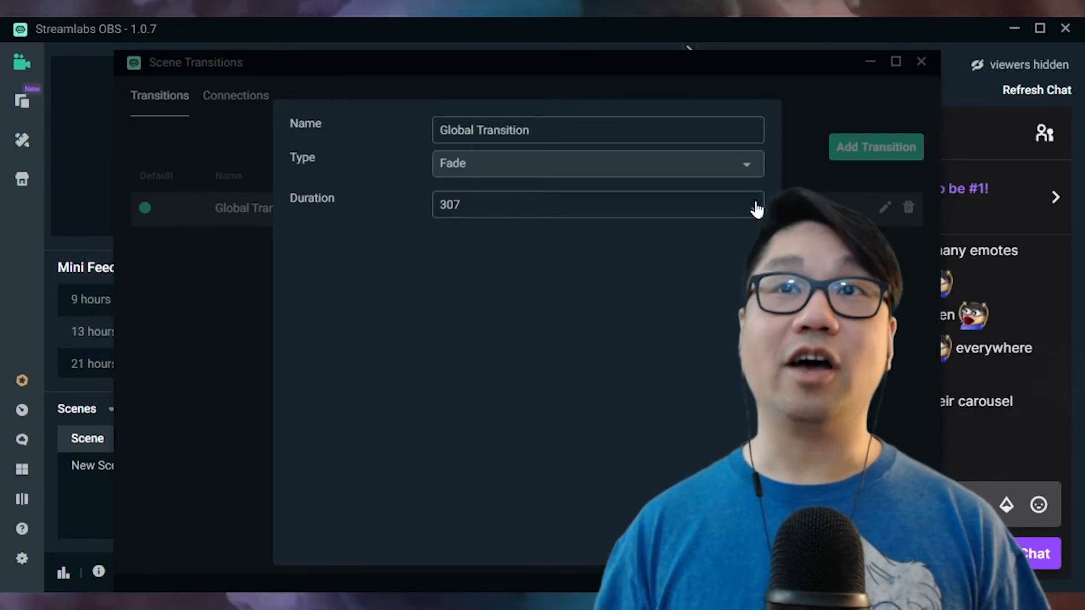
pyautogui.click(755, 203)
pyautogui.click(755, 203)
pyautogui.click(754, 203)
pyautogui.click(754, 203)
pyautogui.doubleClick(754, 203)
pyautogui.click(754, 203)
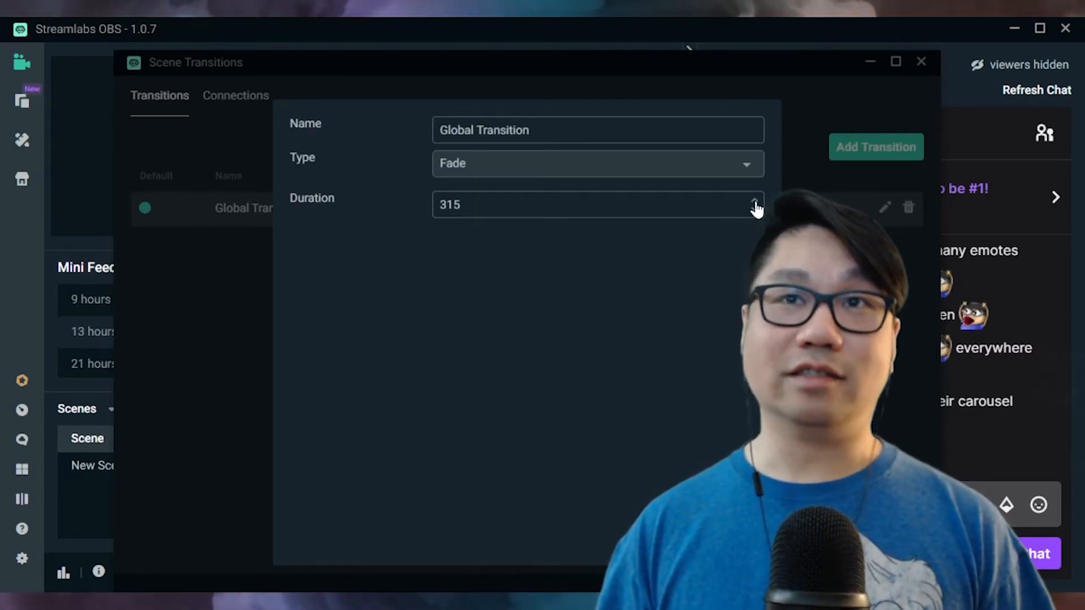
pyautogui.click(755, 203)
pyautogui.click(754, 203)
pyautogui.click(755, 203)
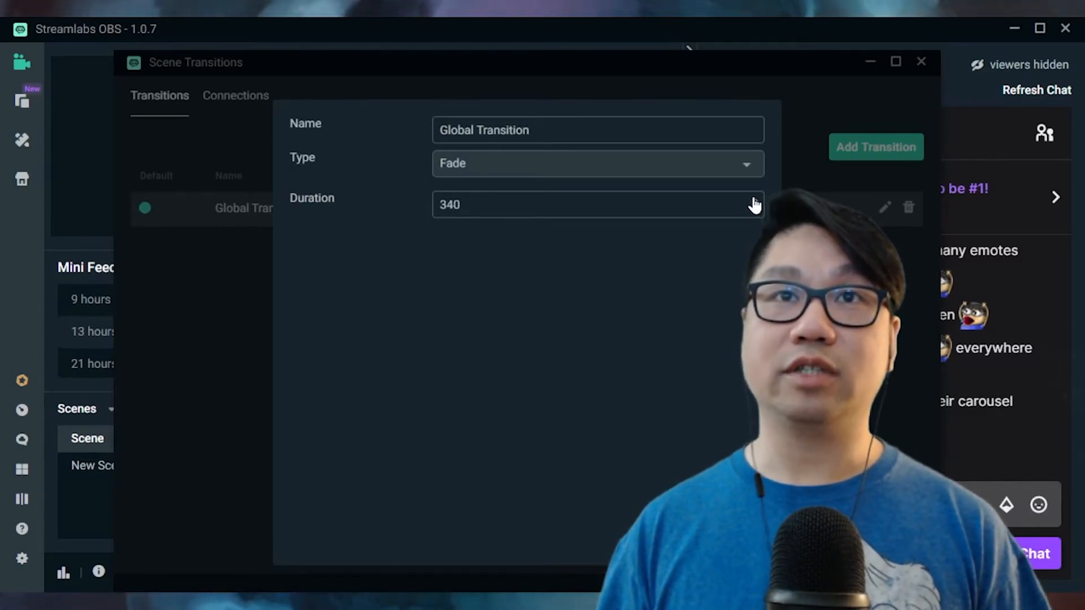
# Set the Global Transition's duration to 400 and save the transition
pyautogui.hotkey('ctrl', 'a')
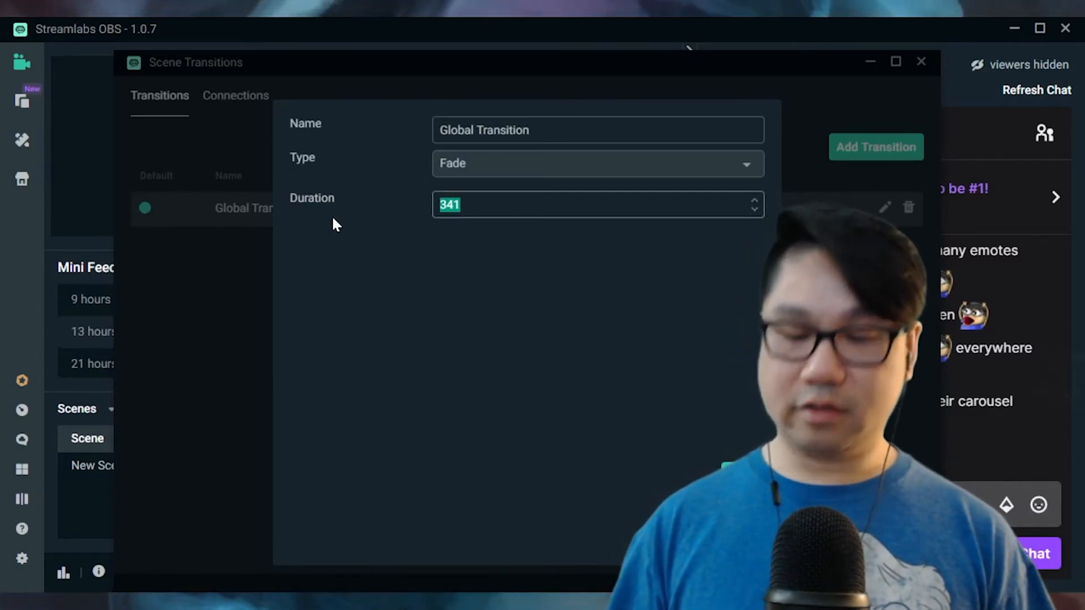
pyautogui.write('400')
pyautogui.click(742, 472)
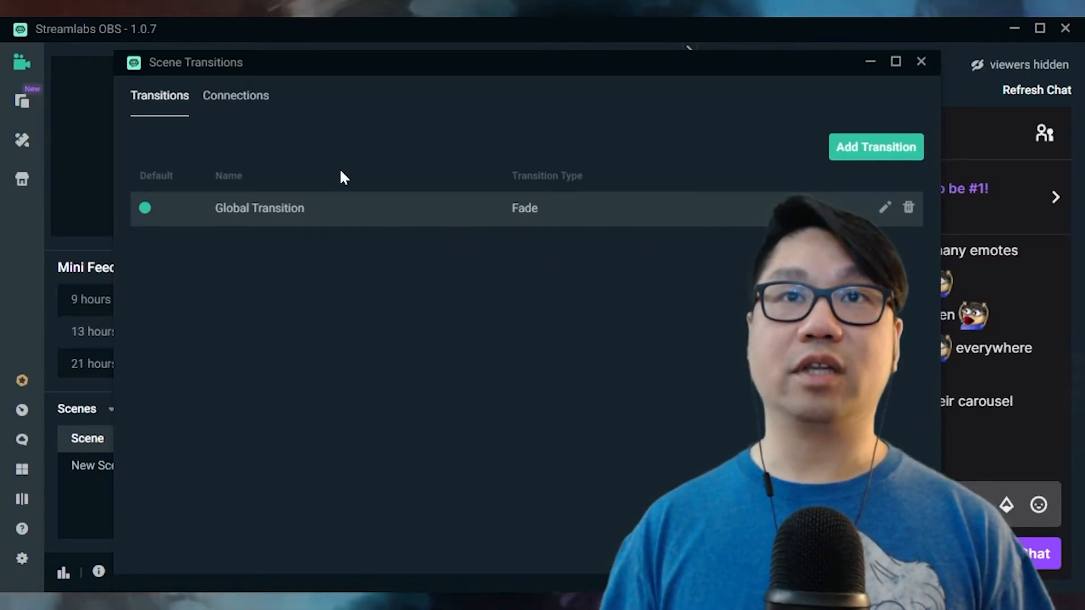
# Reopen the Global Transition for editing and change its type to Stinger
pyautogui.click(884, 208)
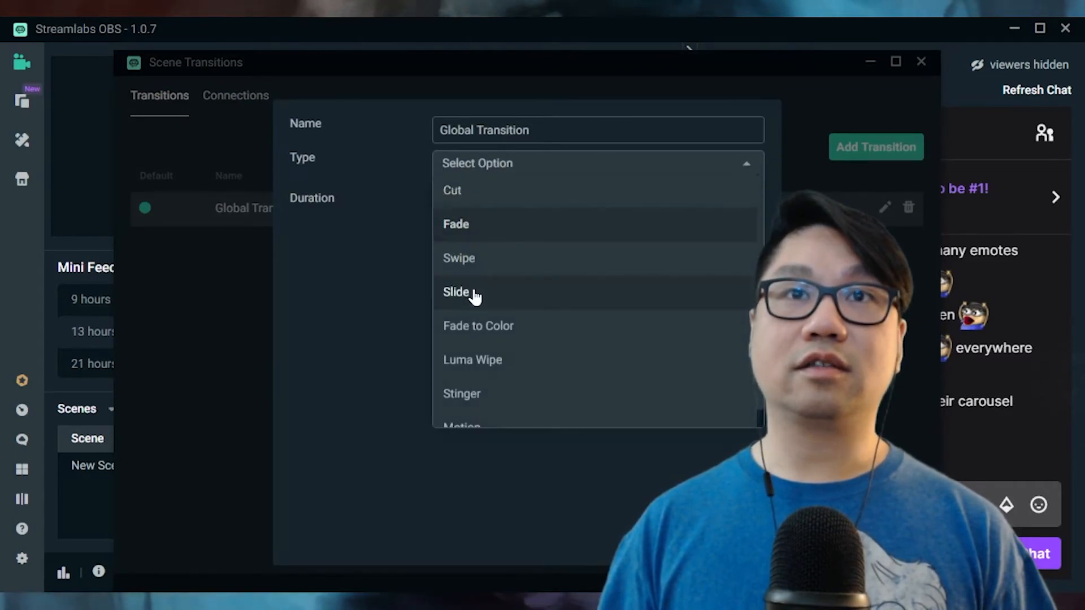
pyautogui.scroll(-1, 500, 279)
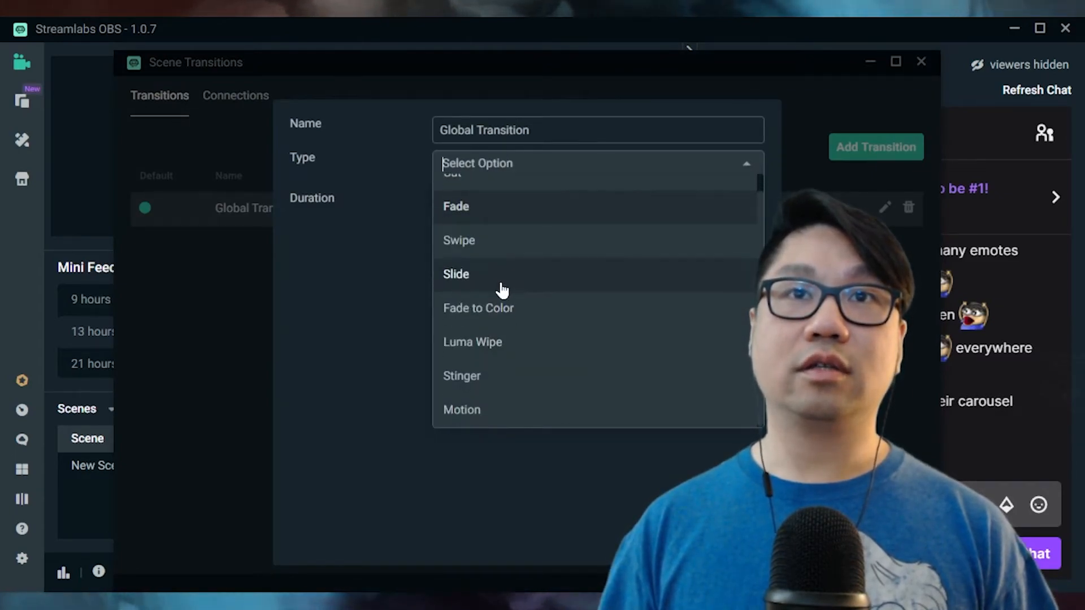
pyautogui.click(513, 378)
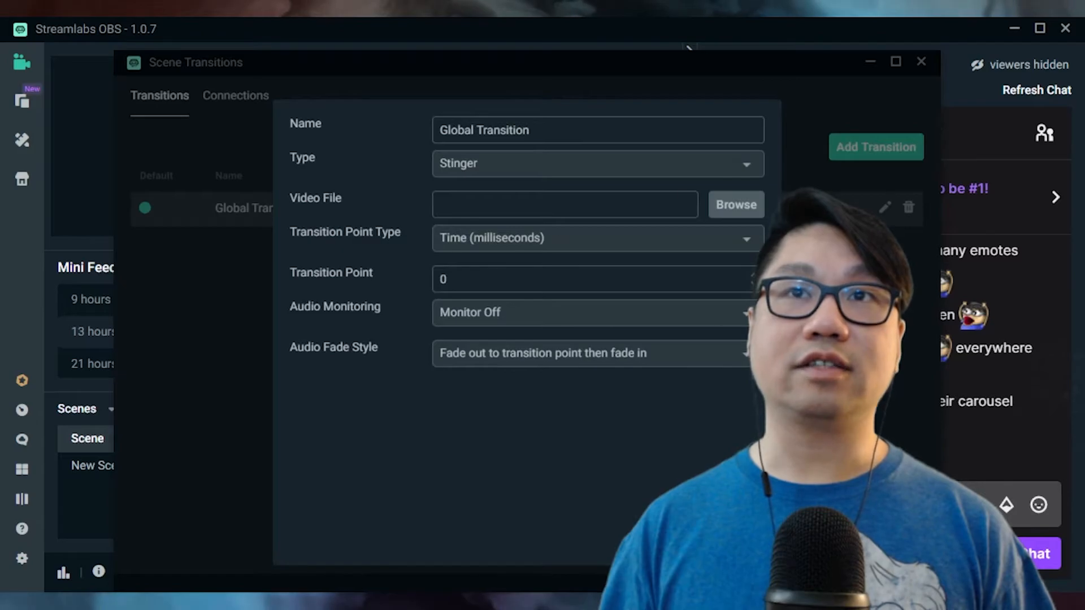
# Browse for the stinger's video file and look through the Stream pictures folder for a suitable clip
pyautogui.click(727, 206)
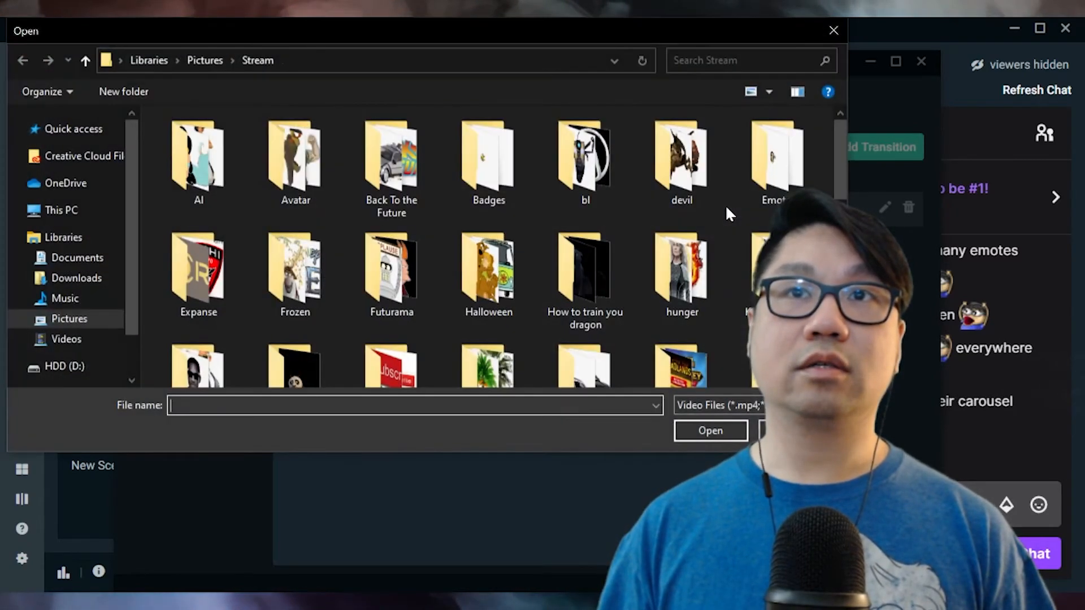
pyautogui.scroll(-5, 602, 268)
pyautogui.scroll(-3, 601, 265)
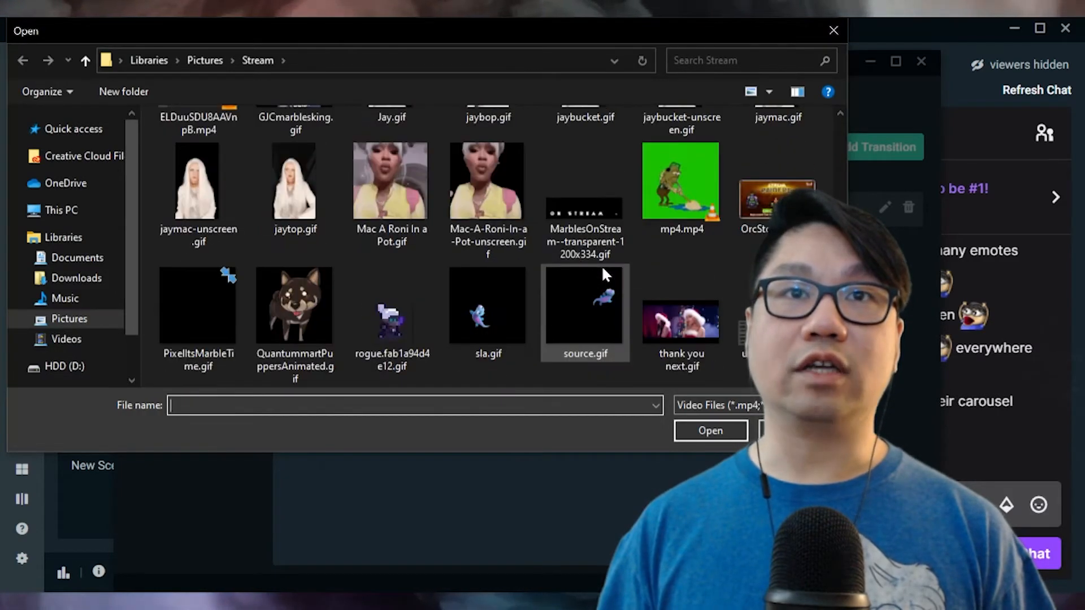
pyautogui.scroll(2, 651, 257)
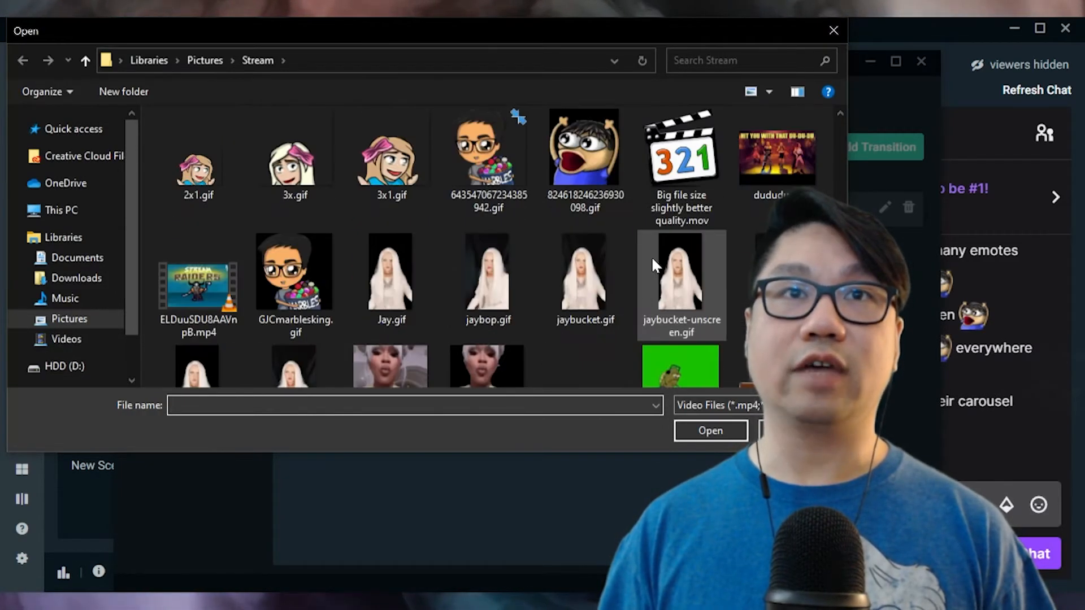
pyautogui.scroll(4, 649, 258)
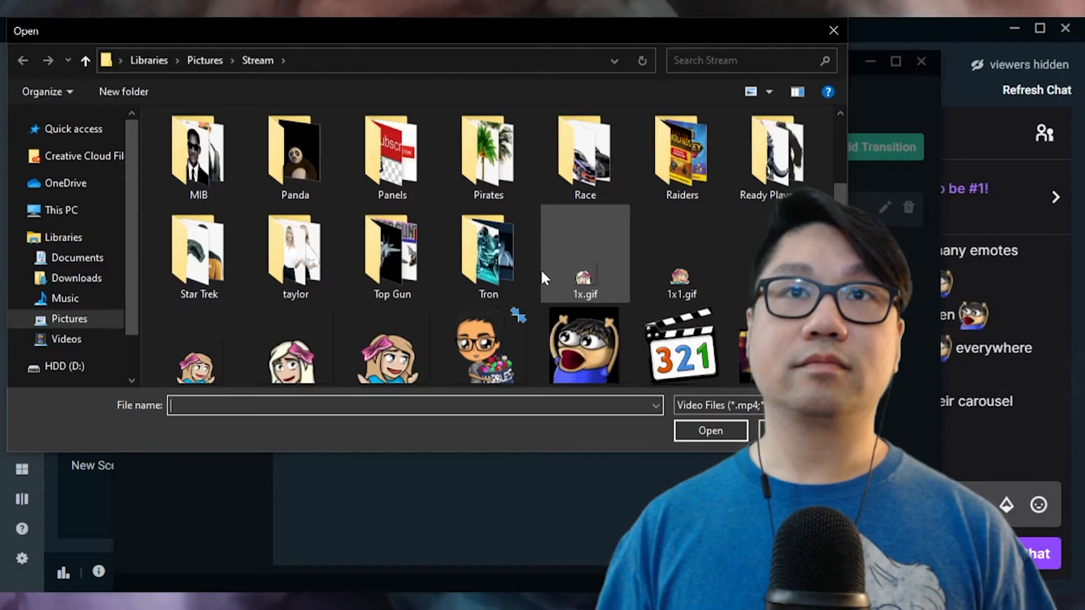
pyautogui.scroll(4, 540, 269)
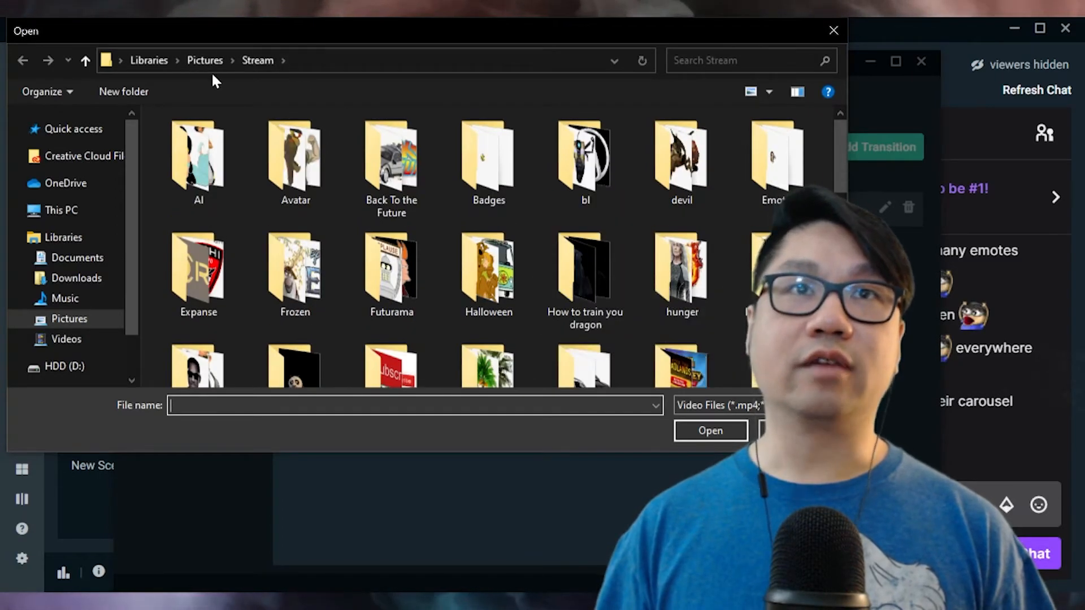
pyautogui.scroll(-2, 628, 241)
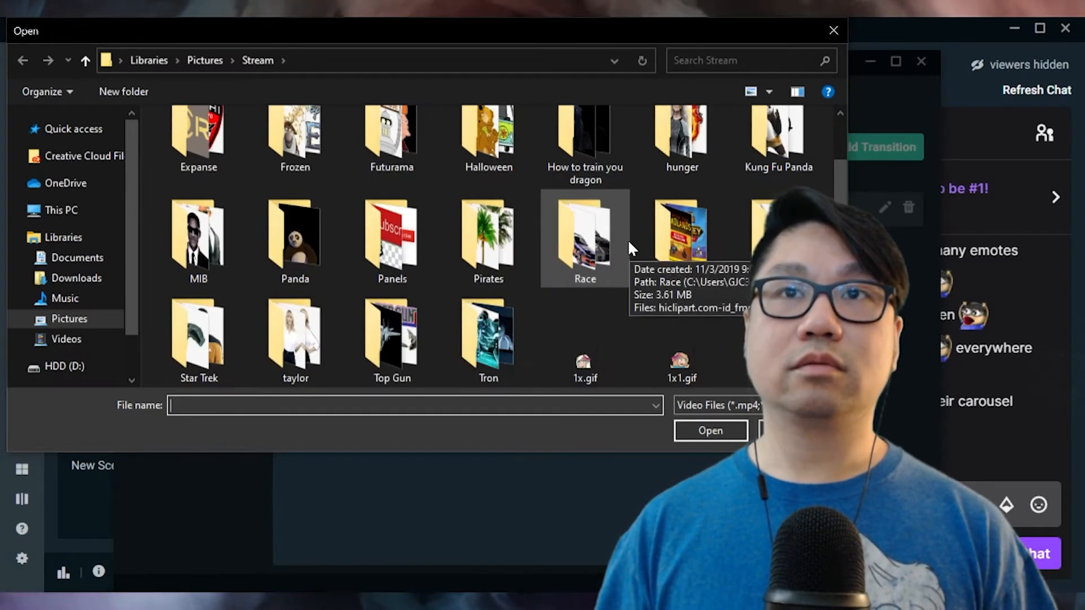
pyautogui.scroll(-5, 629, 241)
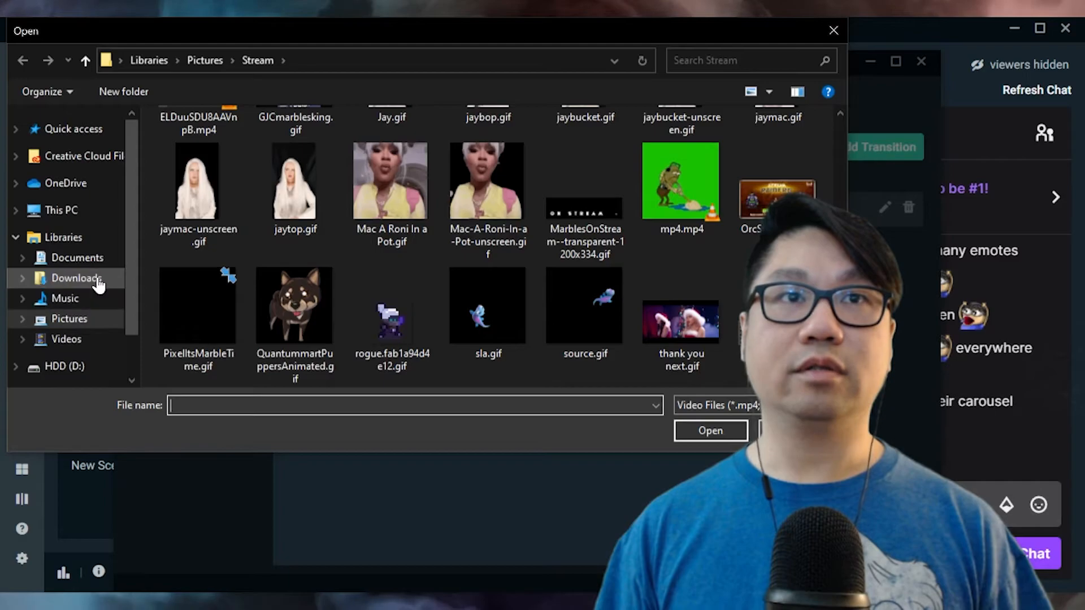
# Go to the Transitions folder inside Adobe on the K: drive
pyautogui.scroll(-1, 125, 288)
pyautogui.click(80, 357)
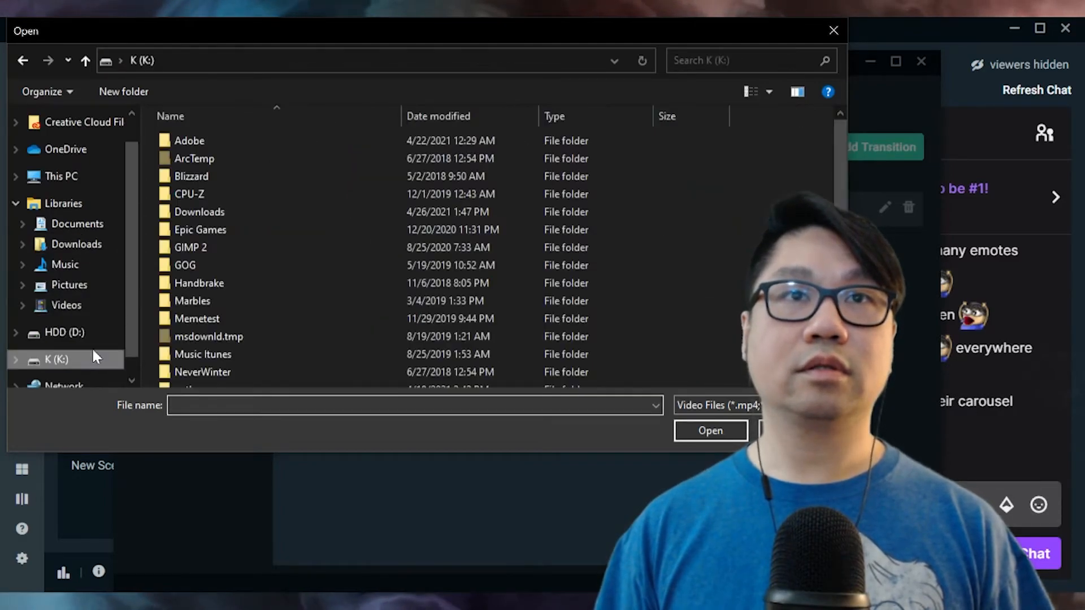
pyautogui.doubleClick(233, 144)
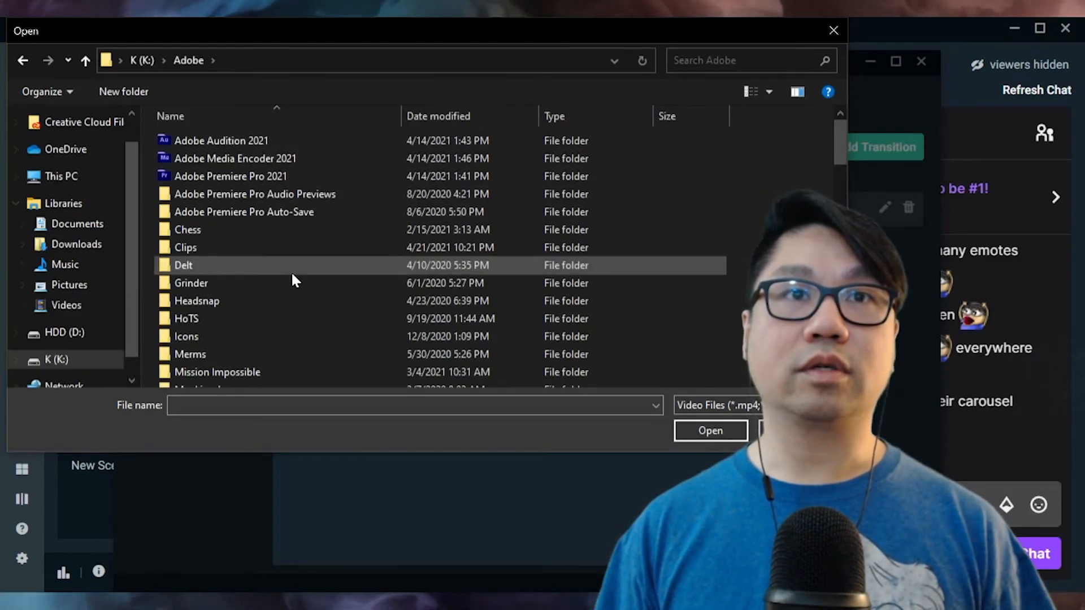
pyautogui.scroll(-12, 290, 275)
pyautogui.scroll(-2, 288, 281)
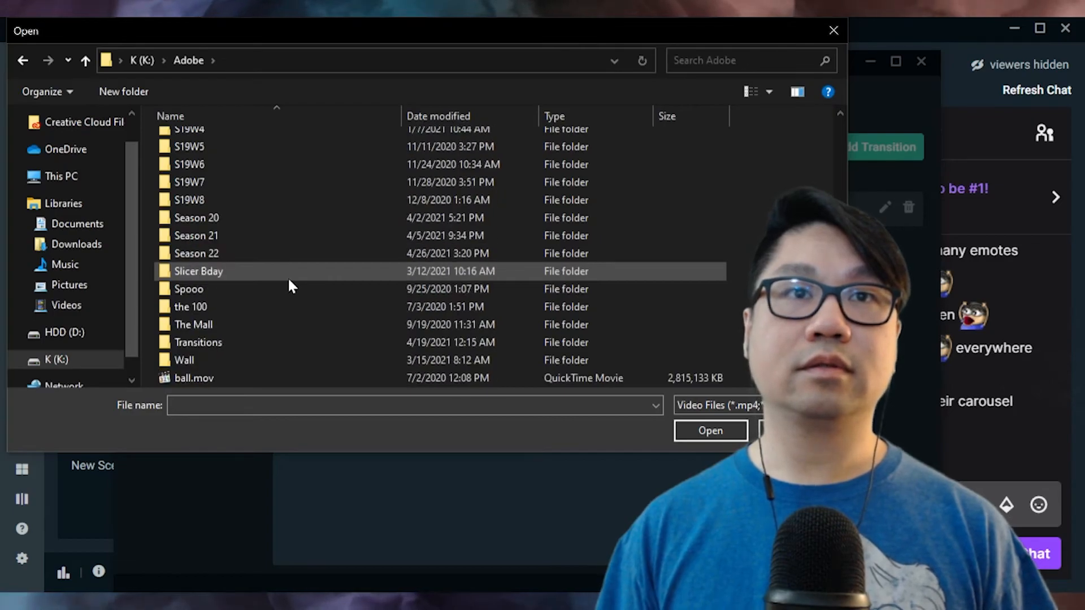
pyautogui.doubleClick(236, 339)
# Choose al.mp4 from the Transitions folder as the stinger's video file
pyautogui.scroll(-15, 445, 249)
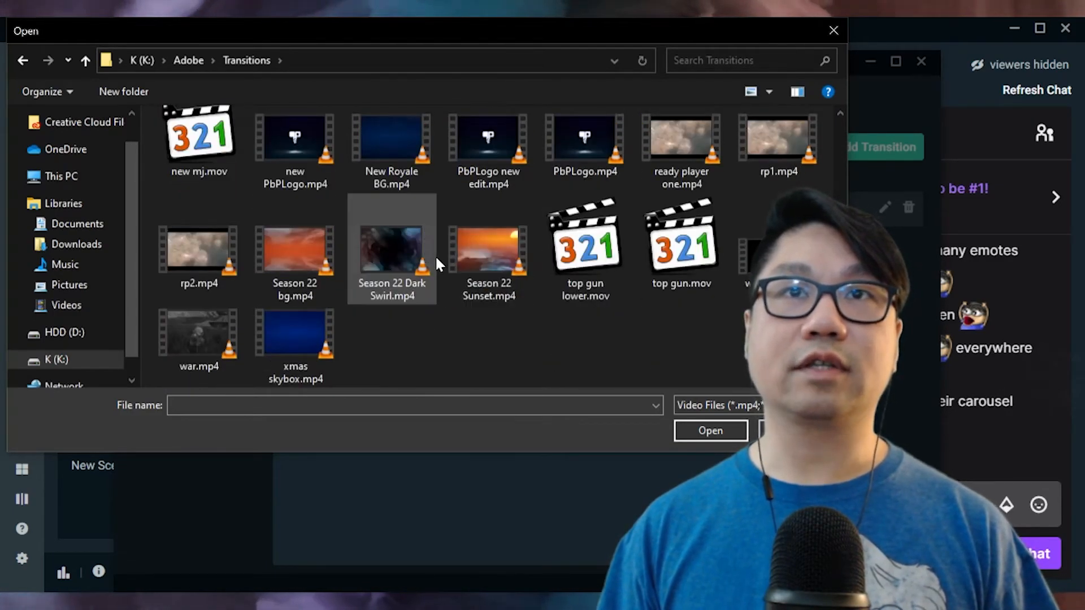
pyautogui.scroll(6, 435, 255)
pyautogui.scroll(6, 430, 259)
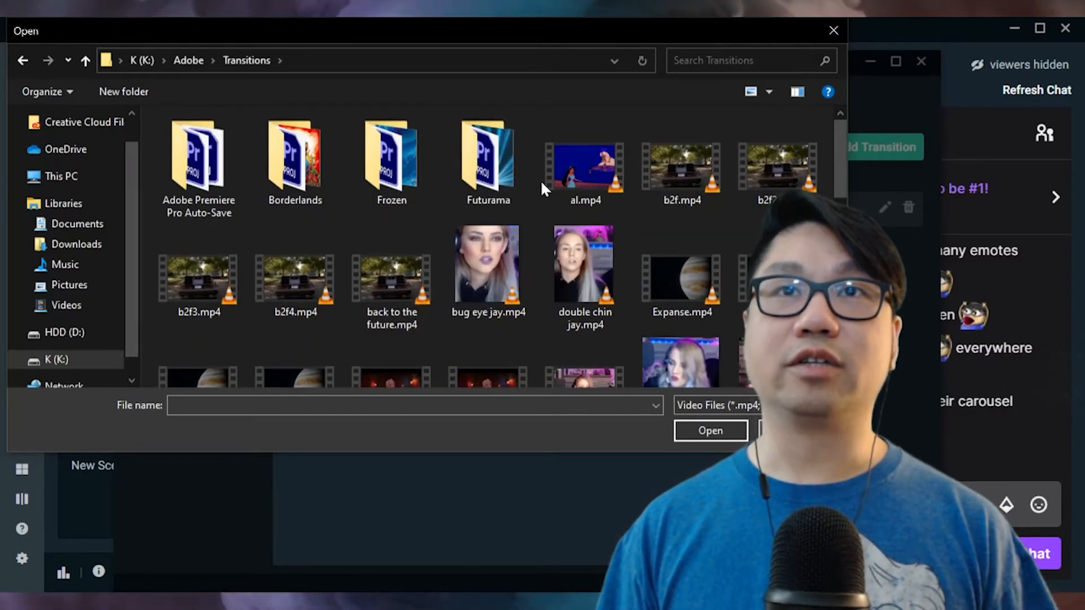
pyautogui.click(568, 176)
pyautogui.doubleClick(567, 176)
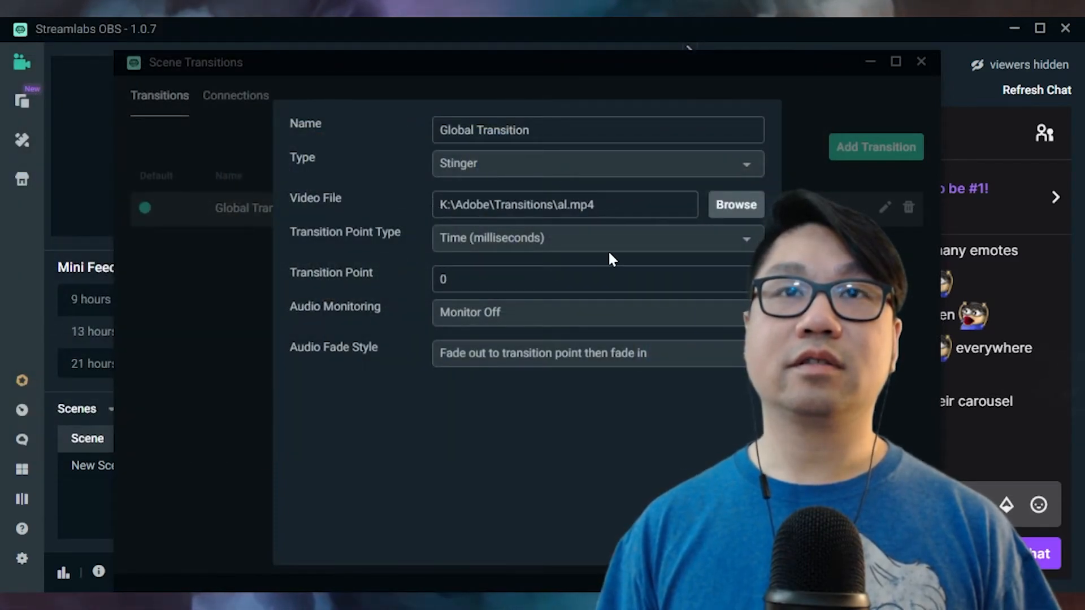
# Set the stinger's audio monitoring to Monitor Only (mute output), check the audio fade style options, and close the scene transitions
pyautogui.click(507, 312)
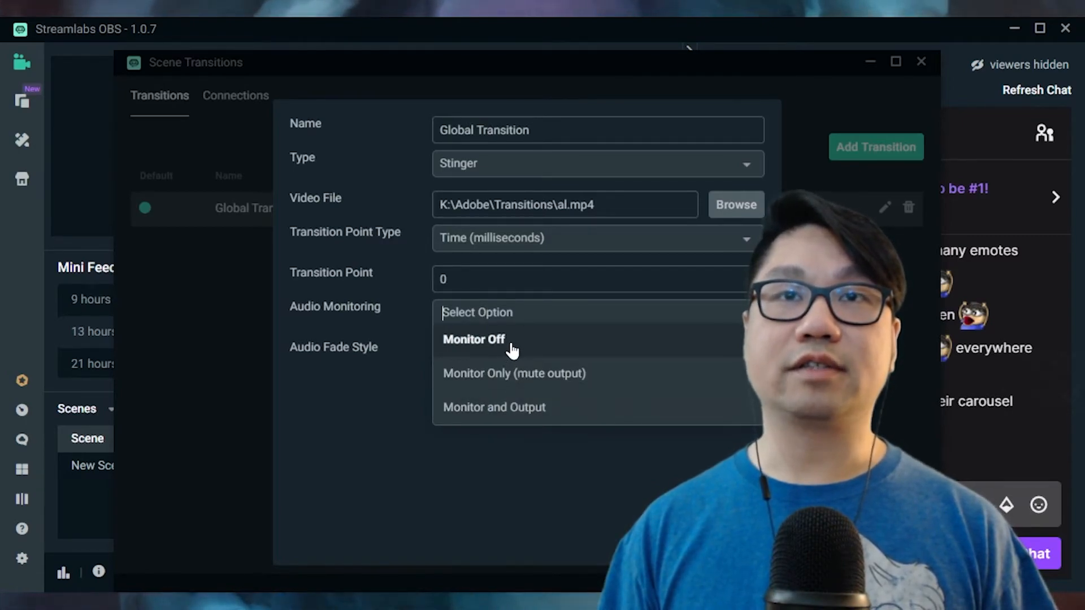
pyautogui.click(499, 378)
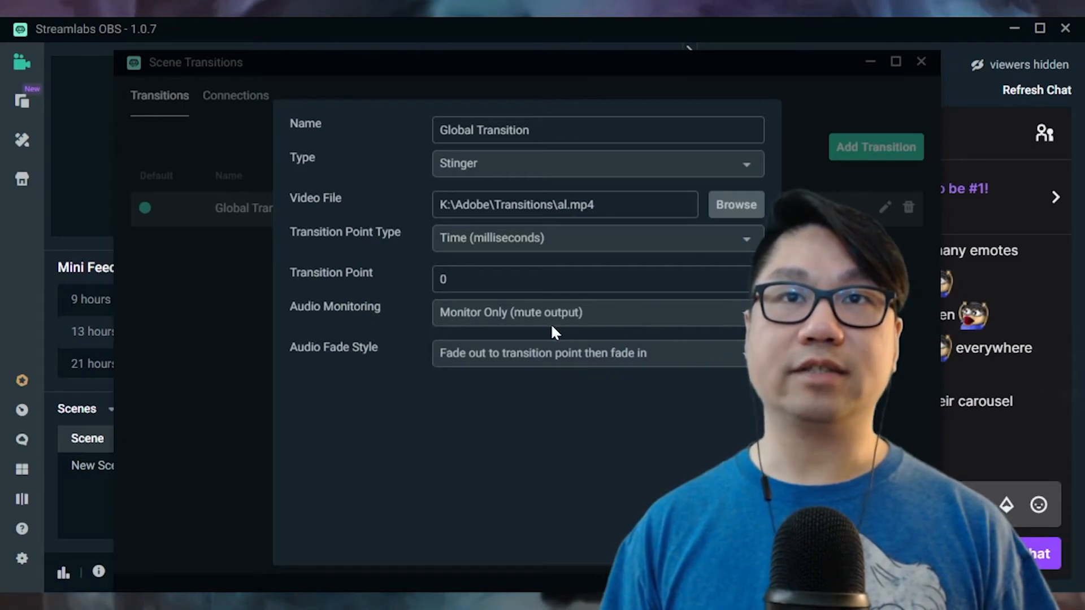
pyautogui.click(547, 356)
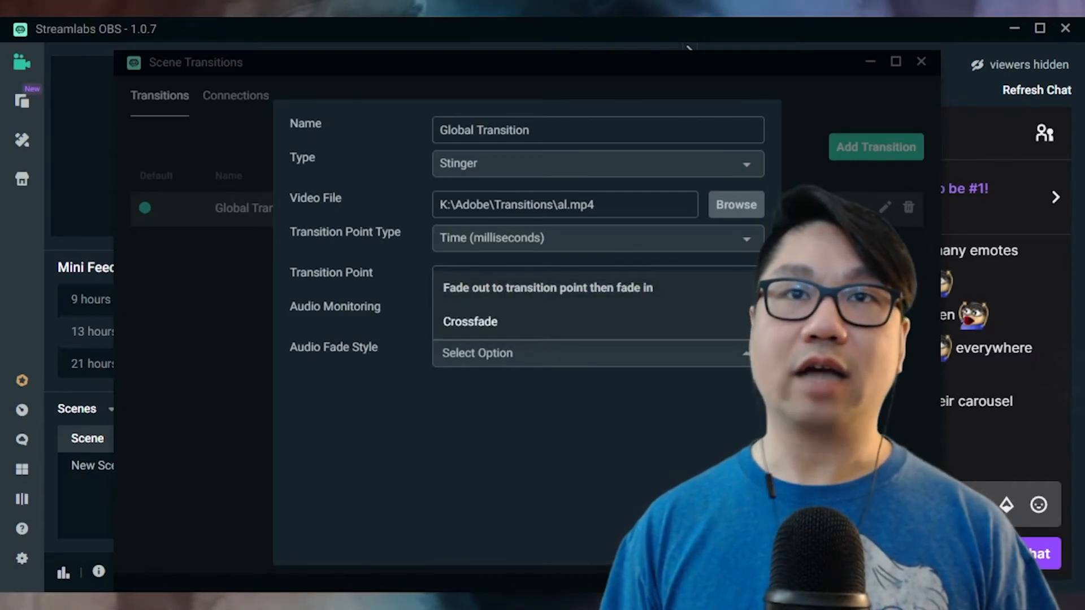
pyautogui.click(526, 388)
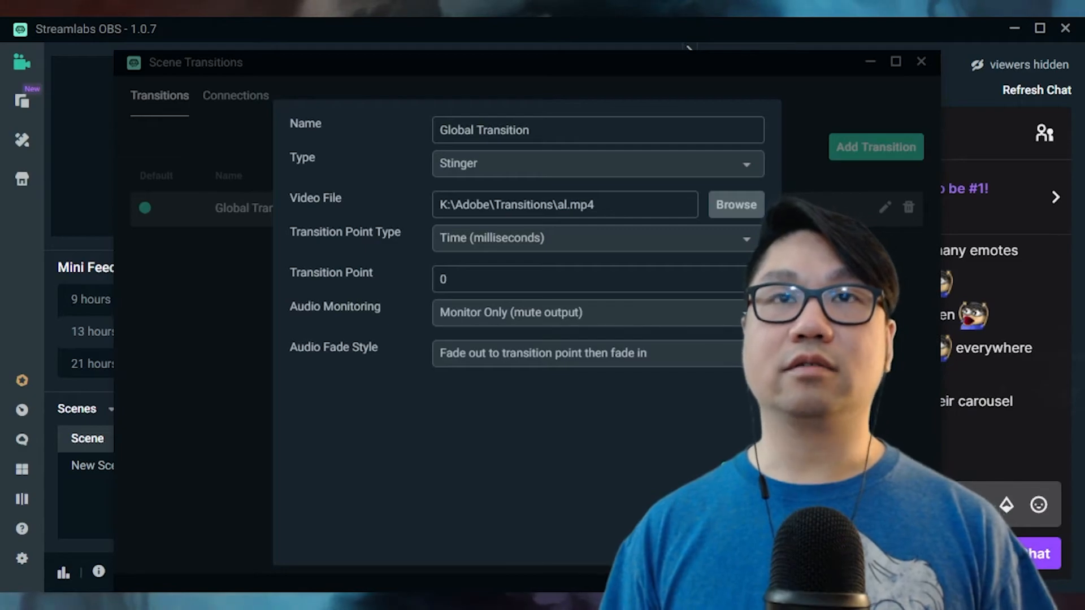
pyautogui.press('Escape')
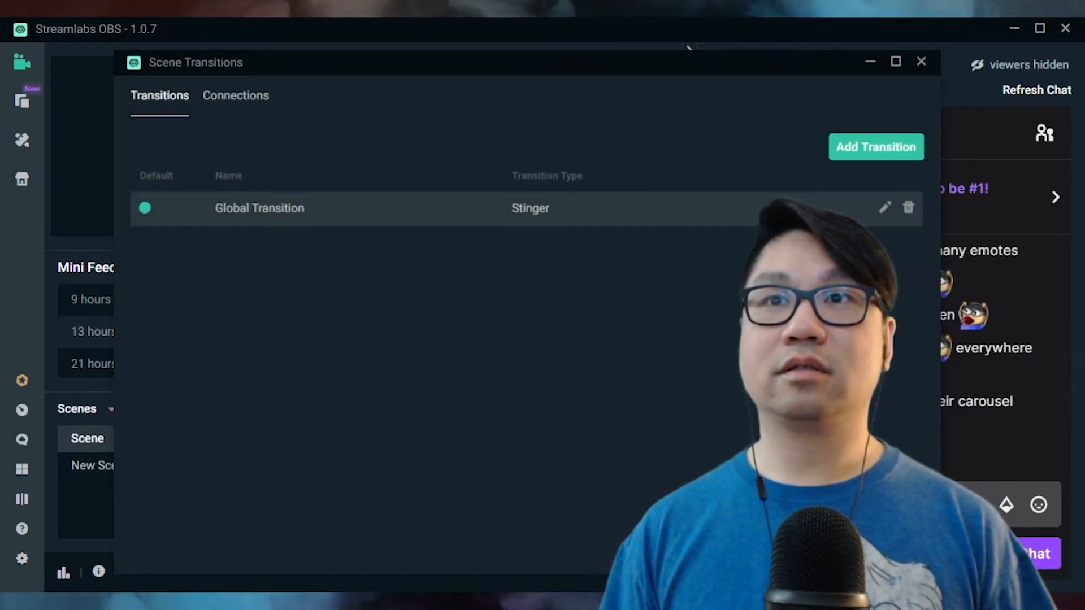
pyautogui.press('Escape')
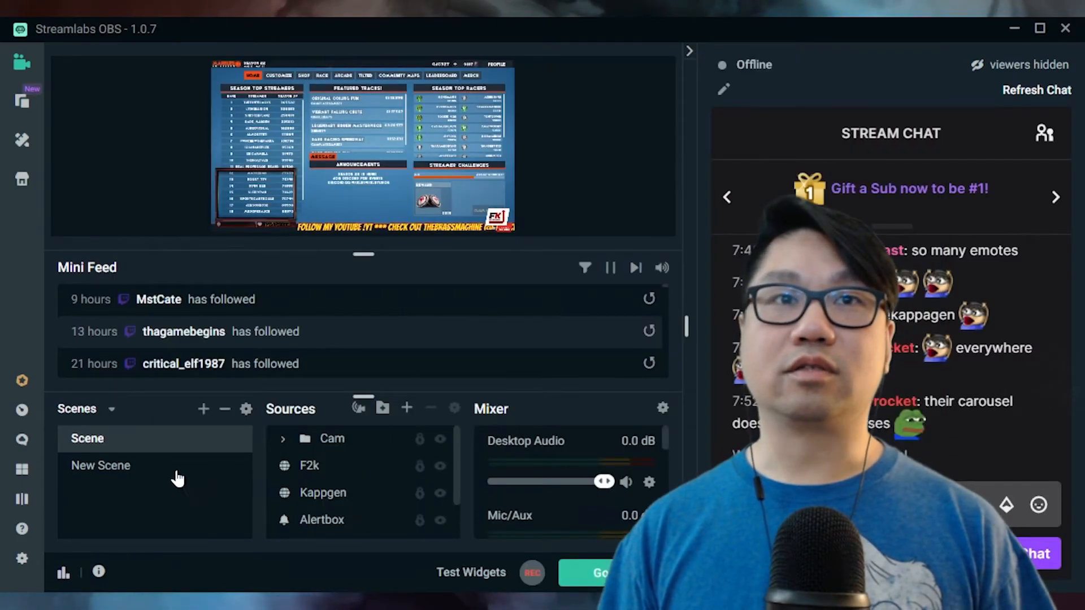
# Switch to New Scene, change the Global Transition's type to Fade, and save it
pyautogui.click(134, 470)
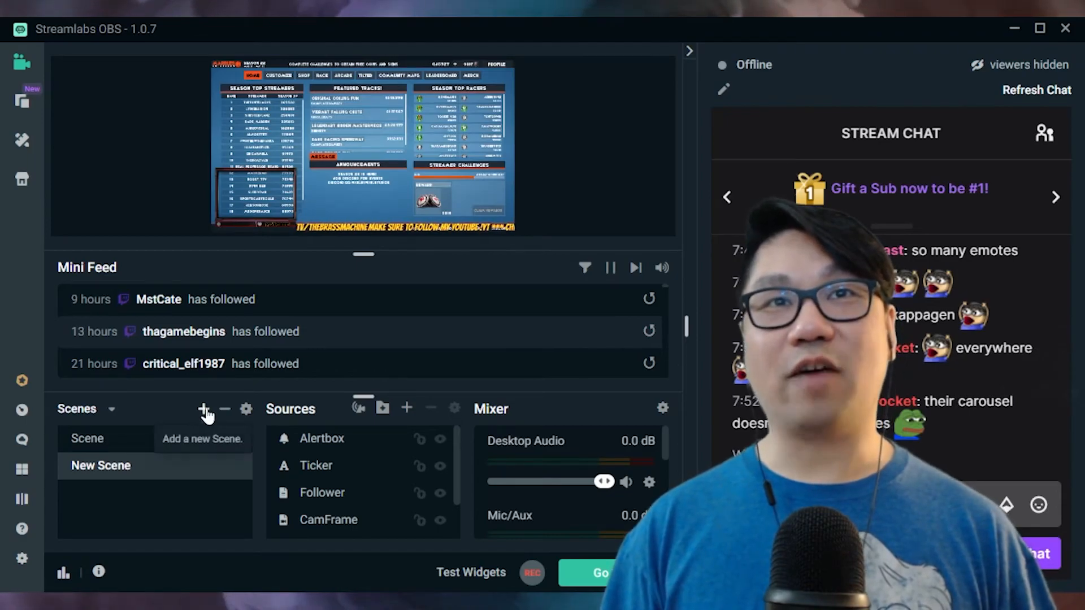
pyautogui.click(246, 413)
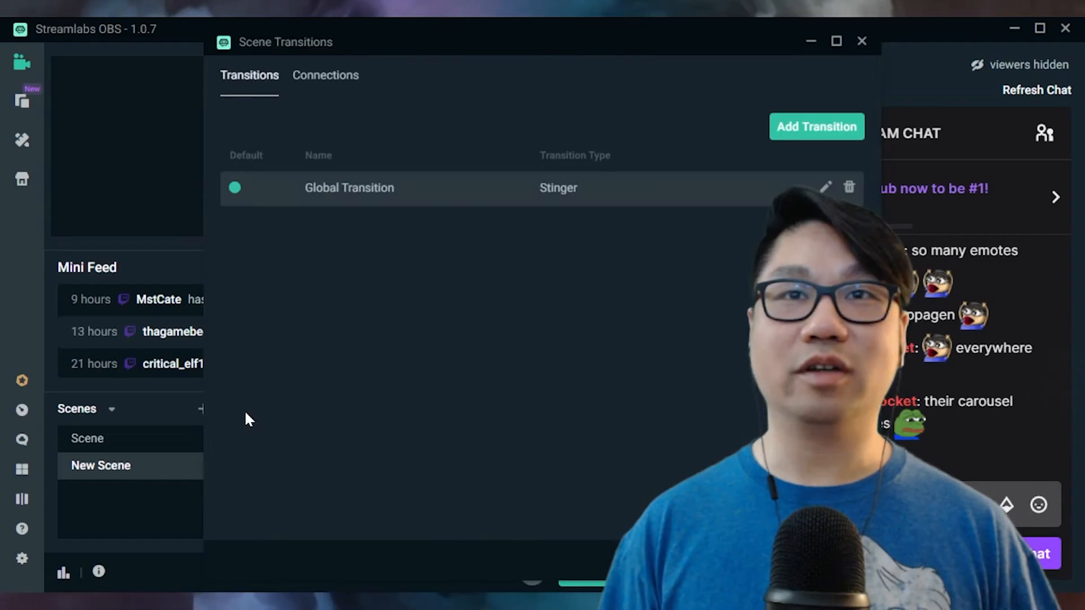
pyautogui.click(826, 186)
pyautogui.click(538, 144)
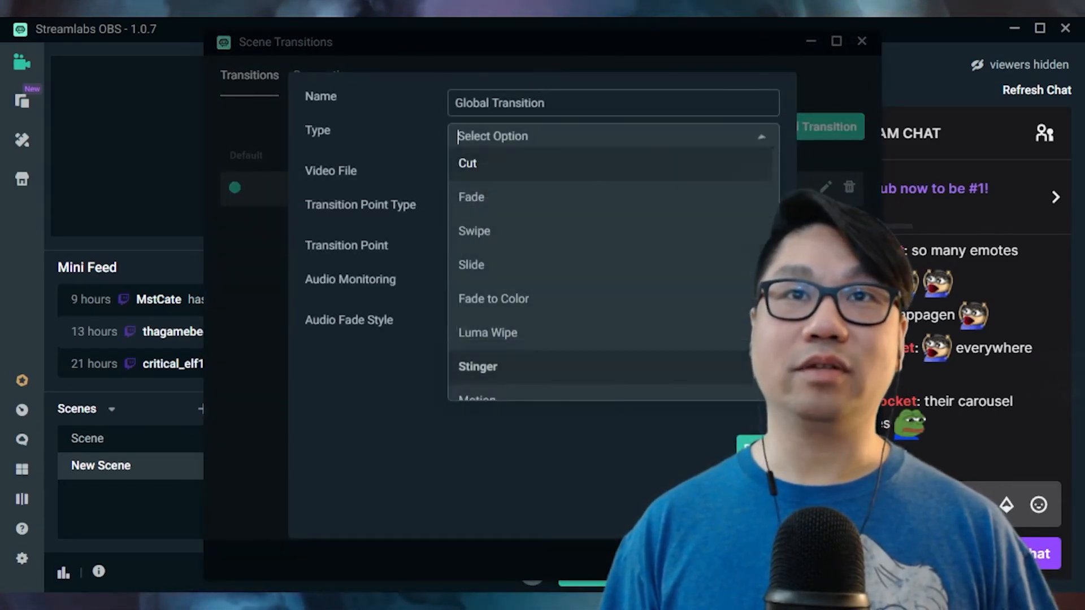
pyautogui.click(516, 201)
pyautogui.click(757, 447)
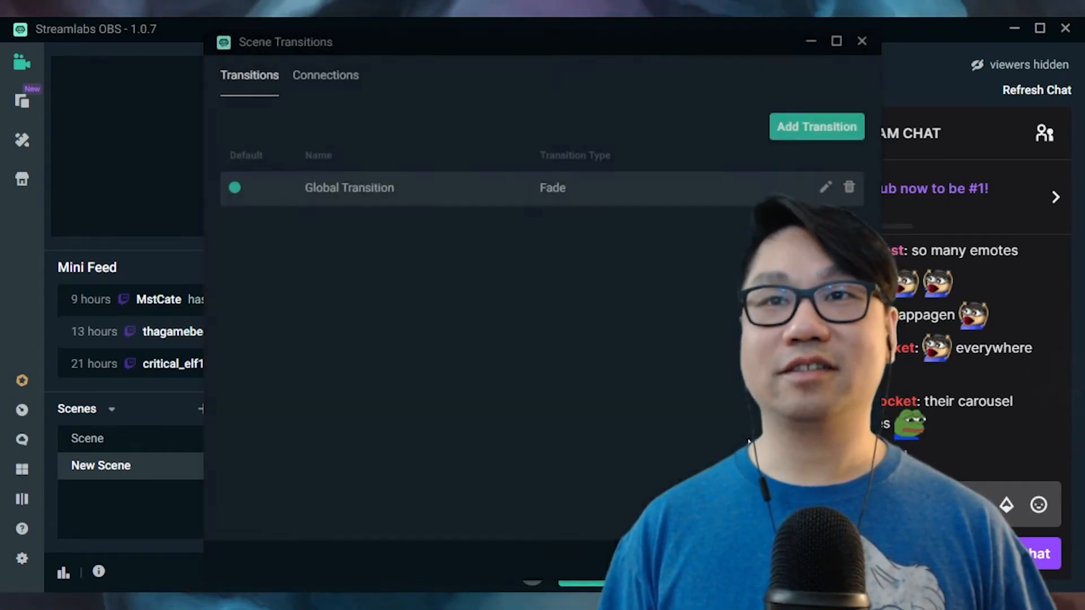
pyautogui.click(830, 559)
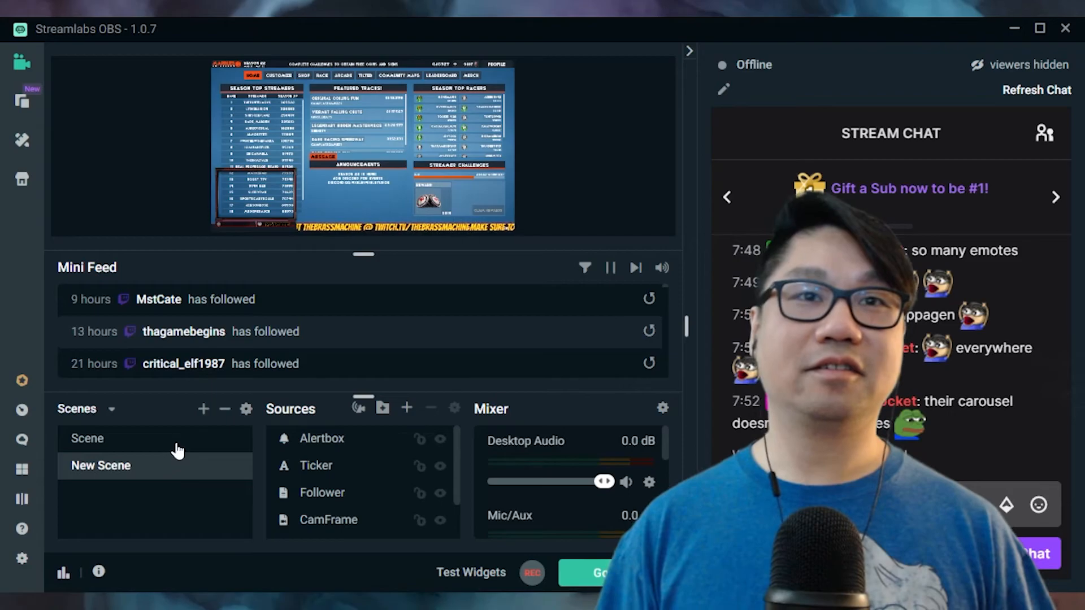
# Switch back and forth between Scene and New Scene to preview the Fade transition, ending on New Scene
pyautogui.click(175, 444)
pyautogui.click(163, 464)
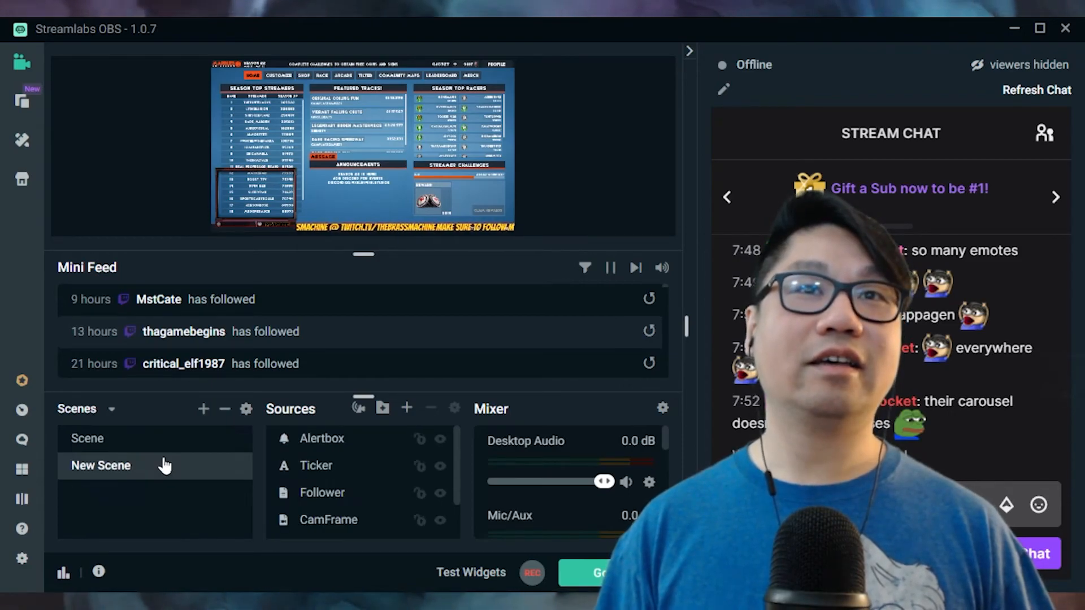
pyautogui.click(160, 442)
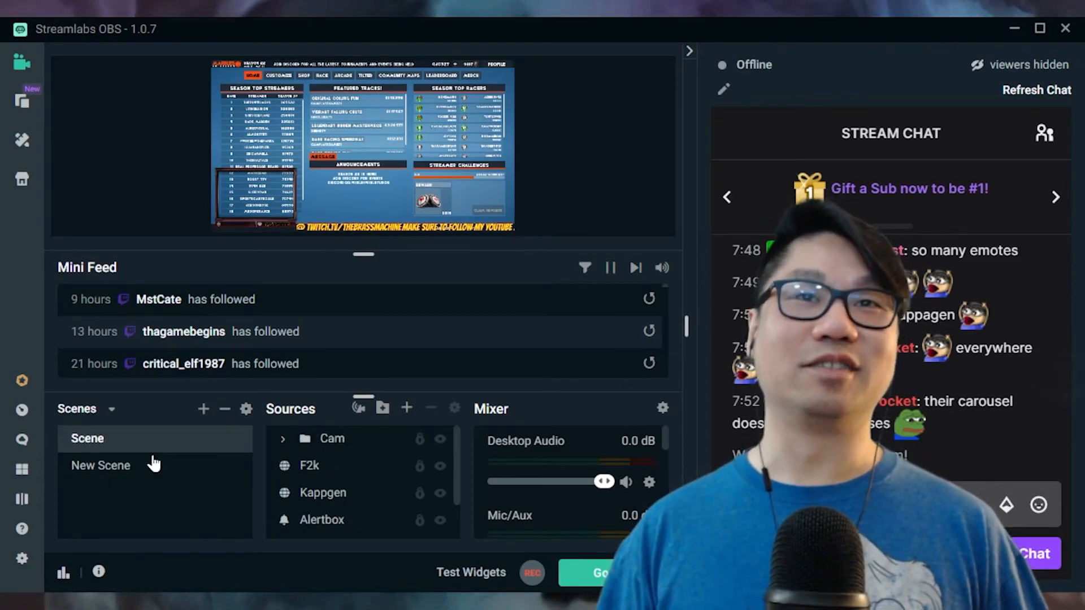
pyautogui.click(180, 466)
# Hide the Game Capture source in New Scene
pyautogui.scroll(-2, 334, 516)
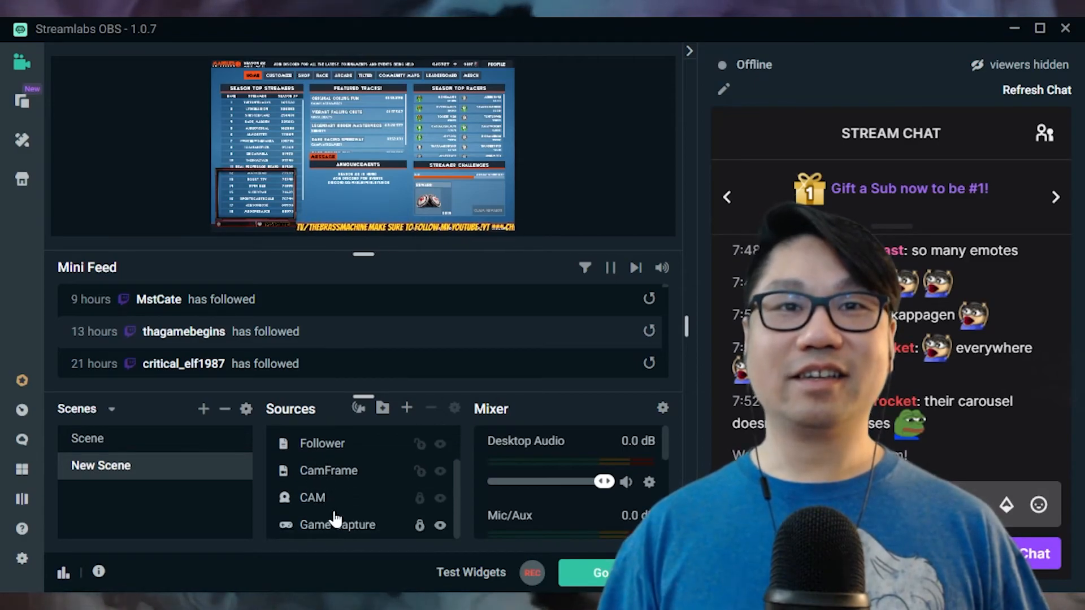
pyautogui.scroll(2, 333, 509)
pyautogui.scroll(-2, 332, 496)
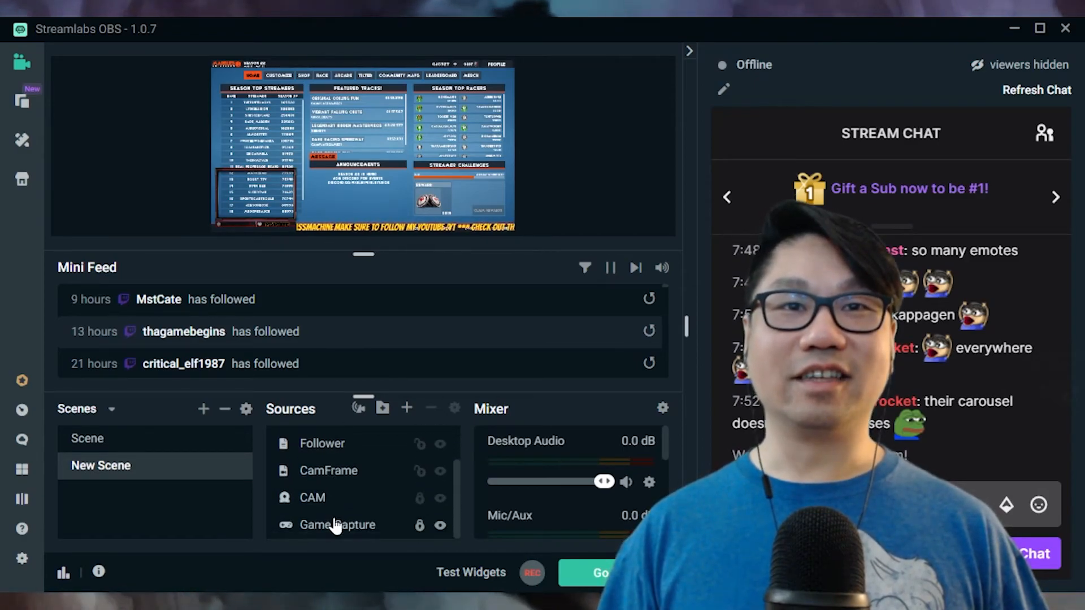
pyautogui.click(336, 524)
pyautogui.click(440, 525)
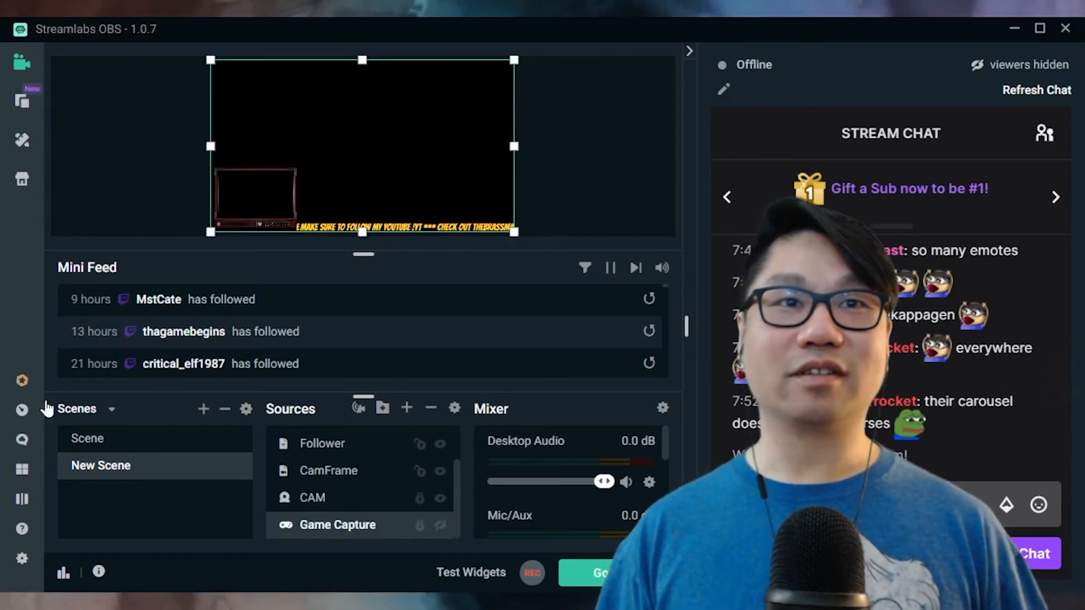
# Alternate between the two scenes to preview the fade with the game capture hidden in New Scene, ending on Scene
pyautogui.click(74, 446)
pyautogui.click(84, 463)
pyautogui.click(97, 447)
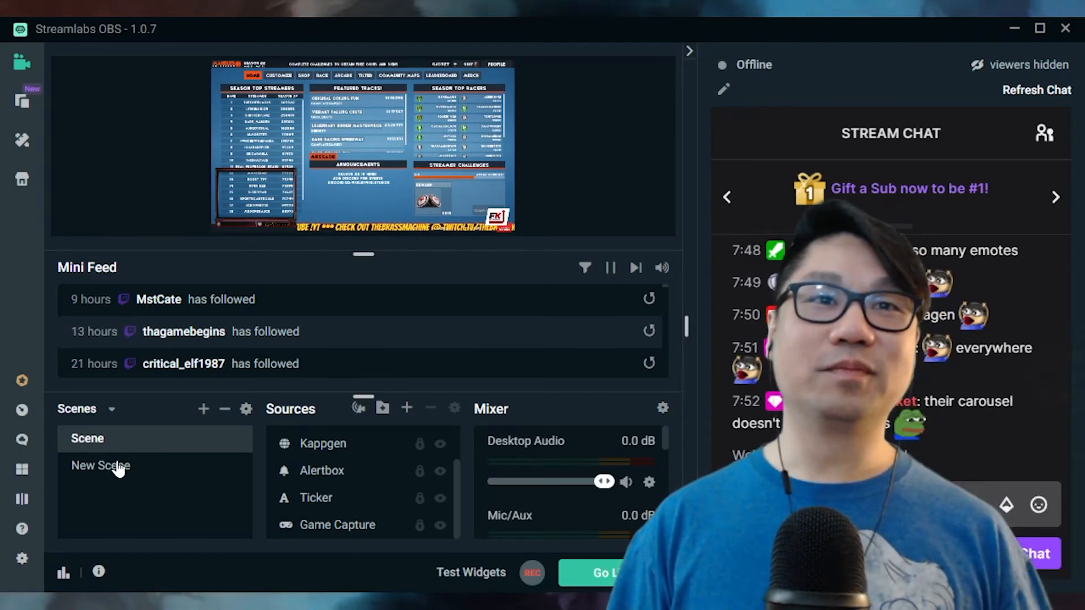
# Add a new scene connection in the scene transition settings with Scene as its beginning scene
pyautogui.click(246, 410)
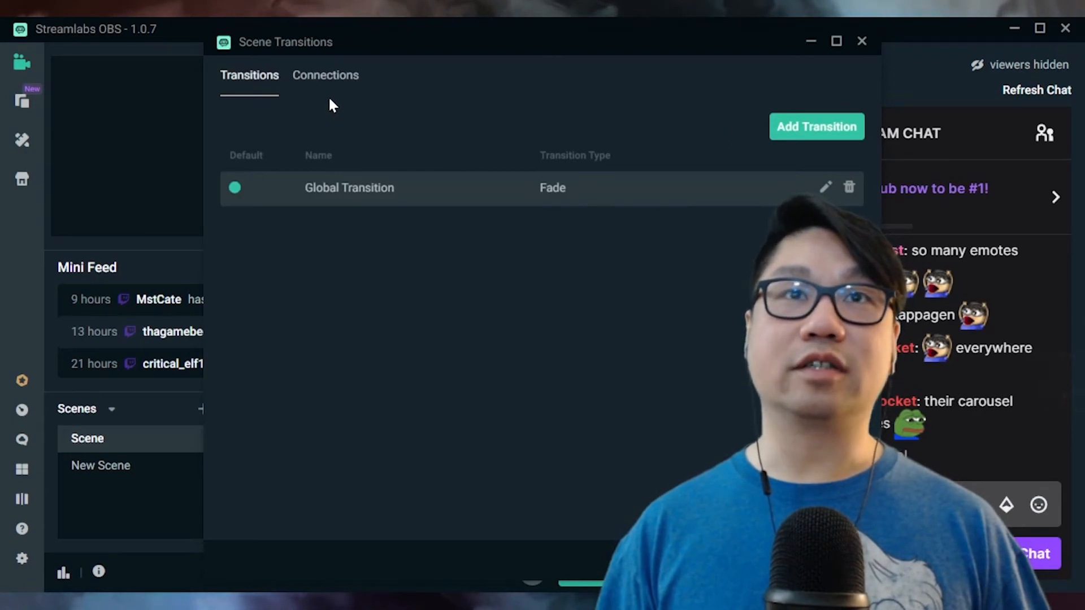
pyautogui.click(327, 87)
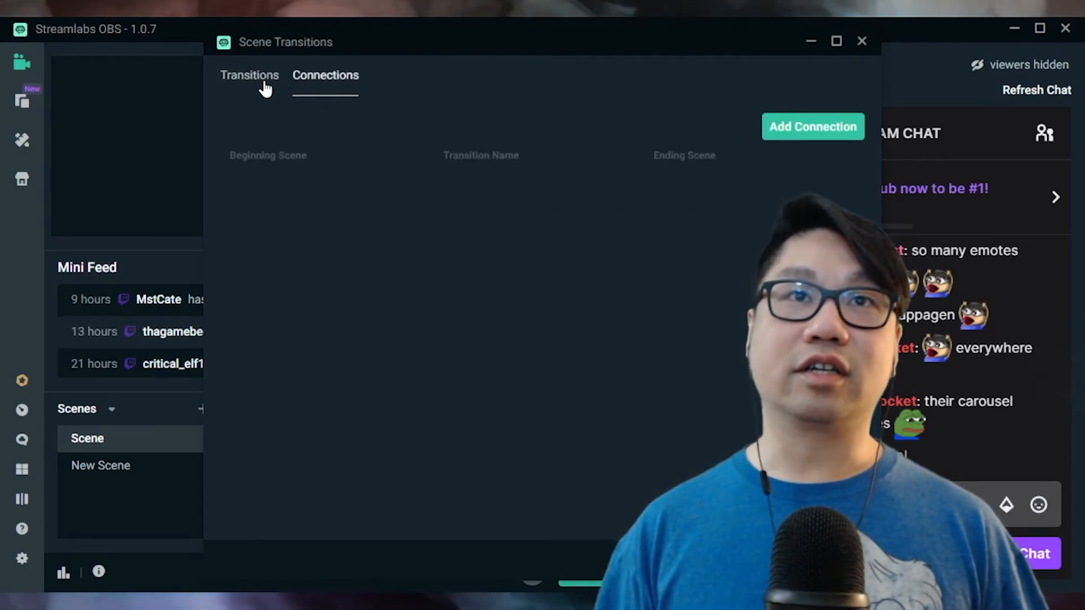
pyautogui.click(808, 126)
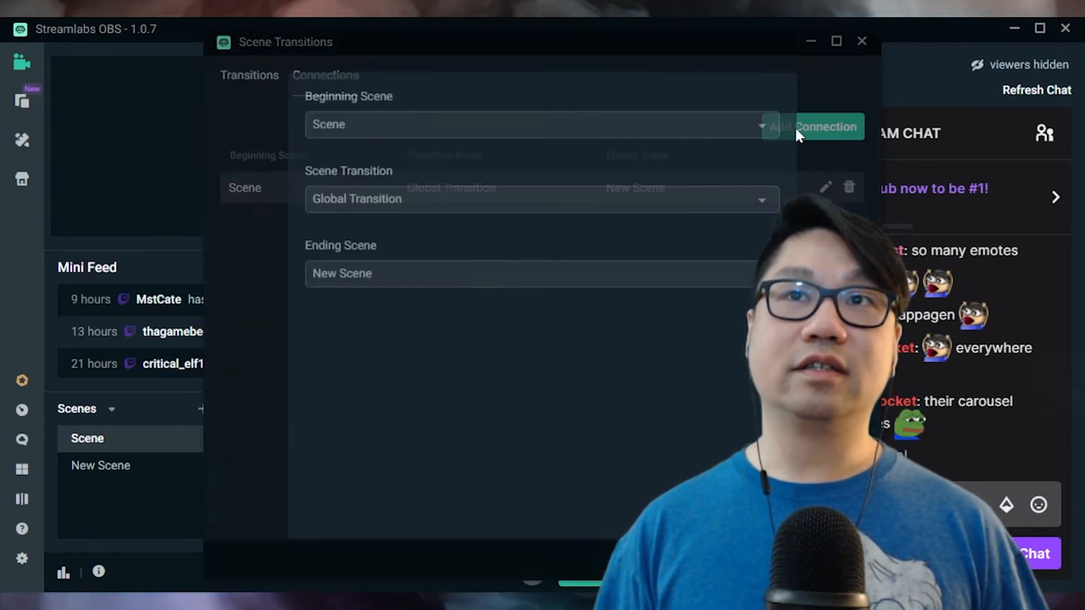
pyautogui.click(445, 122)
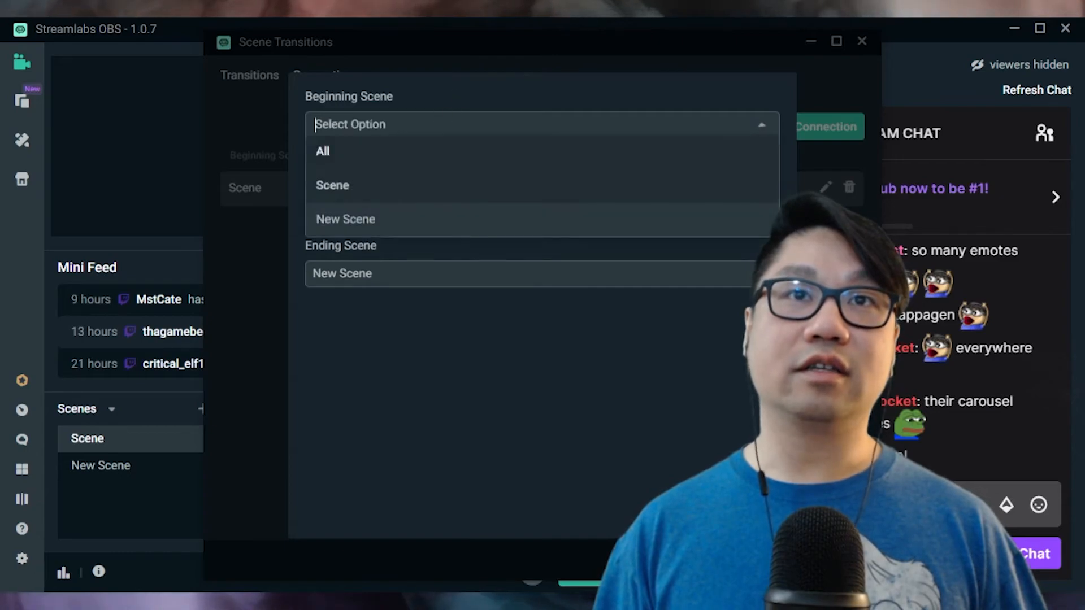
pyautogui.click(374, 187)
# Set the connection's scene transition to Global Transition and its ending scene to New Scene
pyautogui.click(560, 203)
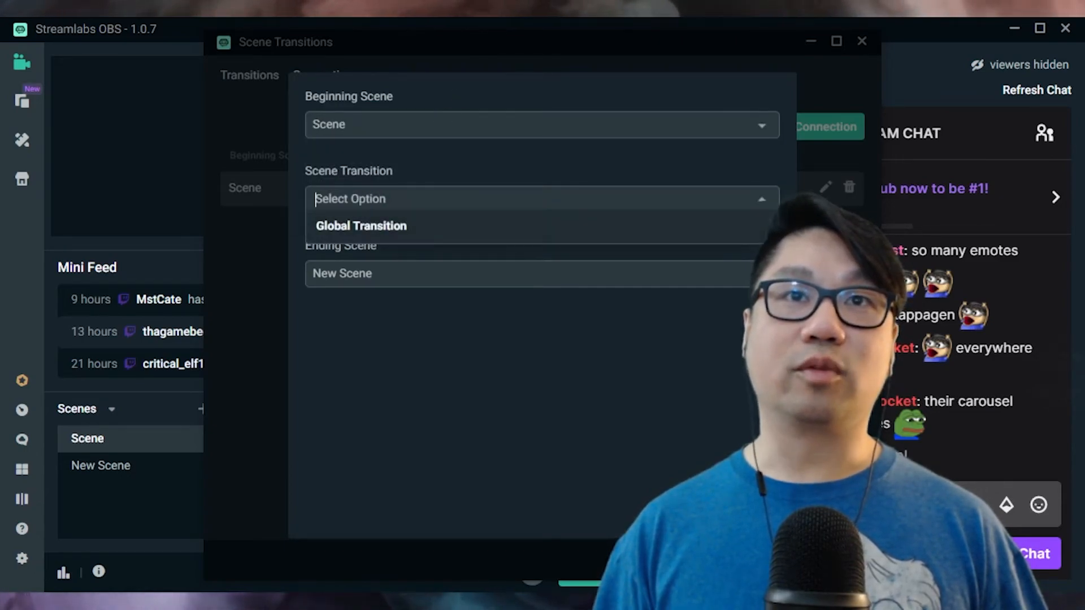
pyautogui.click(406, 236)
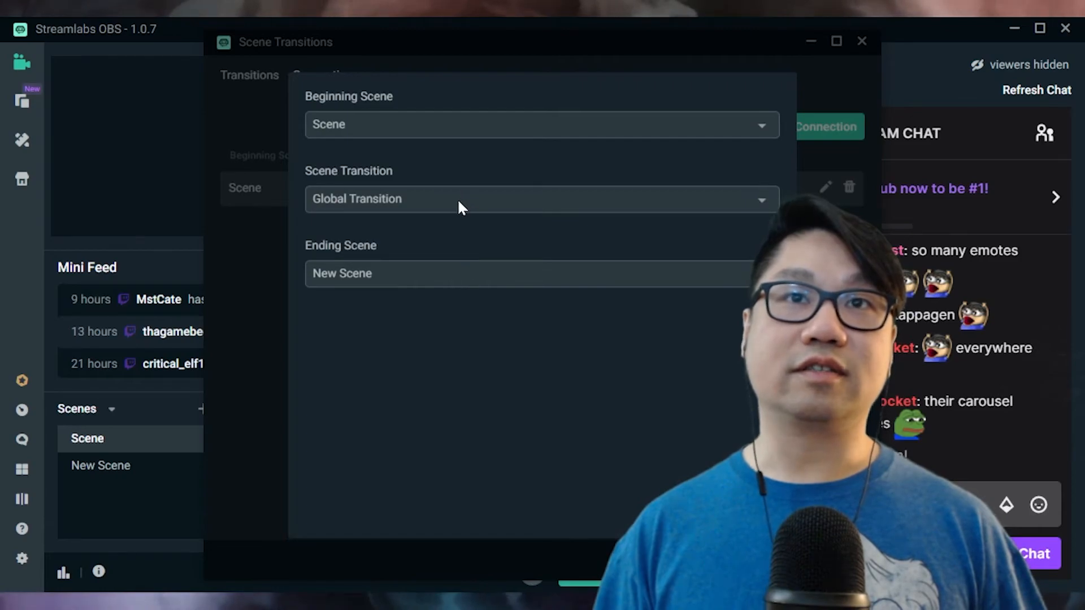
pyautogui.click(316, 199)
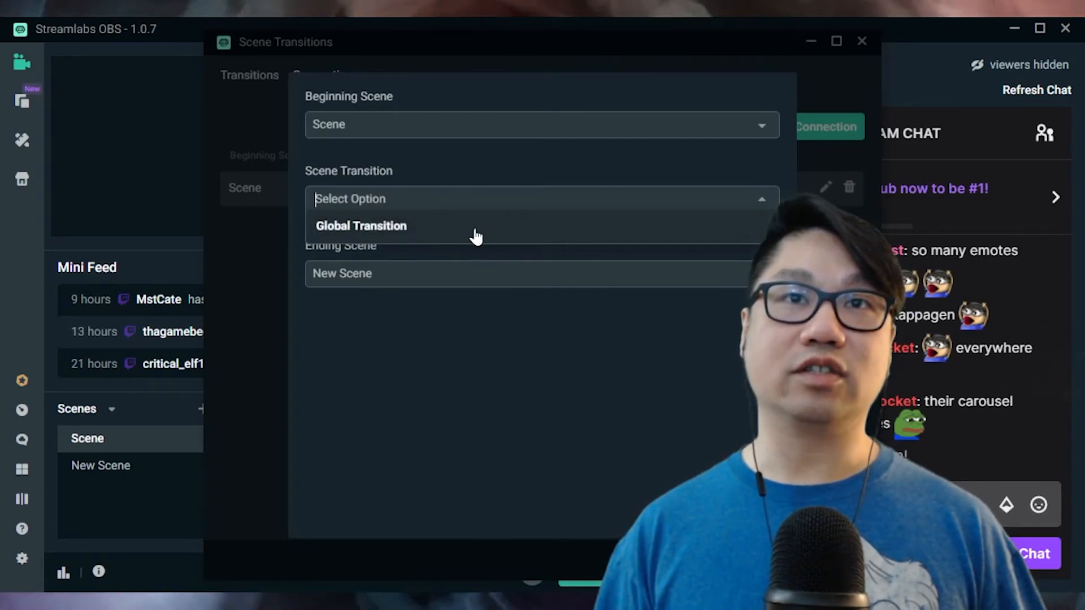
pyautogui.click(452, 245)
pyautogui.click(421, 273)
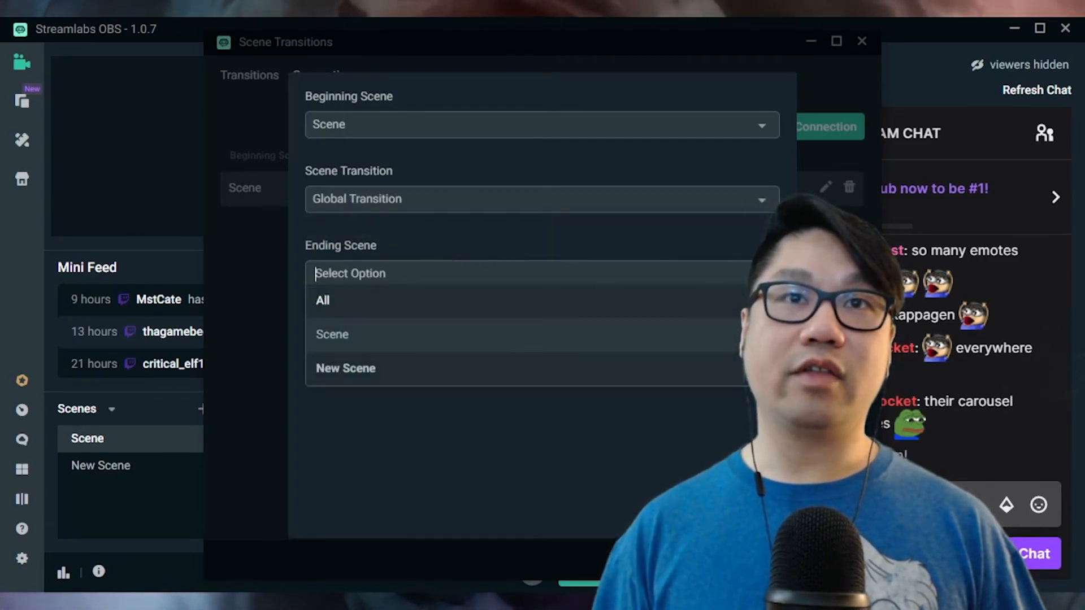
pyautogui.click(402, 372)
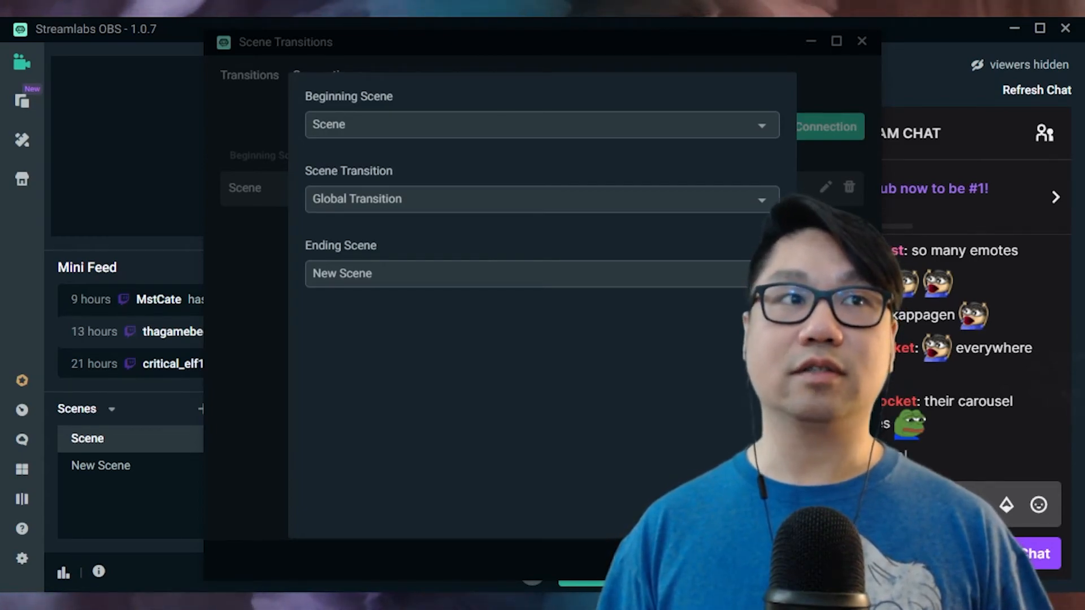
# Reselect Global Transition for the connection, finish the connection, and close the scene transition settings
pyautogui.click(446, 209)
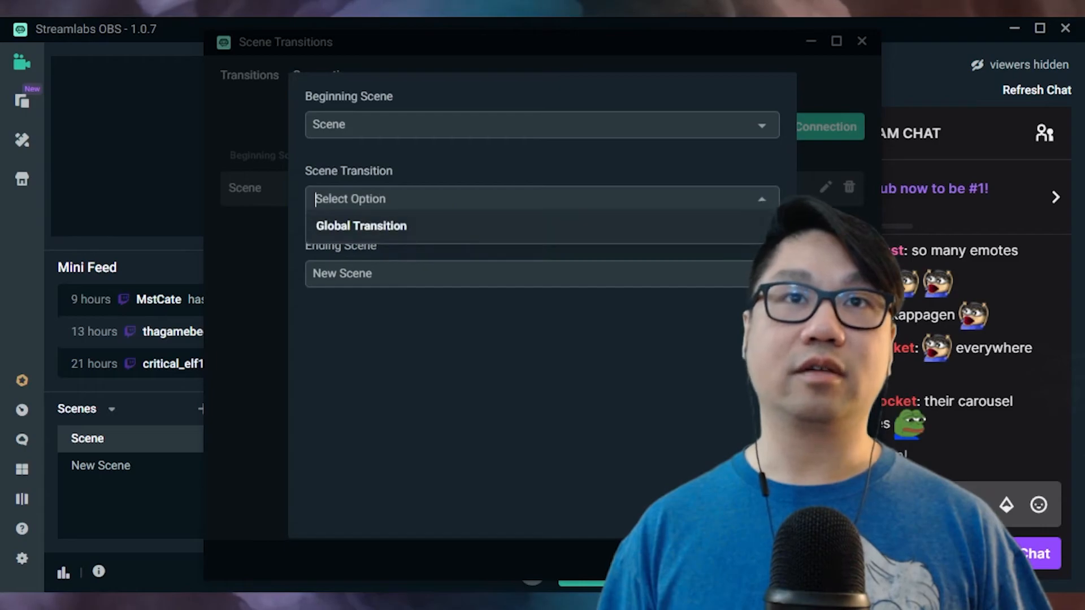
pyautogui.click(400, 226)
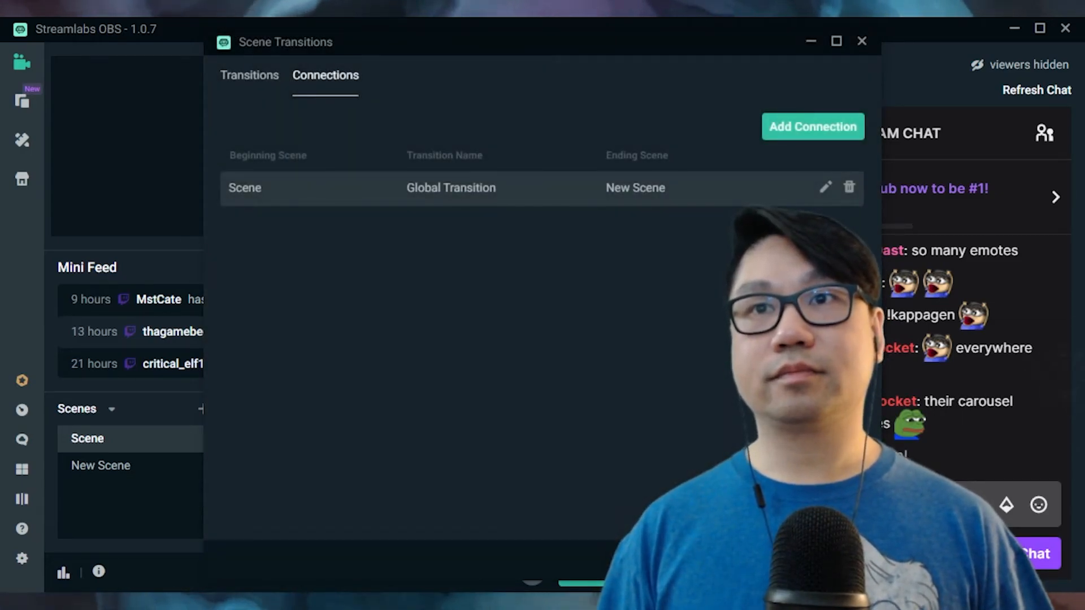
pyautogui.click(842, 559)
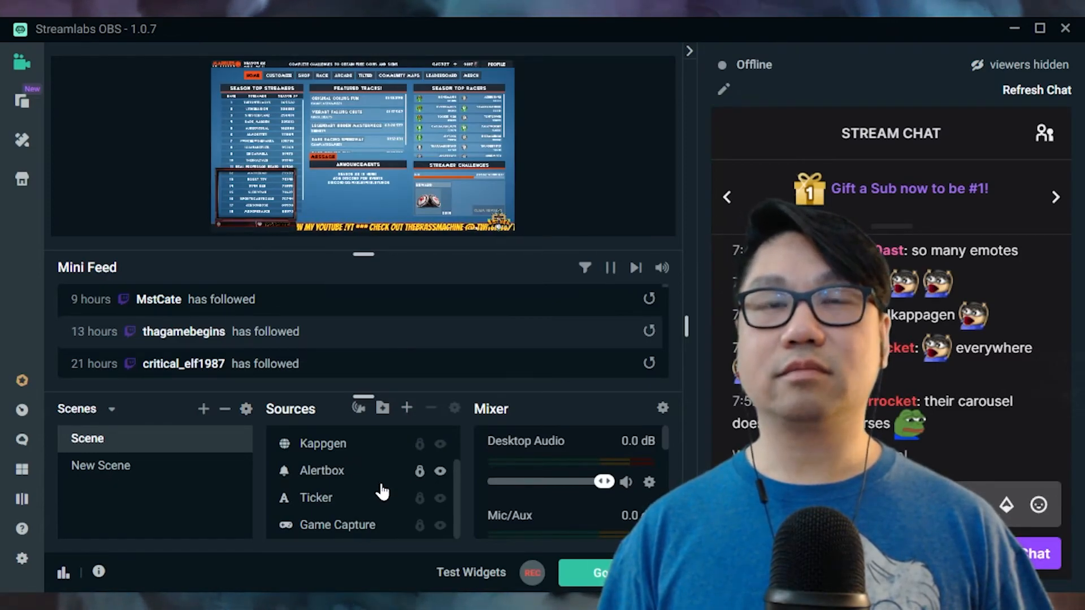
pyautogui.scroll(2, 382, 492)
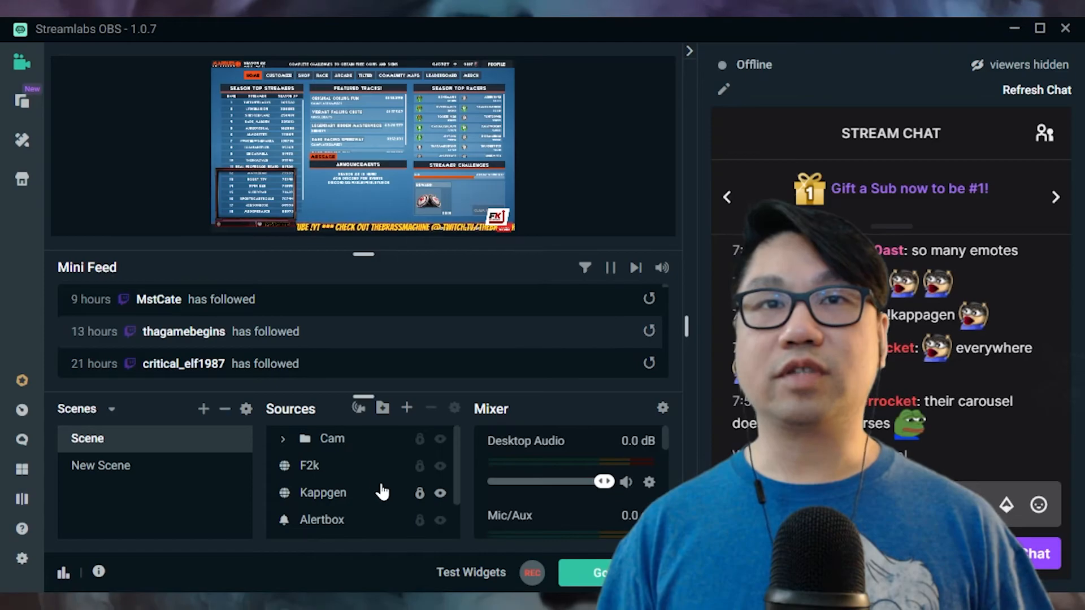